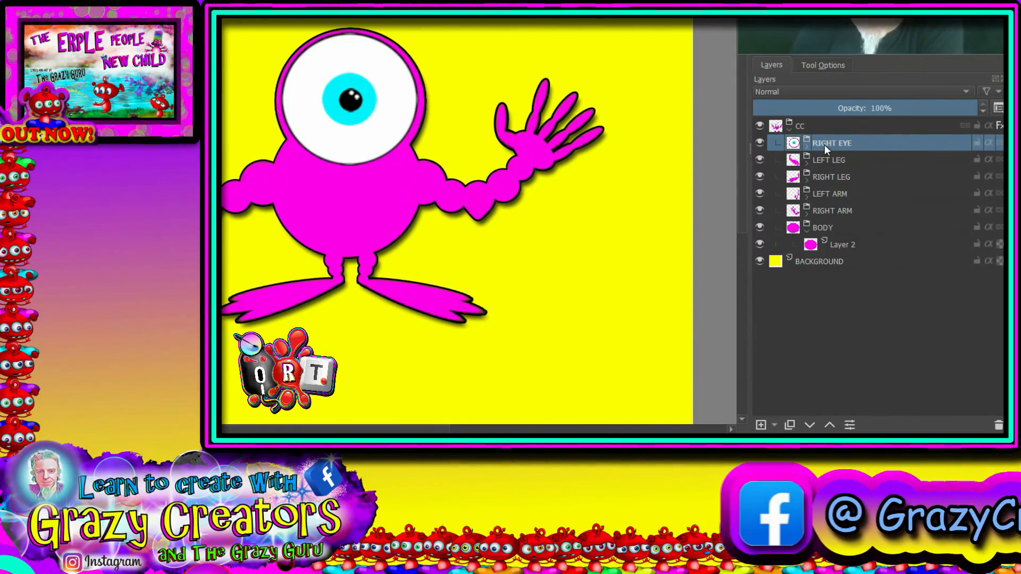
Step: Add a paint layer above RIGHT EYE, place it in its own group, and name that group MOUTHS
{"action": "mouse_move", "coordinate": [825, 145]}
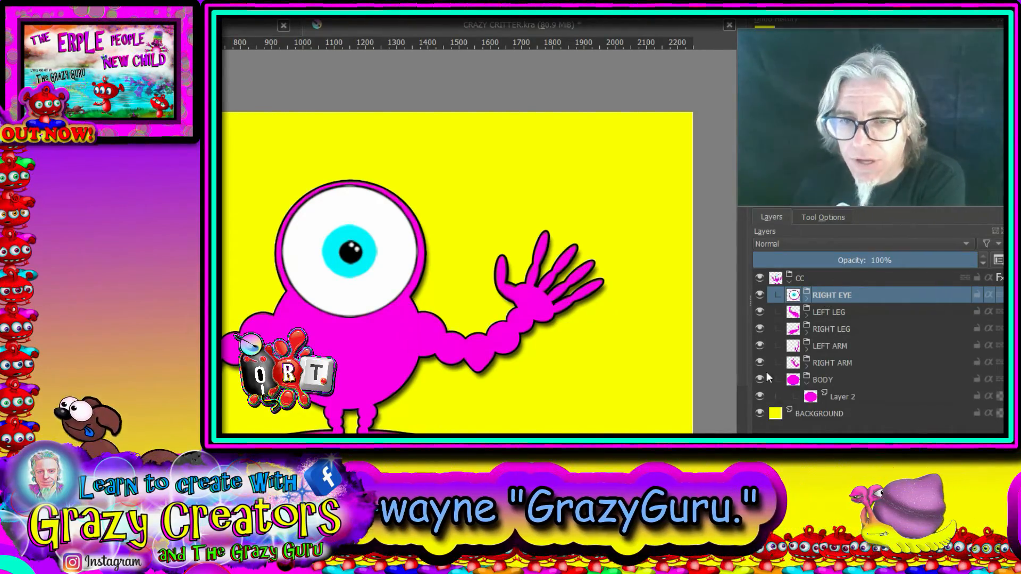
{"action": "key", "text": "Insert"}
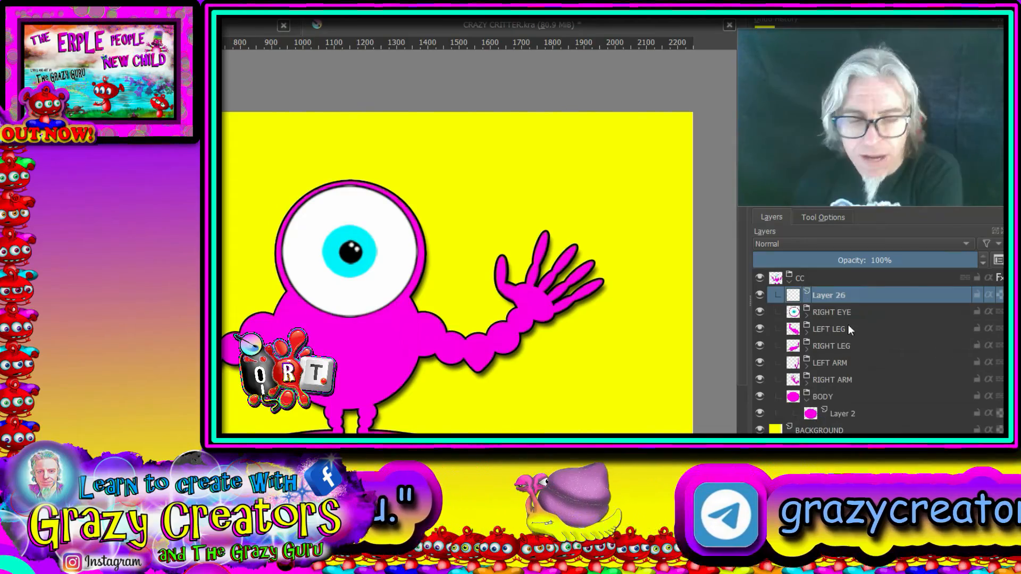
{"action": "key", "text": "ctrl+g"}
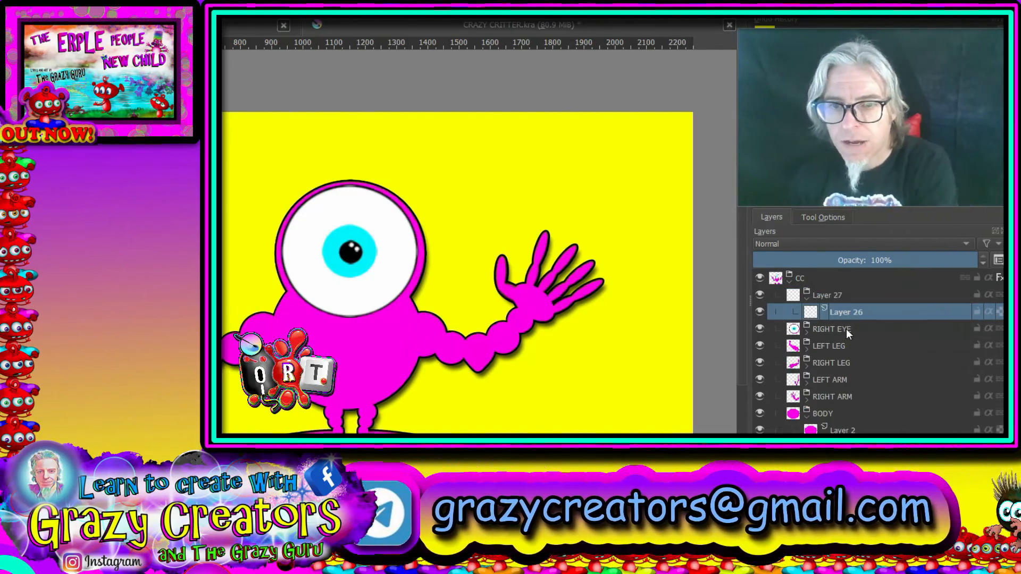
{"action": "double_click", "coordinate": [825, 294]}
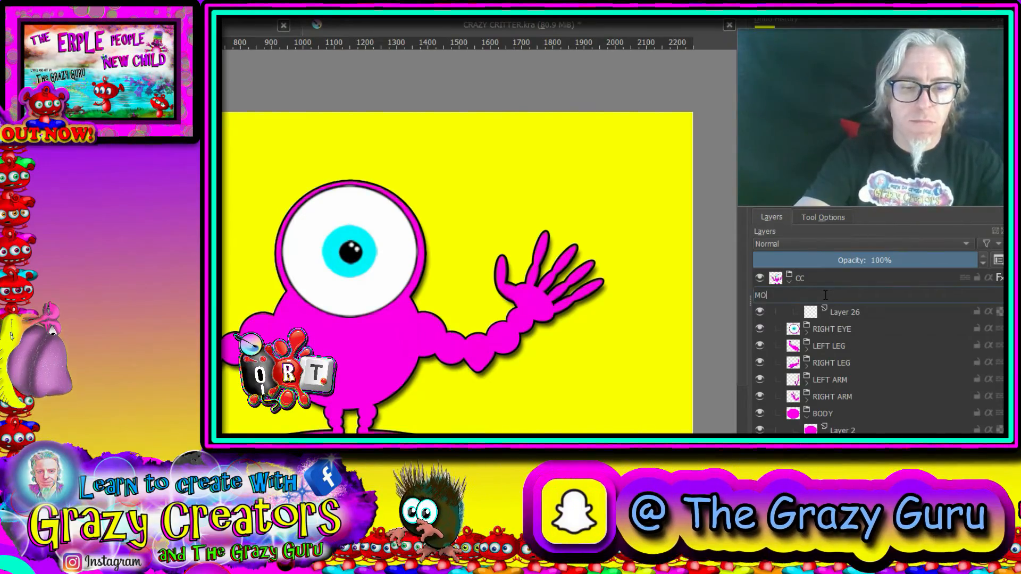
{"action": "type", "text": "MOUTHS"}
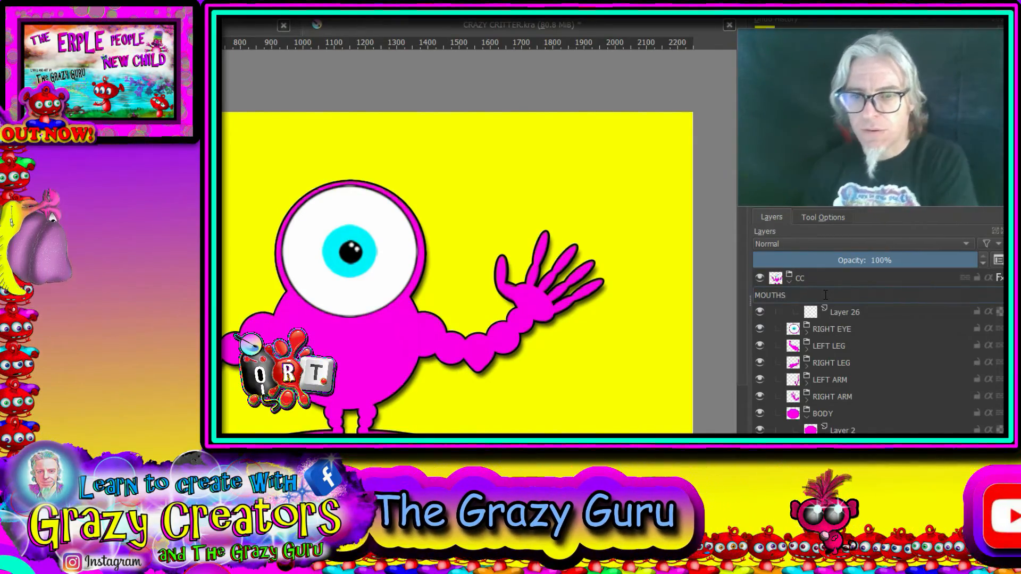
Step: Paint a black round mouth on the body below the eye, on the new layer inside the MOUTHS group
{"action": "left_click", "coordinate": [845, 312]}
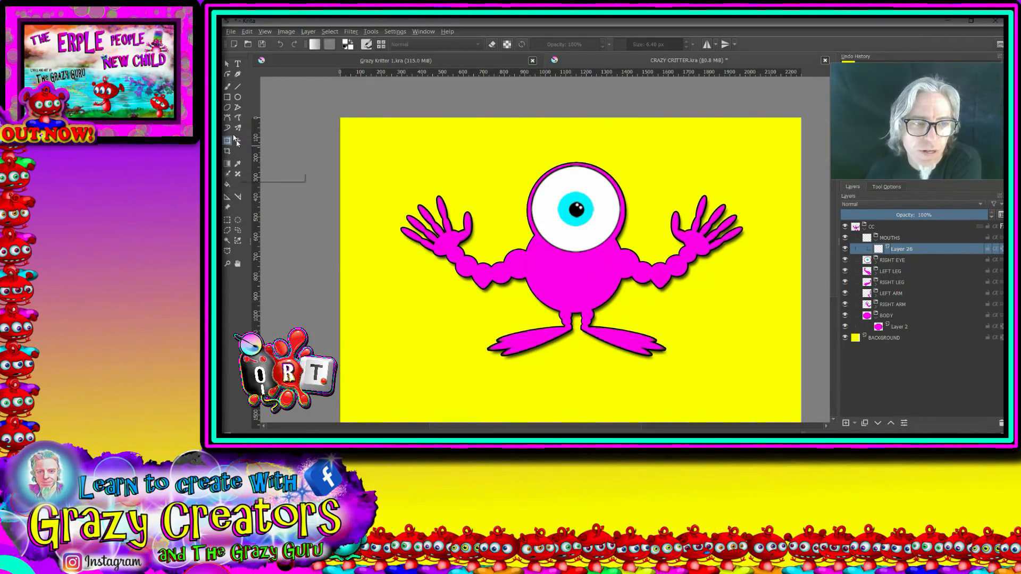
{"action": "left_click", "coordinate": [228, 86]}
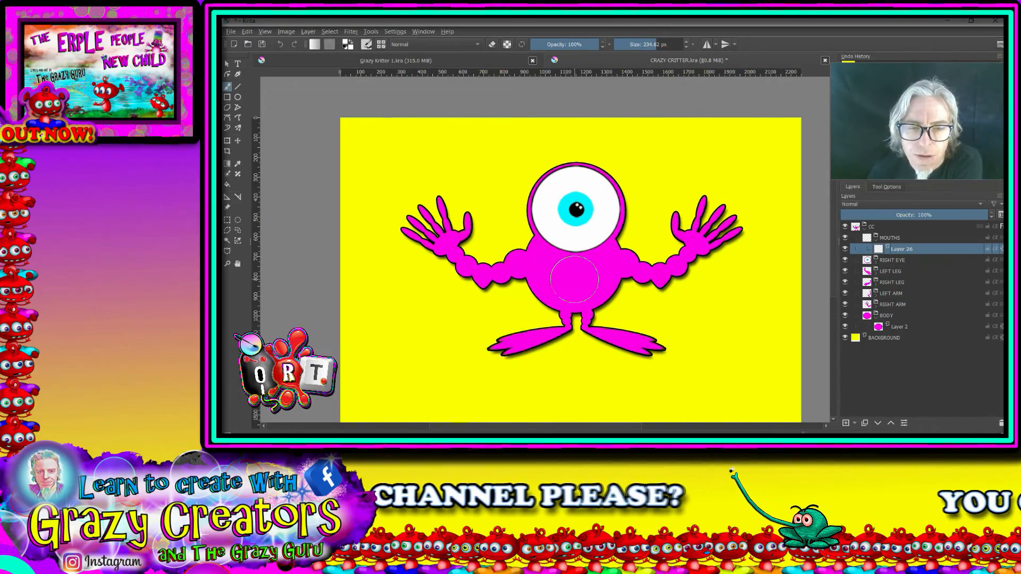
{"action": "right_click", "coordinate": [575, 279]}
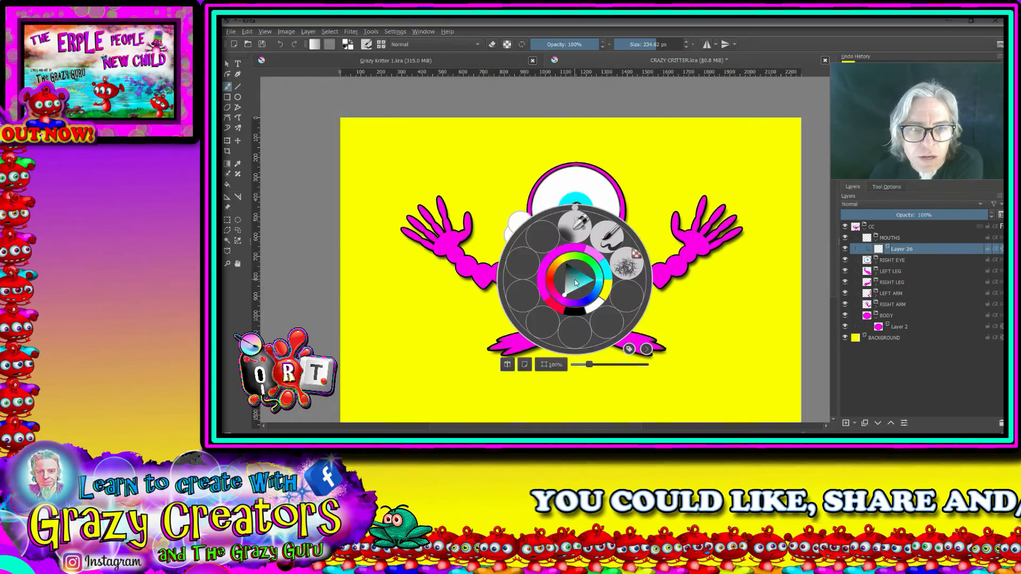
{"action": "left_click", "coordinate": [583, 311]}
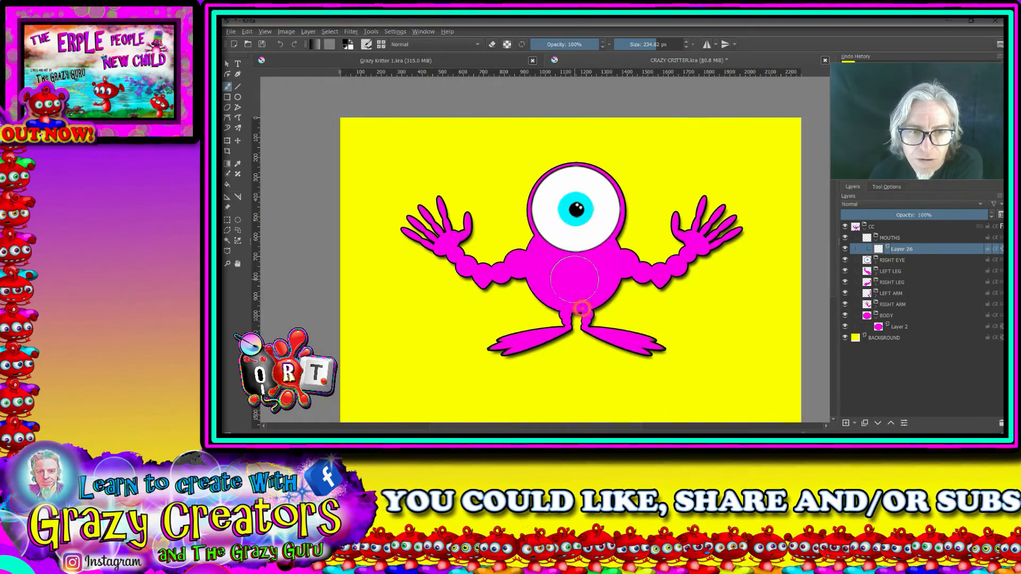
{"action": "left_click", "coordinate": [574, 281]}
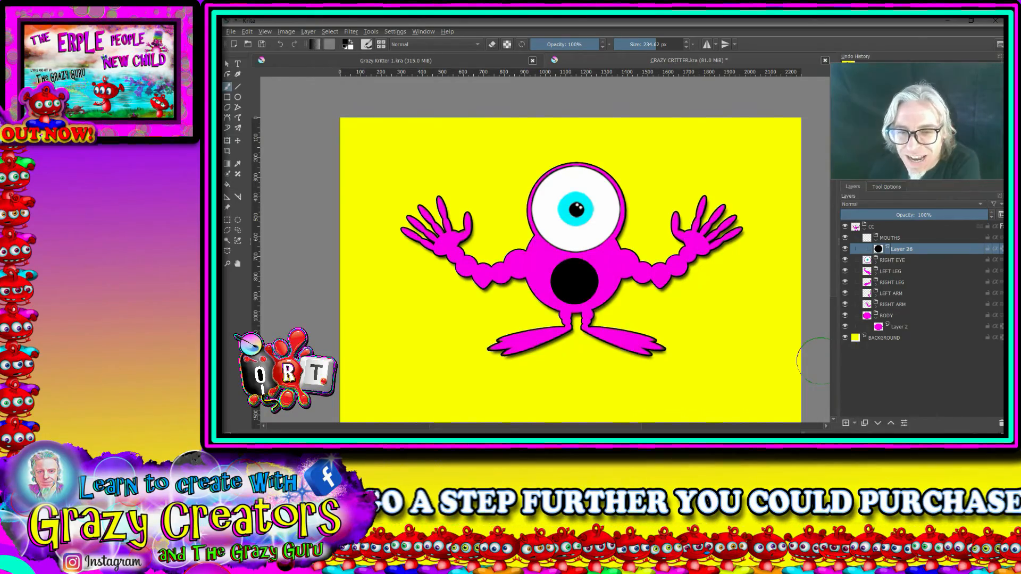
Step: Select the black mouth circle and paint a red tongue at its lower edge on a new layer, using a 146.32 px brush
{"action": "left_click", "coordinate": [846, 424]}
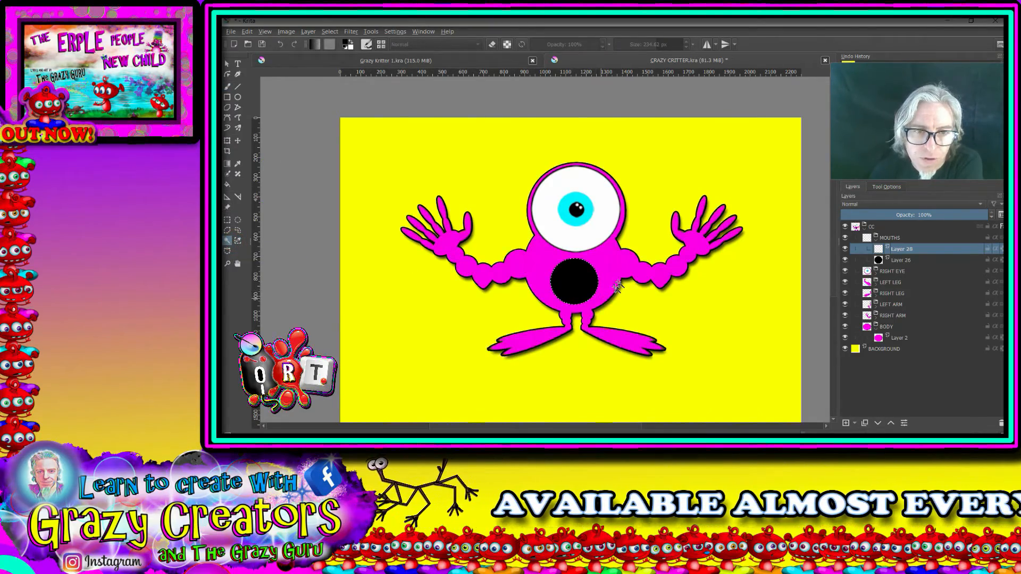
{"action": "scroll", "coordinate": [587, 287], "scroll_direction": "up", "scroll_amount": 5}
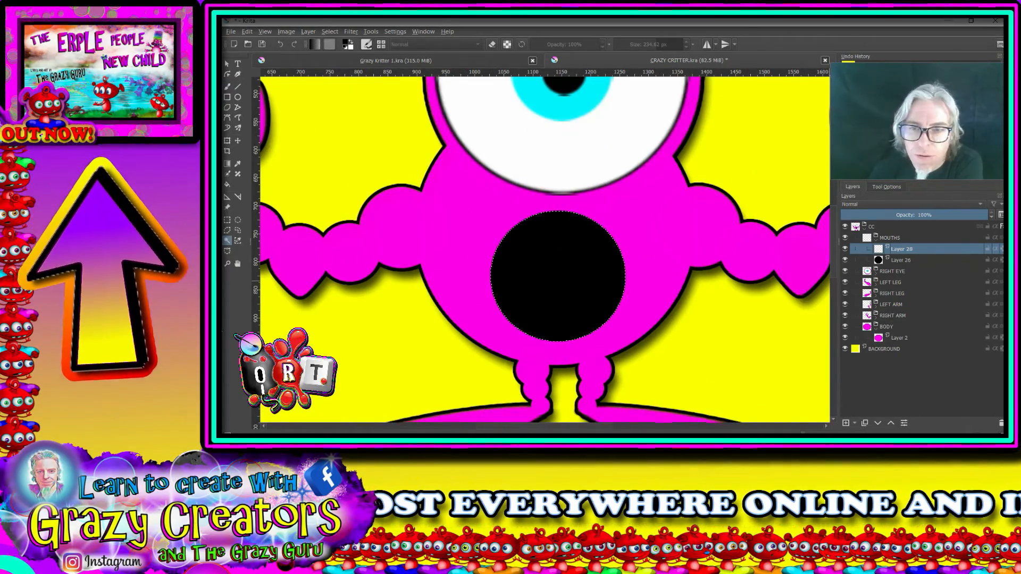
{"action": "left_click", "coordinate": [229, 87]}
{"action": "right_click", "coordinate": [575, 292]}
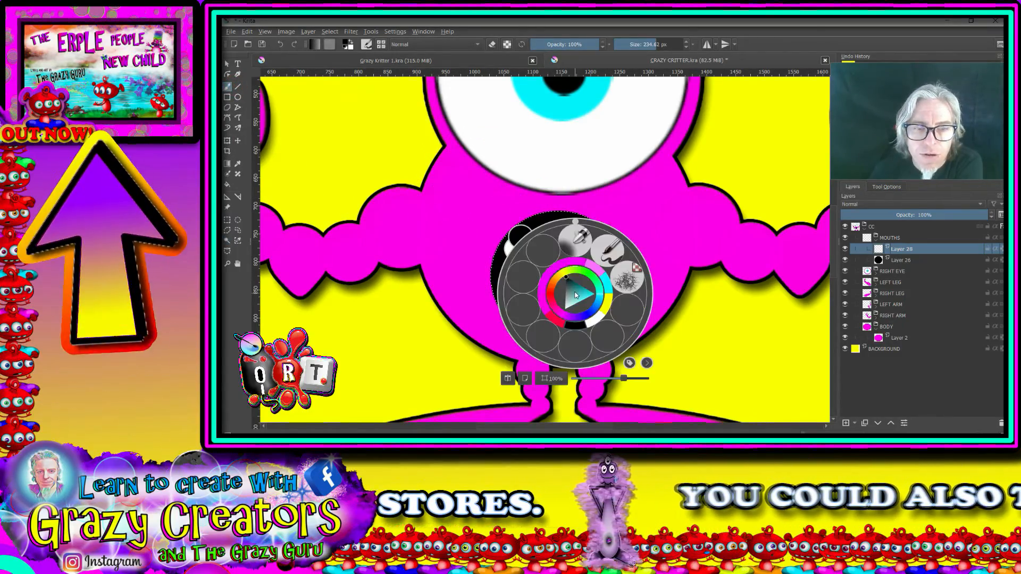
{"action": "left_click", "coordinate": [566, 326]}
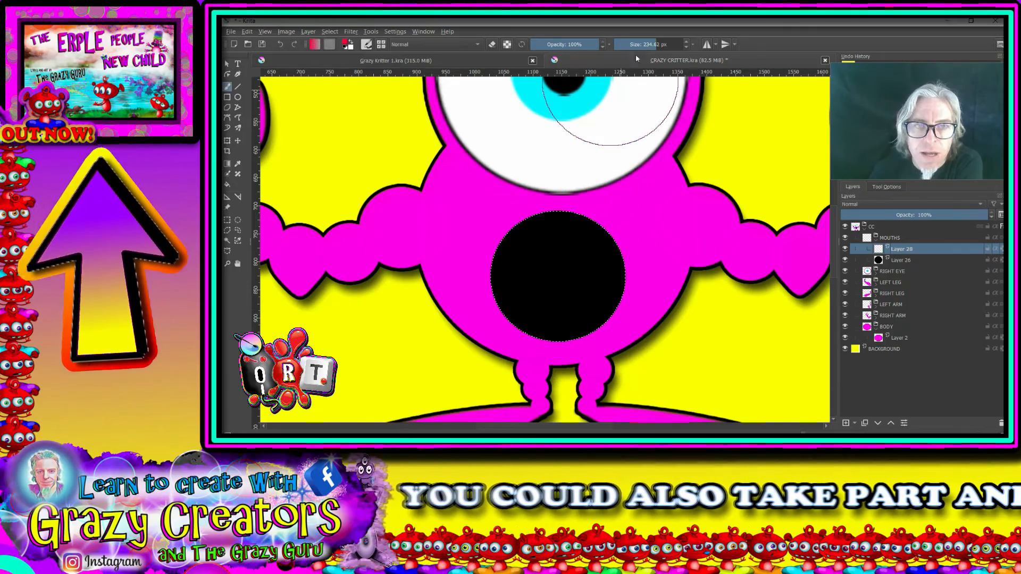
{"action": "left_click", "coordinate": [647, 42]}
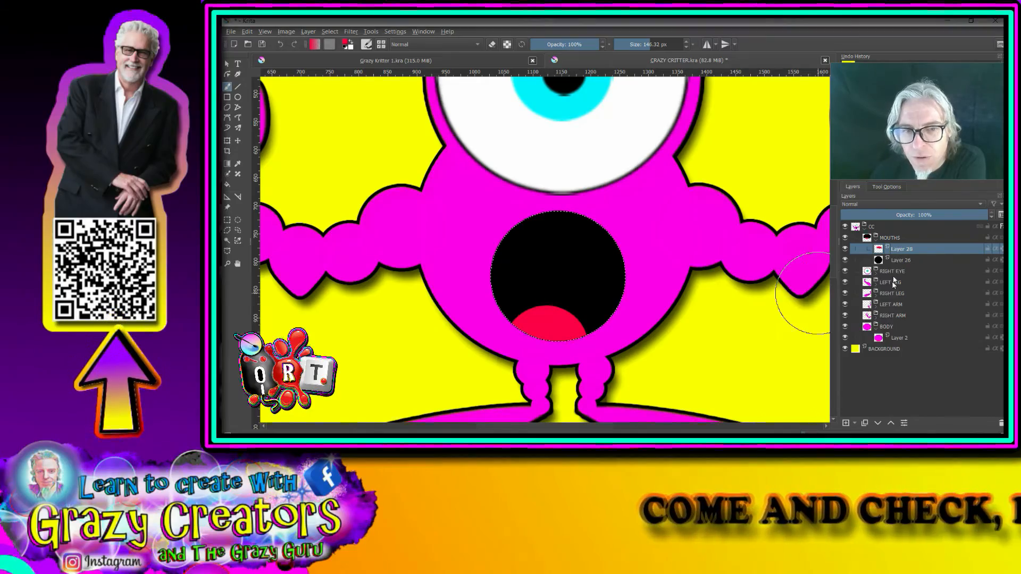
Step: On another new layer, paint black over the left part of the tongue, leaving only a curved red sliver
{"action": "left_click", "coordinate": [846, 424]}
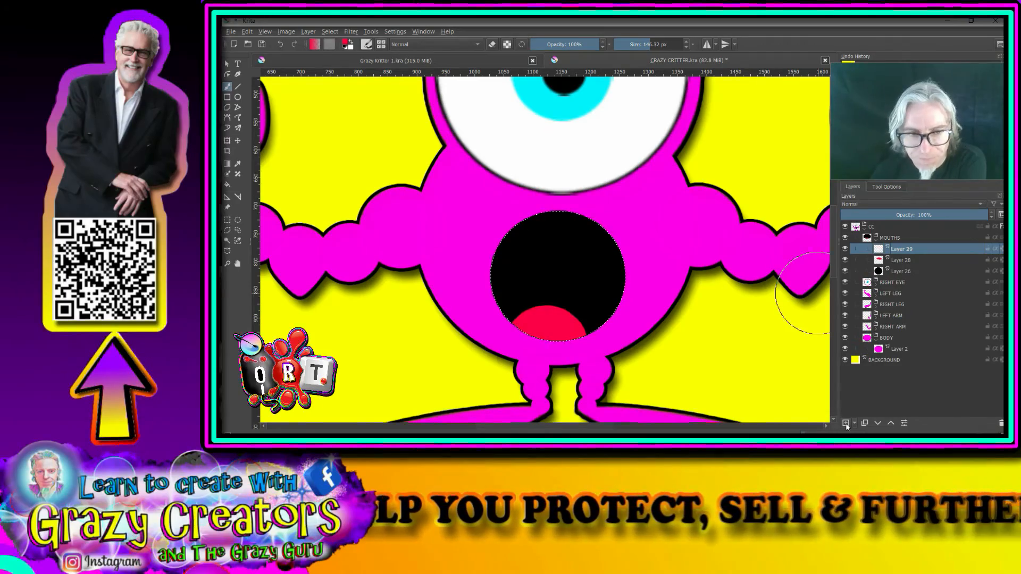
{"action": "right_click", "coordinate": [541, 260]}
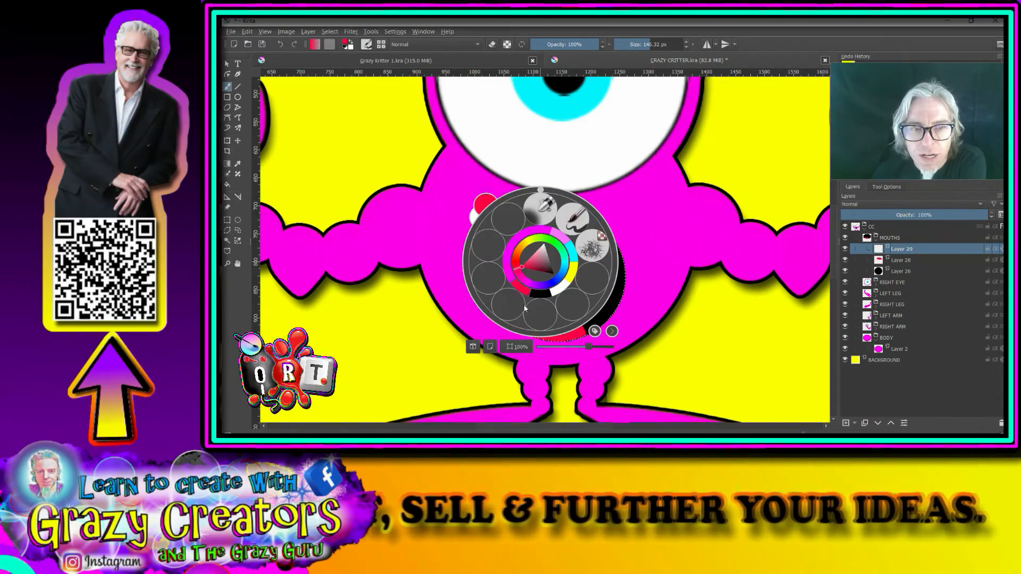
{"action": "left_click", "coordinate": [538, 294]}
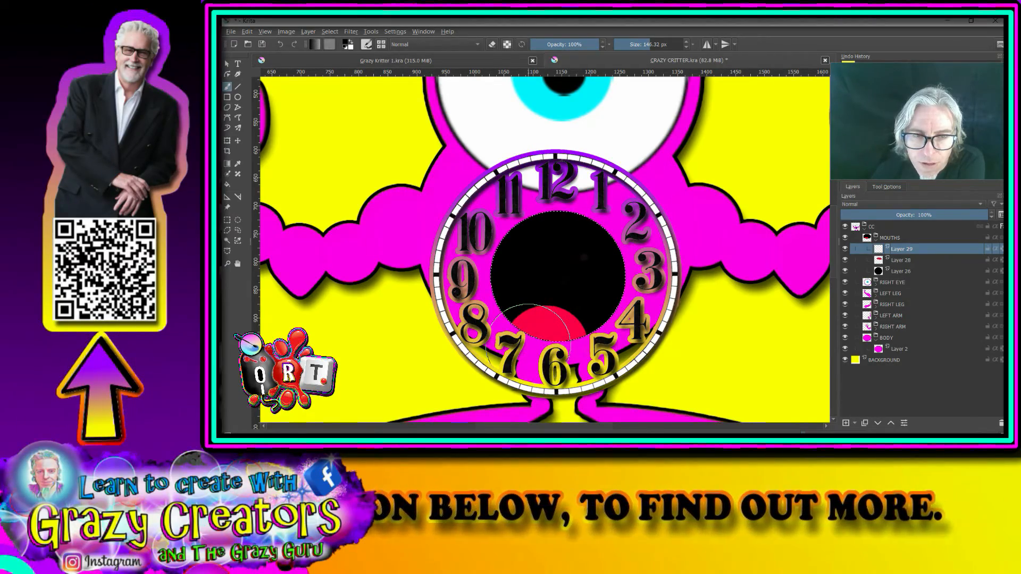
{"action": "left_click", "coordinate": [528, 346]}
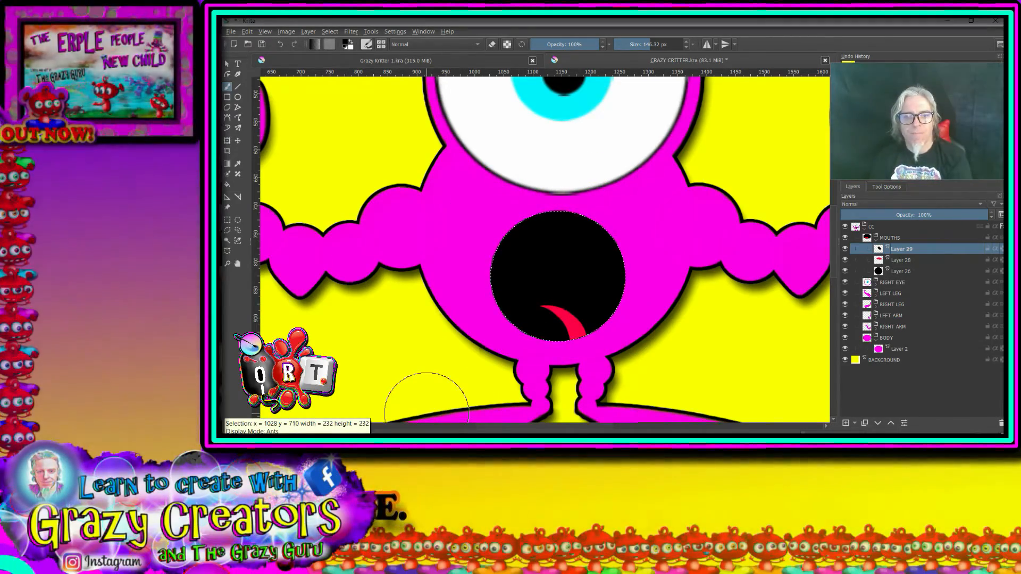
Step: On a further new layer, paint the left half of the tongue in red, leaving a thin black crease between the halves
{"action": "left_click", "coordinate": [846, 423]}
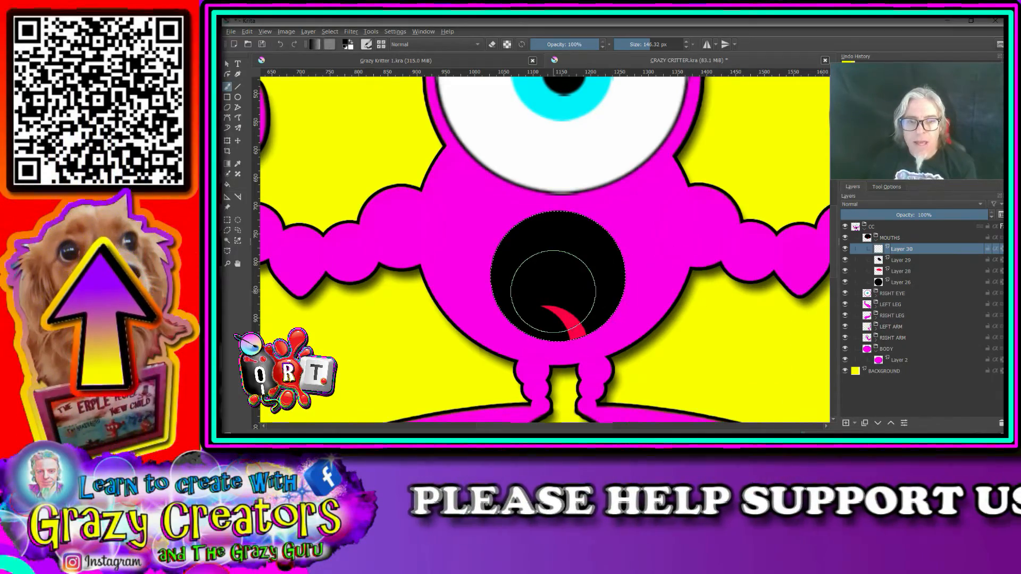
{"action": "right_click", "coordinate": [553, 293]}
{"action": "left_click", "coordinate": [533, 318]}
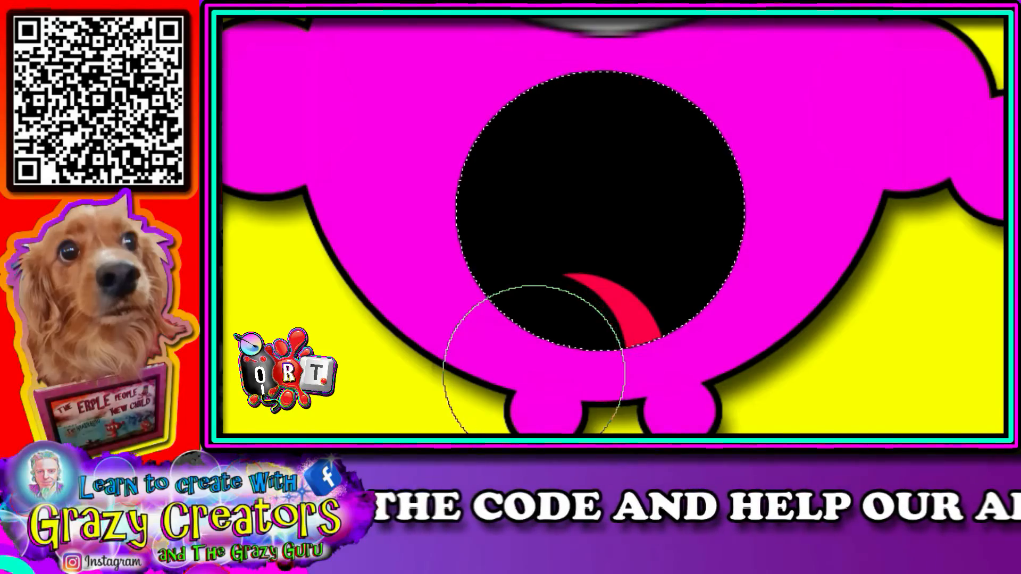
{"action": "left_click_drag", "start_coordinate": [524, 353], "coordinate": [660, 497]}
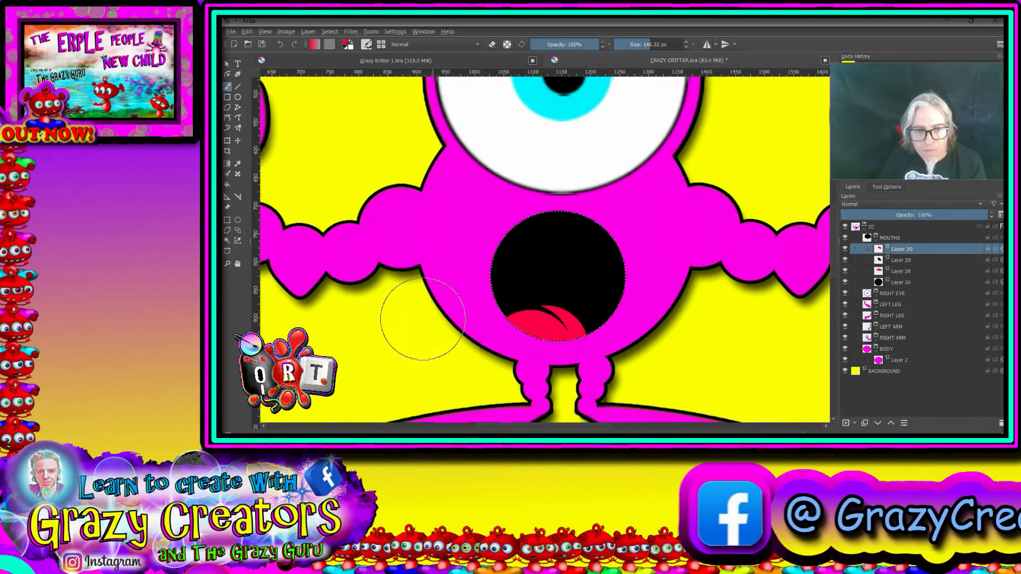
{"action": "right_click", "coordinate": [301, 289]}
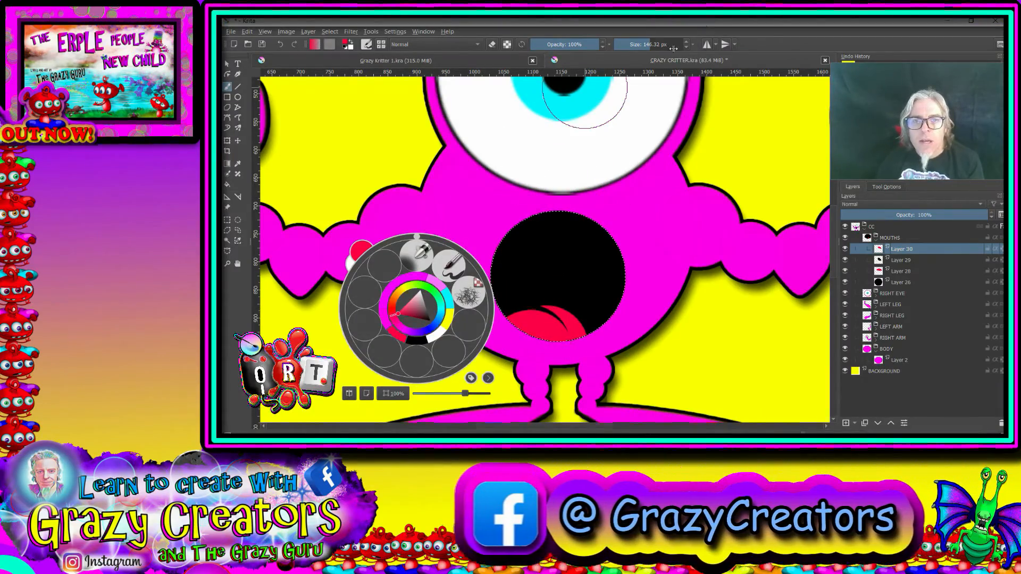
{"action": "left_click", "coordinate": [523, 341]}
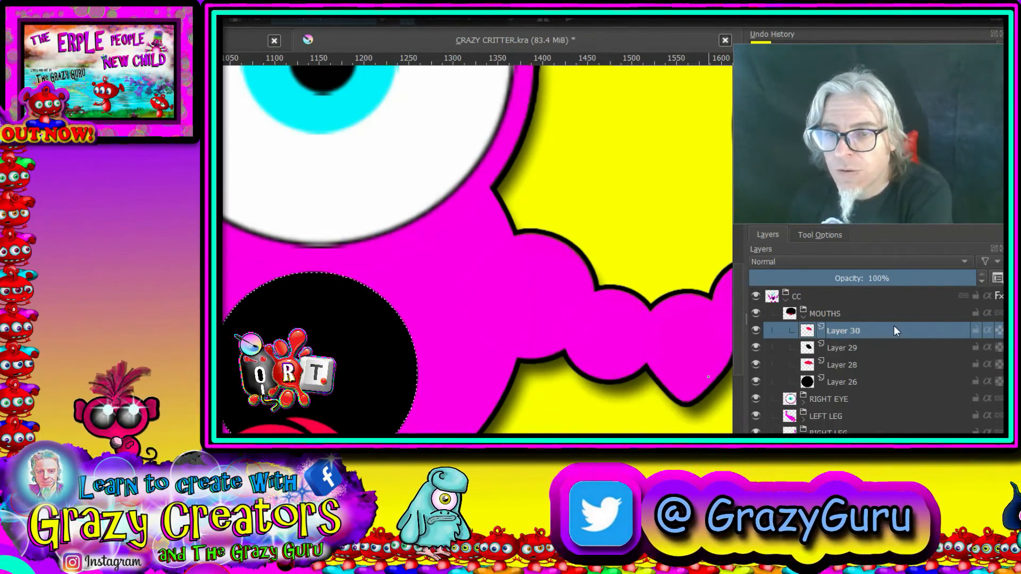
Step: Merge the three tongue layers down into a single layer above the black mouth layer
{"action": "right_click", "coordinate": [831, 330]}
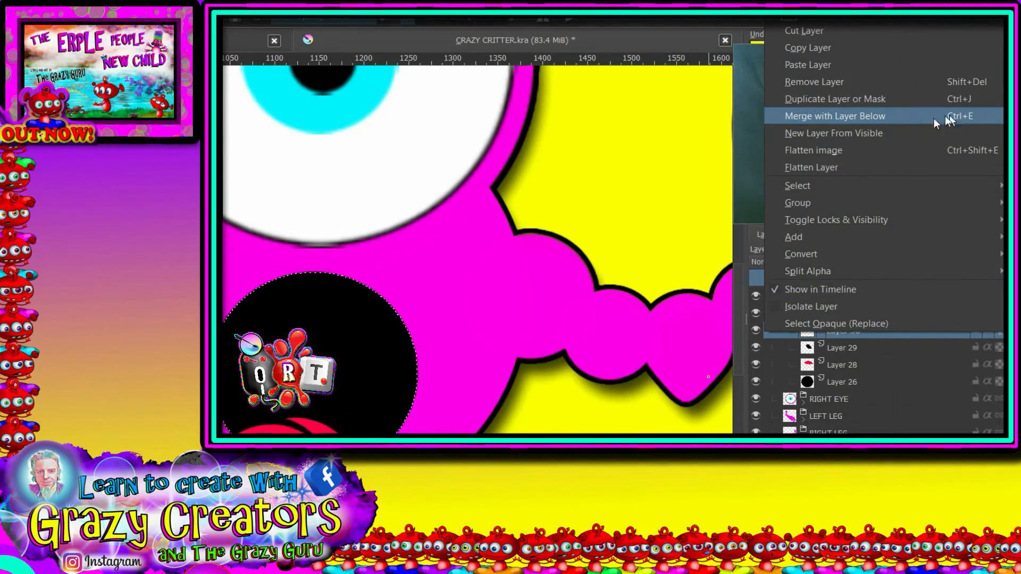
{"action": "left_click", "coordinate": [855, 119]}
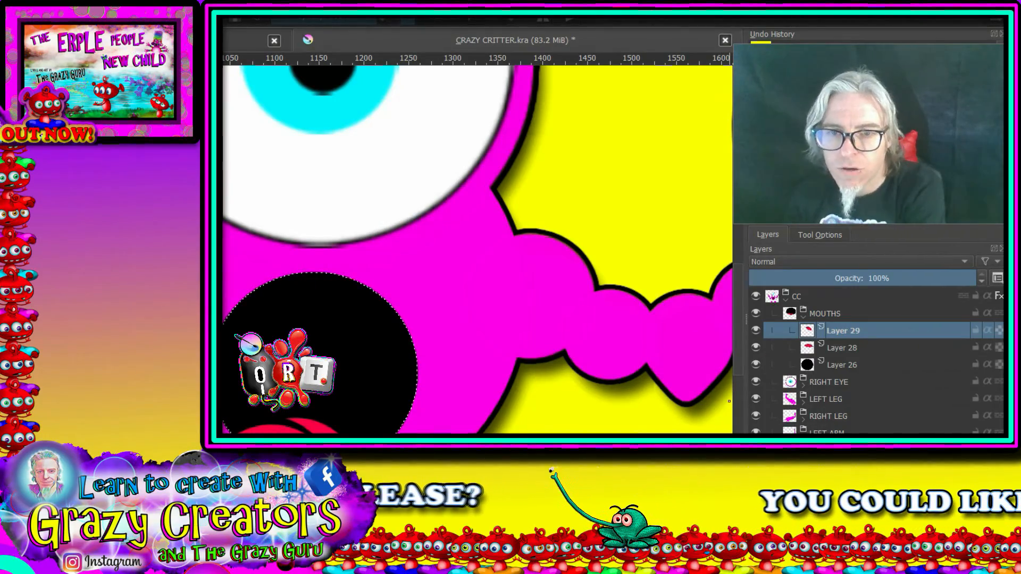
{"action": "key", "text": "shift+Delete"}
Step: Rename the merged tongue layer as TONGUE
{"action": "mouse_move", "coordinate": [812, 335]}
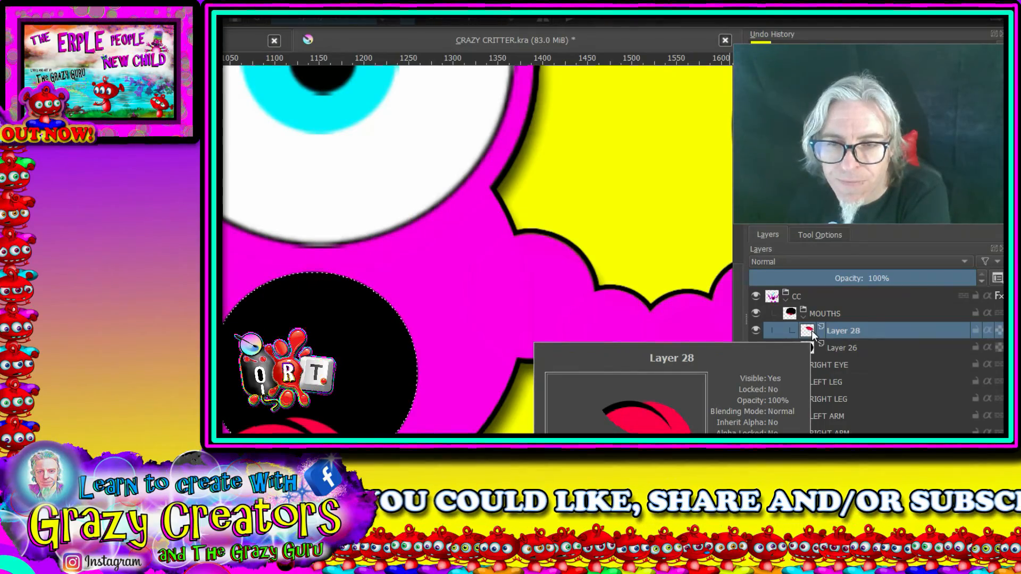
{"action": "double_click", "coordinate": [841, 329]}
{"action": "type", "text": "TONGUE"}
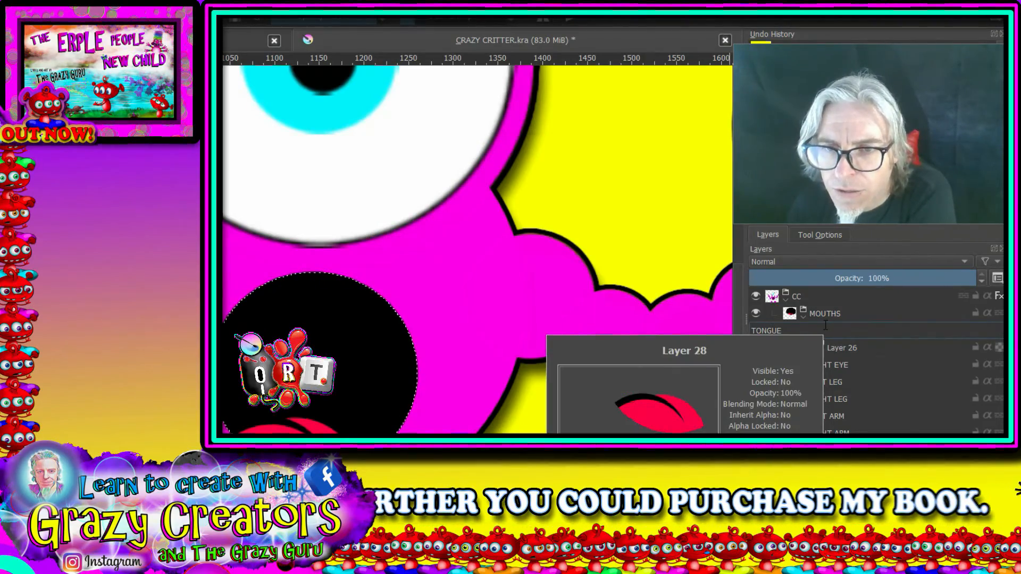
{"action": "left_click", "coordinate": [834, 350]}
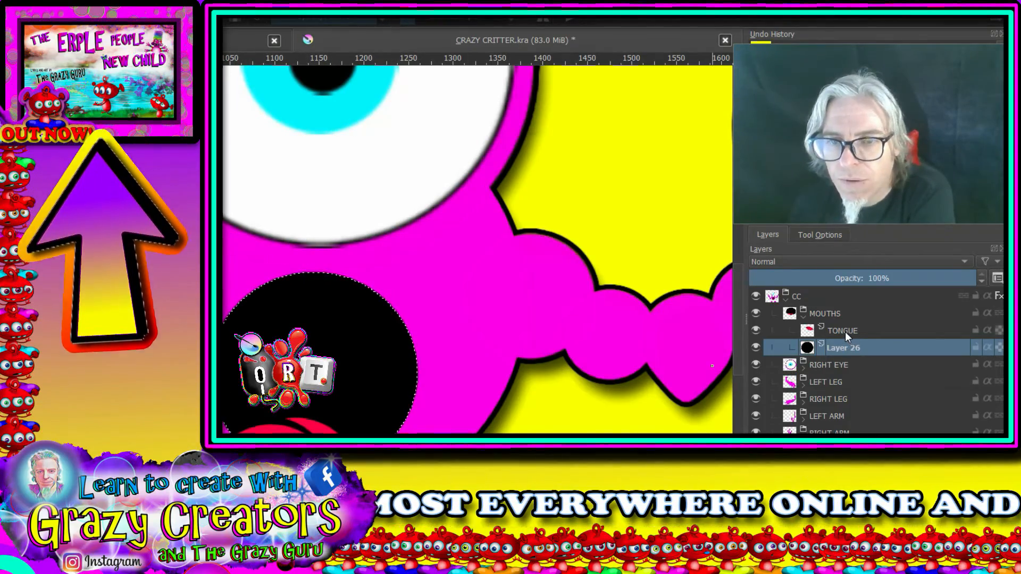
Step: Add a layer above TONGUE and paint a row of rounded white teeth along the mouth's upper edge with a 67.52 px brush
{"action": "left_click", "coordinate": [845, 332]}
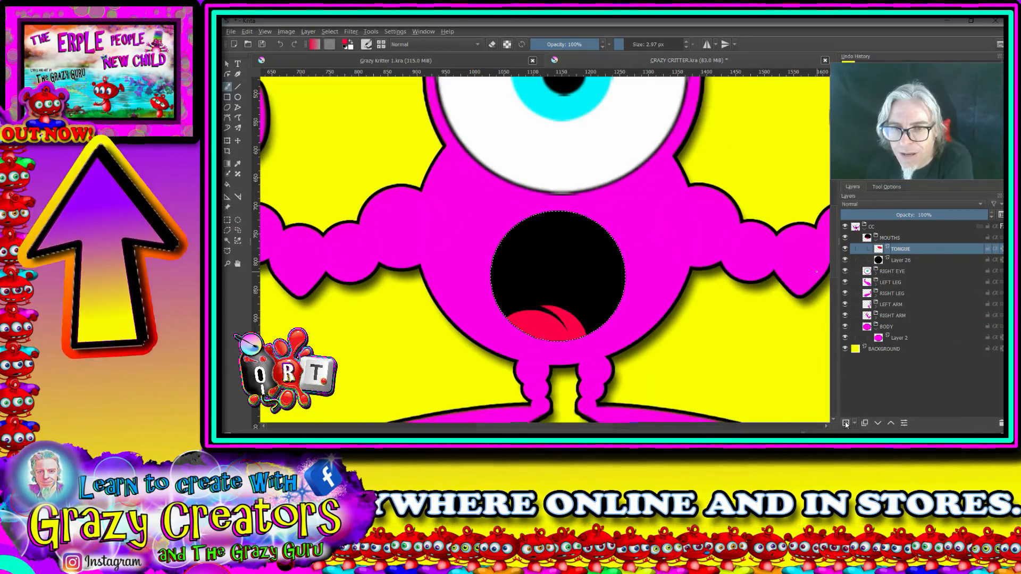
{"action": "left_click", "coordinate": [847, 424]}
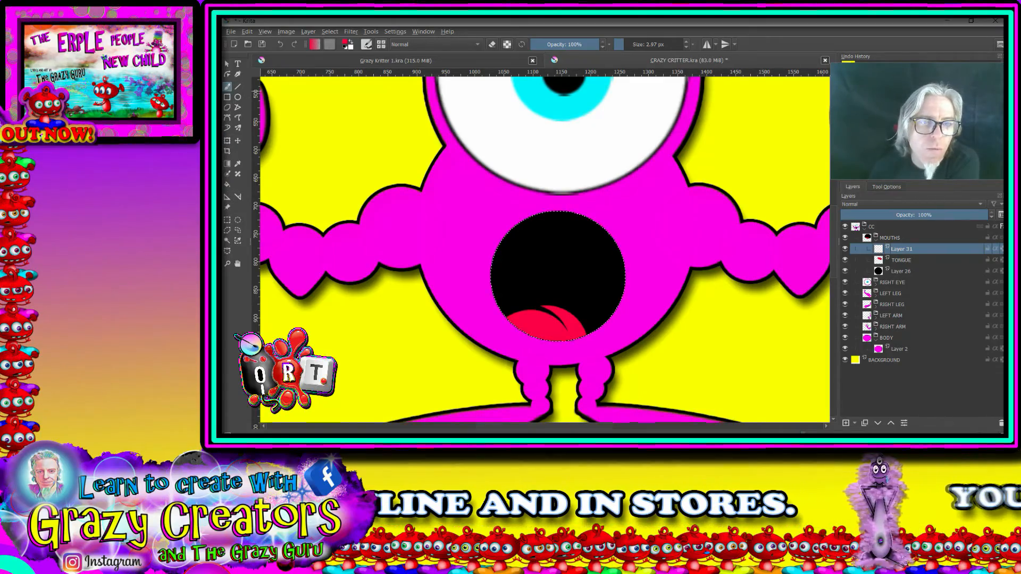
{"action": "right_click", "coordinate": [547, 129]}
{"action": "left_click", "coordinate": [569, 178]}
{"action": "right_click", "coordinate": [570, 185]}
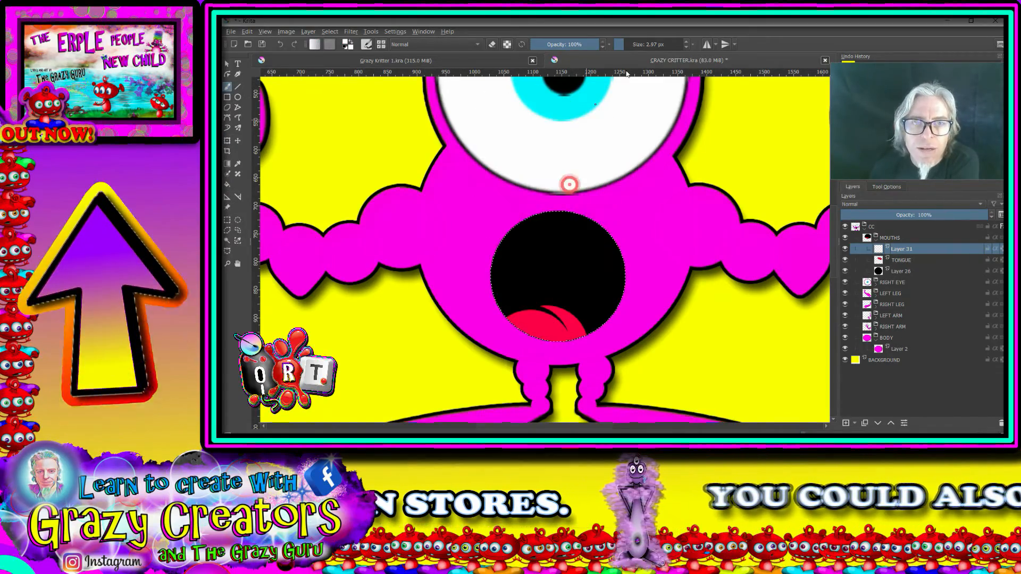
{"action": "left_click", "coordinate": [630, 44]}
{"action": "scroll", "coordinate": [581, 244], "scroll_direction": "up", "scroll_amount": 2}
{"action": "mouse_move", "coordinate": [592, 240]}
{"action": "left_mouse_down"}
{"action": "mouse_move", "coordinate": [675, 202]}
{"action": "mouse_move", "coordinate": [646, 180]}
{"action": "left_mouse_up"}
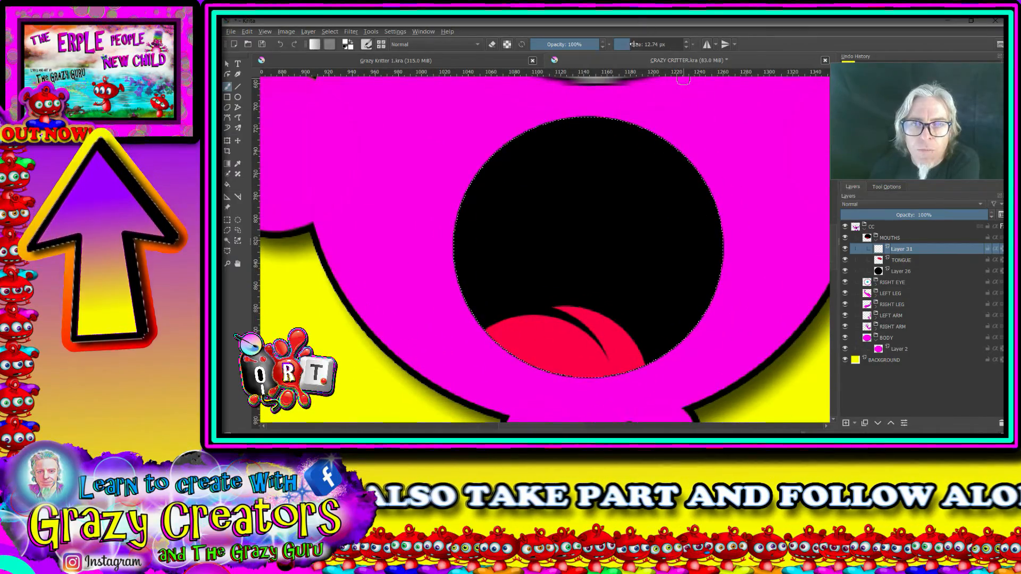
{"action": "left_click", "coordinate": [635, 43]}
{"action": "left_click_drag", "start_coordinate": [641, 43], "coordinate": [644, 44]}
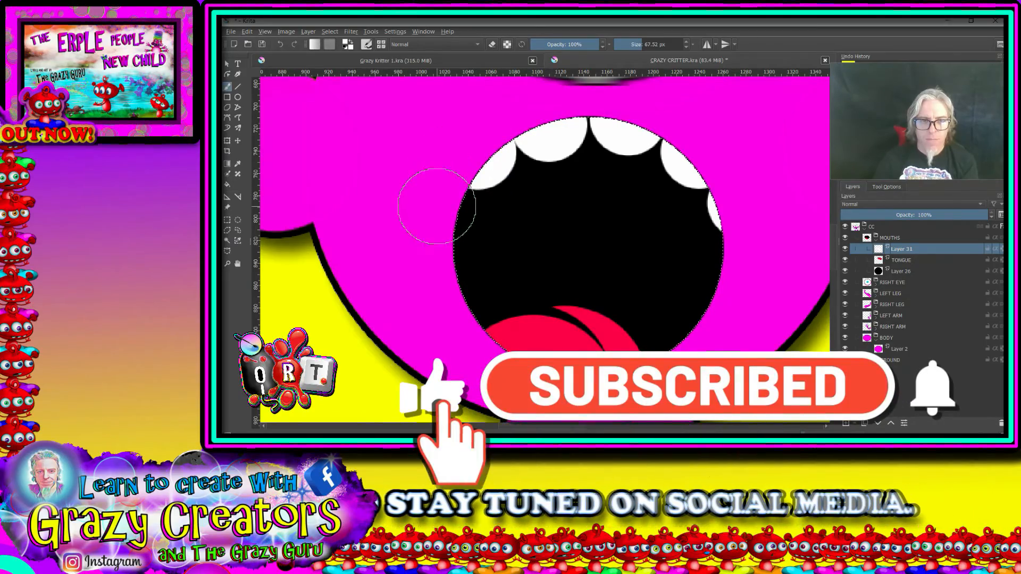
{"action": "left_click", "coordinate": [887, 187]}
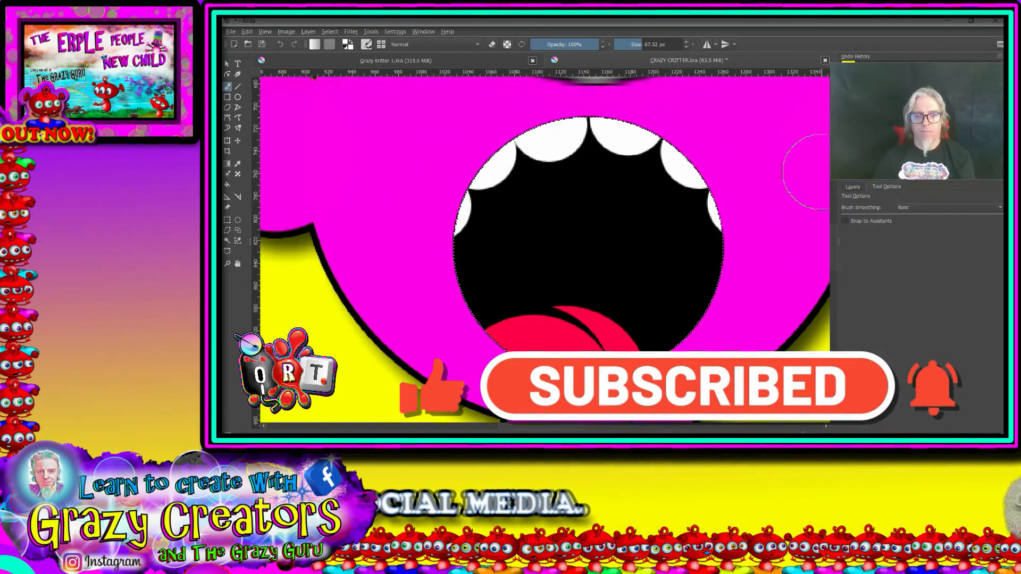
{"action": "scroll", "coordinate": [710, 207], "scroll_direction": "down", "scroll_amount": 4}
{"action": "scroll", "coordinate": [758, 214], "scroll_direction": "down", "scroll_amount": 2}
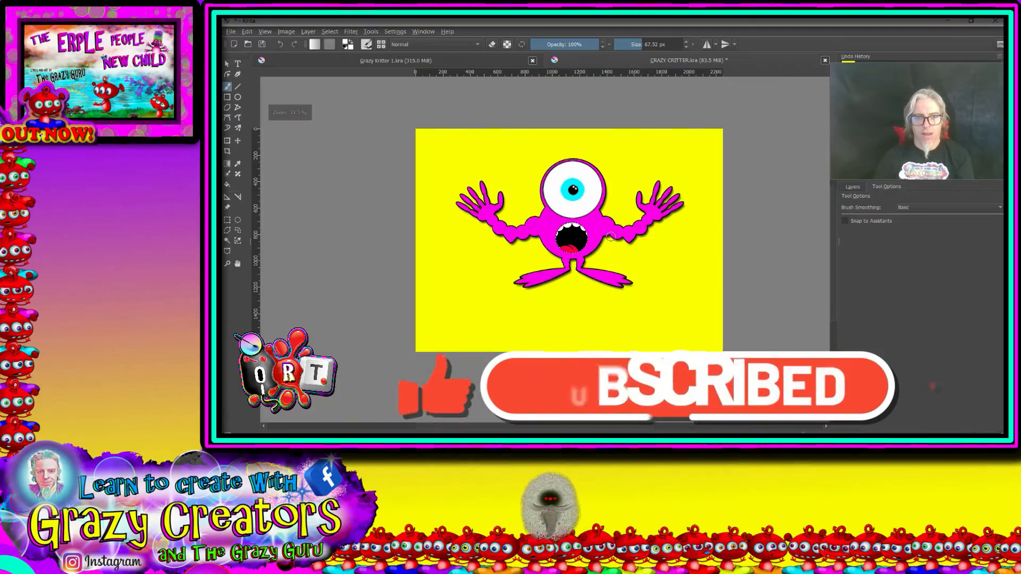
{"action": "scroll", "coordinate": [615, 235], "scroll_direction": "up", "scroll_amount": 2}
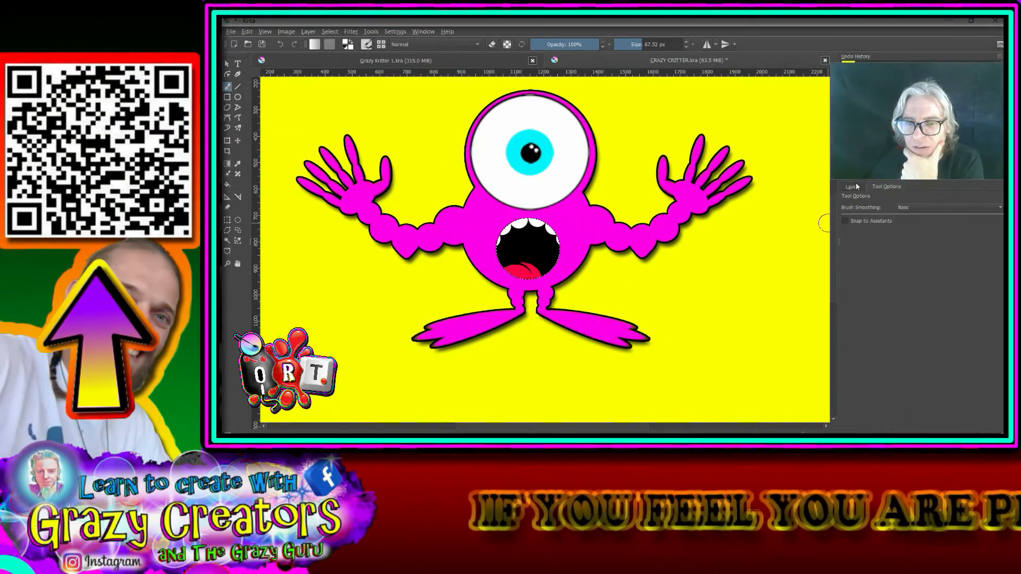
Step: Put the teeth layer in a new group inside MOUTHS and move TONGUE and the black mouth layer into that group
{"action": "left_click", "coordinate": [854, 187]}
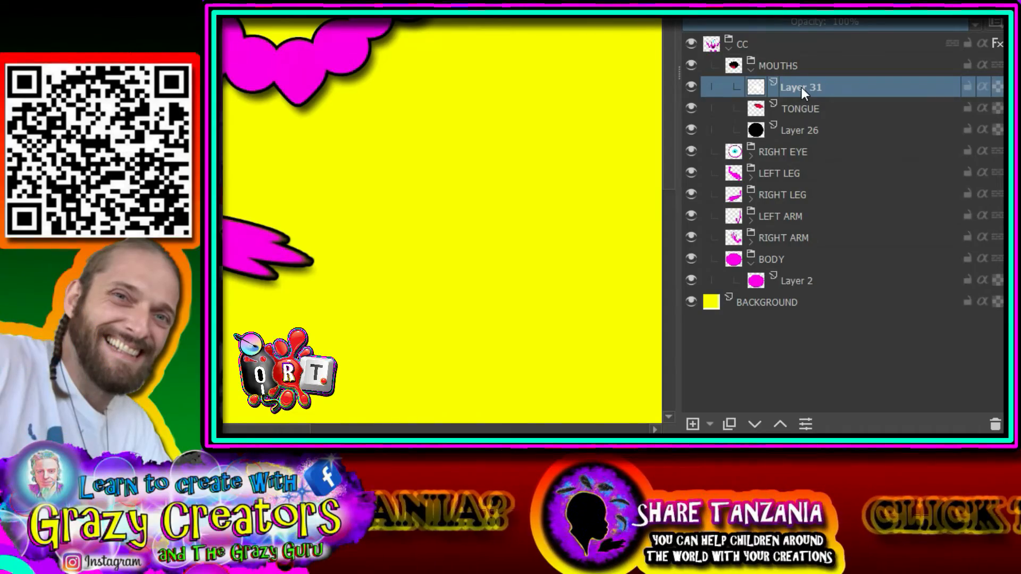
{"action": "key", "text": "ctrl+g"}
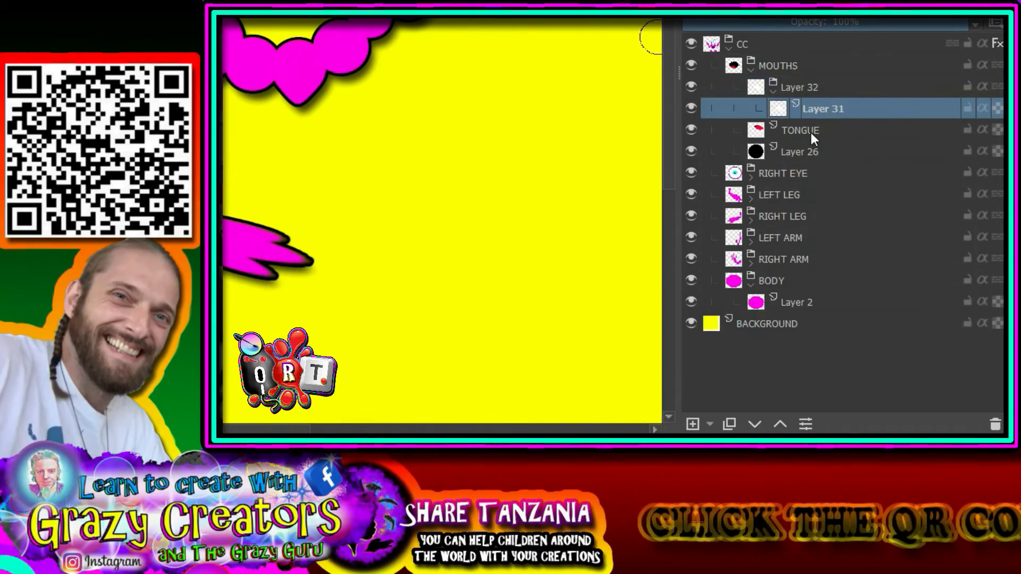
{"action": "left_click", "coordinate": [812, 132]}
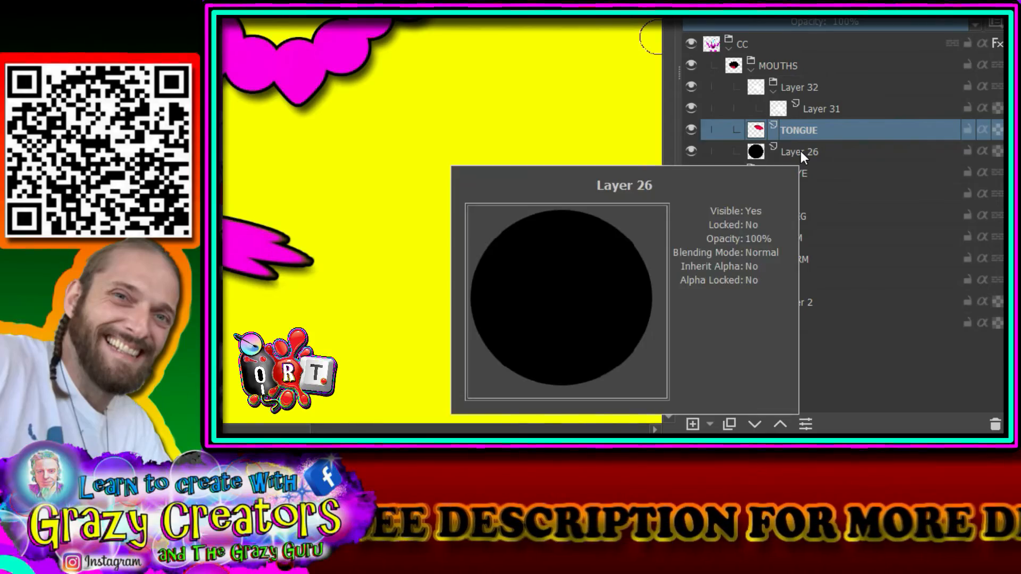
{"action": "mouse_move", "coordinate": [844, 144]}
{"action": "left_click", "coordinate": [785, 422]}
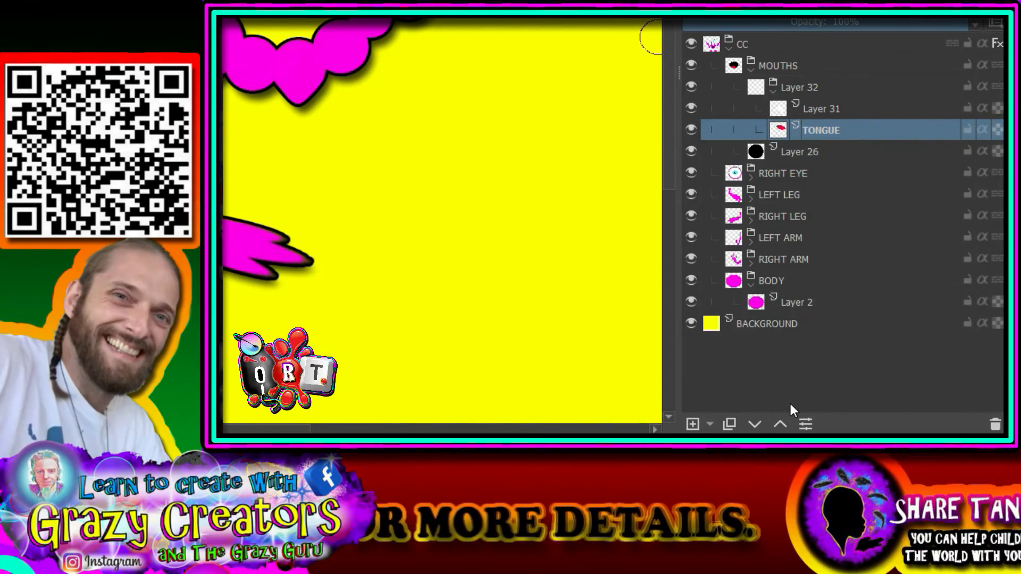
{"action": "left_click", "coordinate": [815, 146]}
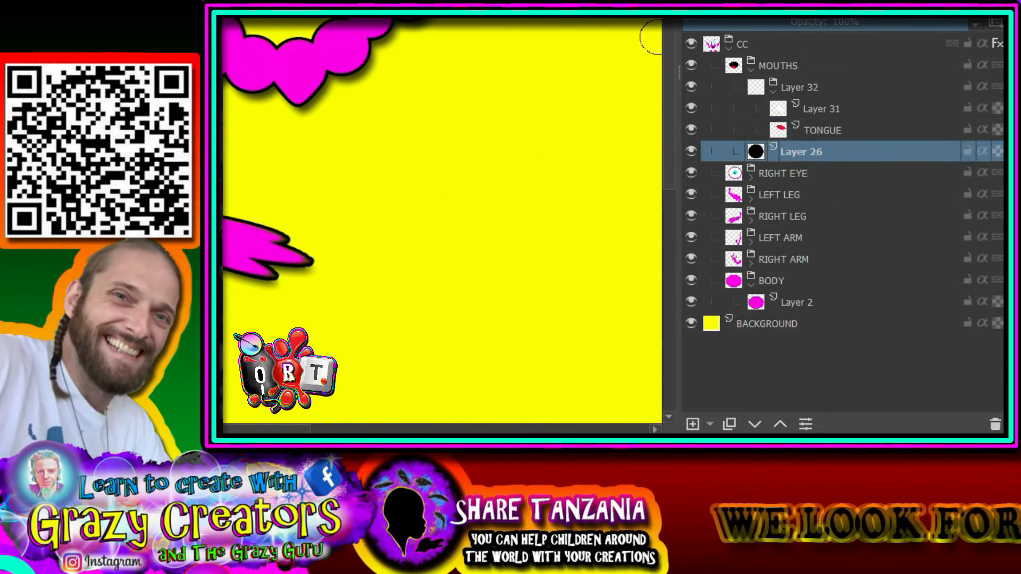
{"action": "left_click", "coordinate": [781, 421]}
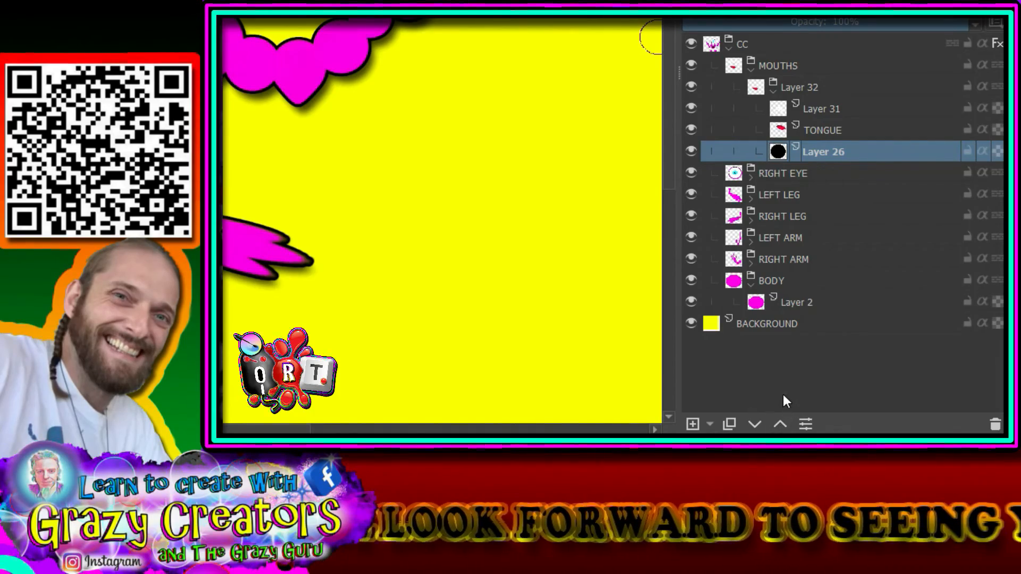
Step: Rename the new mouth group as SHOCK and collapse it in the layer stack
{"action": "double_click", "coordinate": [807, 86]}
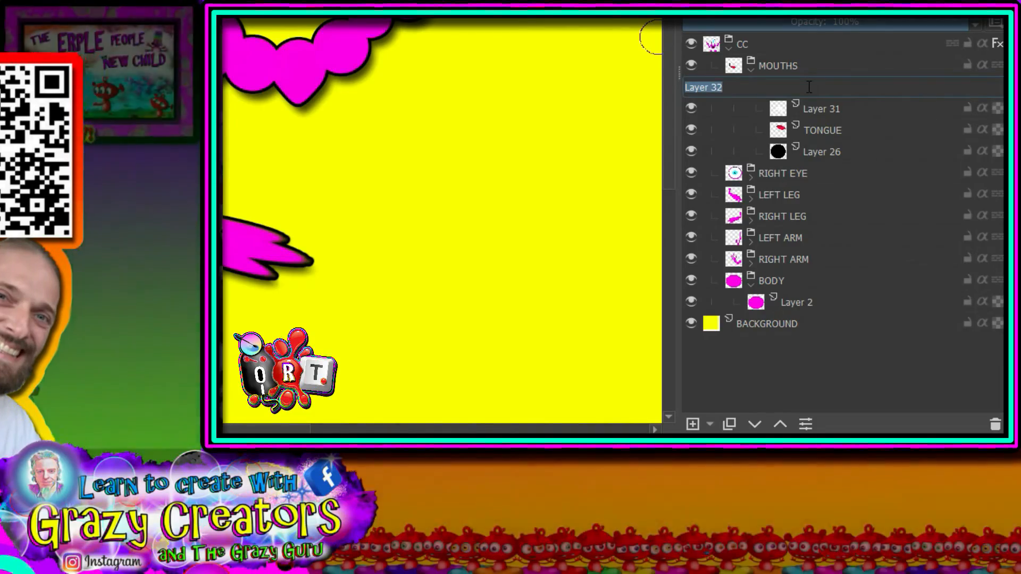
{"action": "type", "text": "SH"}
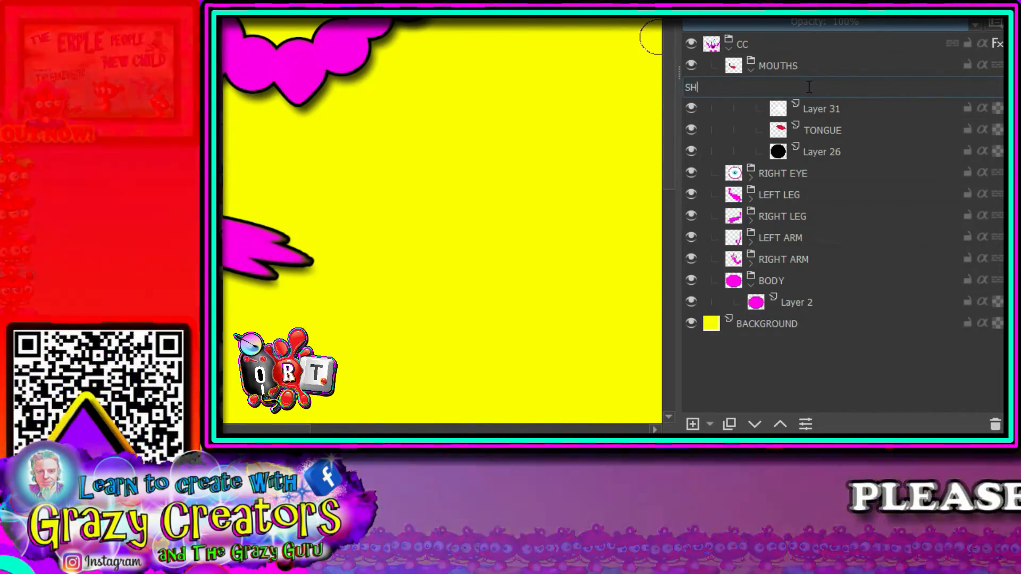
{"action": "type", "text": "OCK"}
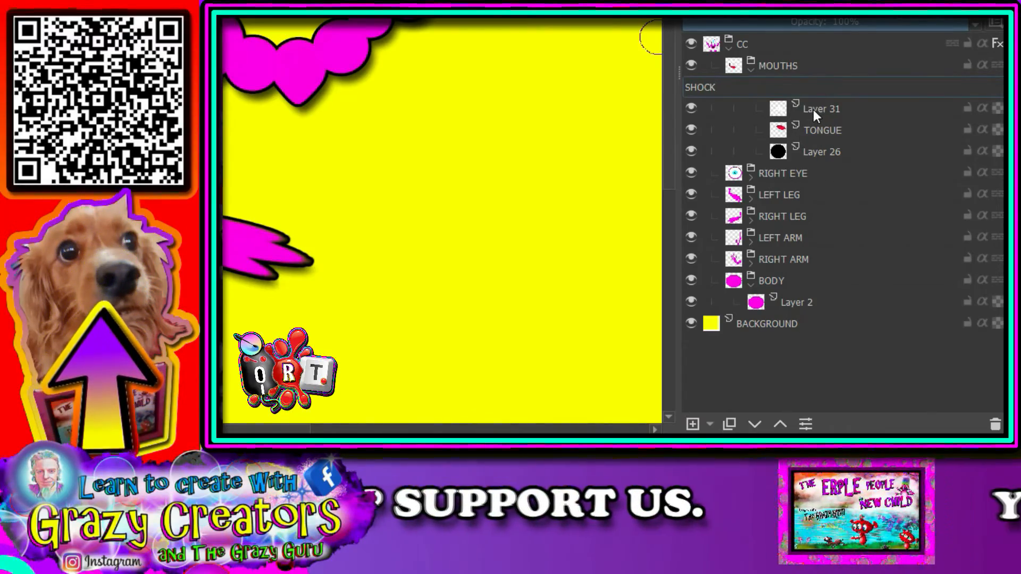
{"action": "left_click", "coordinate": [812, 110]}
{"action": "left_click", "coordinate": [773, 92]}
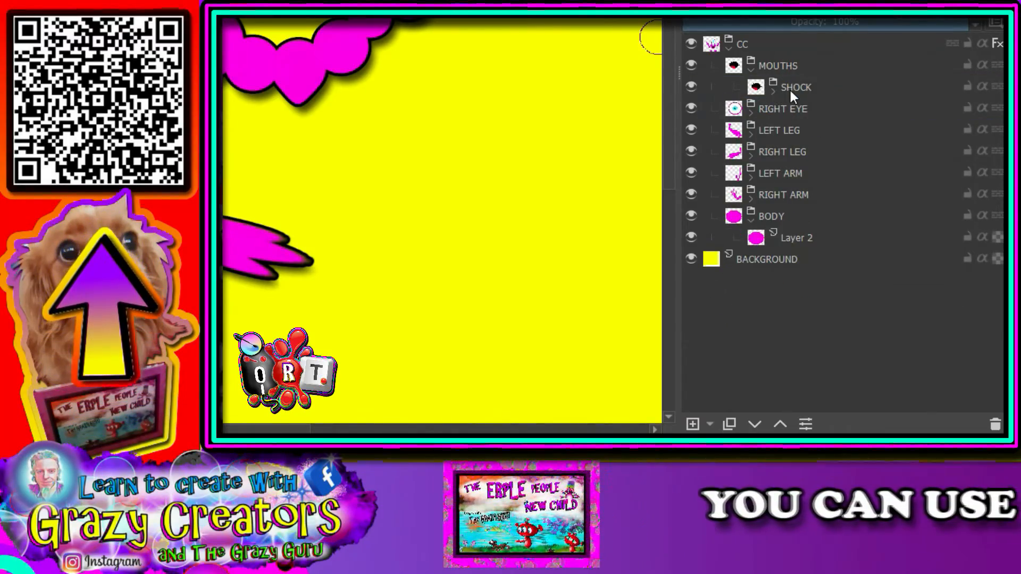
{"action": "mouse_move", "coordinate": [790, 87]}
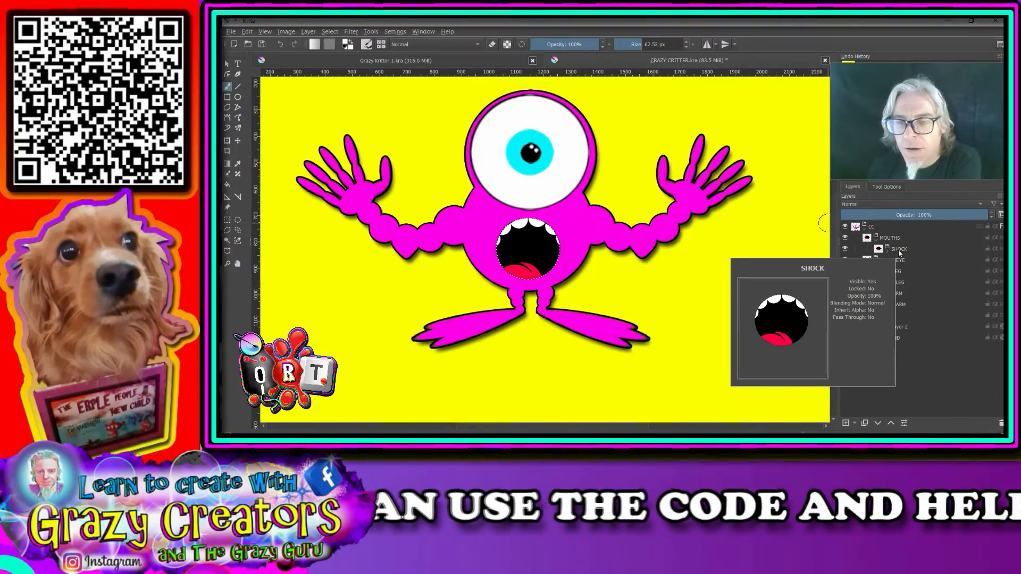
Step: Make the SHOCK group active and clear the circular selection around the mouth
{"action": "left_click", "coordinate": [899, 250]}
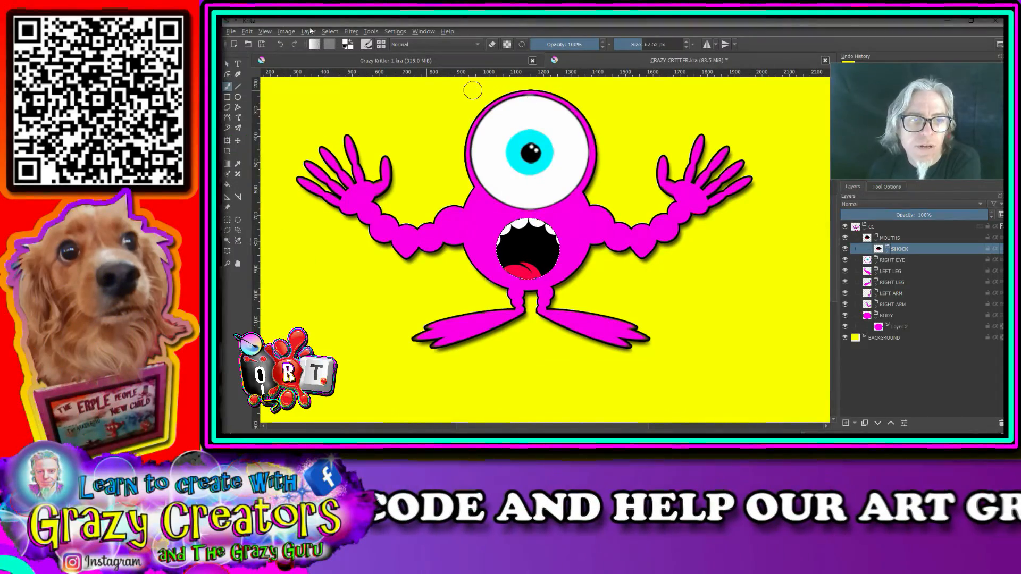
{"action": "left_click", "coordinate": [328, 32]}
{"action": "left_click", "coordinate": [340, 53]}
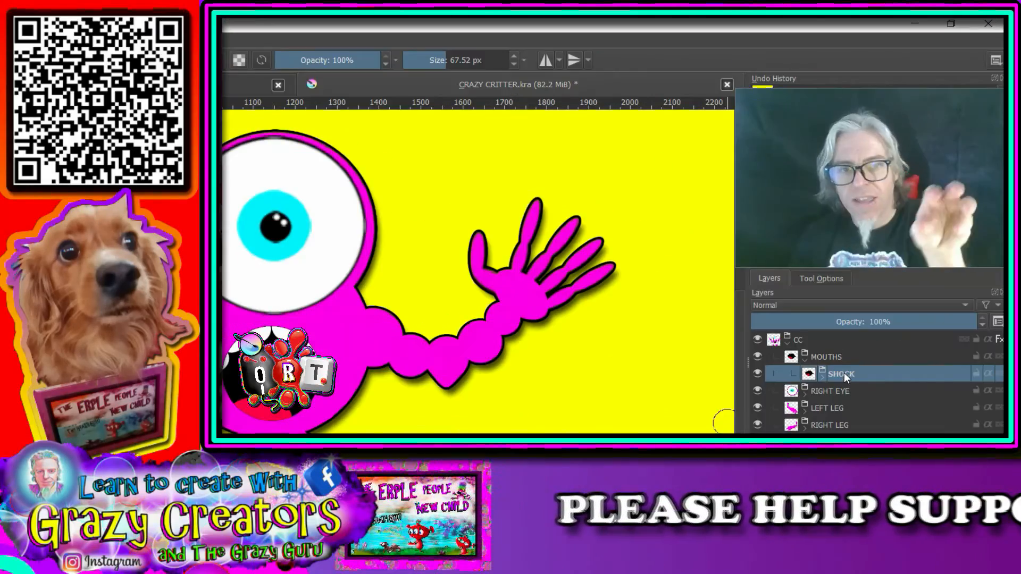
Step: Add a 3 px black outside Stroke layer style to the SHOCK group, with Multiply blending and 100% opacity
{"action": "mouse_move", "coordinate": [844, 373]}
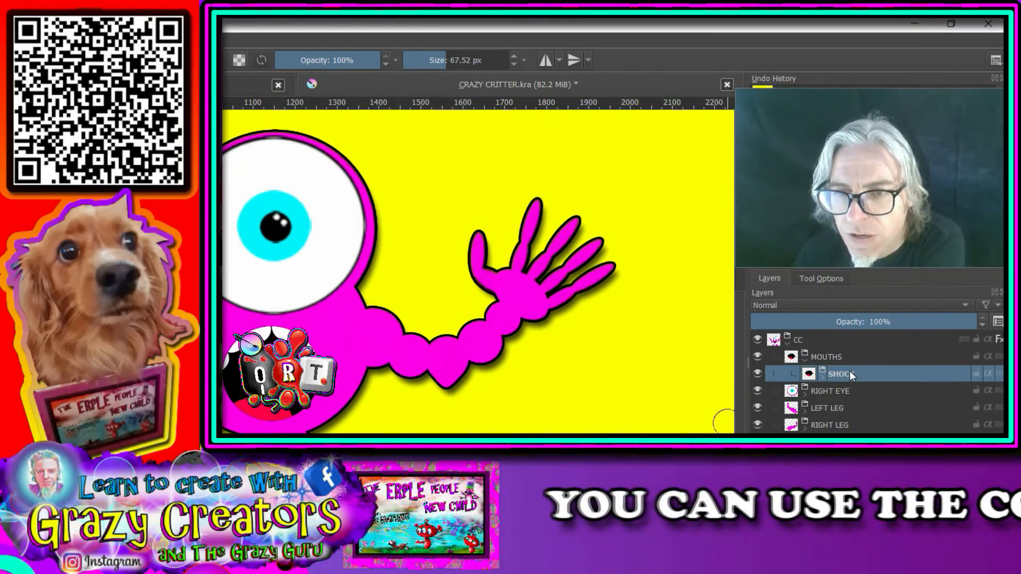
{"action": "right_click", "coordinate": [850, 372]}
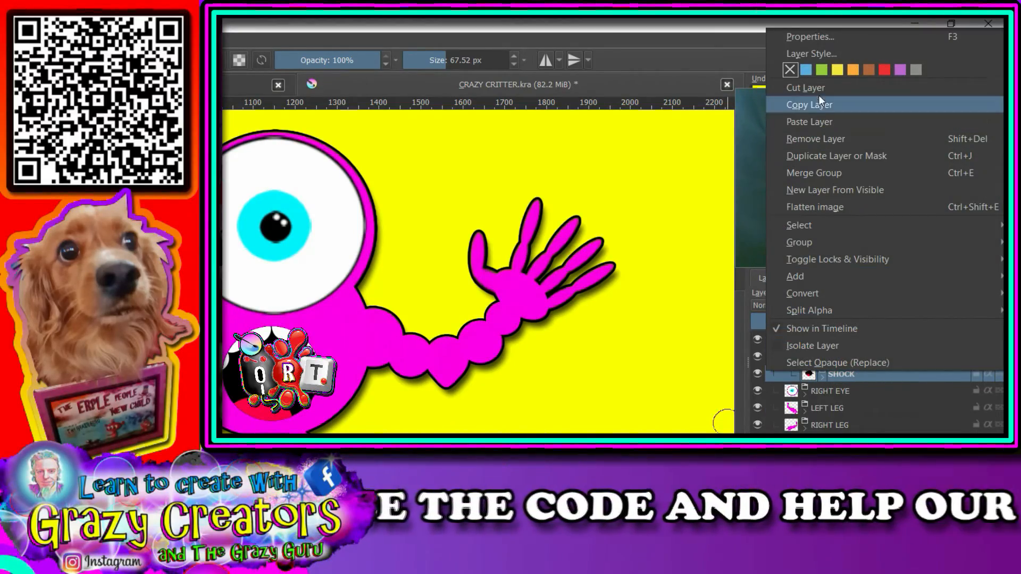
{"action": "left_click", "coordinate": [805, 50]}
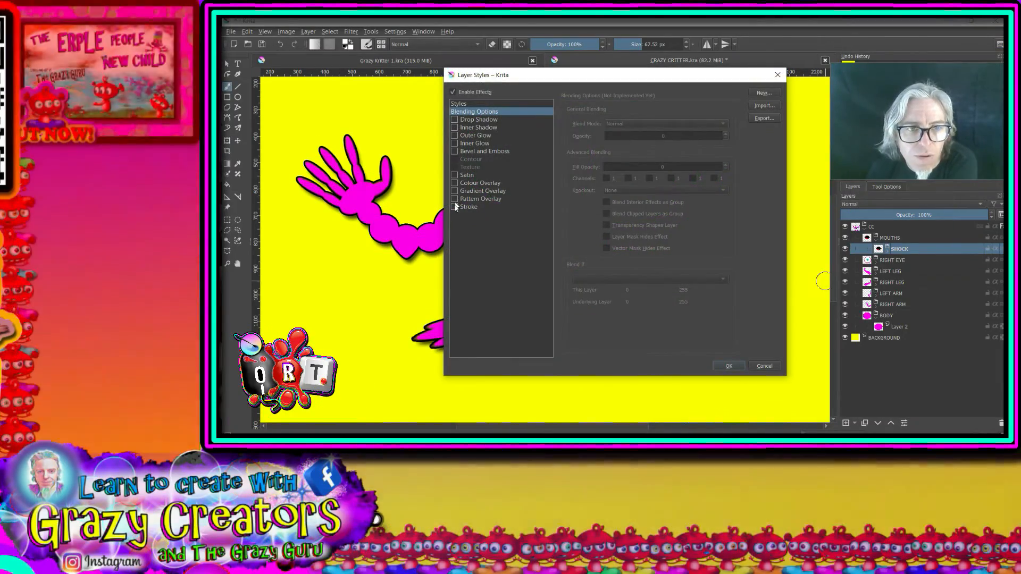
{"action": "left_click", "coordinate": [469, 208]}
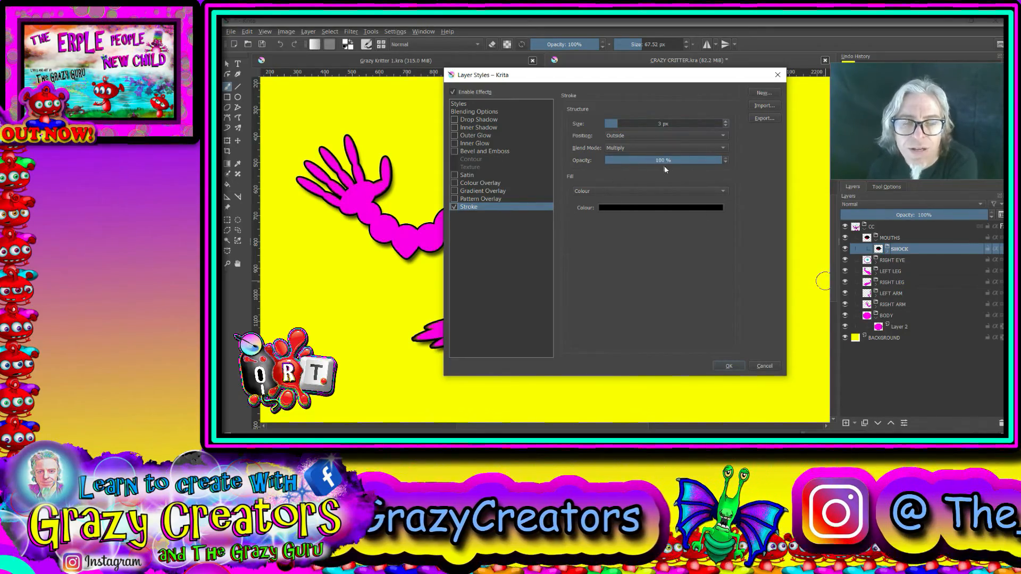
{"action": "left_click", "coordinate": [730, 366]}
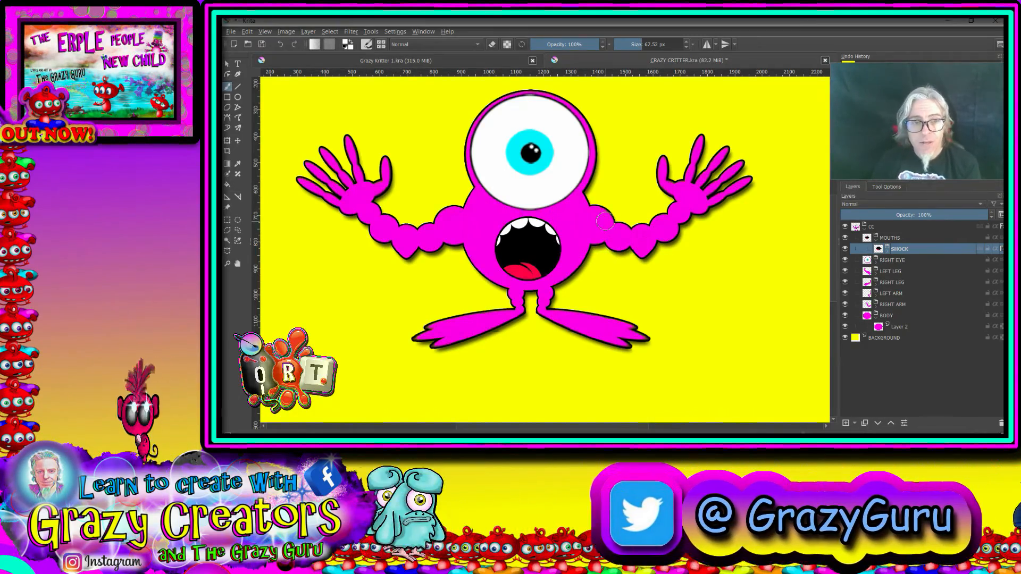
Step: Duplicate the SHOCK group inside MOUTHS with the original hidden, and disable the copy's layer style
{"action": "scroll", "coordinate": [600, 235], "scroll_direction": "down", "scroll_amount": 1}
{"action": "mouse_move", "coordinate": [590, 241]}
{"action": "left_mouse_down"}
{"action": "mouse_move", "coordinate": [605, 279]}
{"action": "mouse_move", "coordinate": [596, 265]}
{"action": "left_mouse_up"}
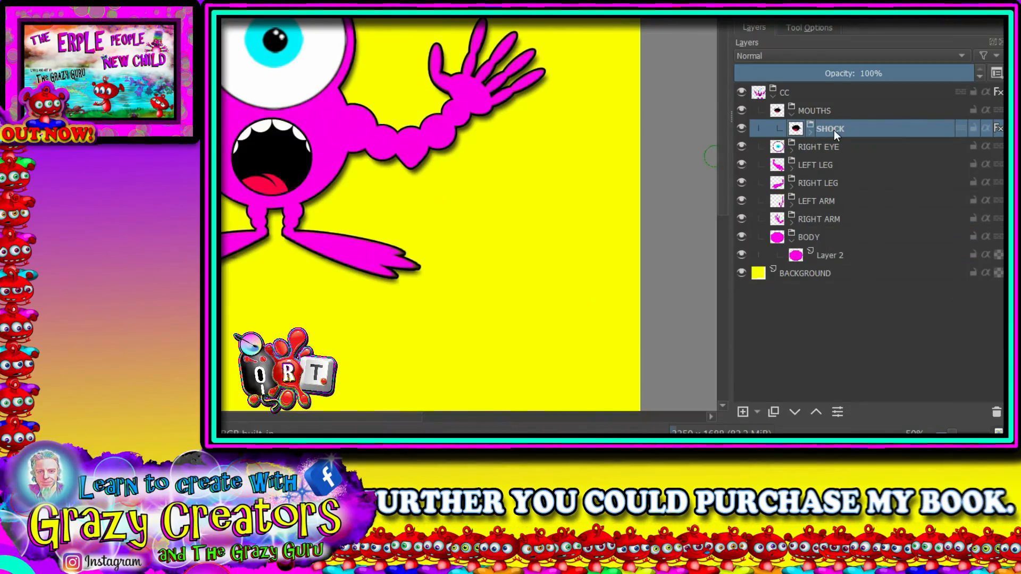
{"action": "left_click", "coordinate": [774, 411]}
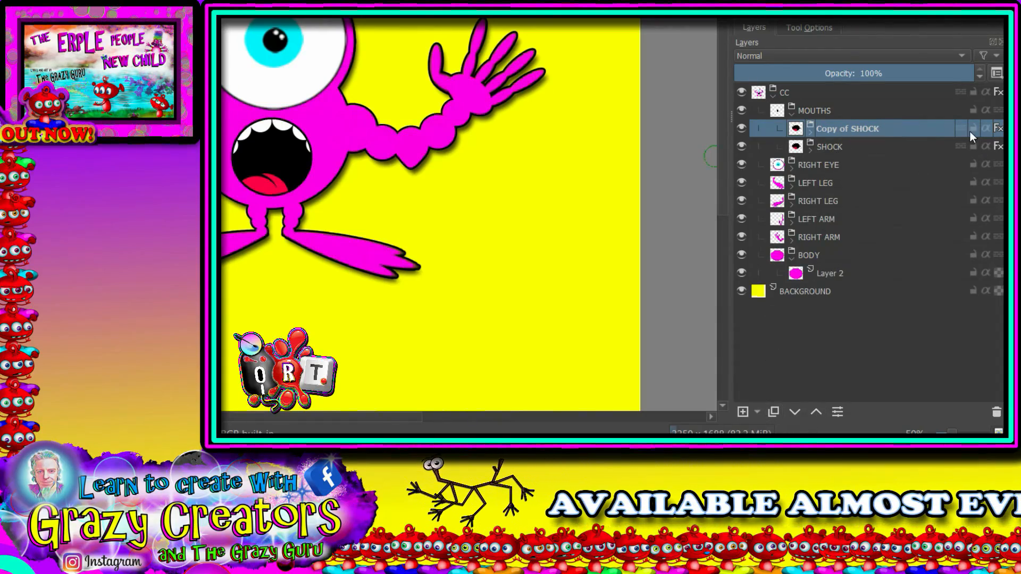
{"action": "left_click", "coordinate": [741, 147]}
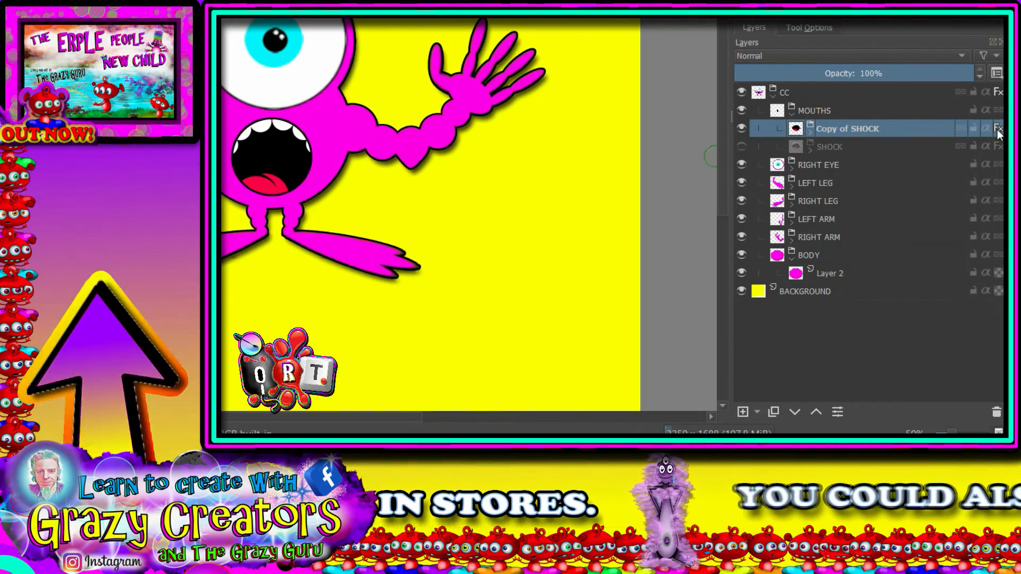
{"action": "mouse_move", "coordinate": [998, 133]}
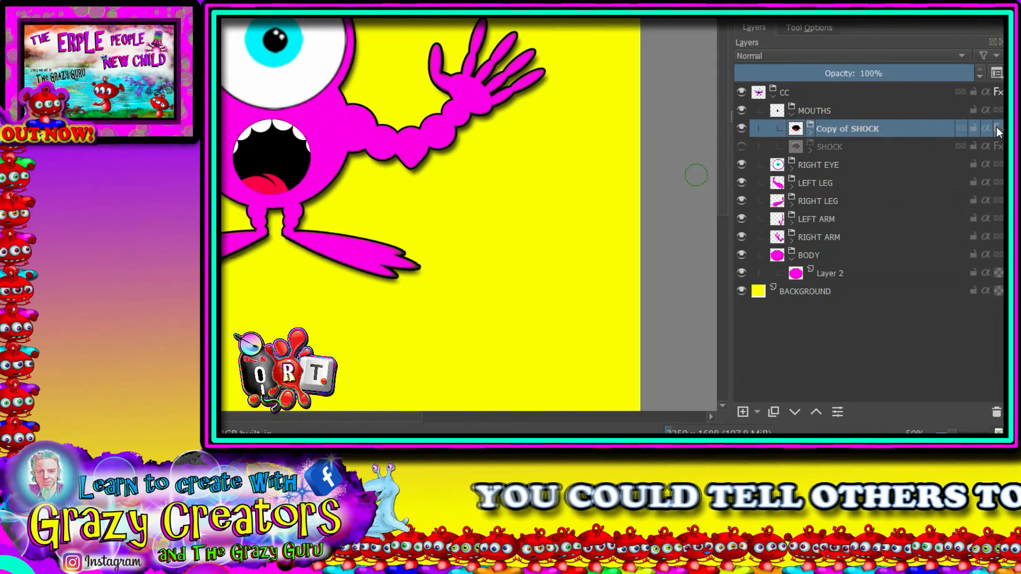
Step: Inside the copied SHOCK group, hide the TONGUE layer and delete the teeth layer
{"action": "left_click", "coordinate": [810, 130]}
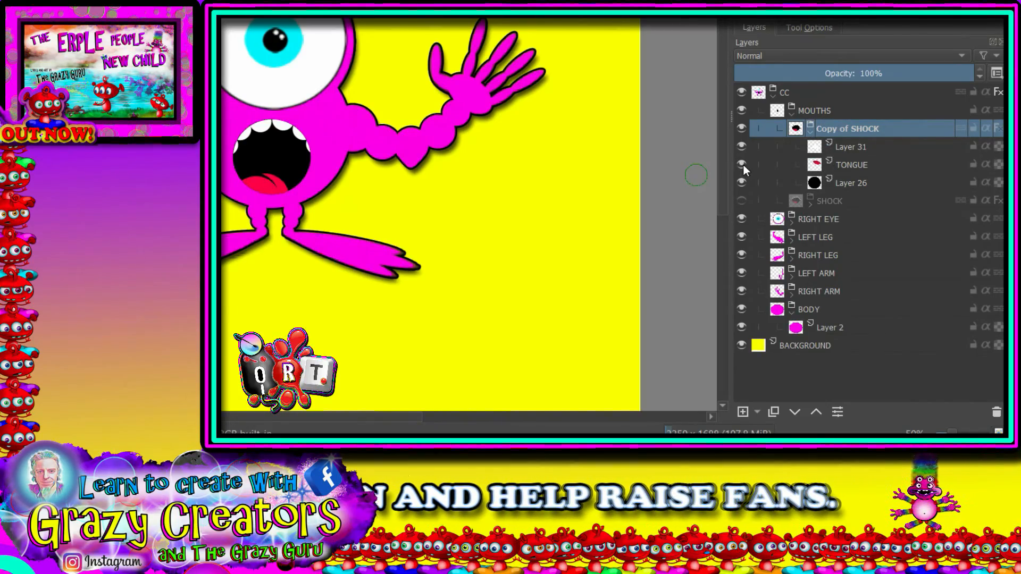
{"action": "mouse_move", "coordinate": [742, 164]}
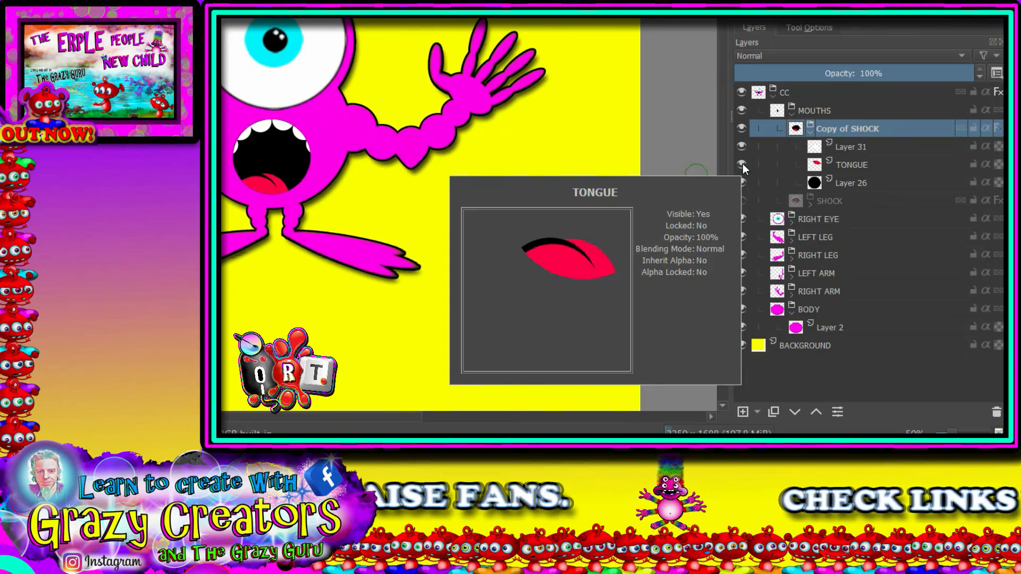
{"action": "left_click", "coordinate": [742, 164]}
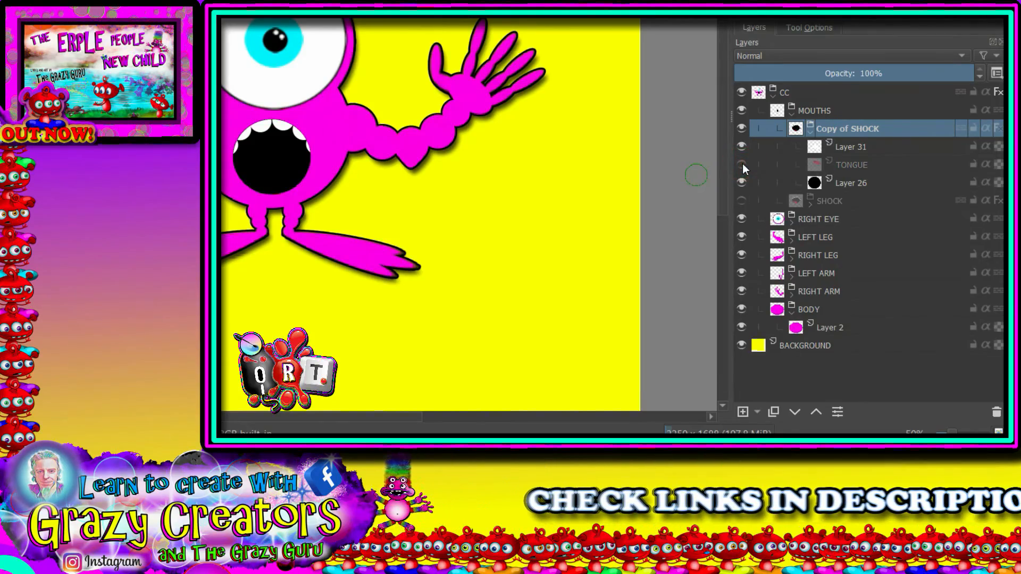
{"action": "left_click", "coordinate": [844, 146]}
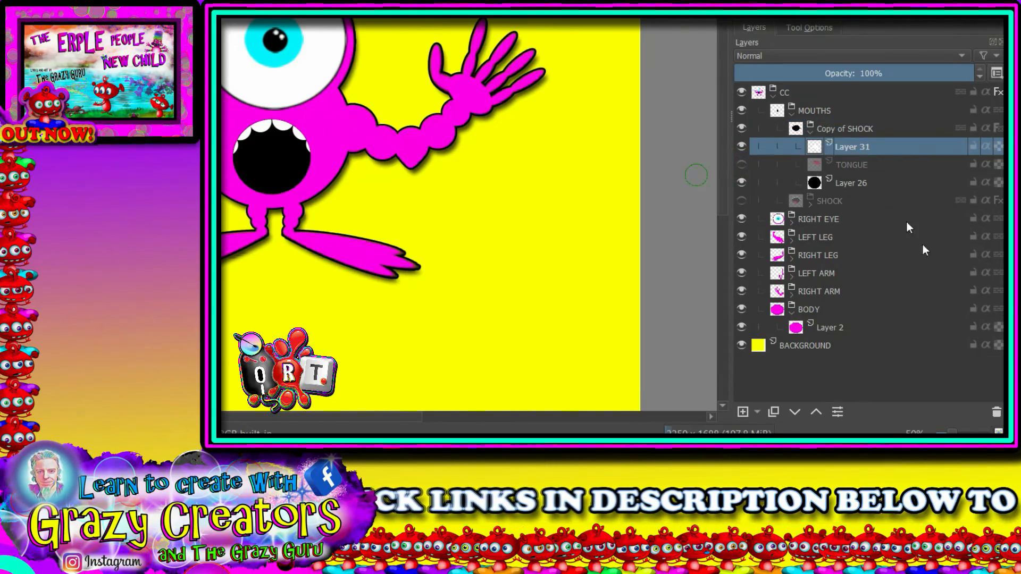
{"action": "left_click", "coordinate": [998, 414]}
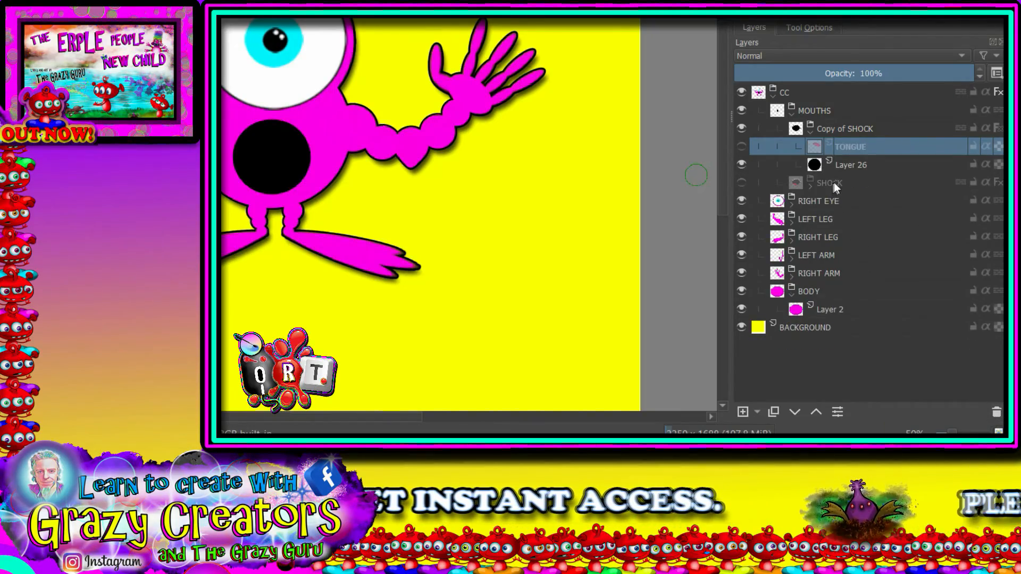
Step: Erase the upper part of the copied black mouth circle with a 1,000 px eraser, leaving a smile-shaped crescent
{"action": "left_click", "coordinate": [846, 167]}
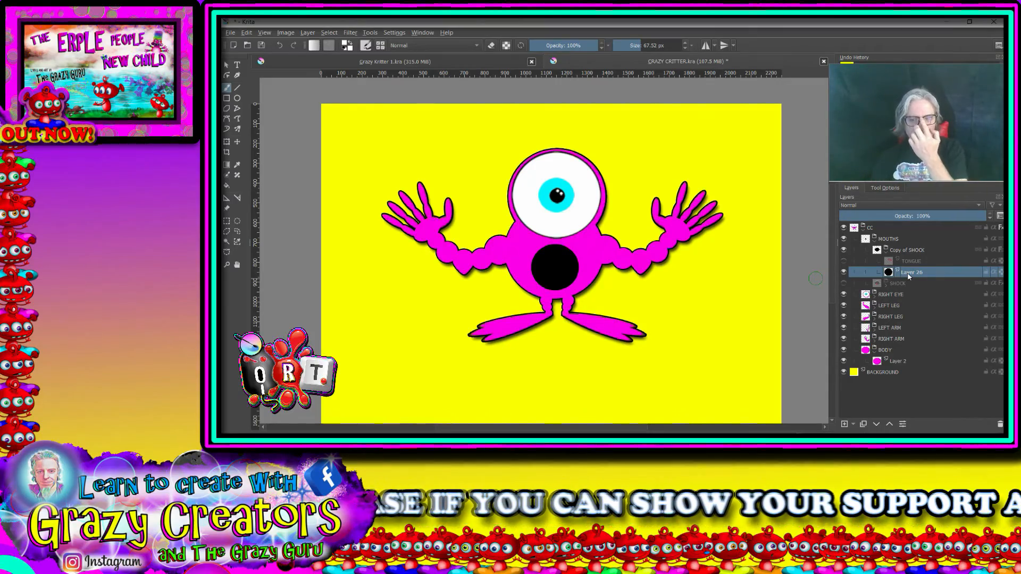
{"action": "mouse_move", "coordinate": [907, 274]}
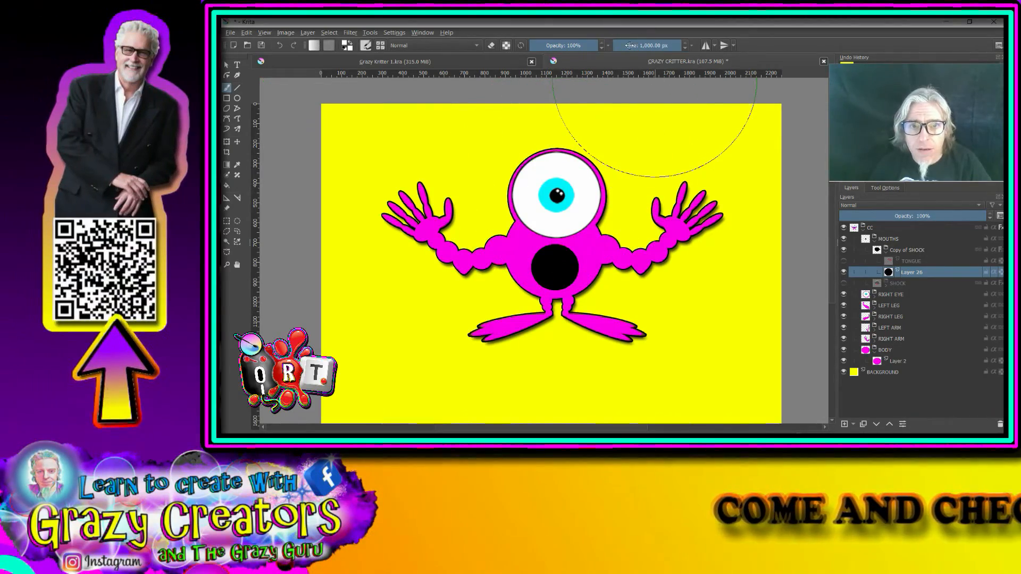
{"action": "left_click", "coordinate": [492, 47]}
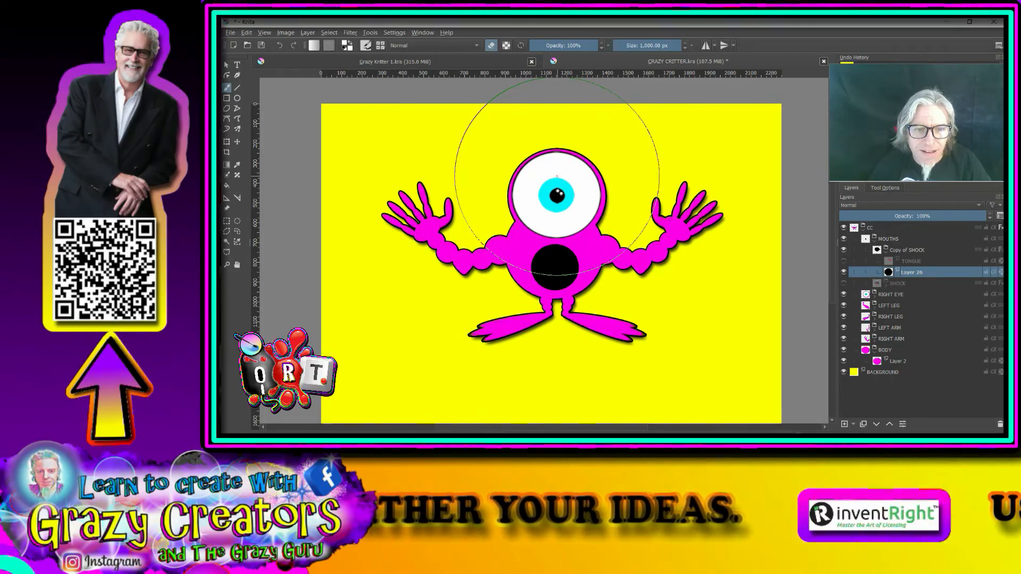
{"action": "left_click", "coordinate": [557, 176]}
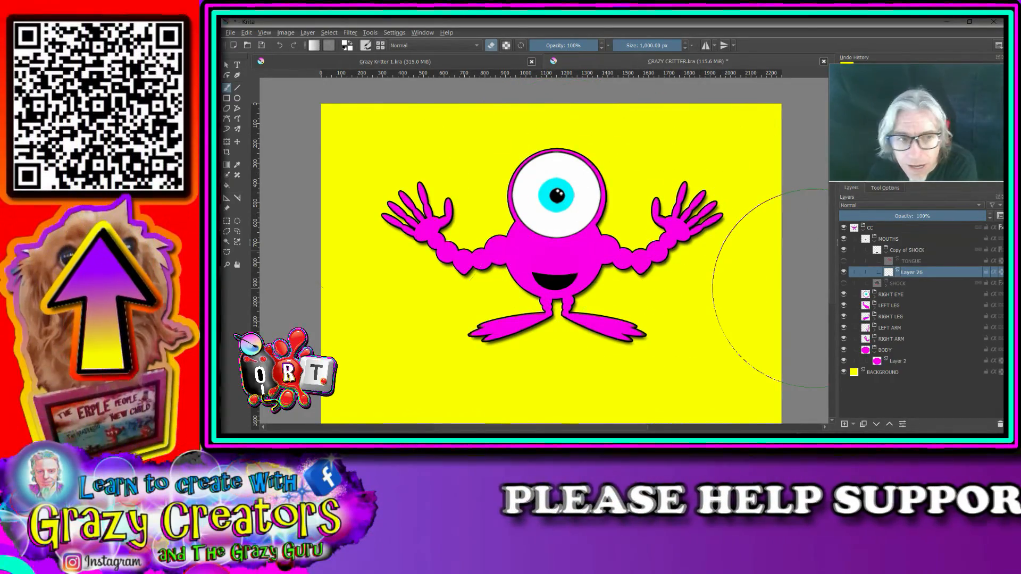
Step: Enlarge the black smile on Layer 26 with a free transform, narrow it slightly and centre it on the critter's body
{"action": "key", "text": "ctrl+t"}
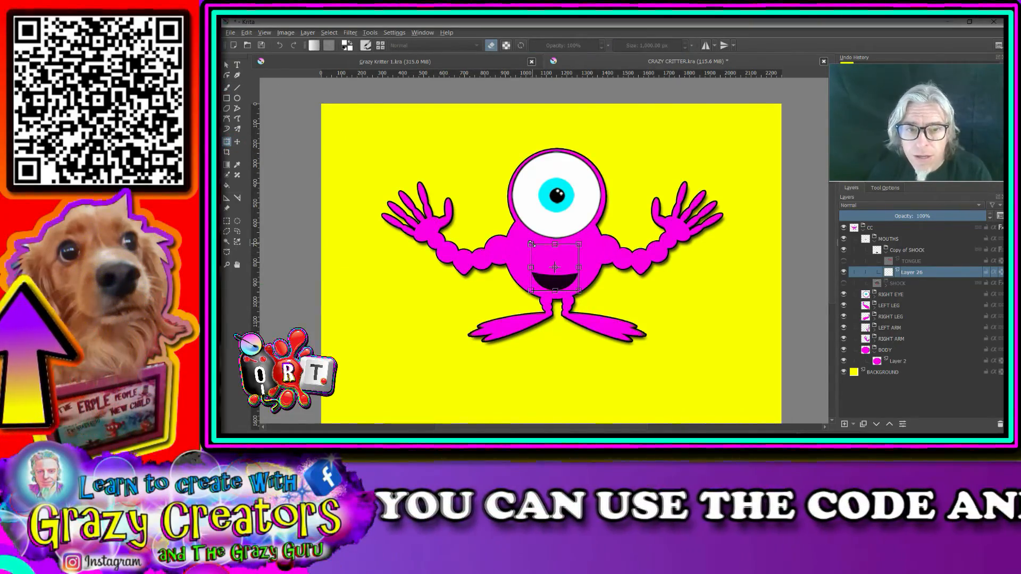
{"action": "left_click_drag", "start_coordinate": [508, 205], "coordinate": [495, 190]}
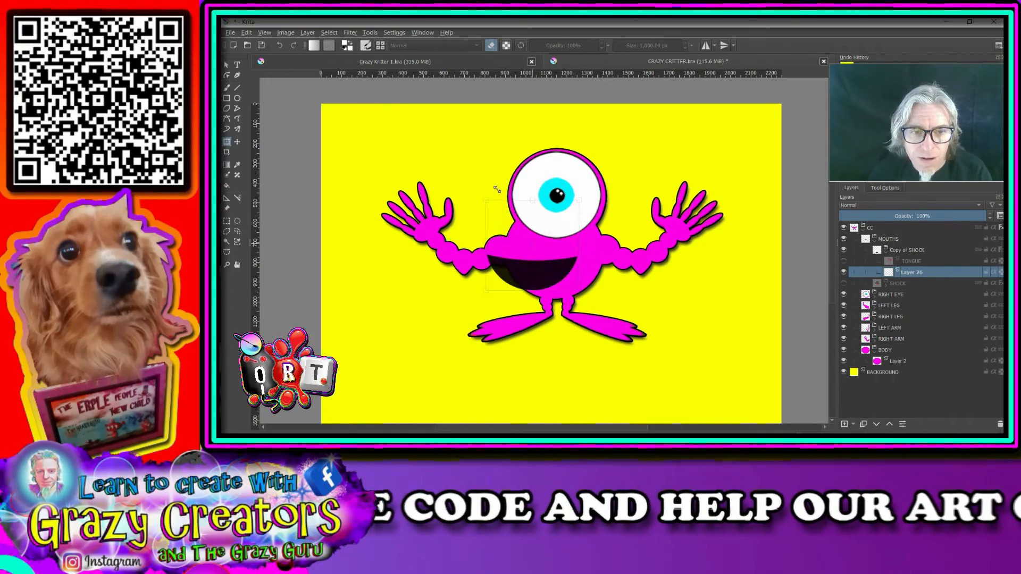
{"action": "left_click_drag", "start_coordinate": [543, 231], "coordinate": [563, 232]}
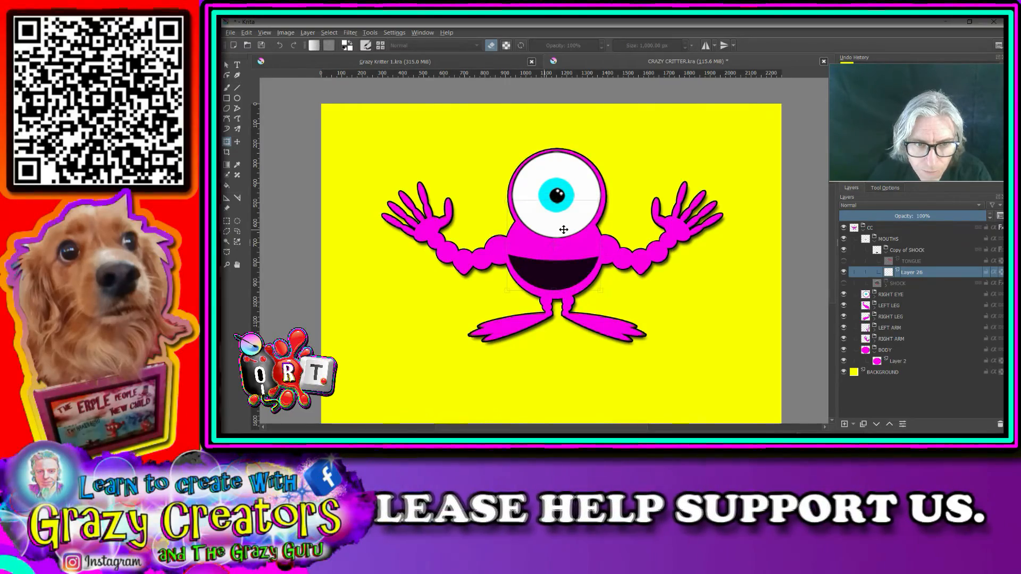
{"action": "left_click_drag", "start_coordinate": [507, 244], "coordinate": [519, 245]}
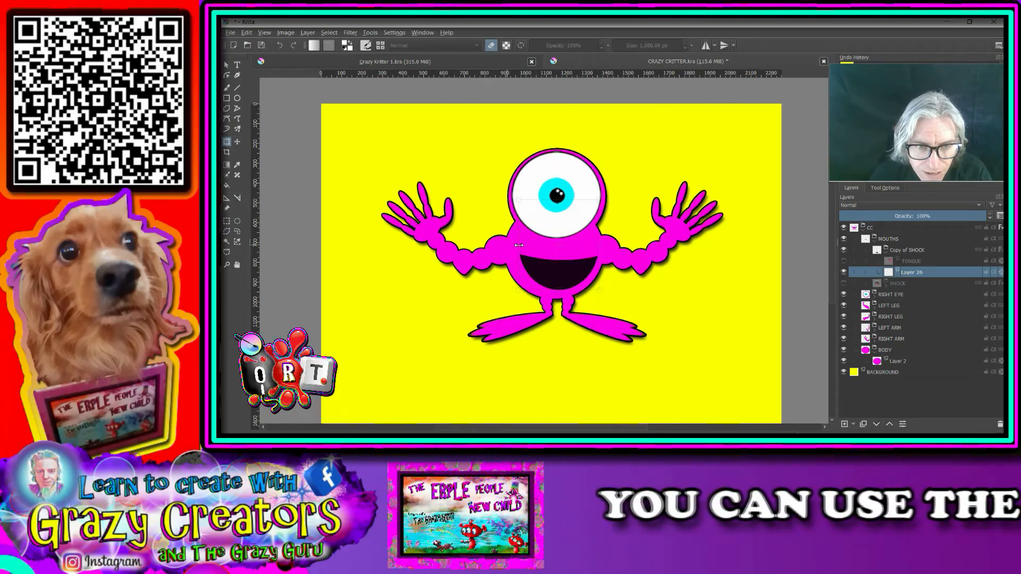
{"action": "left_click_drag", "start_coordinate": [574, 263], "coordinate": [569, 261]}
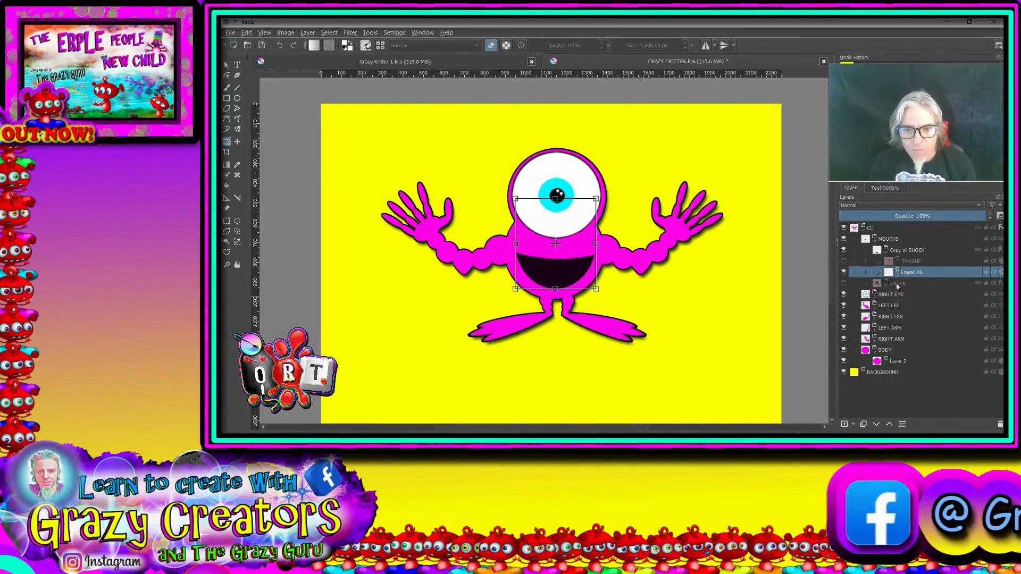
Step: Select the black smile with the Contiguous Selection Tool and add a new paint layer above Layer 26
{"action": "mouse_move", "coordinate": [907, 268]}
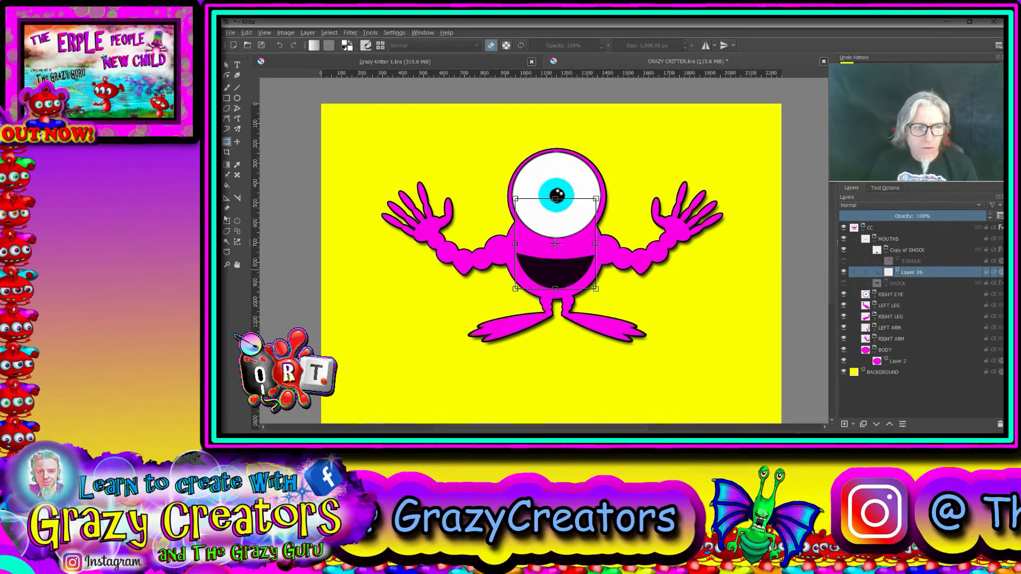
{"action": "left_click", "coordinate": [227, 244]}
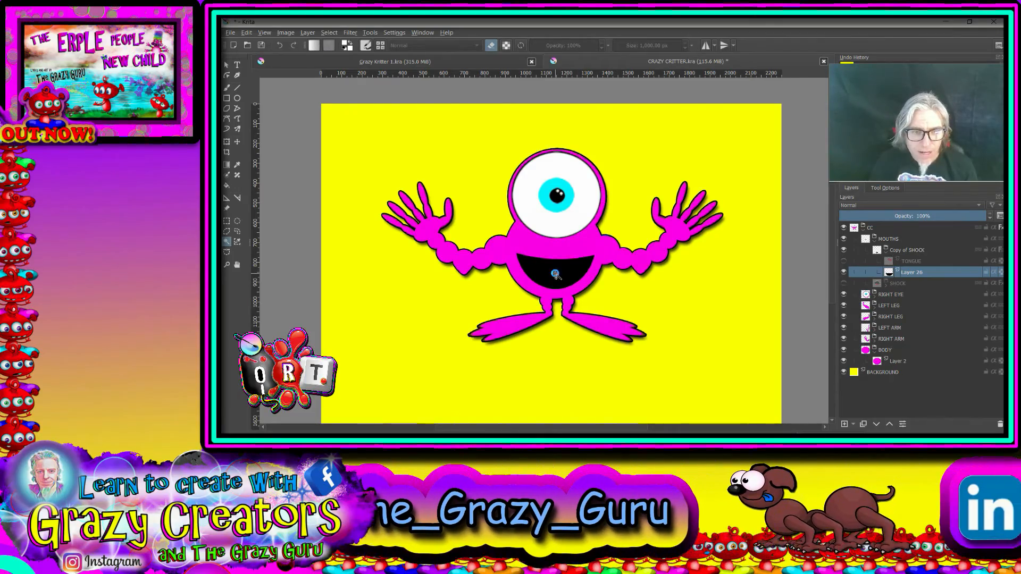
{"action": "left_click", "coordinate": [557, 277]}
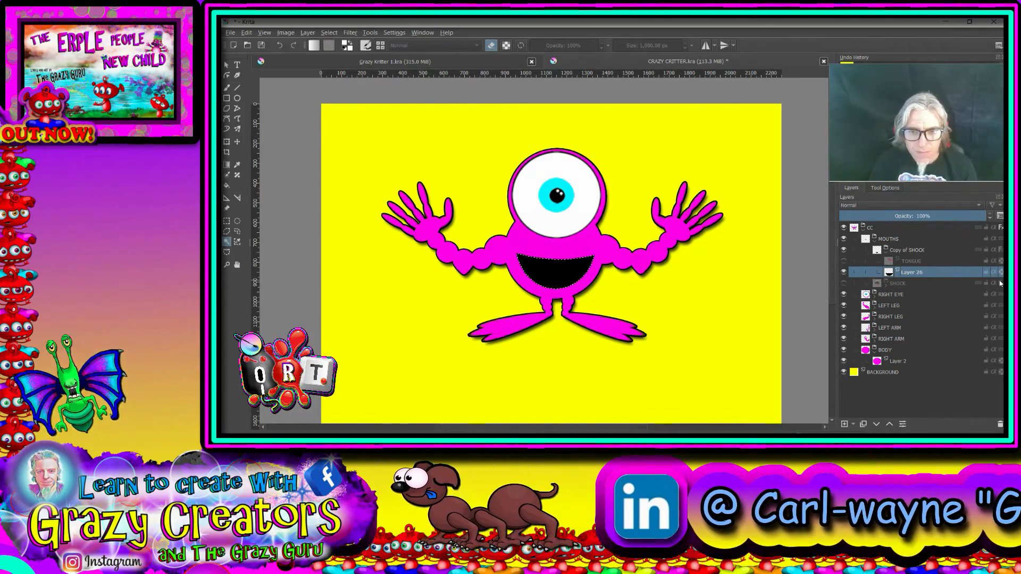
{"action": "left_click", "coordinate": [845, 424]}
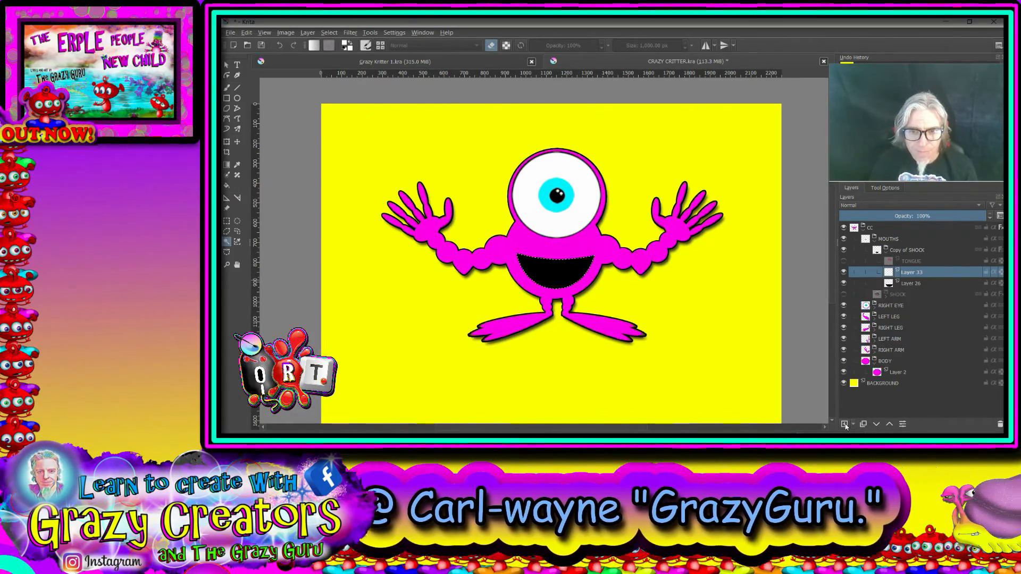
Step: Paint a row of six rounded white teeth along the smile's upper edge with a brush of about 67 px, and clear the selection
{"action": "left_click", "coordinate": [227, 89]}
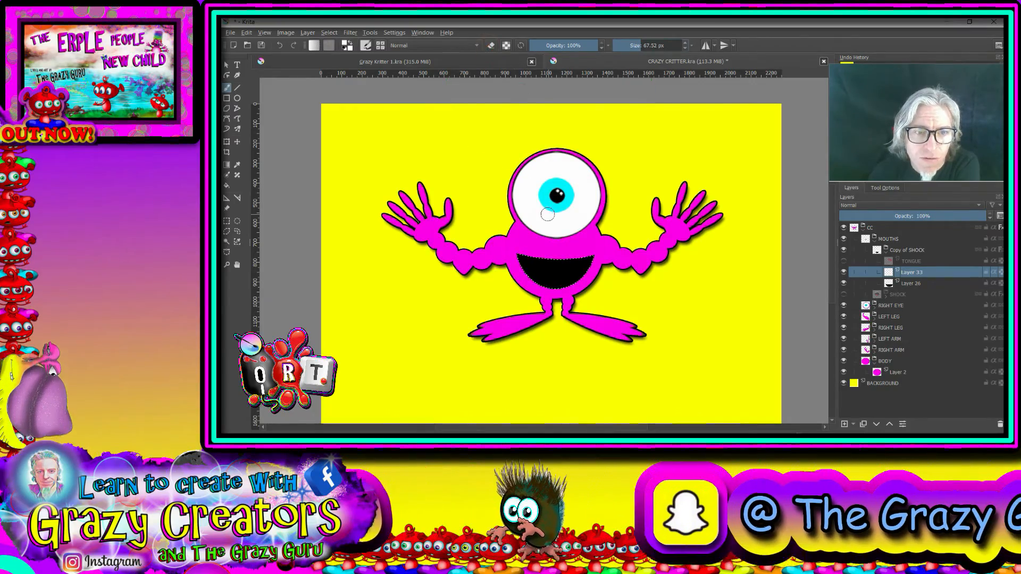
{"action": "scroll", "coordinate": [550, 268], "scroll_direction": "up", "scroll_amount": 5}
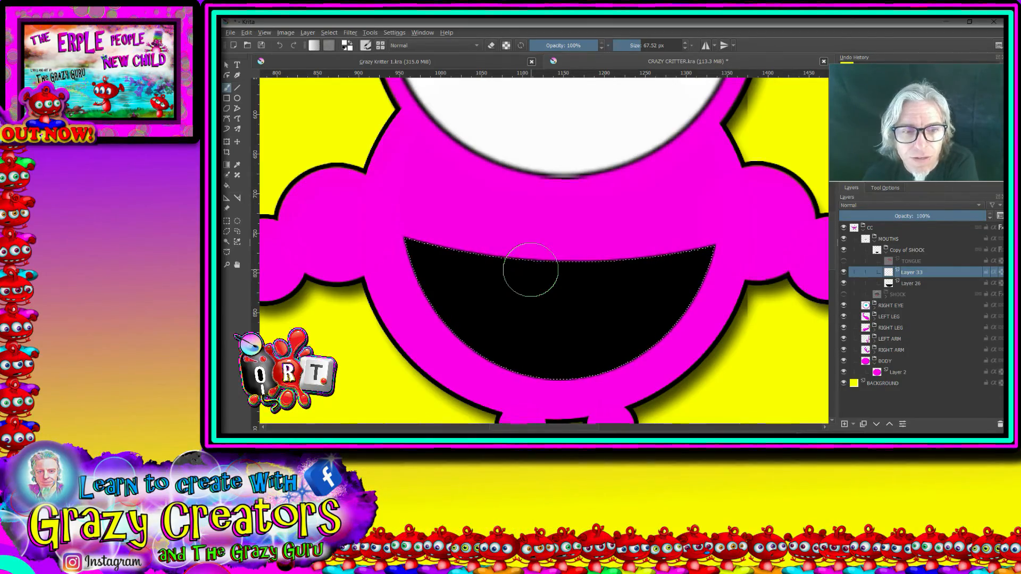
{"action": "right_click", "coordinate": [531, 270]}
{"action": "right_click", "coordinate": [556, 294]}
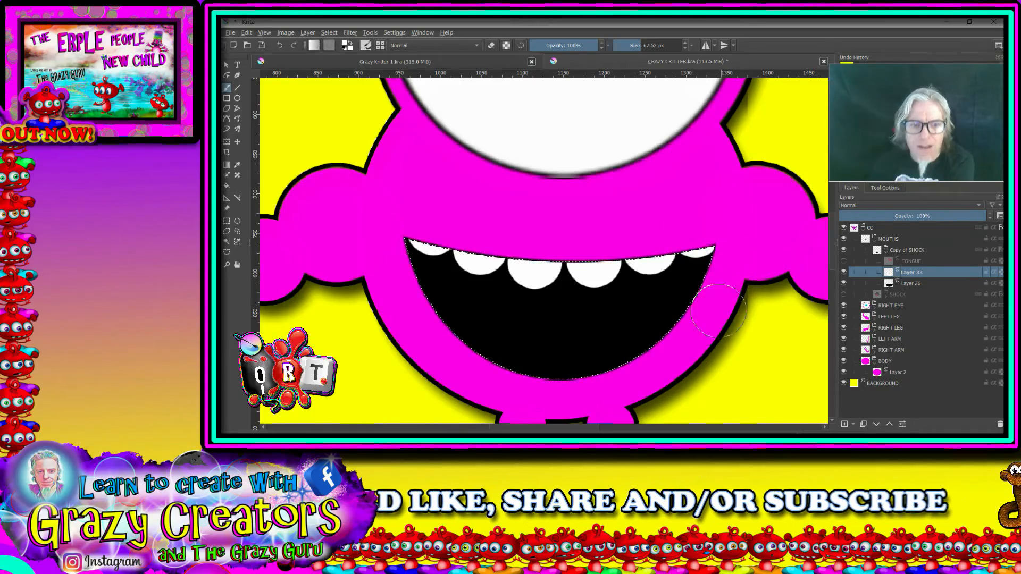
{"action": "scroll", "coordinate": [718, 311], "scroll_direction": "down", "scroll_amount": 5}
{"action": "mouse_move", "coordinate": [500, 322]}
{"action": "left_mouse_down"}
{"action": "mouse_move", "coordinate": [566, 391]}
{"action": "mouse_move", "coordinate": [548, 373]}
{"action": "left_mouse_up"}
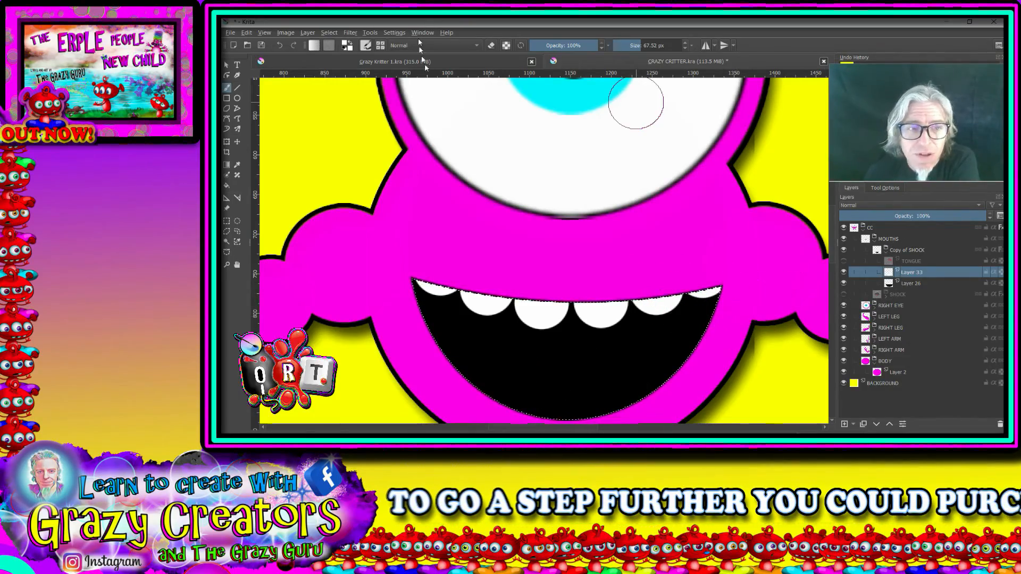
{"action": "left_click", "coordinate": [328, 32]}
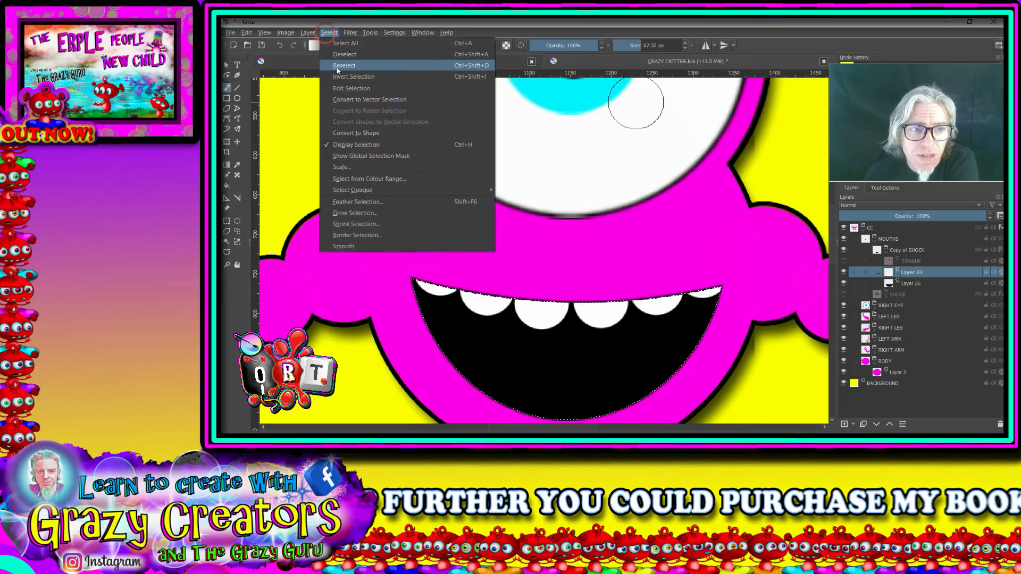
{"action": "left_click", "coordinate": [346, 85]}
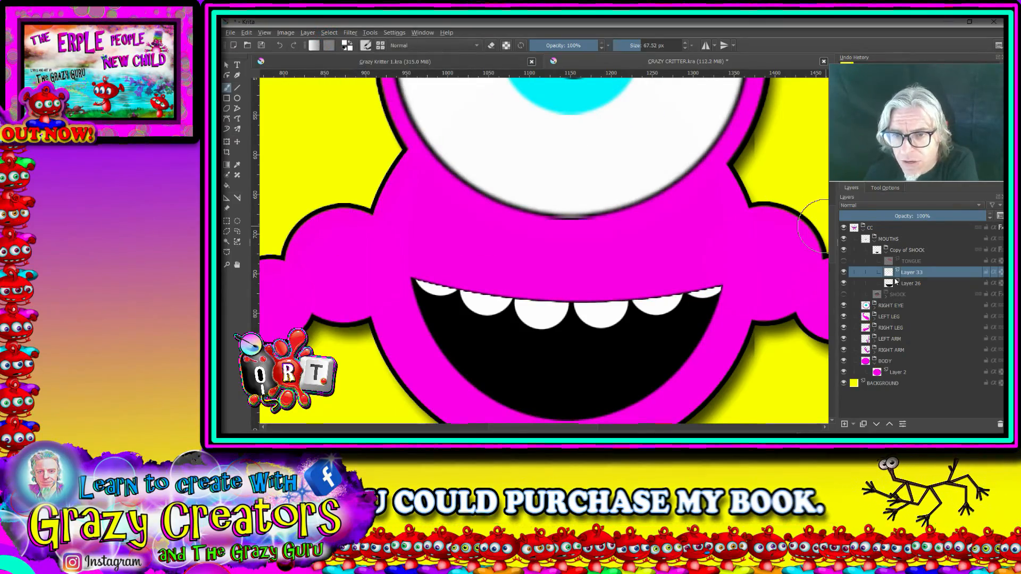
Step: Try a Warp transform that pulls the lower middle of the teeth down into fangs, and undo it
{"action": "left_click", "coordinate": [885, 188]}
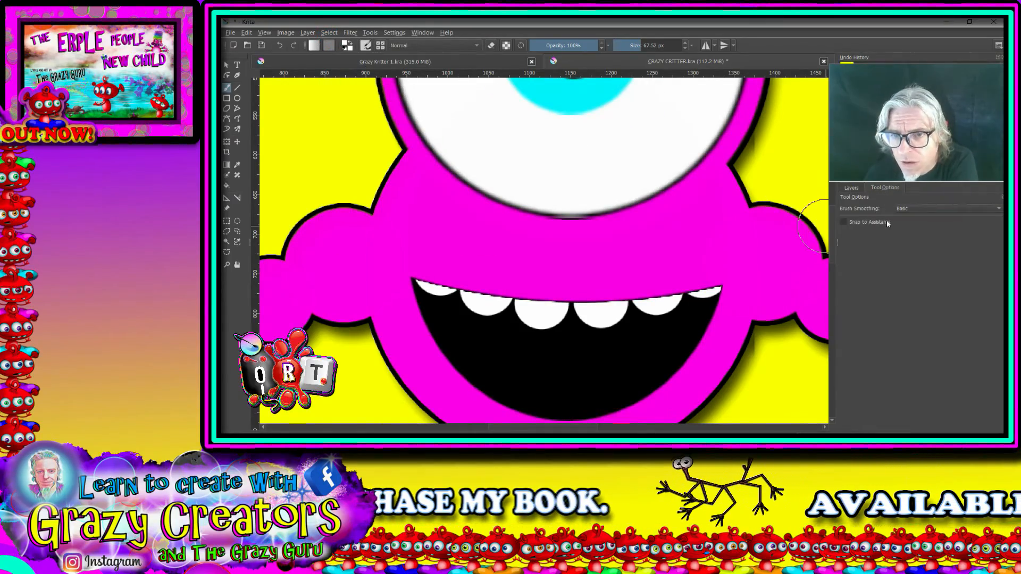
{"action": "left_click", "coordinate": [227, 142]}
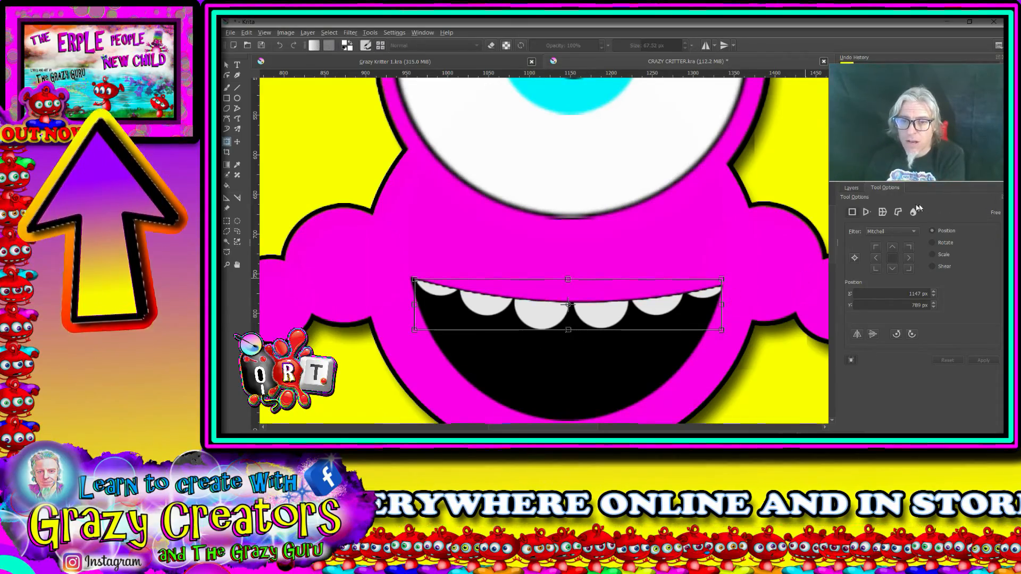
{"action": "left_click", "coordinate": [883, 211]}
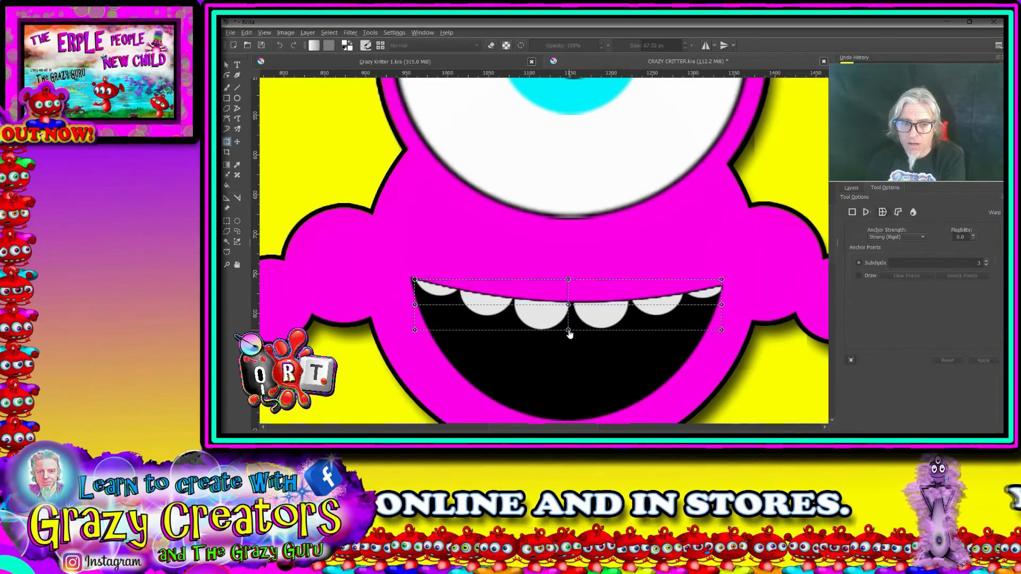
{"action": "left_click_drag", "start_coordinate": [568, 334], "coordinate": [568, 401]}
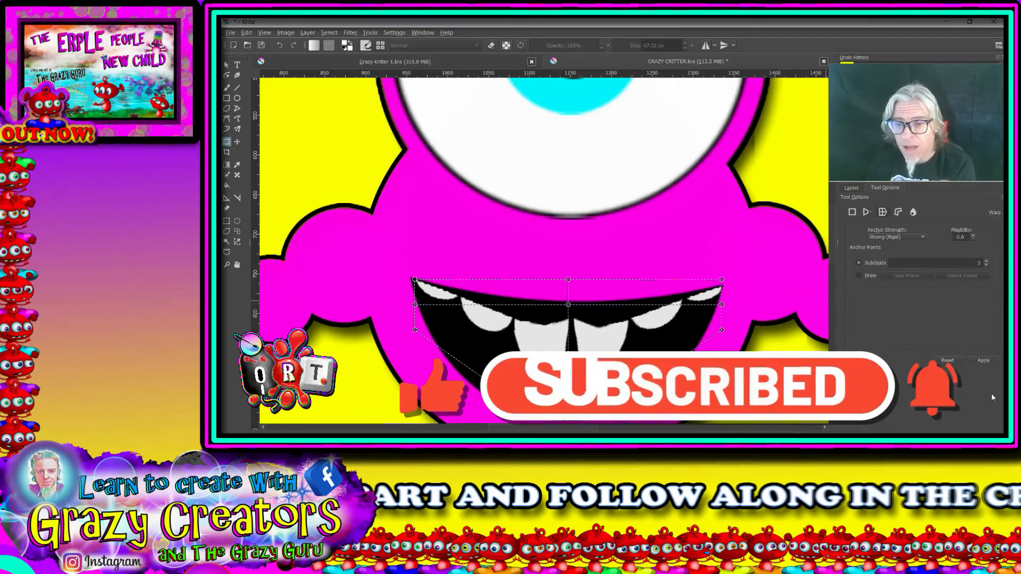
{"action": "left_click", "coordinate": [851, 188]}
{"action": "left_click", "coordinate": [911, 274]}
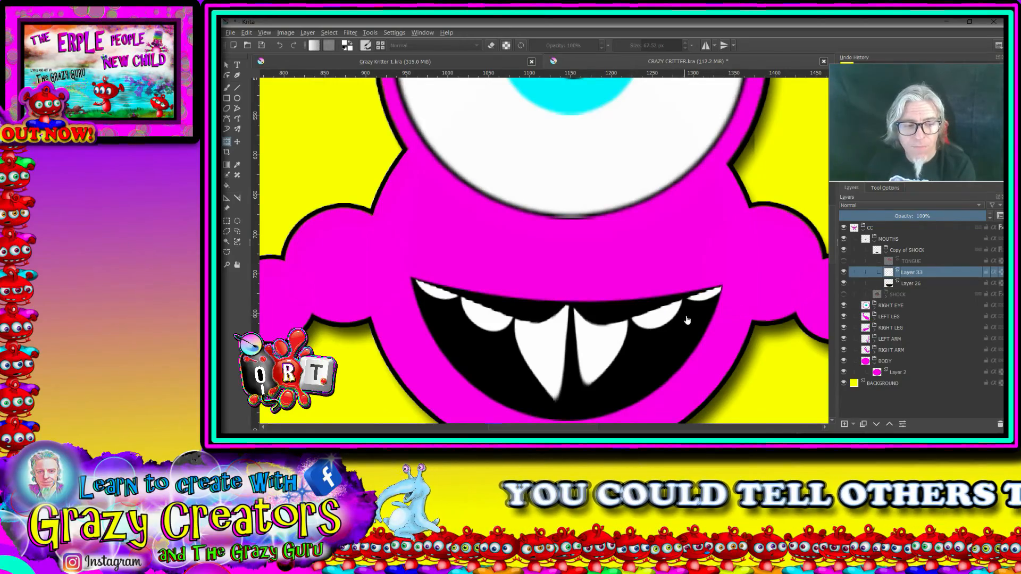
{"action": "key", "text": "ctrl+z"}
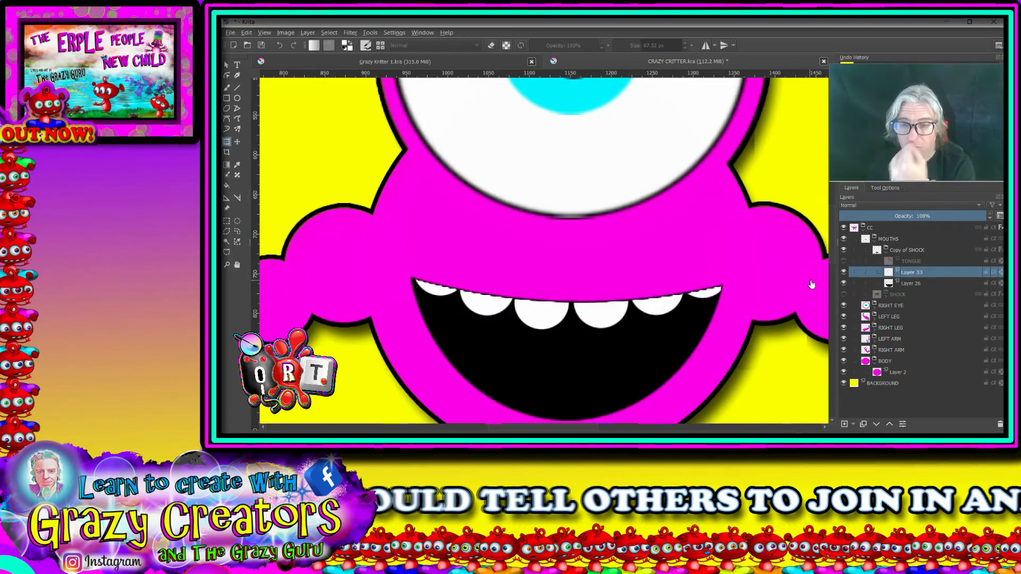
Step: Reselect the black smile shape and add another paint layer above the teeth layer
{"action": "scroll", "coordinate": [662, 311], "scroll_direction": "down", "scroll_amount": 4}
{"action": "scroll", "coordinate": [657, 325], "scroll_direction": "up", "scroll_amount": 2}
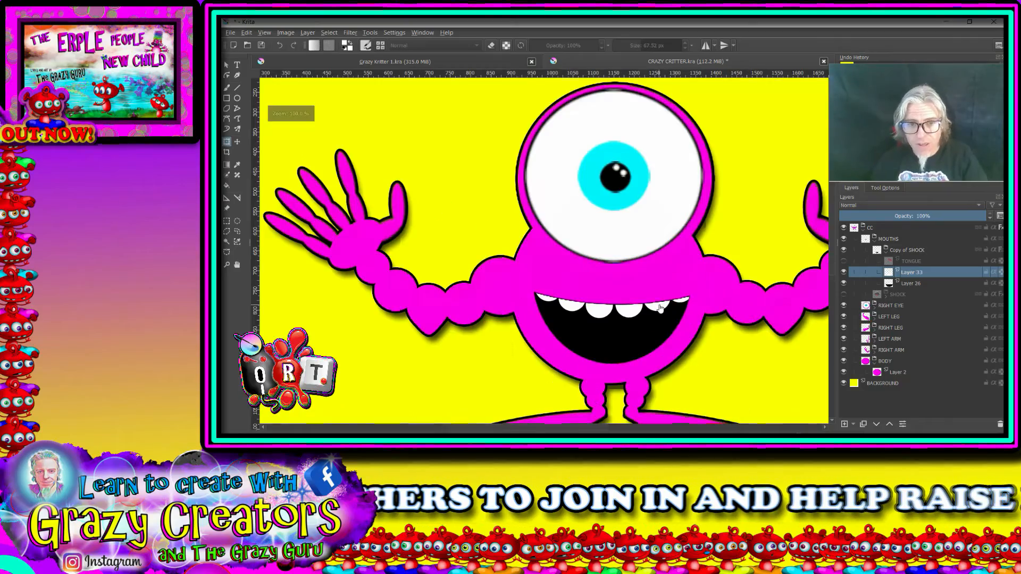
{"action": "scroll", "coordinate": [655, 349], "scroll_direction": "up", "scroll_amount": 1}
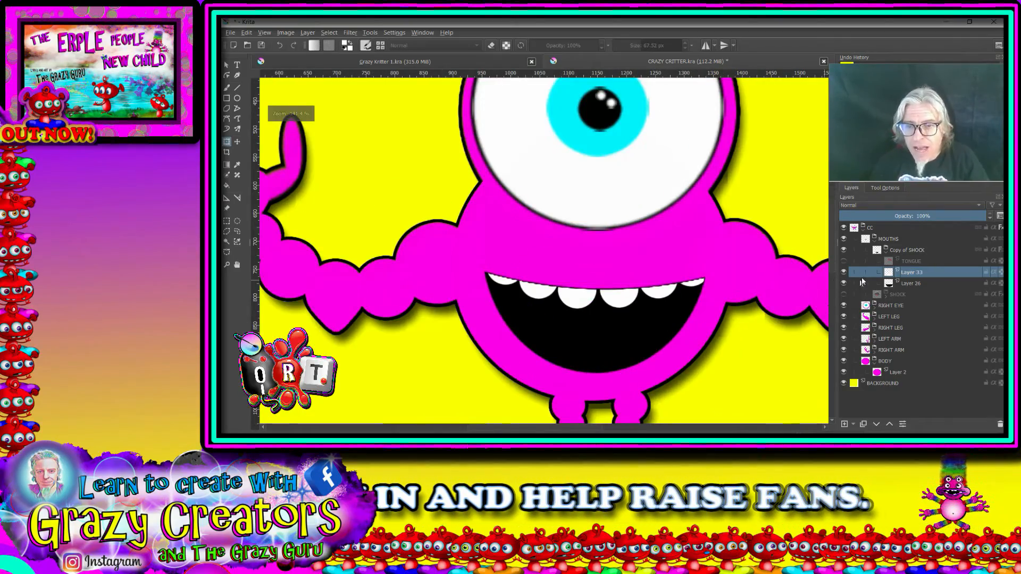
{"action": "mouse_move", "coordinate": [892, 266]}
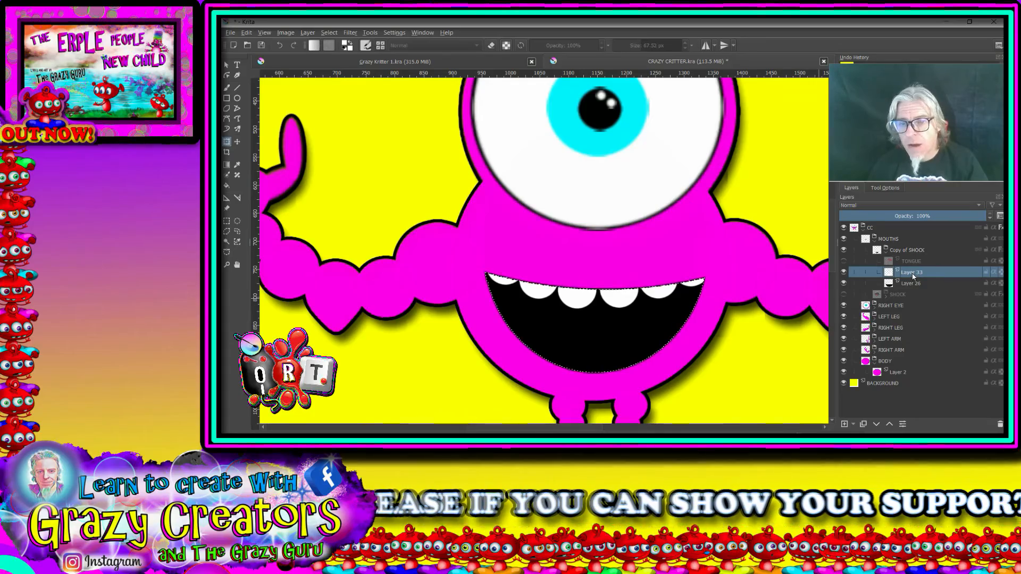
{"action": "left_click", "coordinate": [844, 425]}
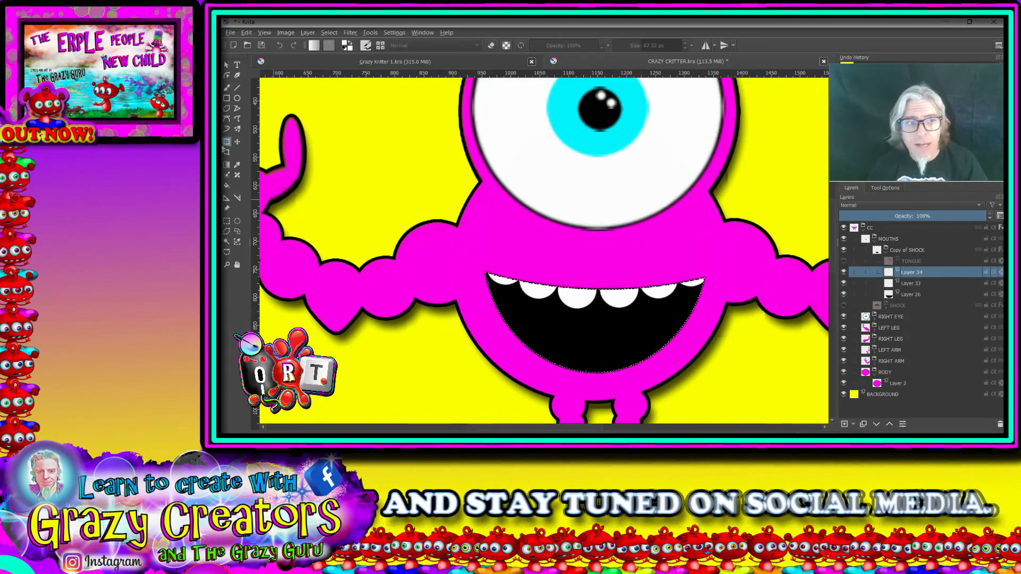
Step: Choose a soft airbrush preset for shading and set its size to 39.77 px and its opacity to 20%
{"action": "left_click", "coordinate": [228, 88]}
{"action": "right_click", "coordinate": [544, 170]}
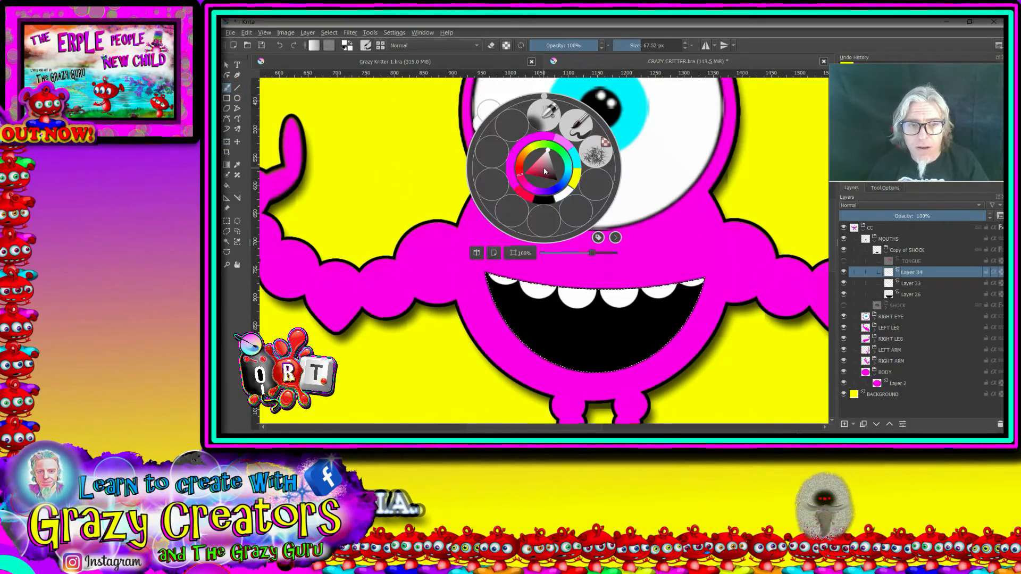
{"action": "left_click", "coordinate": [541, 117]}
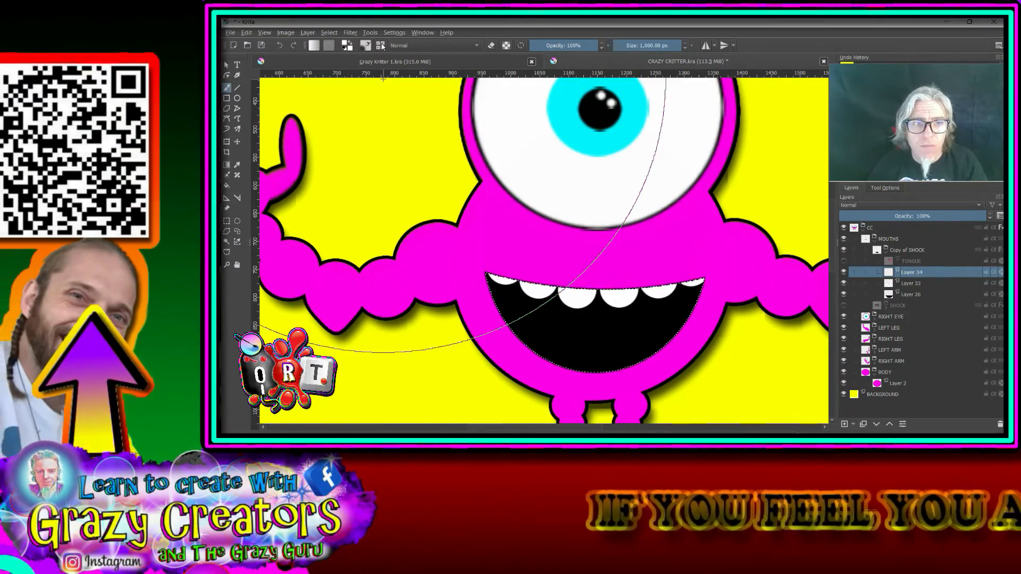
{"action": "left_click", "coordinate": [381, 46]}
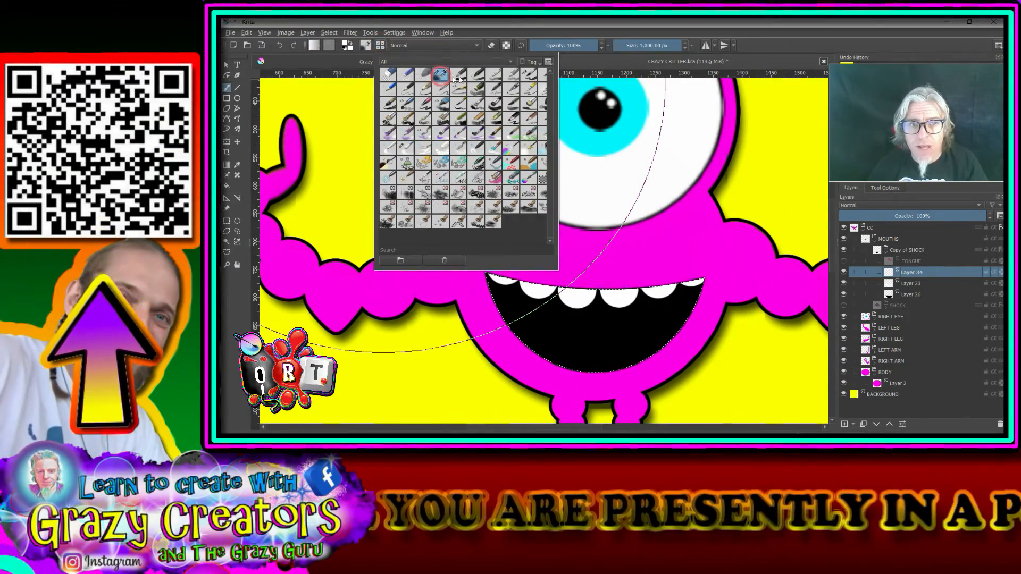
{"action": "left_click", "coordinate": [453, 79]}
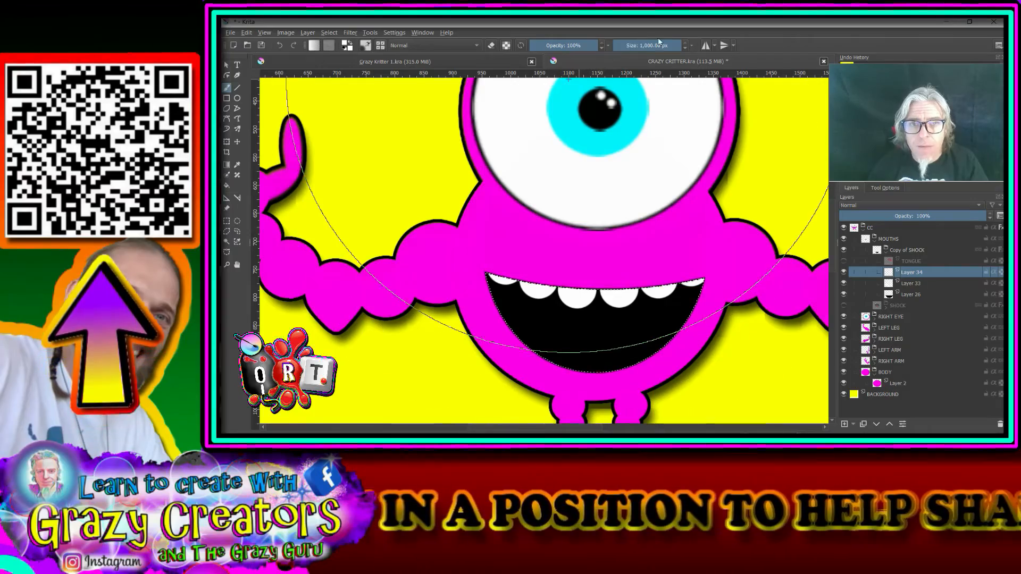
{"action": "left_click_drag", "start_coordinate": [659, 41], "coordinate": [612, 46]}
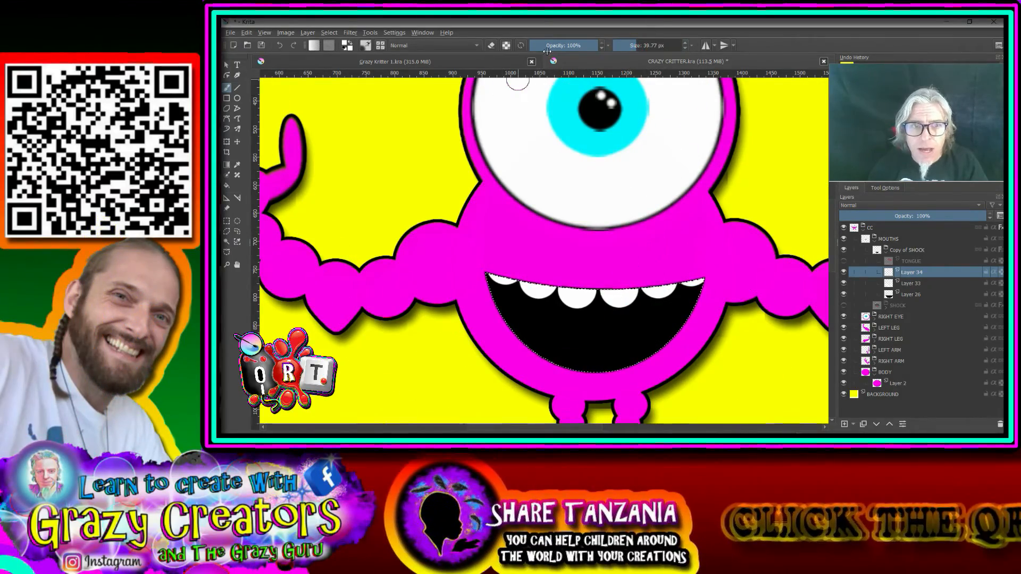
{"action": "left_click", "coordinate": [544, 47]}
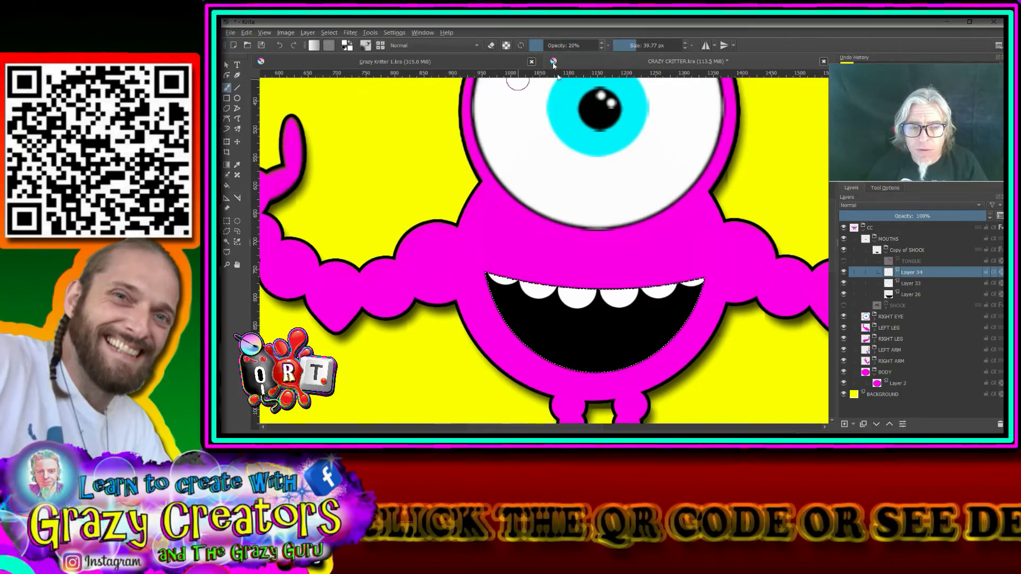
Step: Shade the upper edge of the teeth on the new layer with soft black strokes inside the smile selection
{"action": "scroll", "coordinate": [531, 306], "scroll_direction": "up", "scroll_amount": 3}
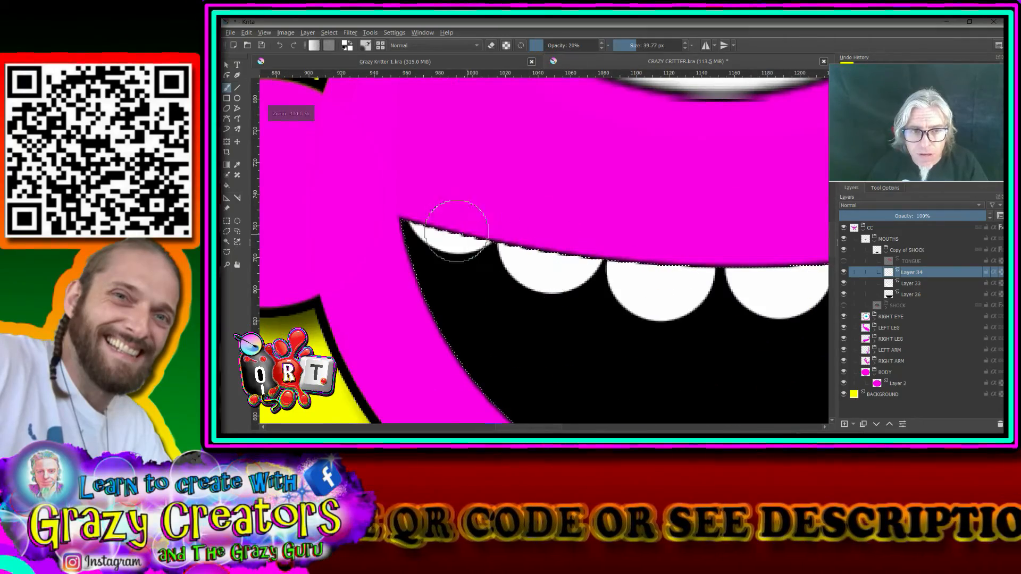
{"action": "right_click", "coordinate": [459, 183]}
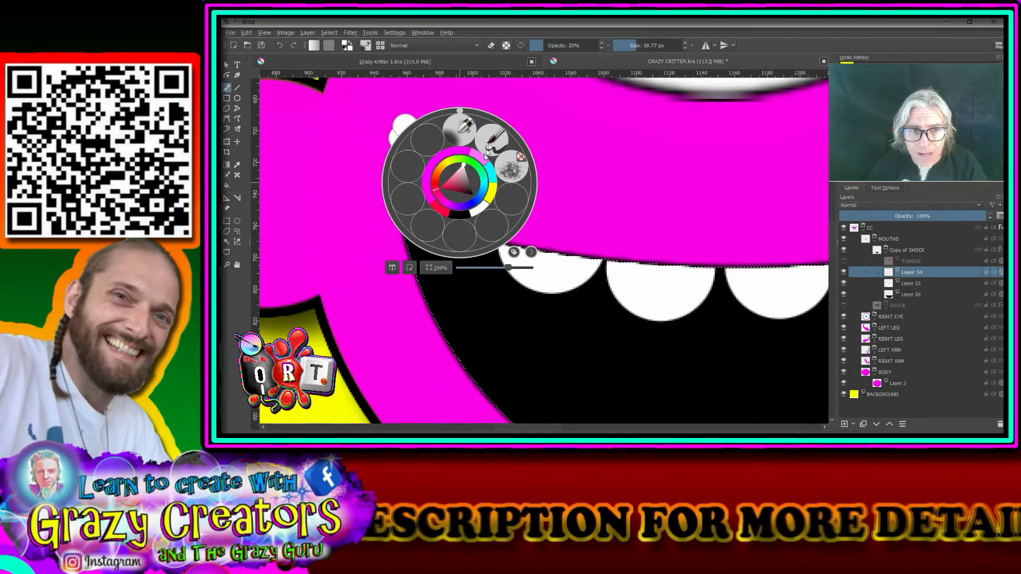
{"action": "left_click", "coordinate": [464, 217]}
{"action": "mouse_move", "coordinate": [725, 257]}
{"action": "left_mouse_down"}
{"action": "mouse_move", "coordinate": [811, 250]}
{"action": "mouse_move", "coordinate": [502, 237]}
{"action": "mouse_move", "coordinate": [447, 284]}
{"action": "left_mouse_up"}
{"action": "mouse_move", "coordinate": [698, 266]}
{"action": "left_mouse_down"}
{"action": "mouse_move", "coordinate": [482, 309]}
{"action": "mouse_move", "coordinate": [392, 298]}
{"action": "left_mouse_up"}
{"action": "scroll", "coordinate": [479, 274], "scroll_direction": "down", "scroll_amount": 5}
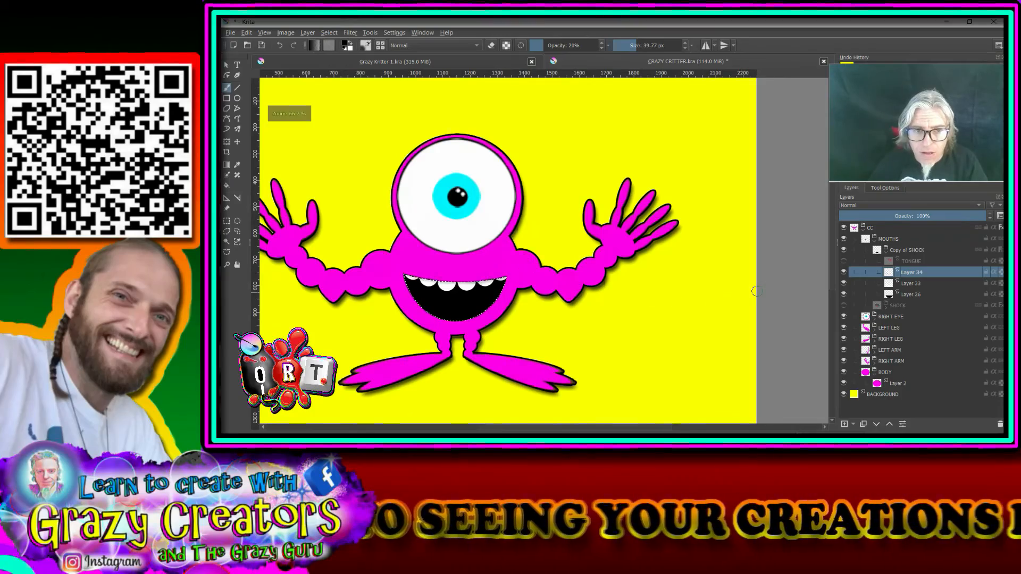
{"action": "scroll", "coordinate": [621, 302], "scroll_direction": "up", "scroll_amount": 5}
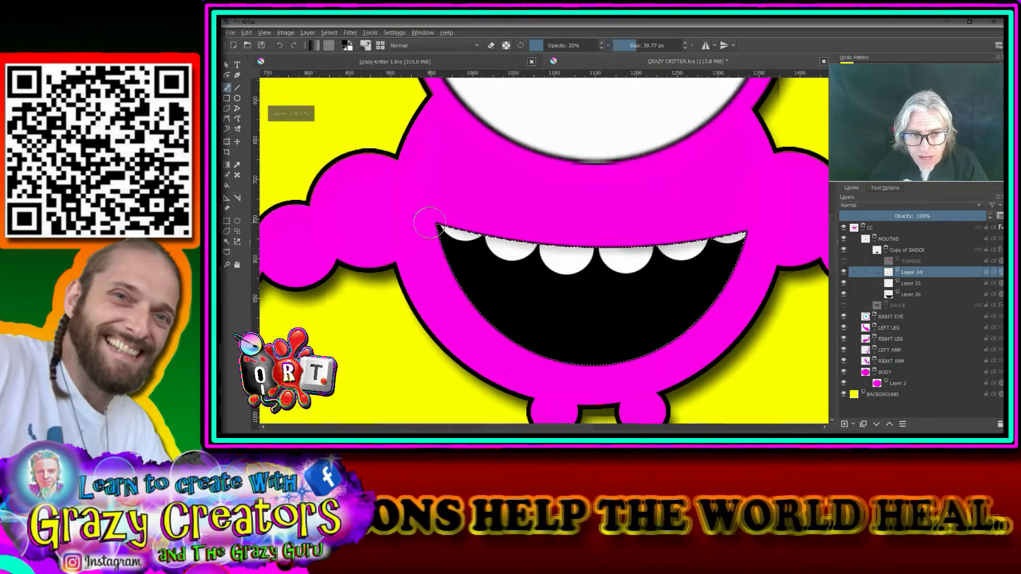
Step: Extend the soft black shading along the upper edge of the teeth to both corners of the smile, and clear the selection
{"action": "left_click_drag", "start_coordinate": [430, 220], "coordinate": [448, 219]}
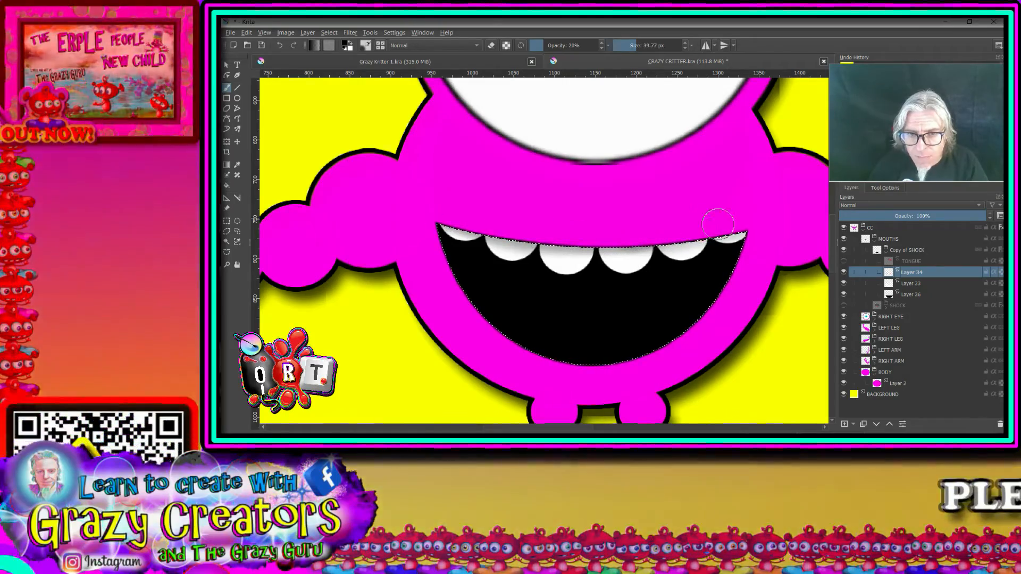
{"action": "scroll", "coordinate": [591, 207], "scroll_direction": "down", "scroll_amount": 3}
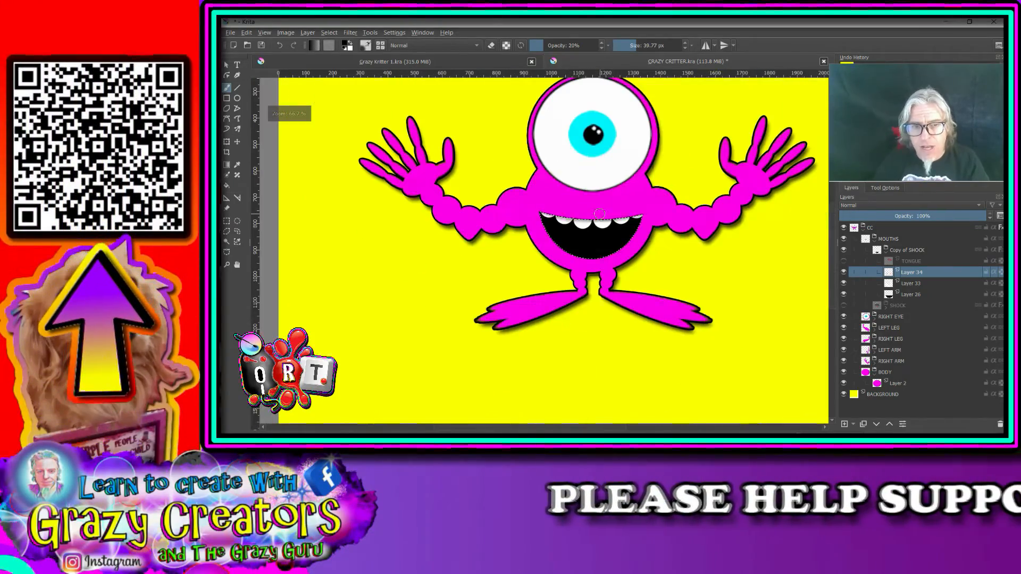
{"action": "scroll", "coordinate": [605, 243], "scroll_direction": "up", "scroll_amount": 3}
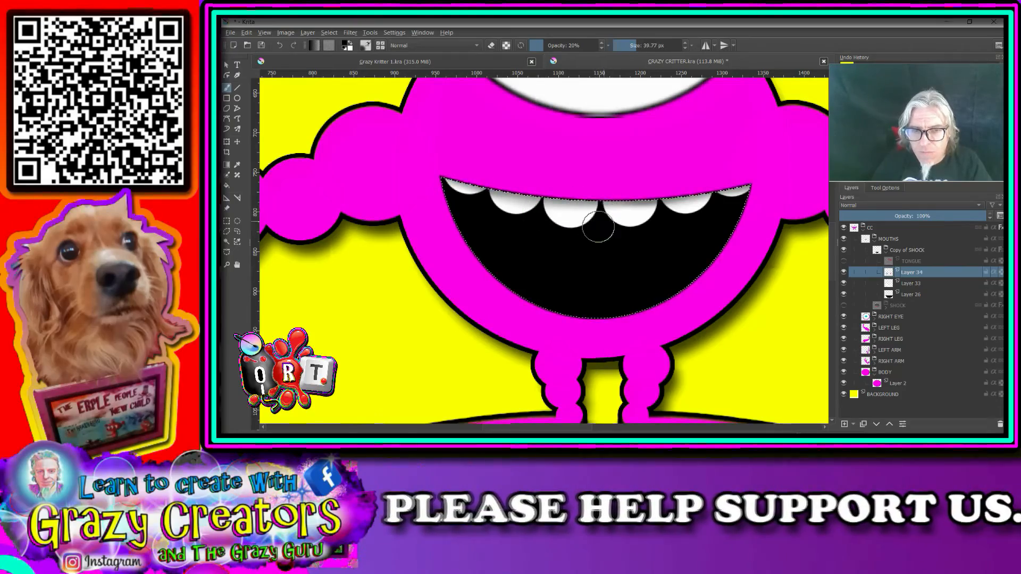
{"action": "scroll", "coordinate": [605, 219], "scroll_direction": "down", "scroll_amount": 3}
{"action": "scroll", "coordinate": [617, 264], "scroll_direction": "down", "scroll_amount": 1}
{"action": "left_click_drag", "start_coordinate": [608, 262], "coordinate": [585, 310]}
{"action": "scroll", "coordinate": [585, 309], "scroll_direction": "up", "scroll_amount": 3}
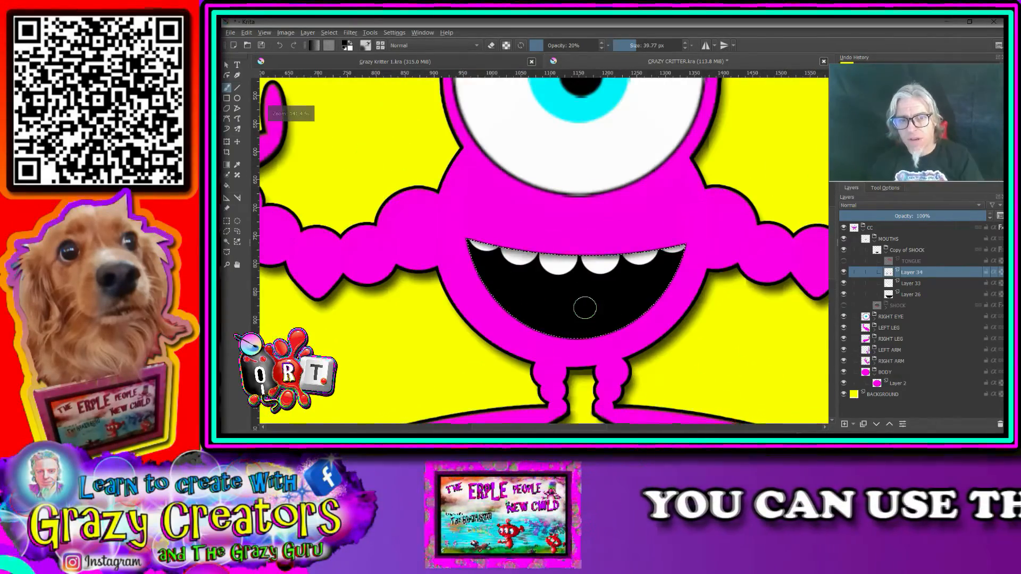
{"action": "left_click", "coordinate": [329, 33]}
{"action": "left_click", "coordinate": [337, 58]}
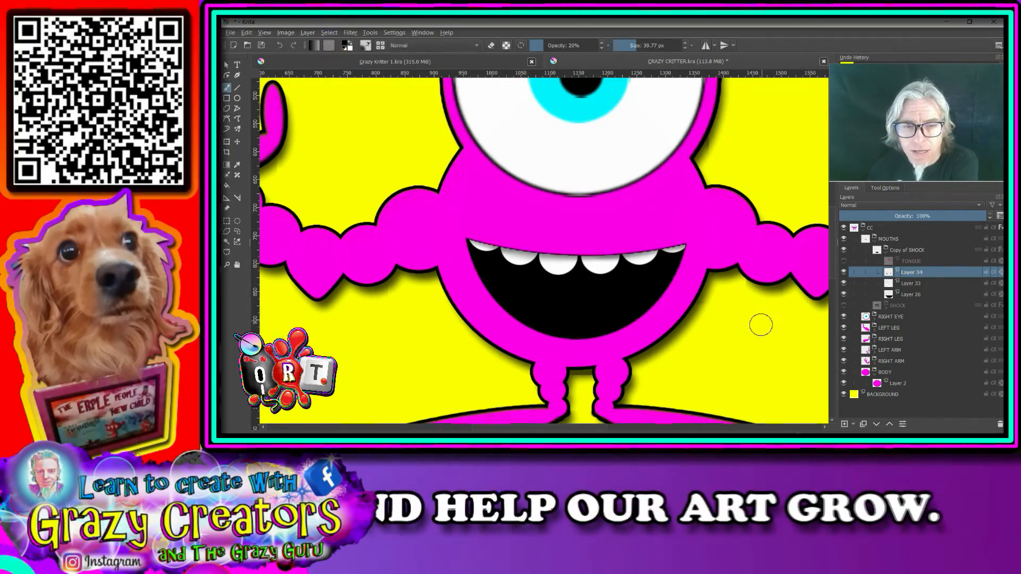
Step: Show the TONGUE layer and scale the tongue down so it sits inside the lower part of the smile
{"action": "scroll", "coordinate": [761, 325], "scroll_direction": "down", "scroll_amount": 3}
{"action": "scroll", "coordinate": [819, 342], "scroll_direction": "up", "scroll_amount": 2}
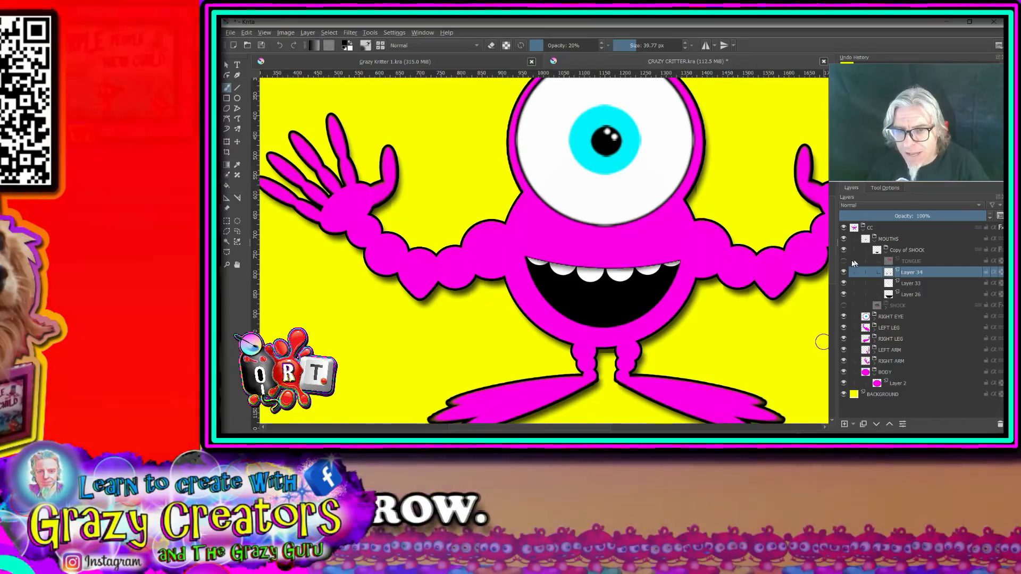
{"action": "left_click", "coordinate": [843, 261]}
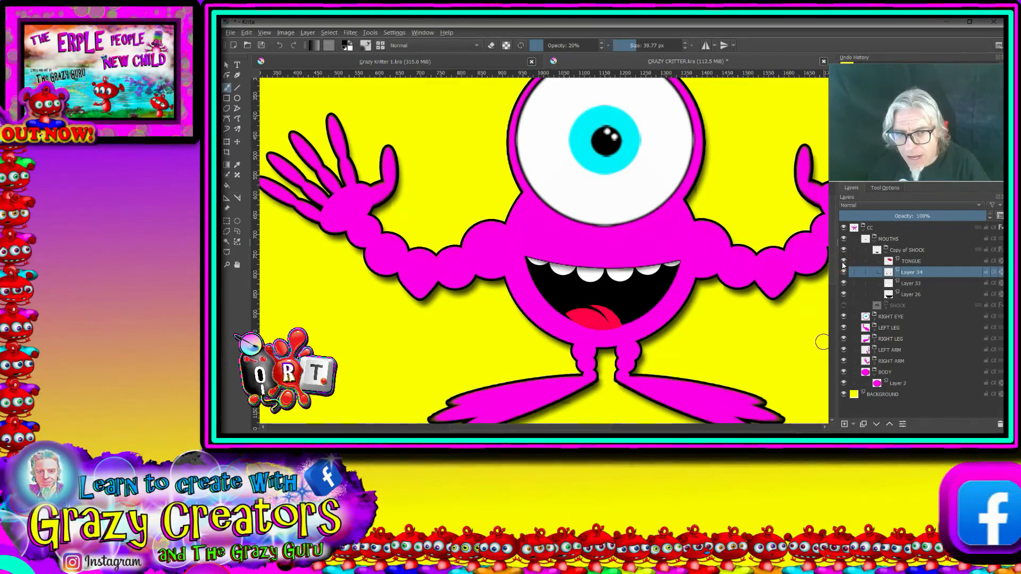
{"action": "left_click", "coordinate": [904, 261]}
{"action": "left_click", "coordinate": [227, 141]}
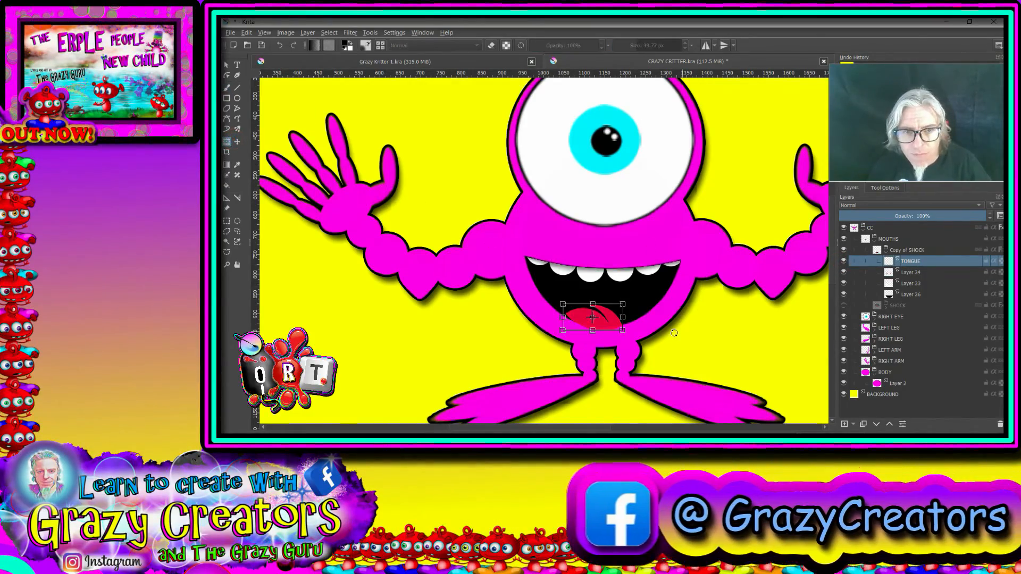
{"action": "left_click_drag", "start_coordinate": [624, 331], "coordinate": [600, 311]}
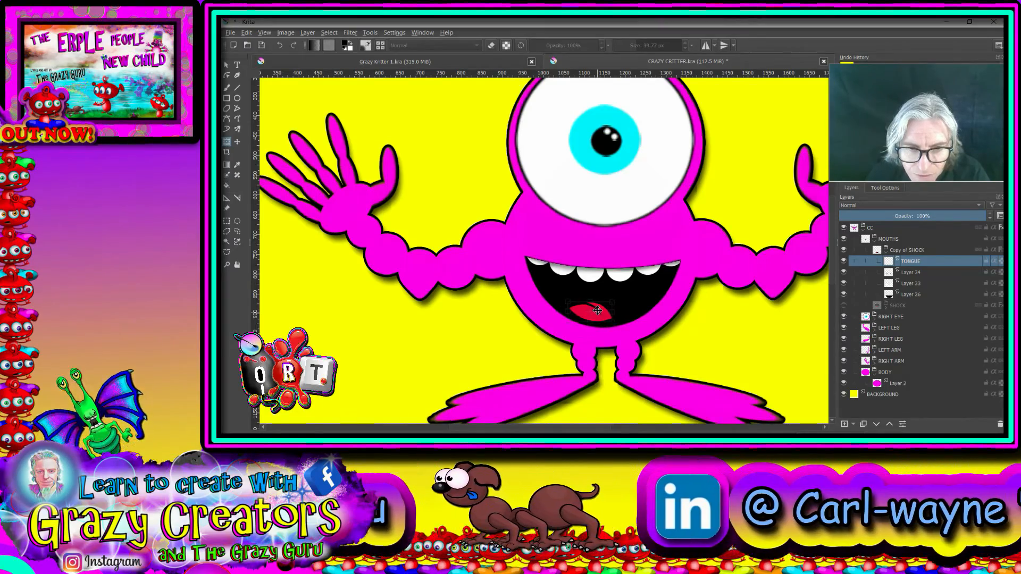
{"action": "scroll", "coordinate": [660, 295], "scroll_direction": "down", "scroll_amount": 5}
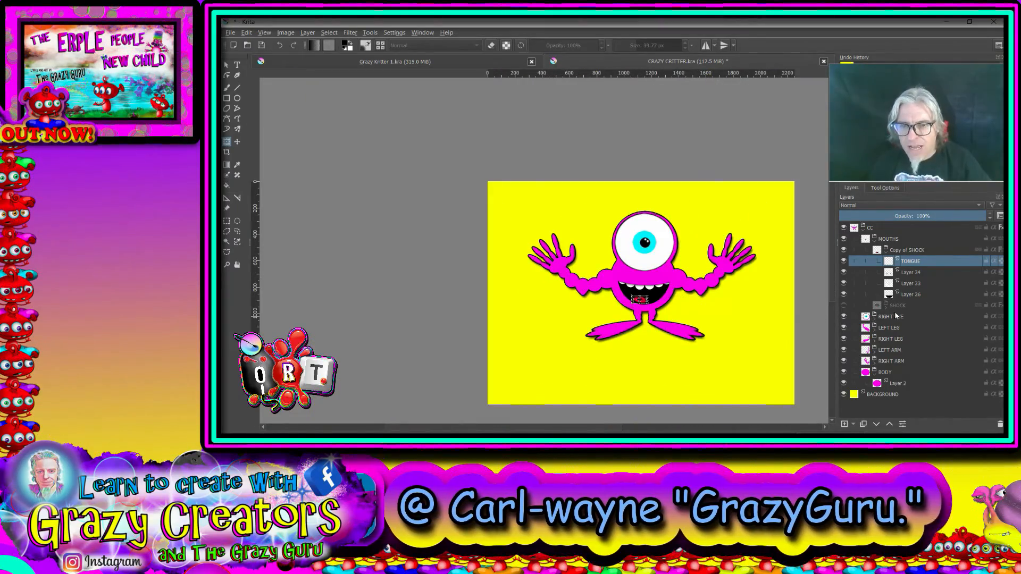
Step: Collapse the Copy of SHOCK group and rename it HAPPY
{"action": "left_click", "coordinate": [867, 318]}
{"action": "left_click", "coordinate": [886, 250]}
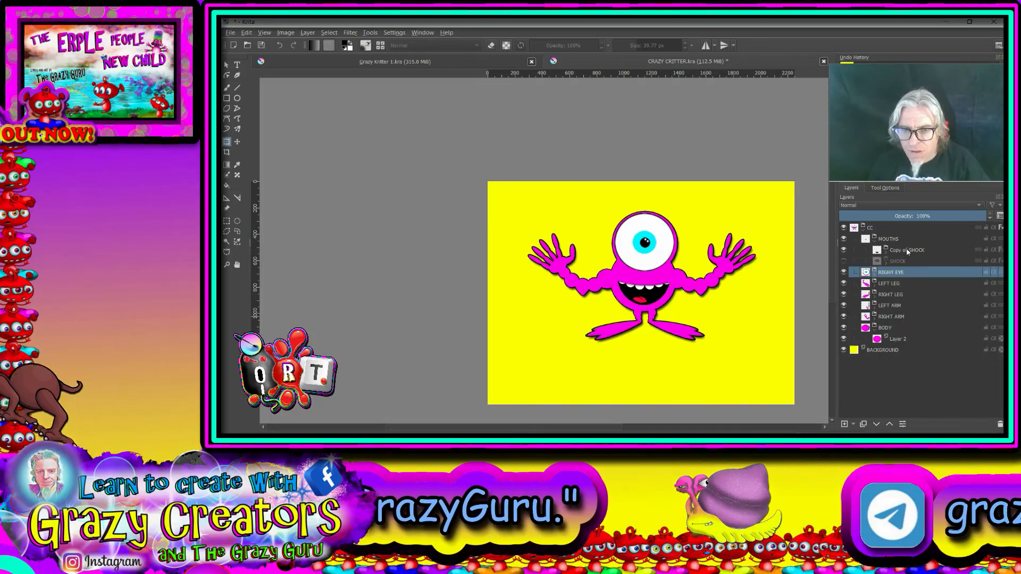
{"action": "double_click", "coordinate": [907, 251]}
{"action": "type", "text": "HAPPY"}
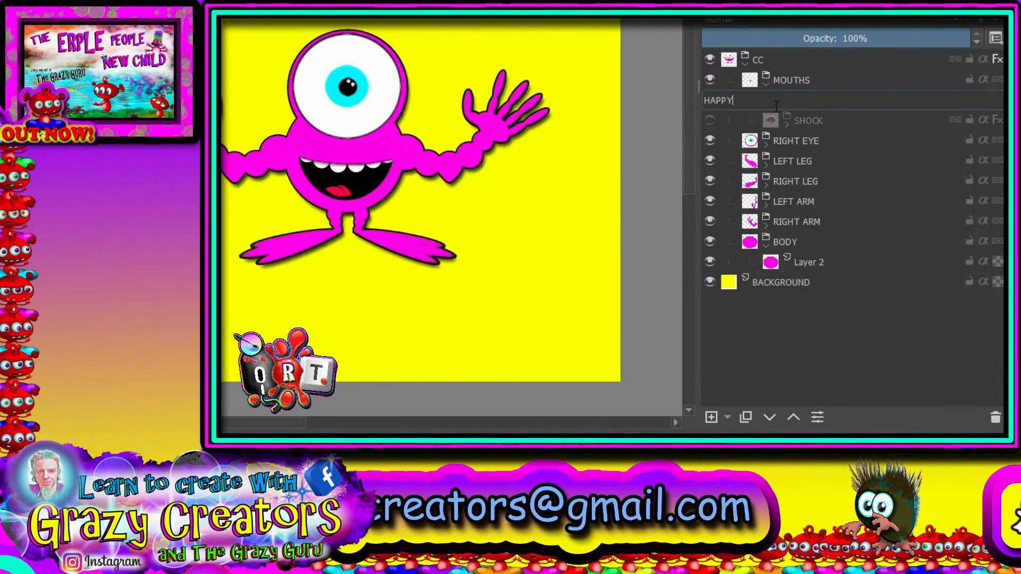
{"action": "left_click", "coordinate": [822, 117]}
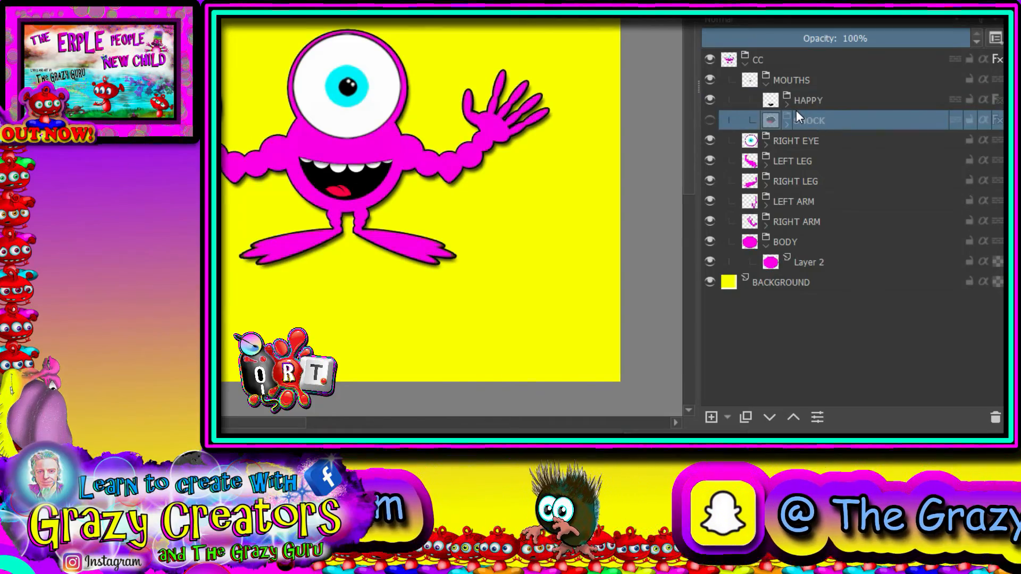
{"action": "left_click", "coordinate": [813, 99]}
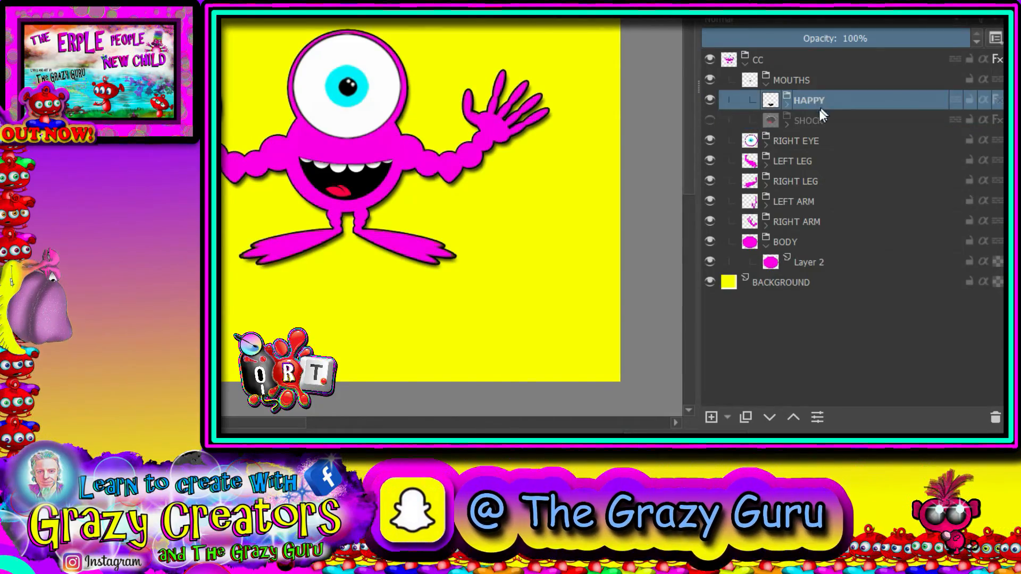
Step: Duplicate the HAPPY group and hide the duplicate, keeping the original HAPPY group visible
{"action": "mouse_move", "coordinate": [764, 243]}
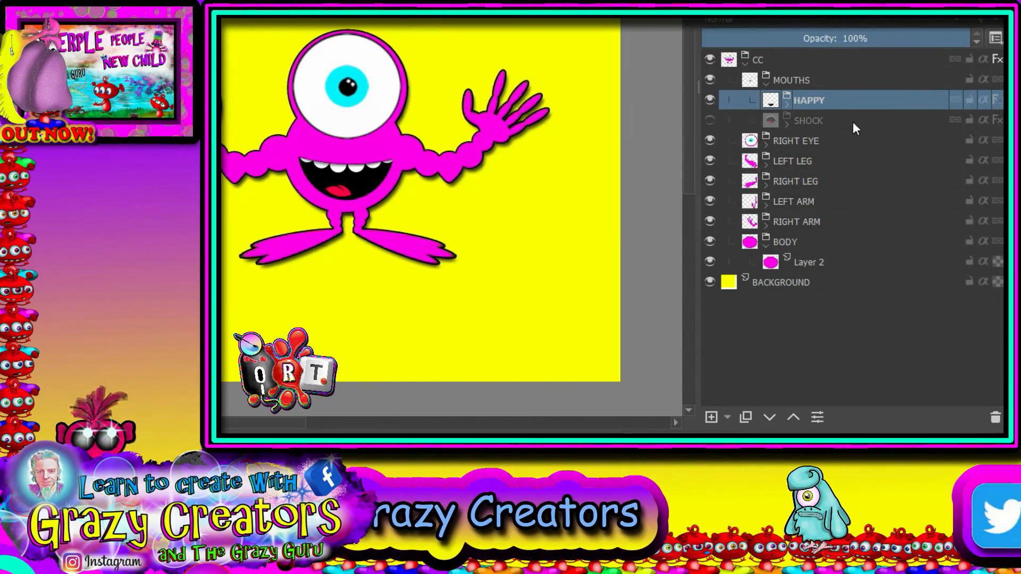
{"action": "left_click", "coordinate": [744, 418]}
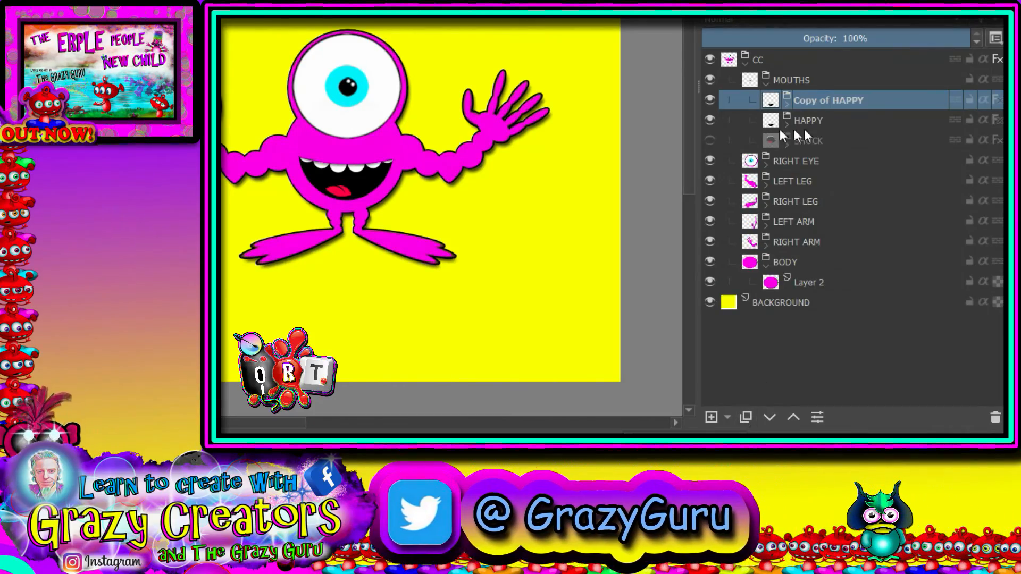
{"action": "left_click", "coordinate": [709, 120]}
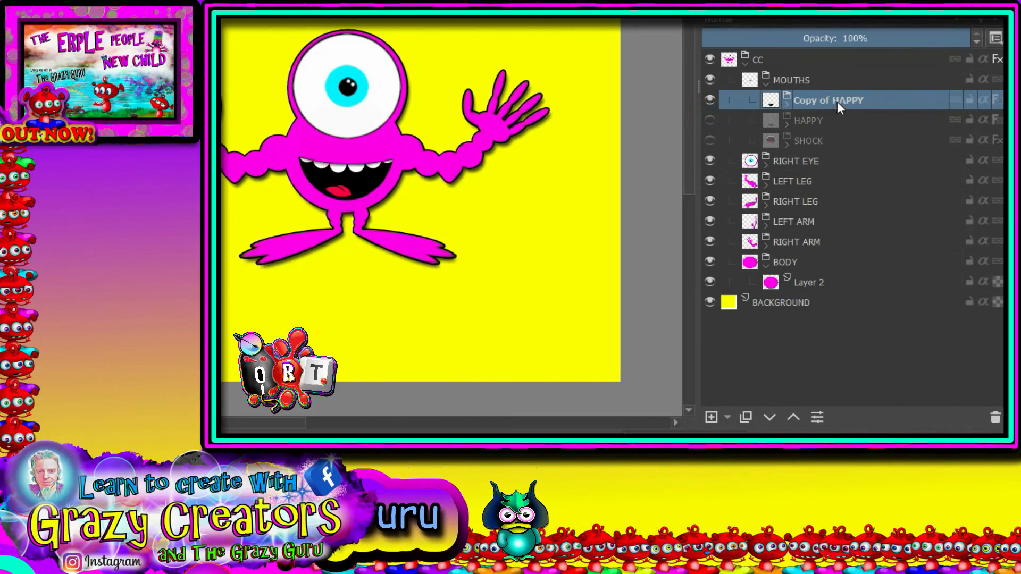
{"action": "left_click", "coordinate": [787, 101]}
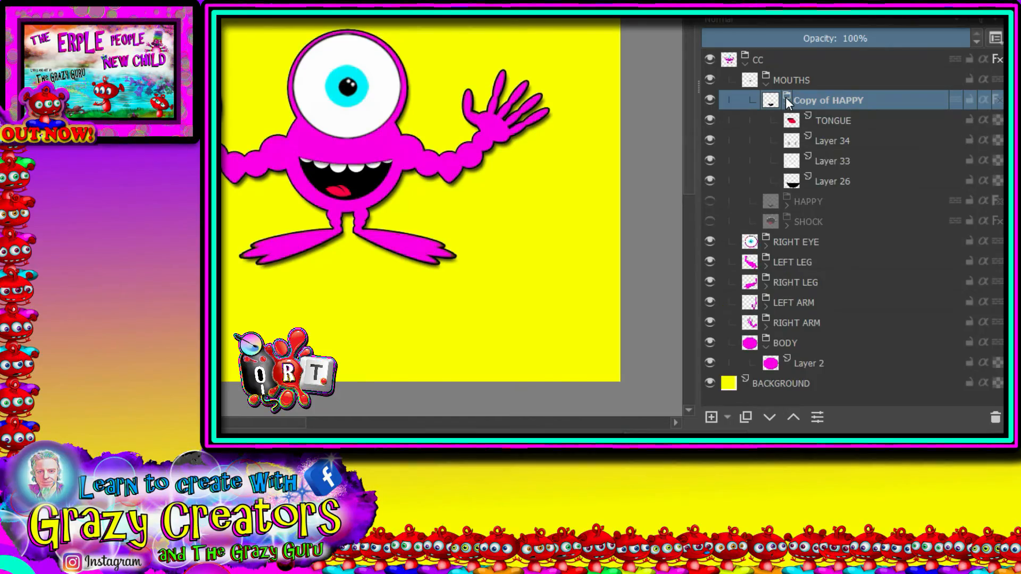
{"action": "left_click", "coordinate": [786, 100]}
{"action": "left_click", "coordinate": [710, 120]}
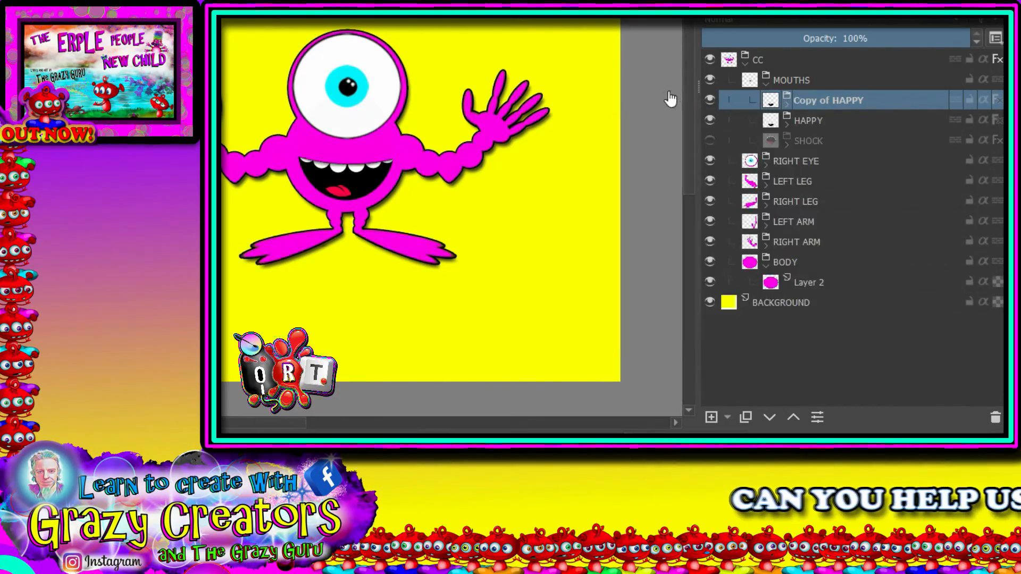
{"action": "left_click", "coordinate": [710, 100]}
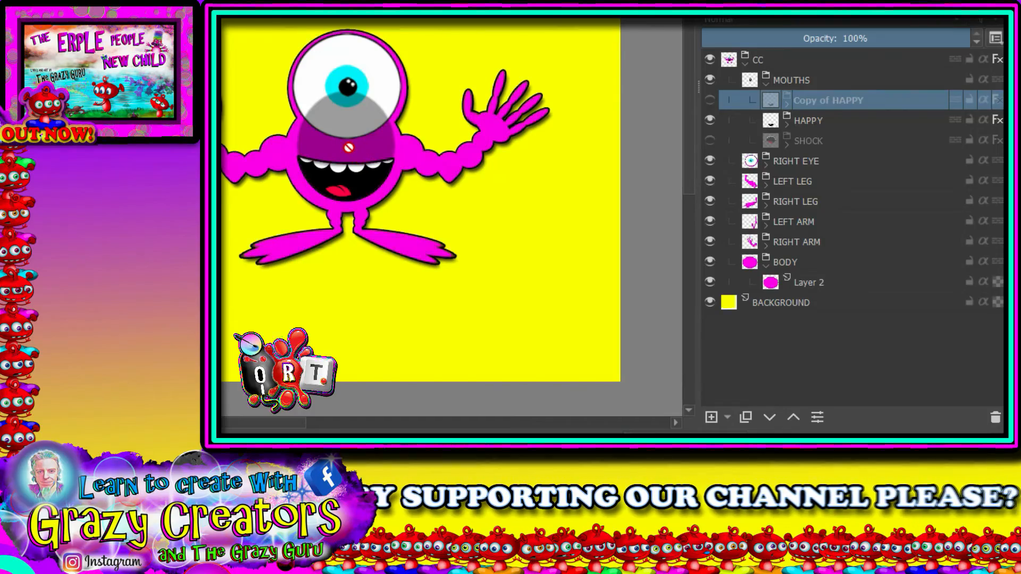
Step: Expand the HAPPY group and make Layer 26, which holds the black mouth shape, the active layer
{"action": "scroll", "coordinate": [348, 147], "scroll_direction": "up", "scroll_amount": 4}
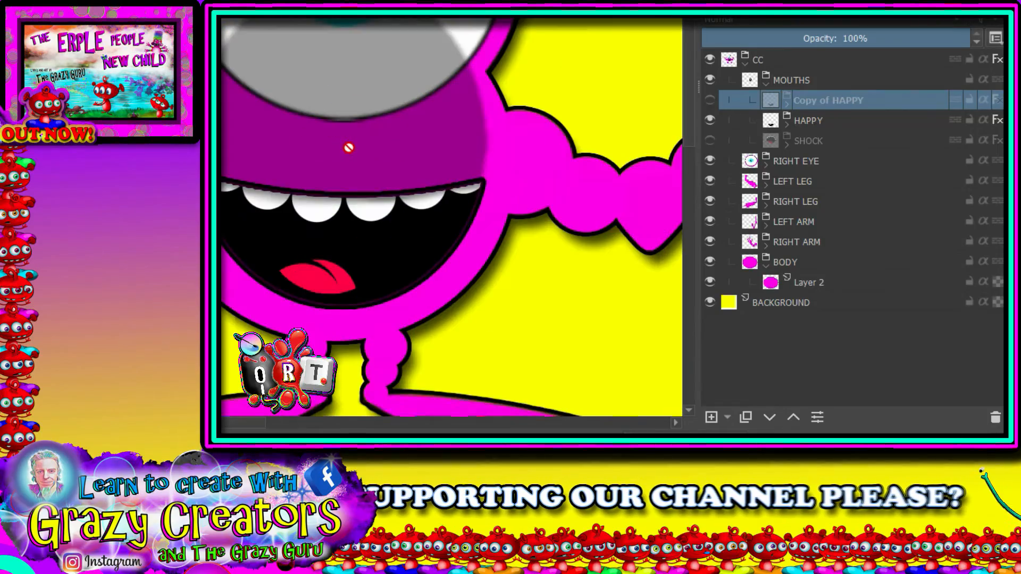
{"action": "left_click", "coordinate": [787, 121]}
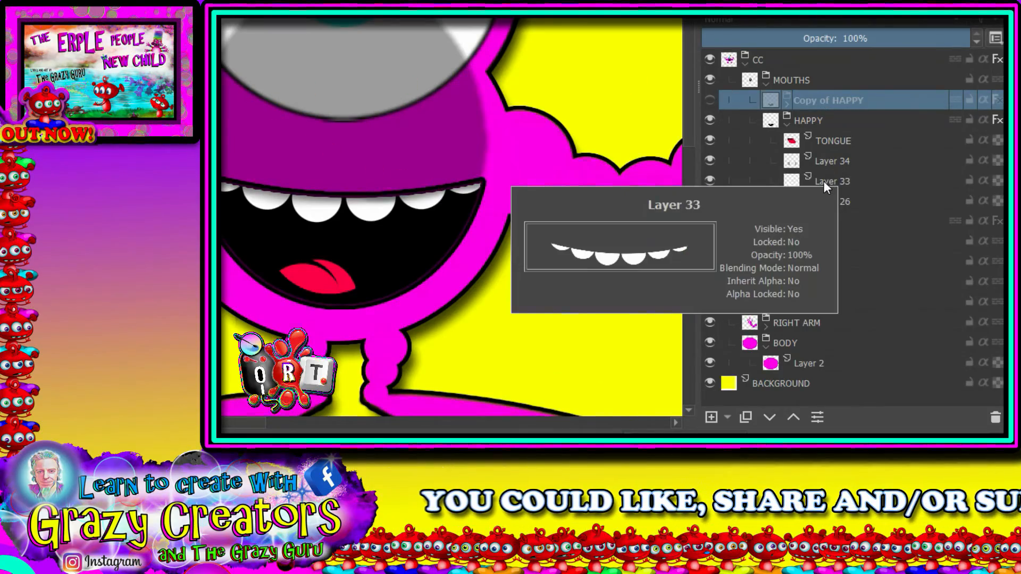
{"action": "mouse_move", "coordinate": [835, 139]}
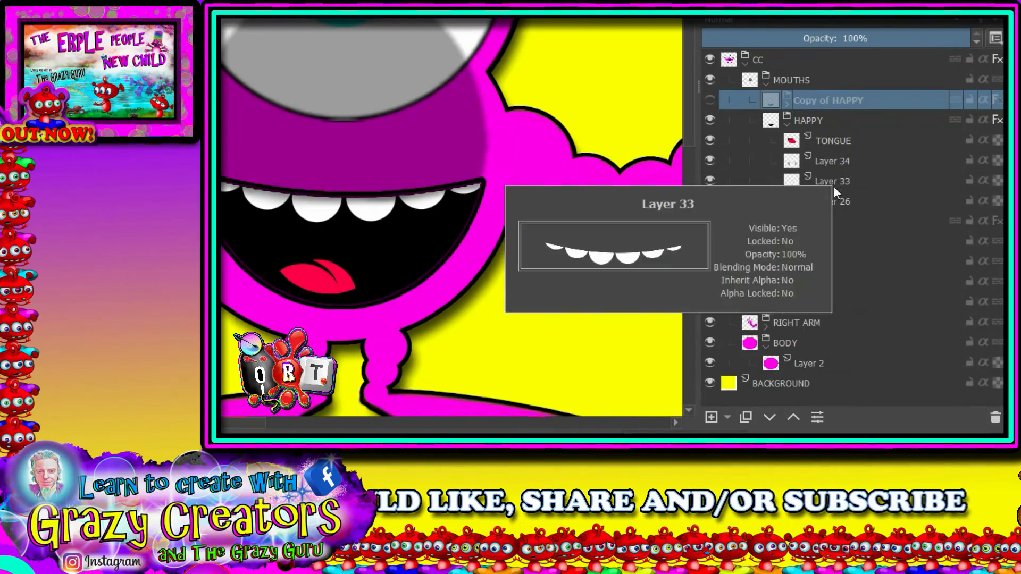
{"action": "left_click", "coordinate": [834, 201]}
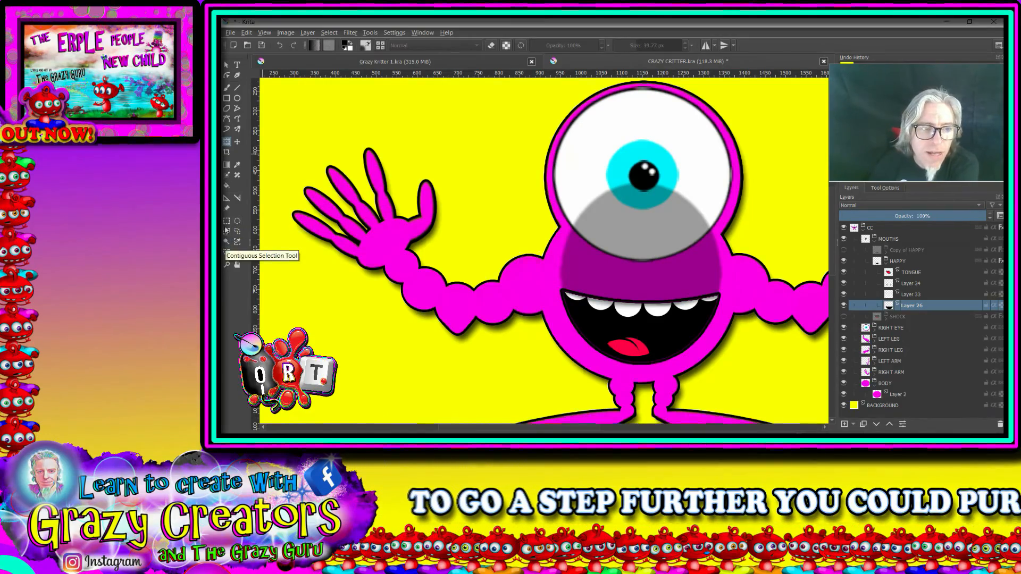
Step: Outline the translucent dark area above the smile with a polygonal selection along the upper lip, delete it, and clear the selection
{"action": "left_click", "coordinate": [228, 233]}
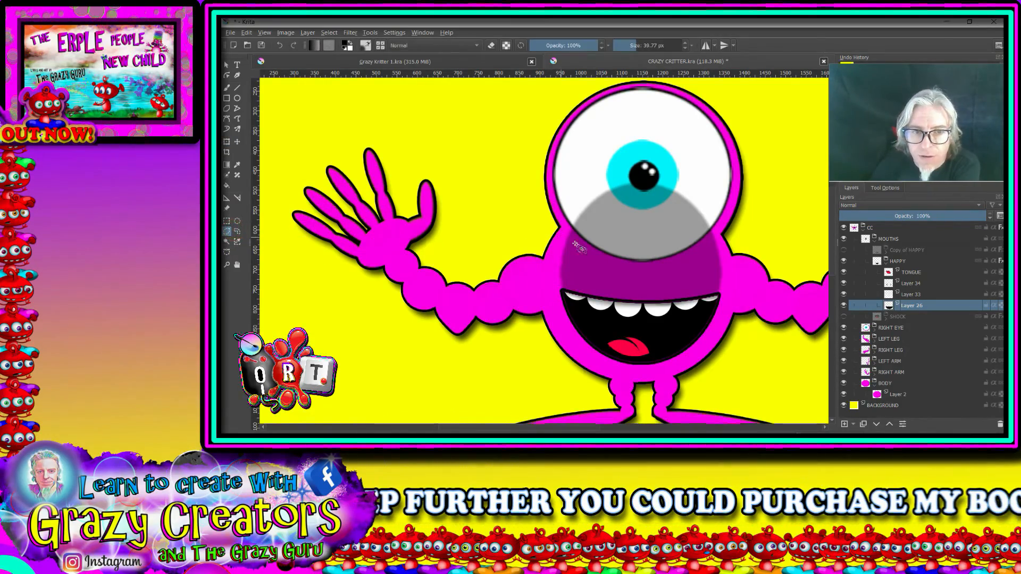
{"action": "scroll", "coordinate": [582, 291], "scroll_direction": "up", "scroll_amount": 5}
{"action": "left_click", "coordinate": [513, 299]}
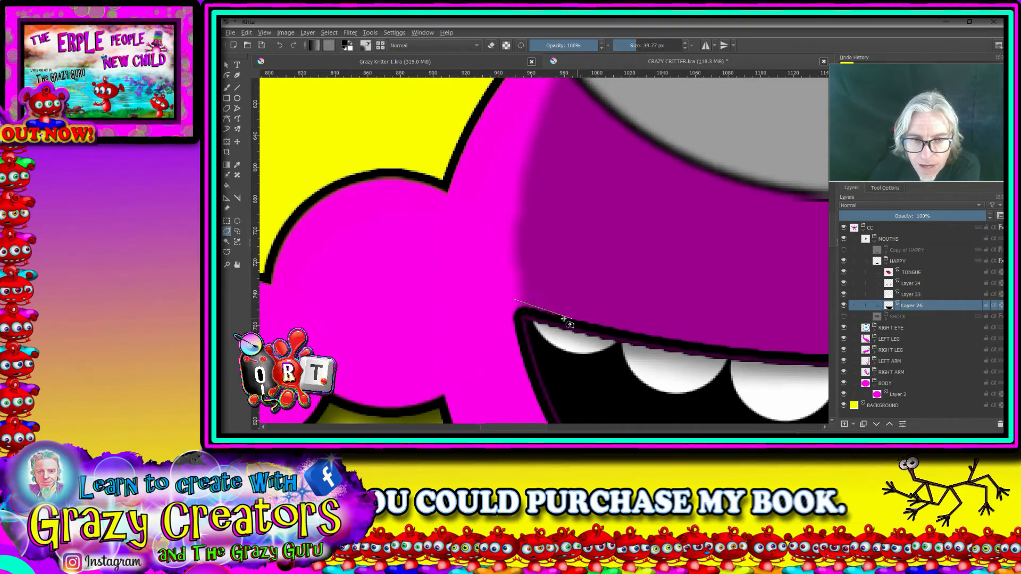
{"action": "left_click", "coordinate": [668, 338]}
{"action": "left_click_drag", "start_coordinate": [764, 350], "coordinate": [447, 305]}
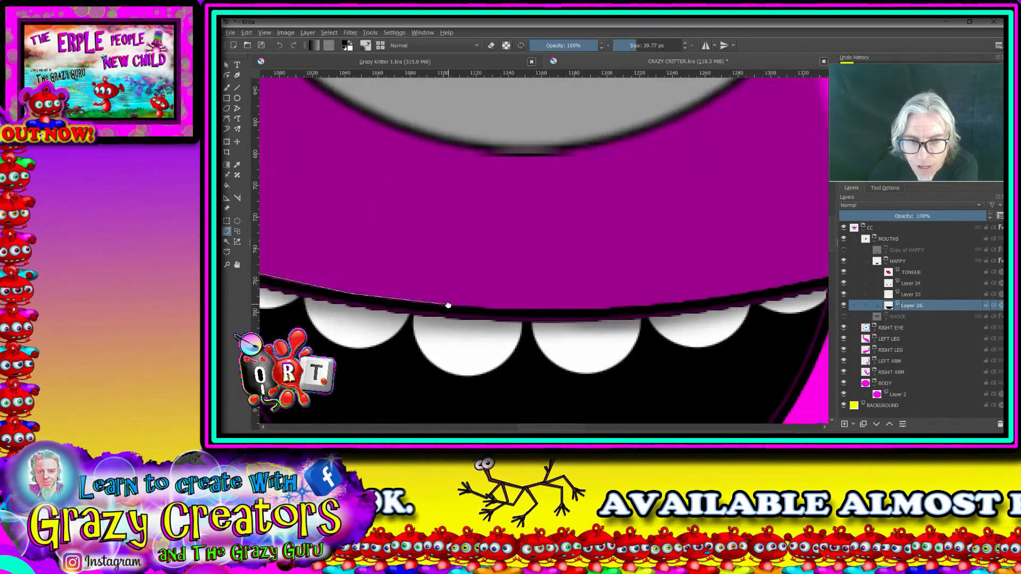
{"action": "left_click", "coordinate": [670, 307]}
{"action": "left_click", "coordinate": [785, 286]}
{"action": "left_click_drag", "start_coordinate": [785, 286], "coordinate": [538, 333]}
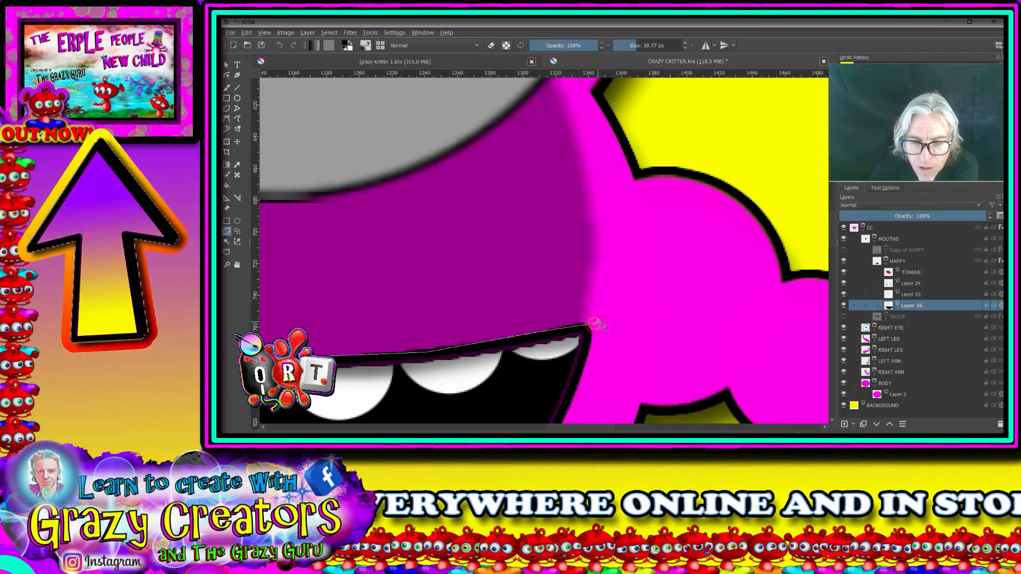
{"action": "scroll", "coordinate": [589, 326], "scroll_direction": "down", "scroll_amount": 5}
{"action": "left_click", "coordinate": [601, 220]}
{"action": "left_click", "coordinate": [532, 175]}
{"action": "left_click", "coordinate": [468, 180]}
{"action": "left_click", "coordinate": [423, 226]}
{"action": "left_click", "coordinate": [422, 299]}
{"action": "double_click", "coordinate": [438, 318]}
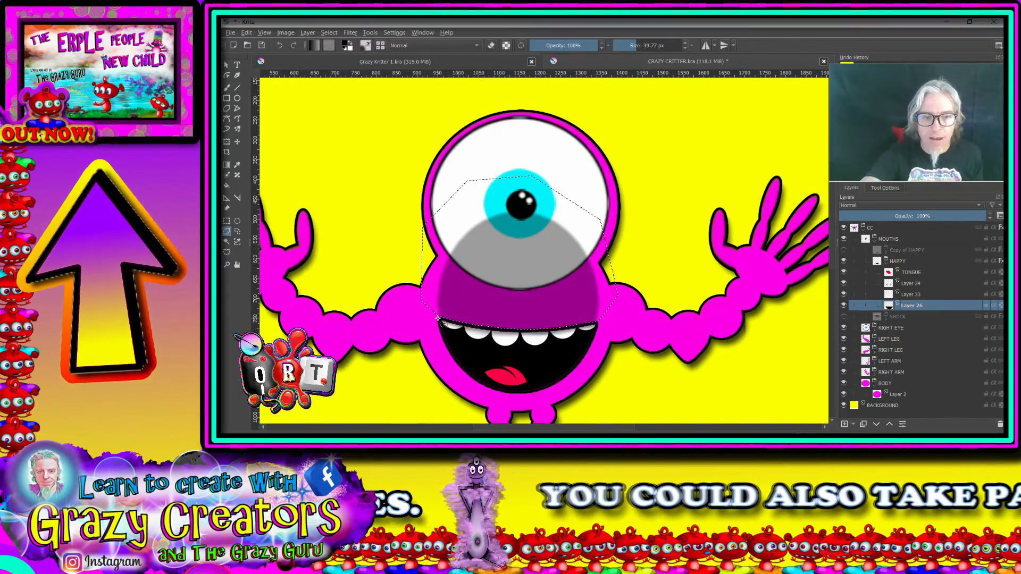
{"action": "key", "text": "Delete"}
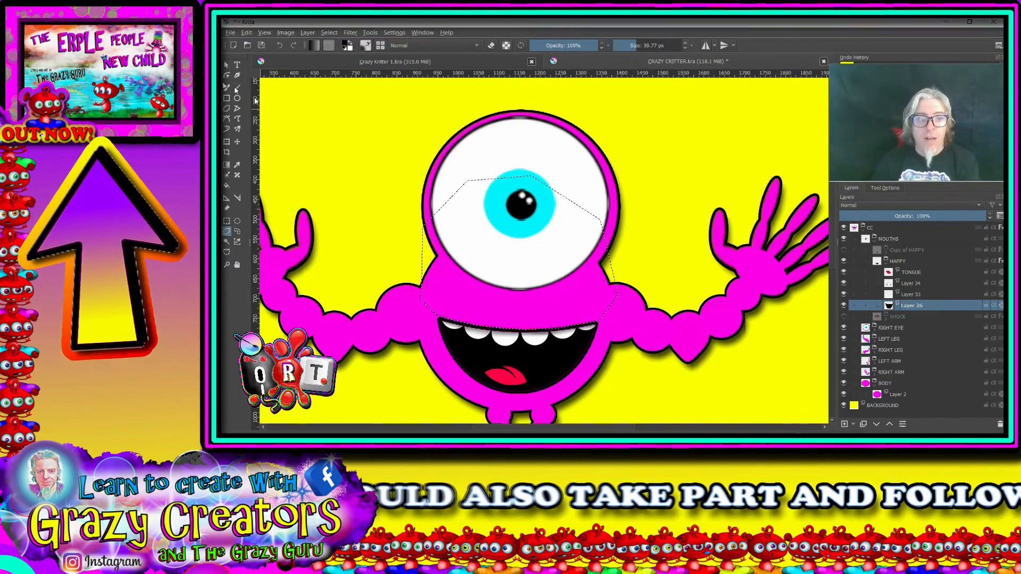
{"action": "left_click", "coordinate": [330, 33]}
{"action": "left_click", "coordinate": [337, 54]}
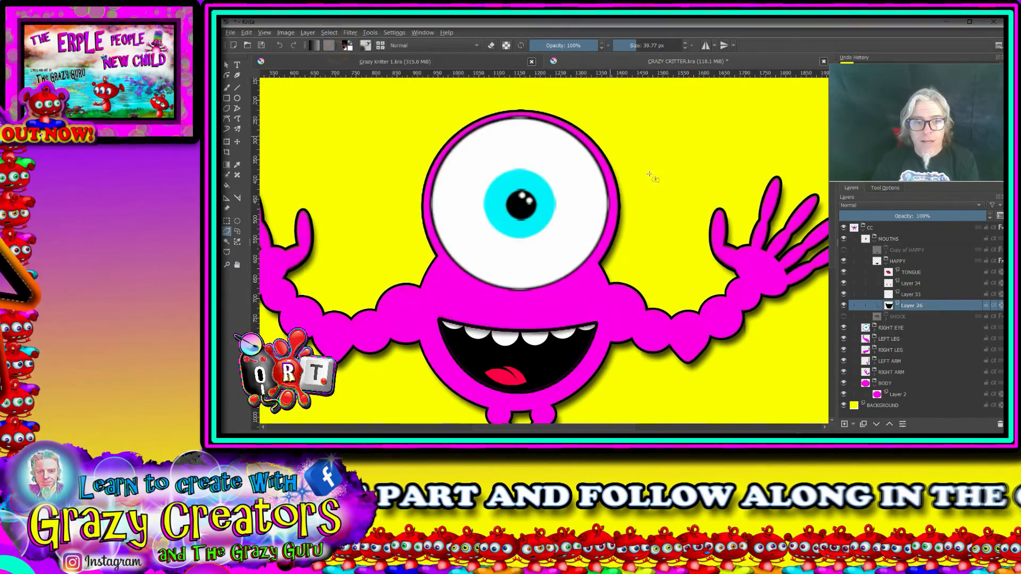
Step: Collapse the HAPPY group and replace the hidden Copy of HAPPY group with a fresh duplicate of HAPPY
{"action": "scroll", "coordinate": [633, 274], "scroll_direction": "down", "scroll_amount": 5}
{"action": "scroll", "coordinate": [668, 297], "scroll_direction": "up", "scroll_amount": 4}
{"action": "left_click_drag", "start_coordinate": [528, 278], "coordinate": [624, 326]}
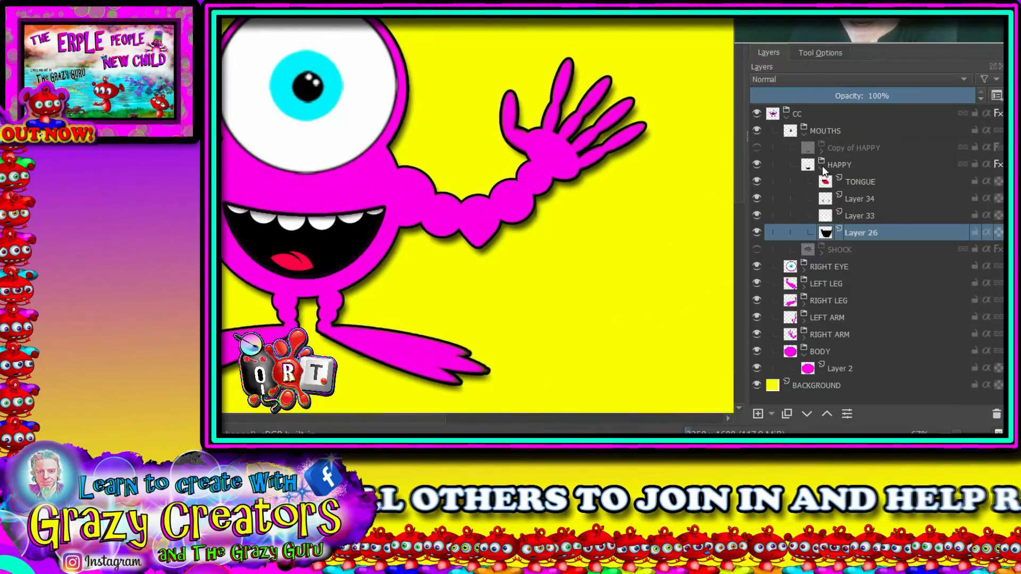
{"action": "left_click", "coordinate": [823, 166]}
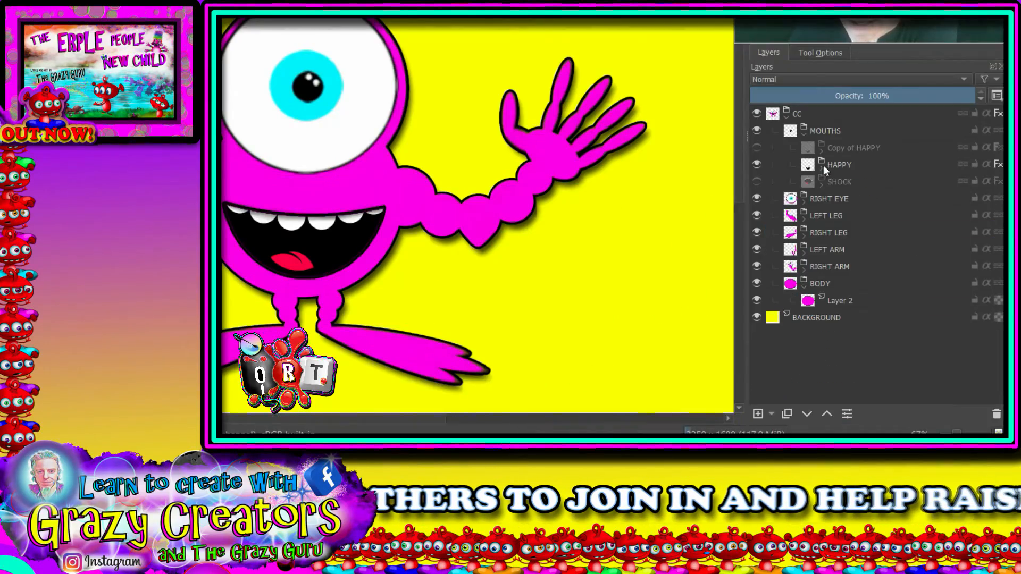
{"action": "mouse_move", "coordinate": [864, 165]}
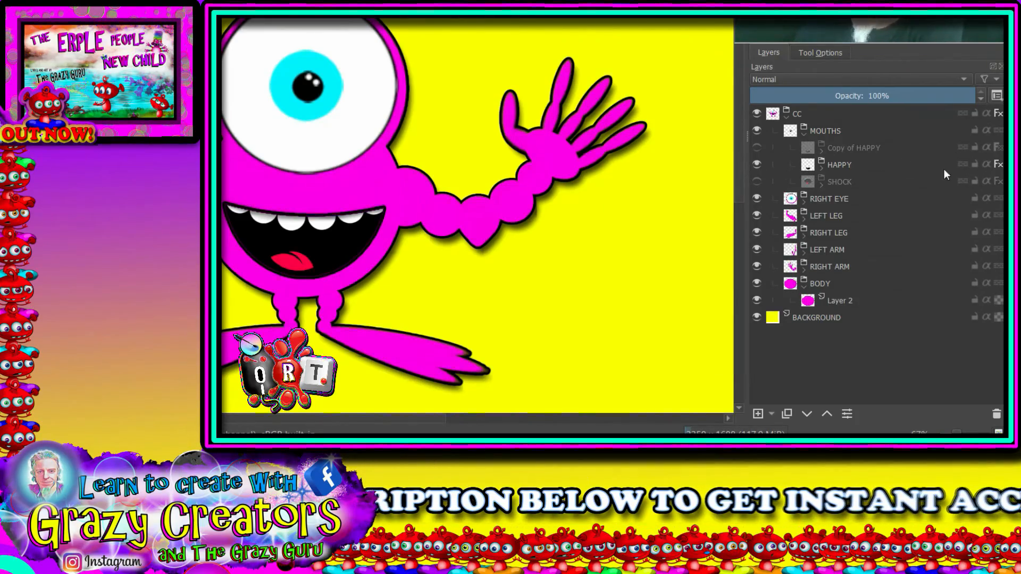
{"action": "left_click", "coordinate": [856, 148]}
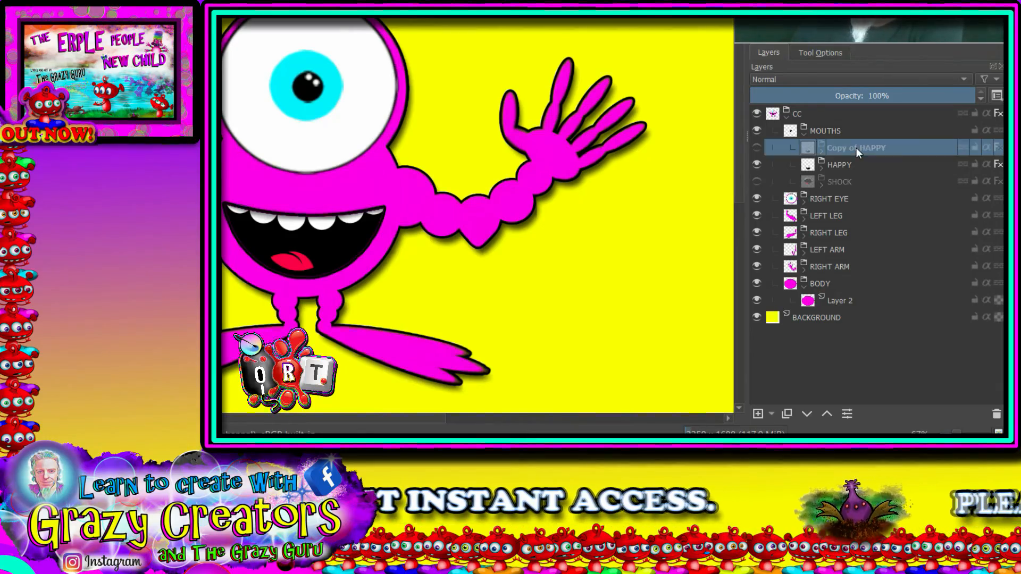
{"action": "left_click", "coordinate": [998, 415]}
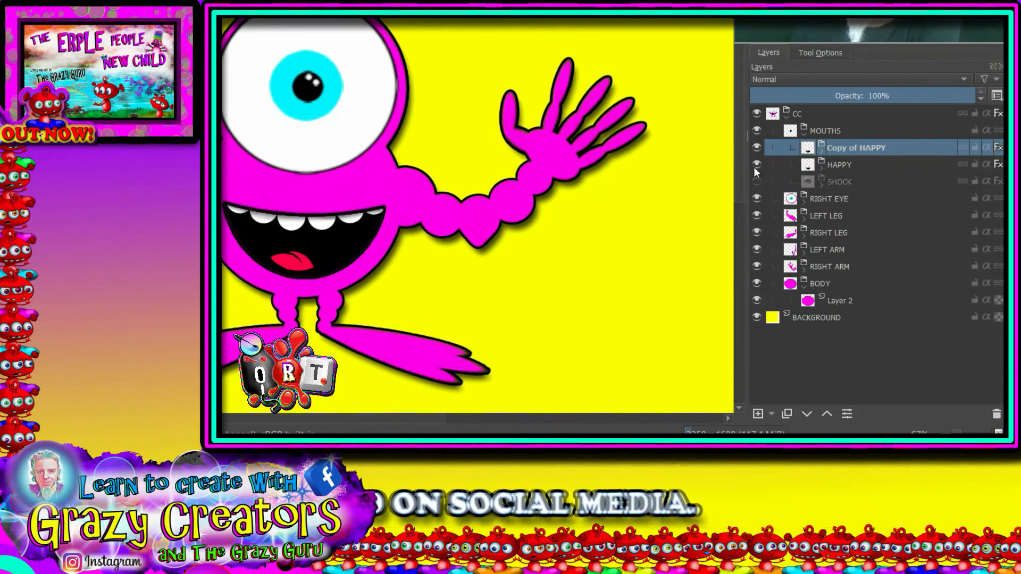
Step: Hide the original HAPPY group, expand its new copy, and rename the copy SAD/WORRY
{"action": "mouse_move", "coordinate": [757, 162]}
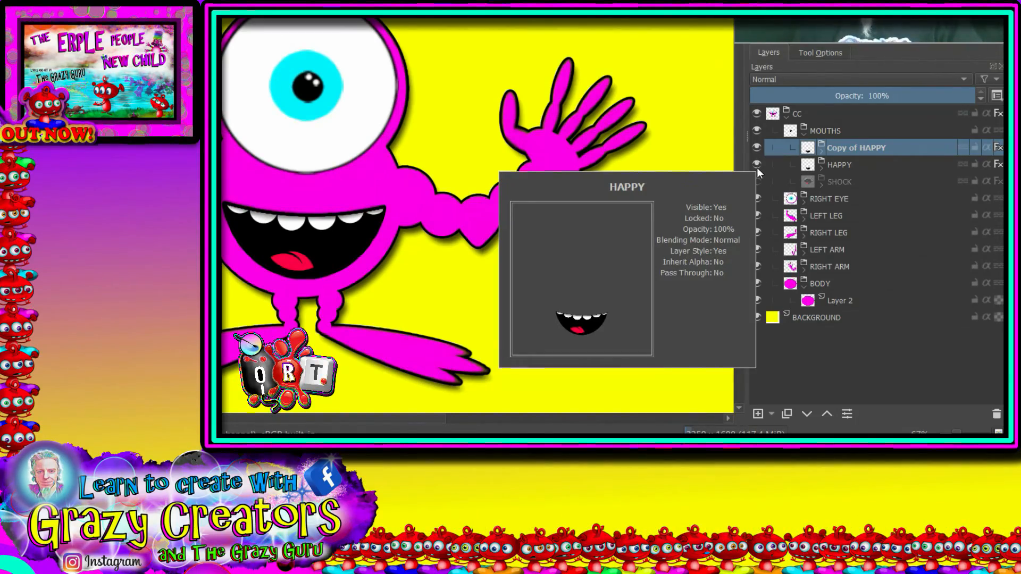
{"action": "left_click", "coordinate": [758, 165]}
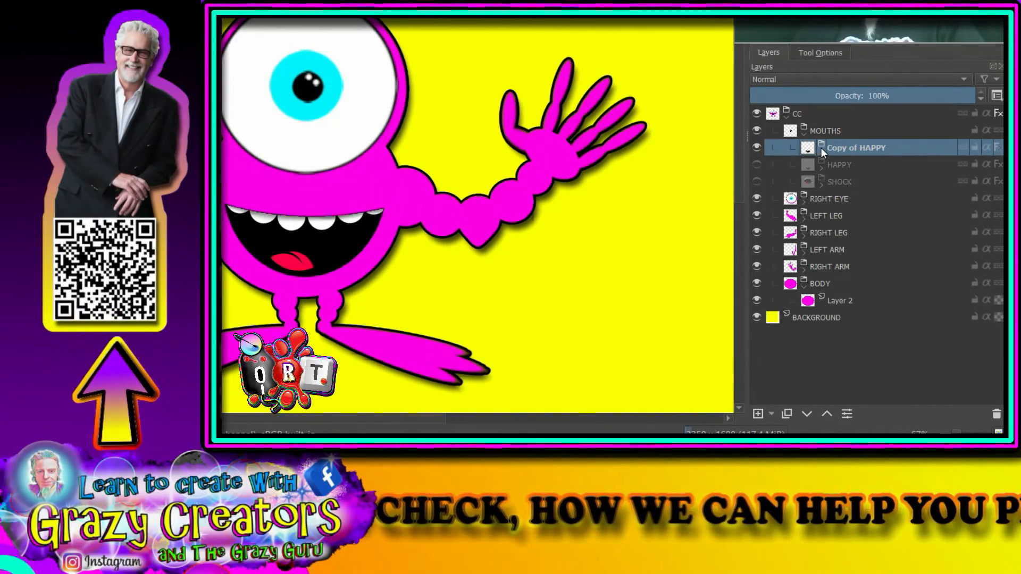
{"action": "left_click", "coordinate": [821, 149]}
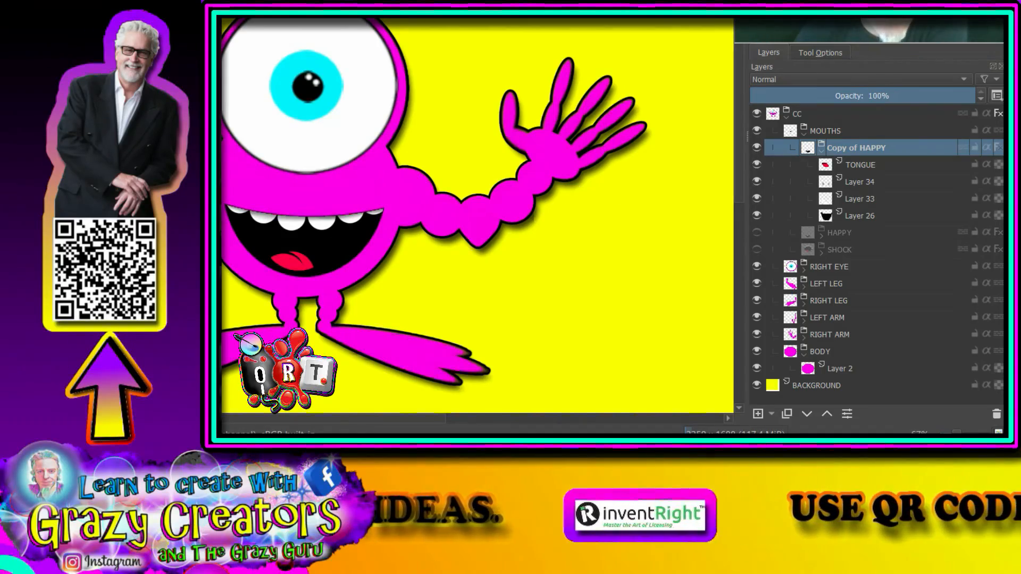
{"action": "key", "text": "ctrl+t"}
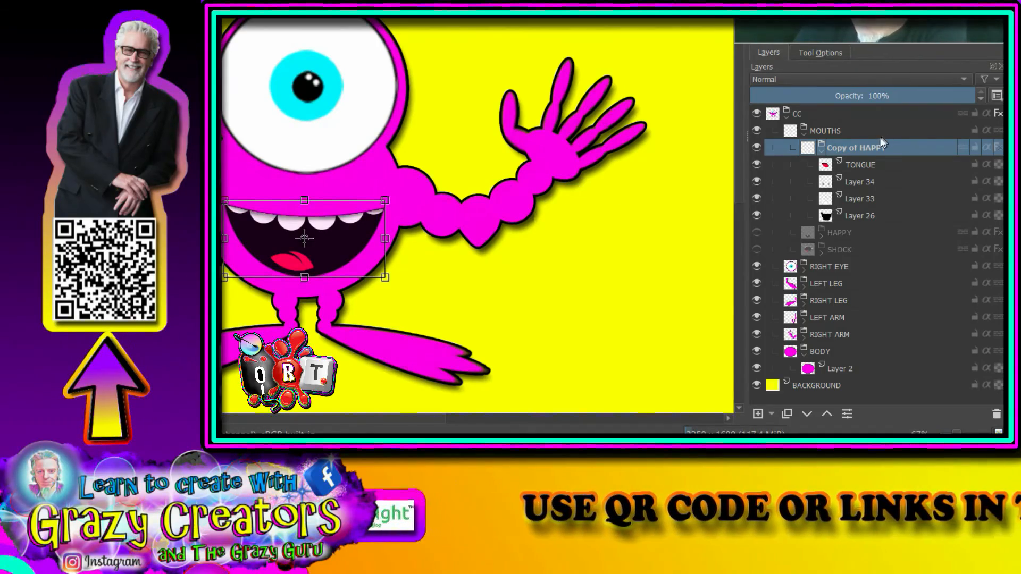
{"action": "double_click", "coordinate": [863, 154]}
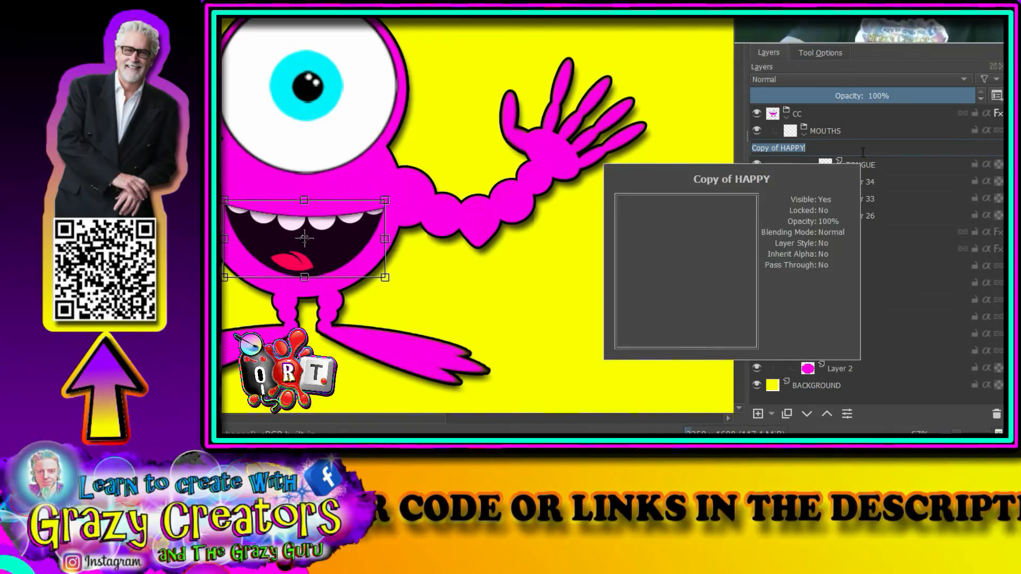
{"action": "type", "text": "SAD"}
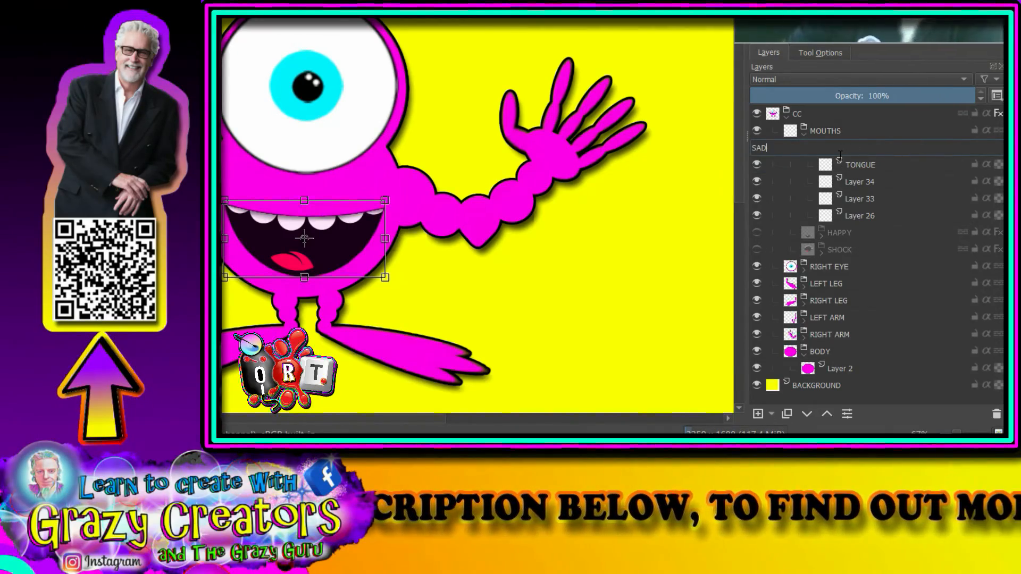
{"action": "type", "text": "/WORR"}
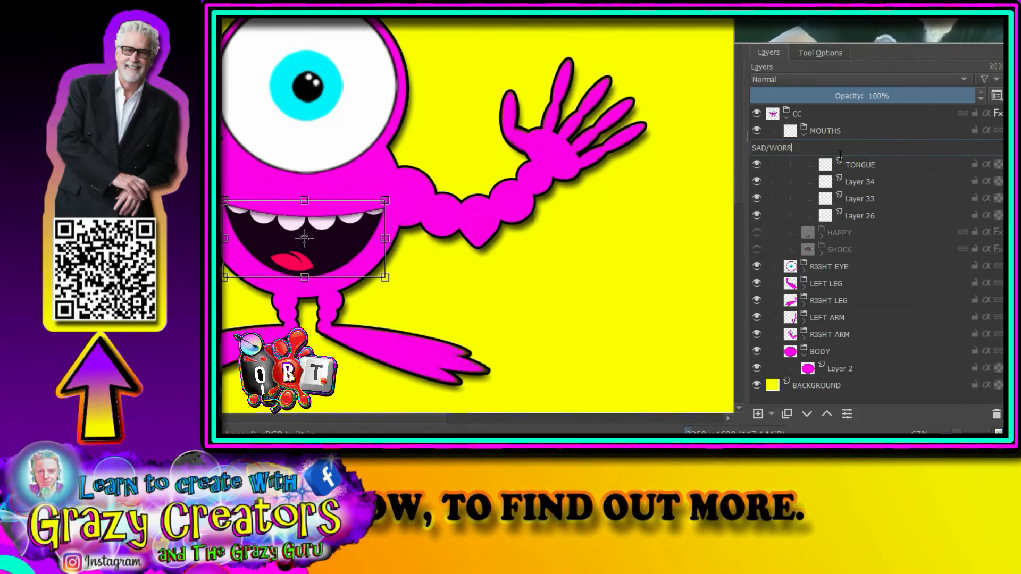
{"action": "type", "text": "Y"}
{"action": "left_click", "coordinate": [860, 164]}
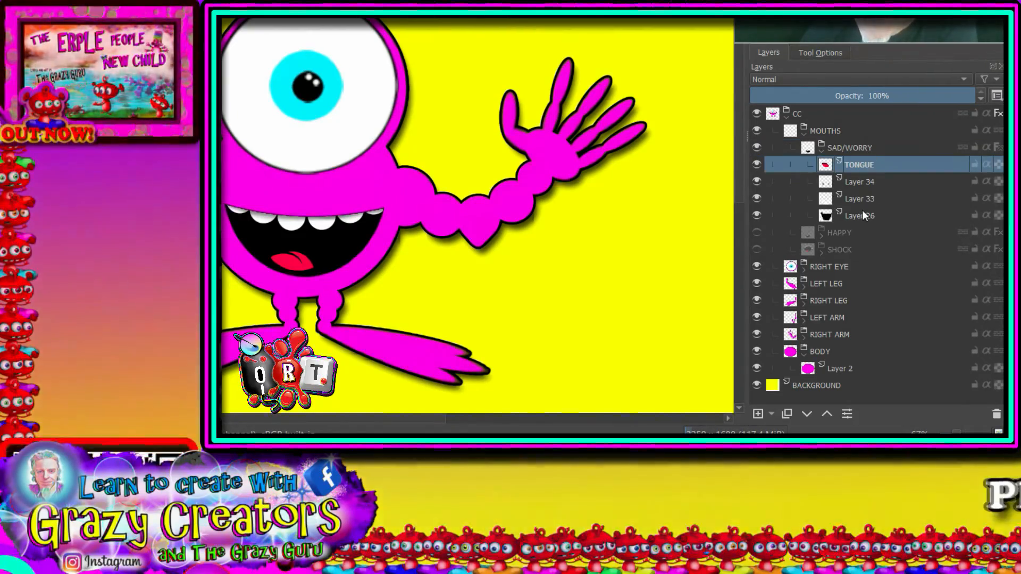
Step: Flip the SAD/WORRY mouth vertically, move it up on the body, and scale it down
{"action": "left_click", "coordinate": [861, 147]}
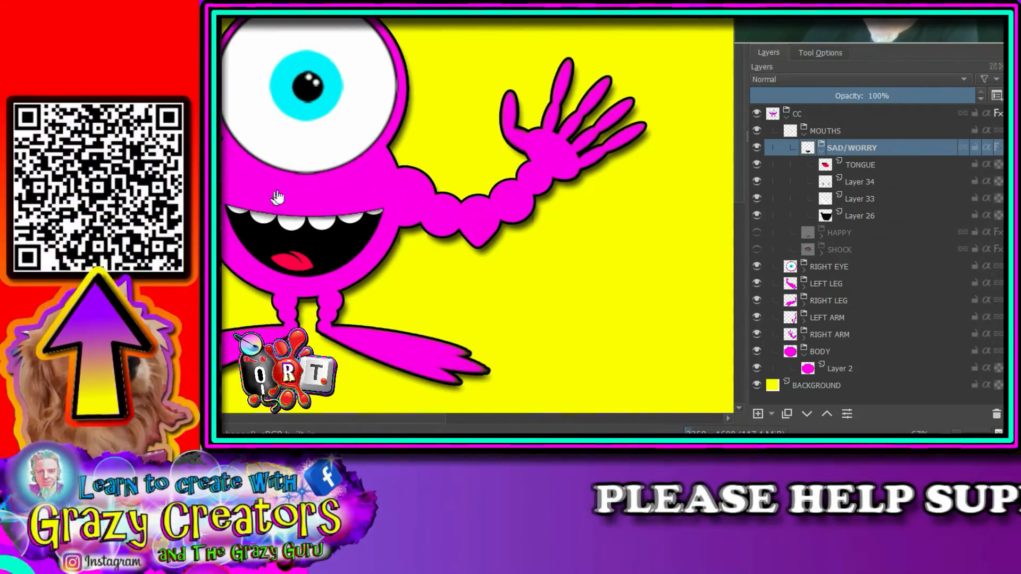
{"action": "key", "text": "ctrl+t"}
{"action": "right_click", "coordinate": [295, 226]}
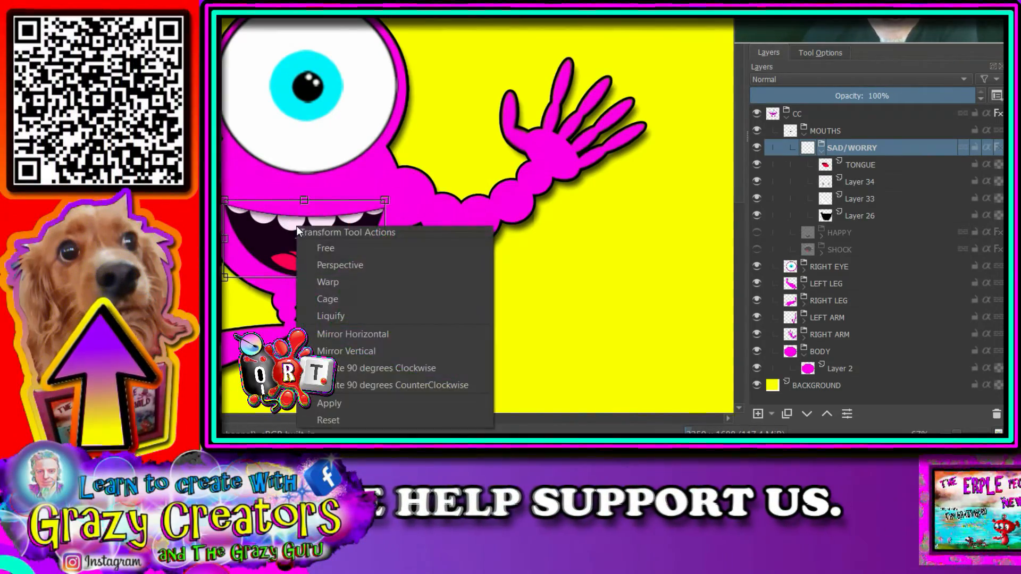
{"action": "left_click", "coordinate": [369, 352]}
{"action": "left_click_drag", "start_coordinate": [337, 222], "coordinate": [334, 200]}
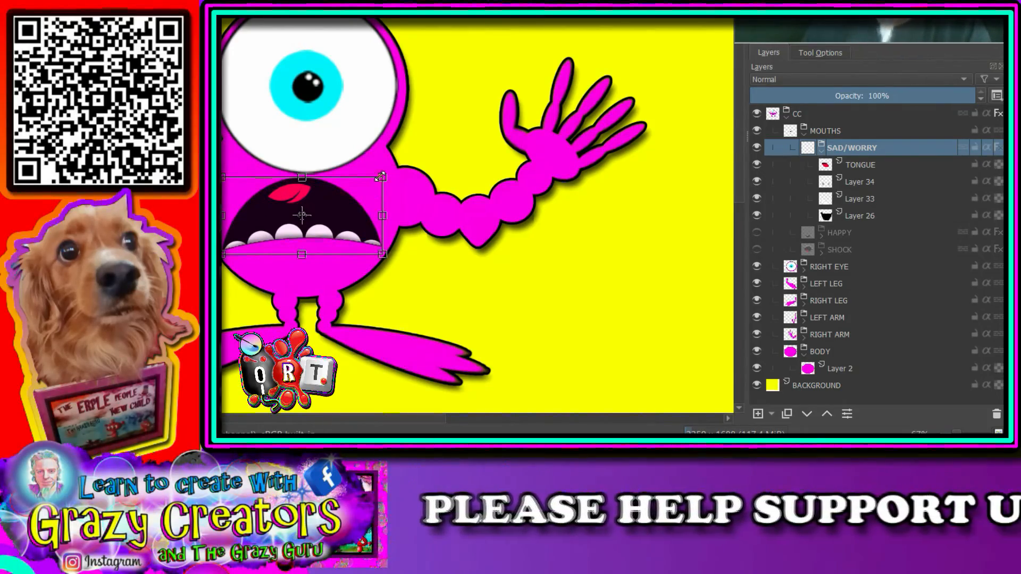
{"action": "left_click_drag", "start_coordinate": [381, 177], "coordinate": [342, 205]}
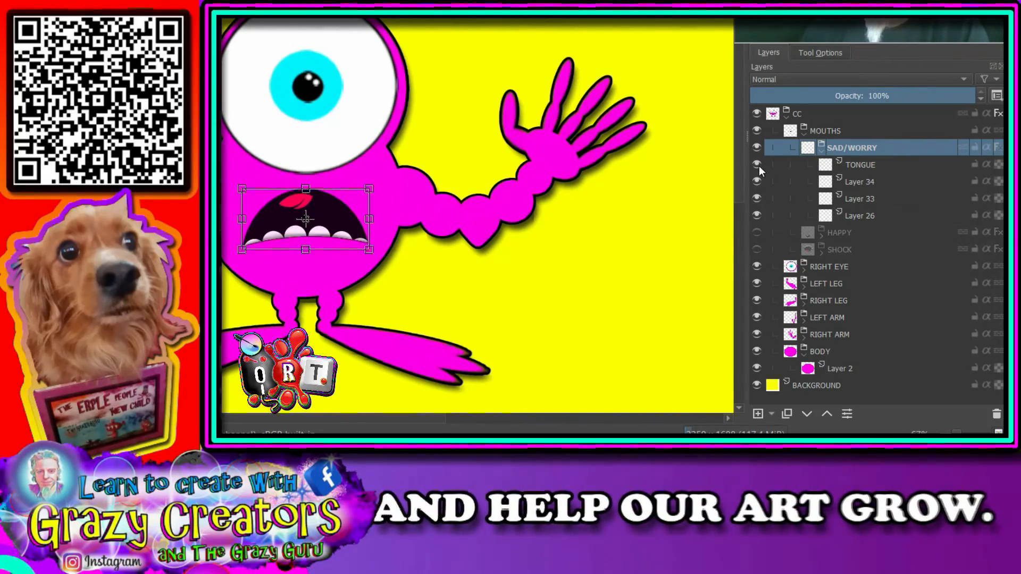
Step: Delete the TONGUE layer from SAD/WORRY and select the black mouth shape on Layer 26 with the contiguous selection tool
{"action": "left_click", "coordinate": [866, 164]}
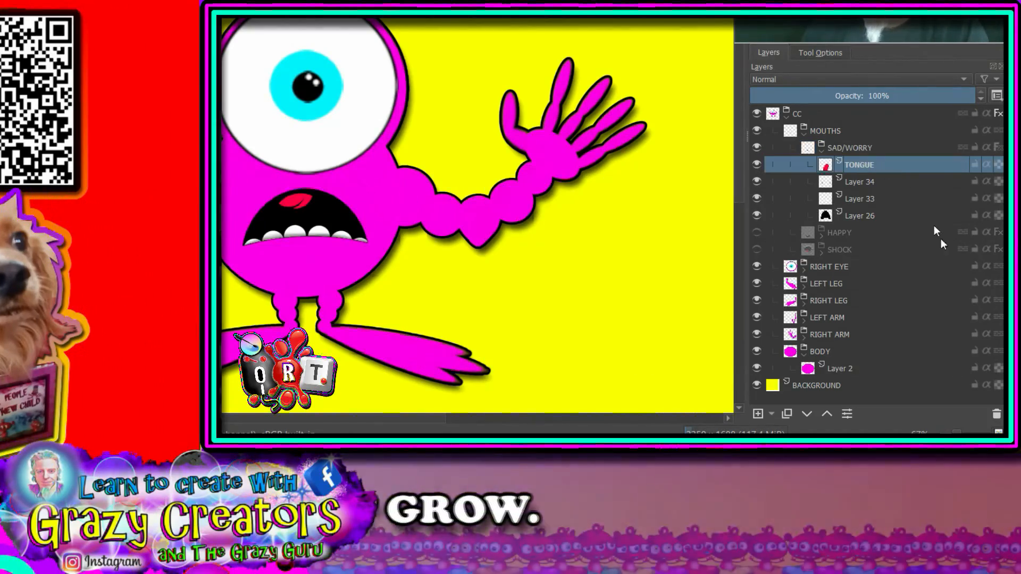
{"action": "left_click", "coordinate": [998, 415]}
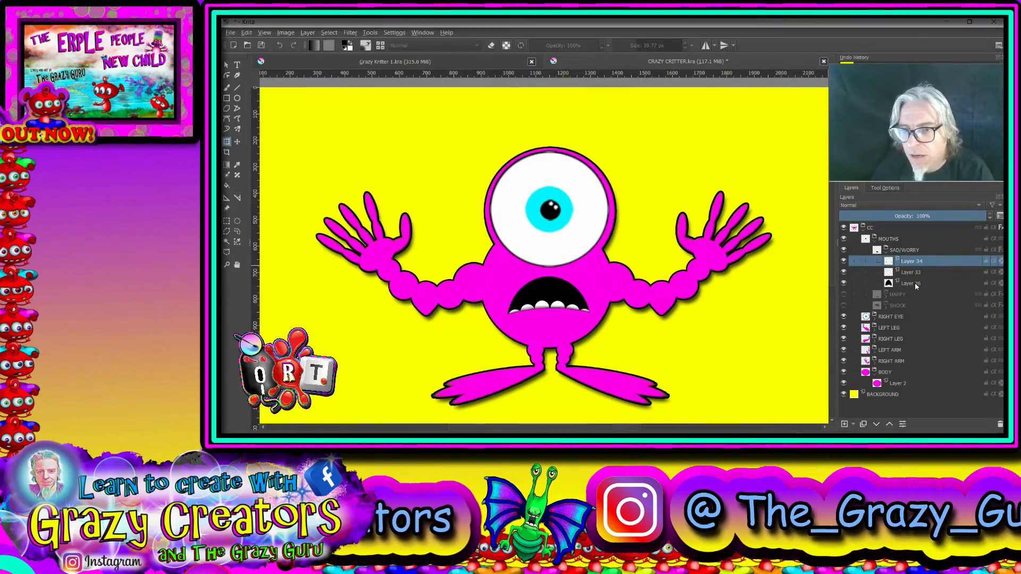
{"action": "left_click", "coordinate": [863, 200]}
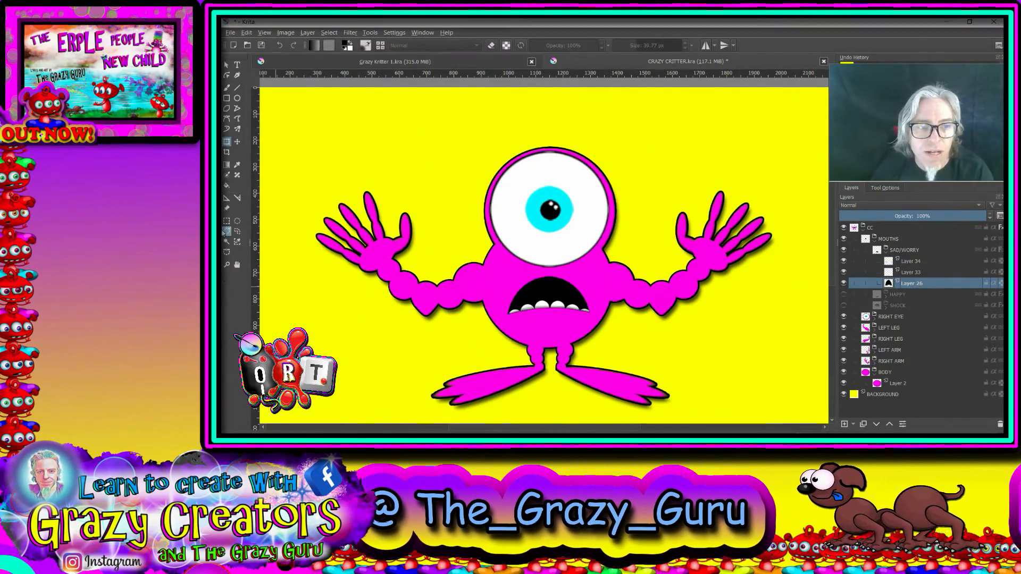
{"action": "left_click", "coordinate": [227, 242]}
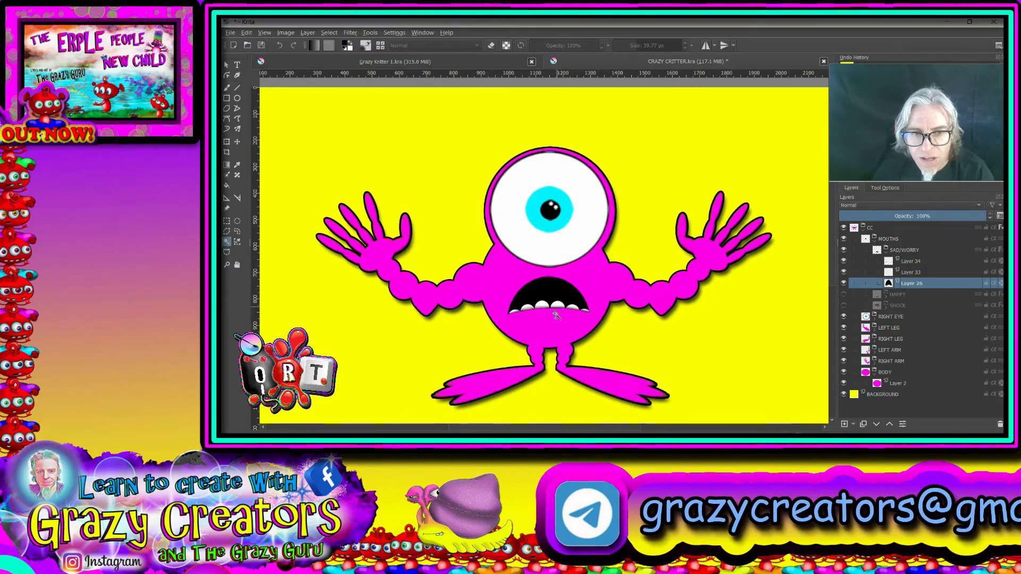
{"action": "scroll", "coordinate": [527, 299], "scroll_direction": "up", "scroll_amount": 3}
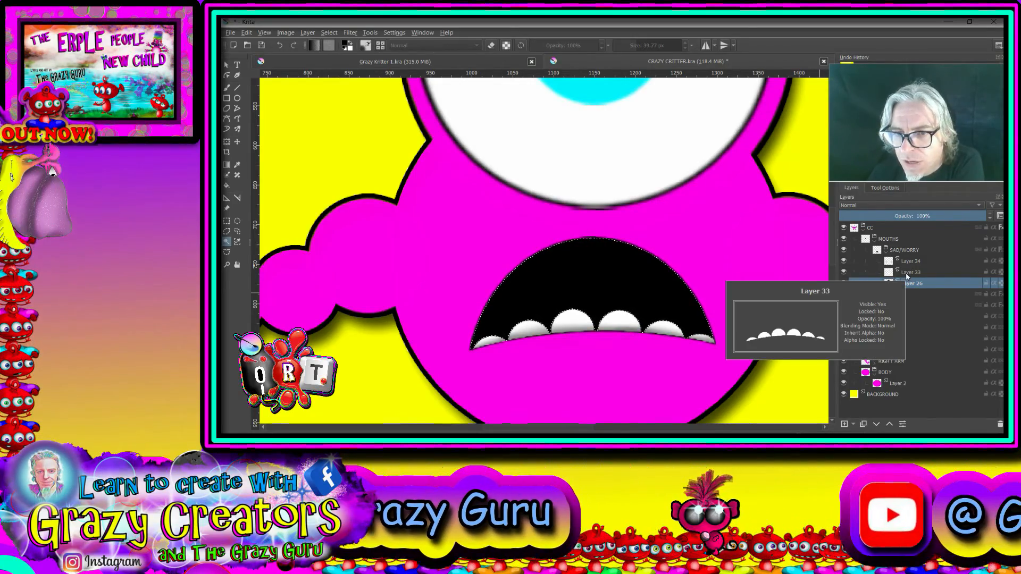
Step: Paint four rounded white teeth along the mouth's upper edge on Layer 33 with a hard brush at 100% opacity, inside the selection
{"action": "left_click", "coordinate": [908, 275]}
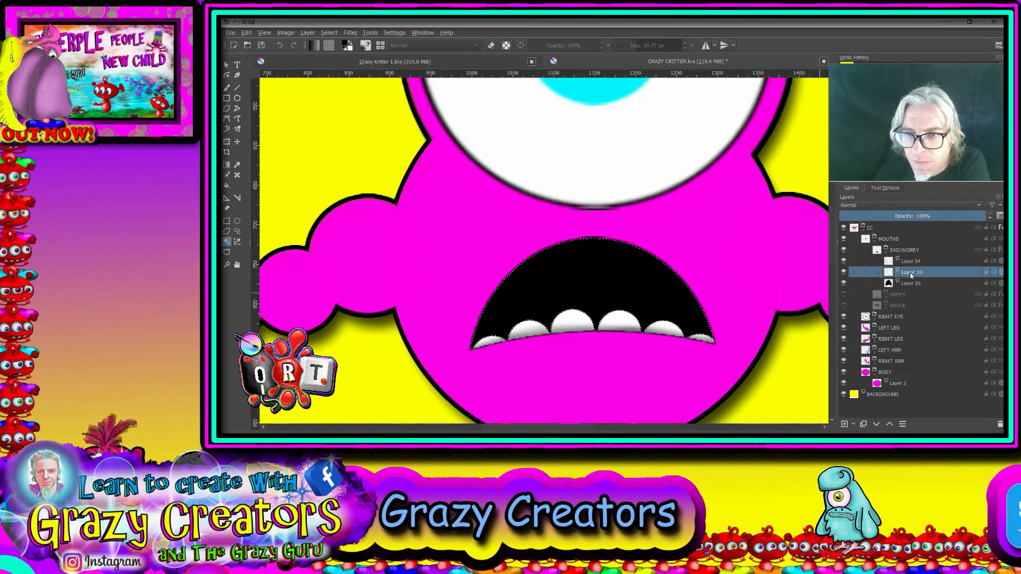
{"action": "left_click", "coordinate": [228, 90]}
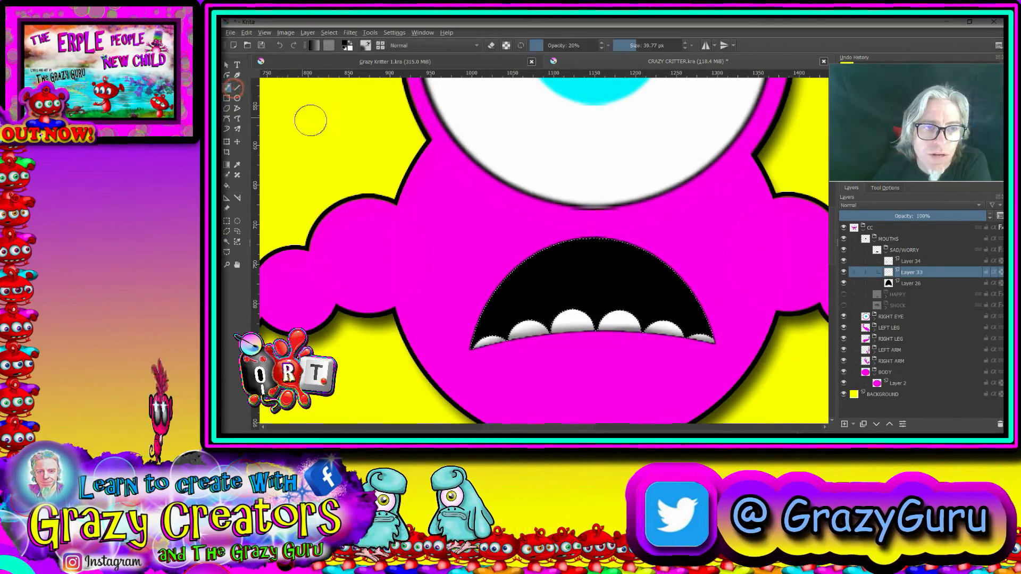
{"action": "right_click", "coordinate": [573, 249]}
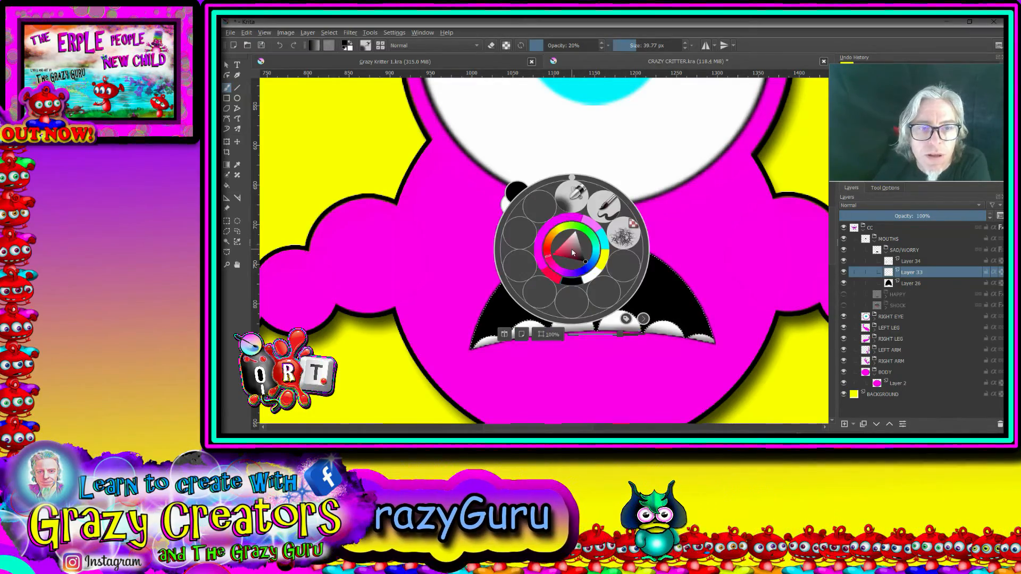
{"action": "left_click", "coordinate": [589, 277]}
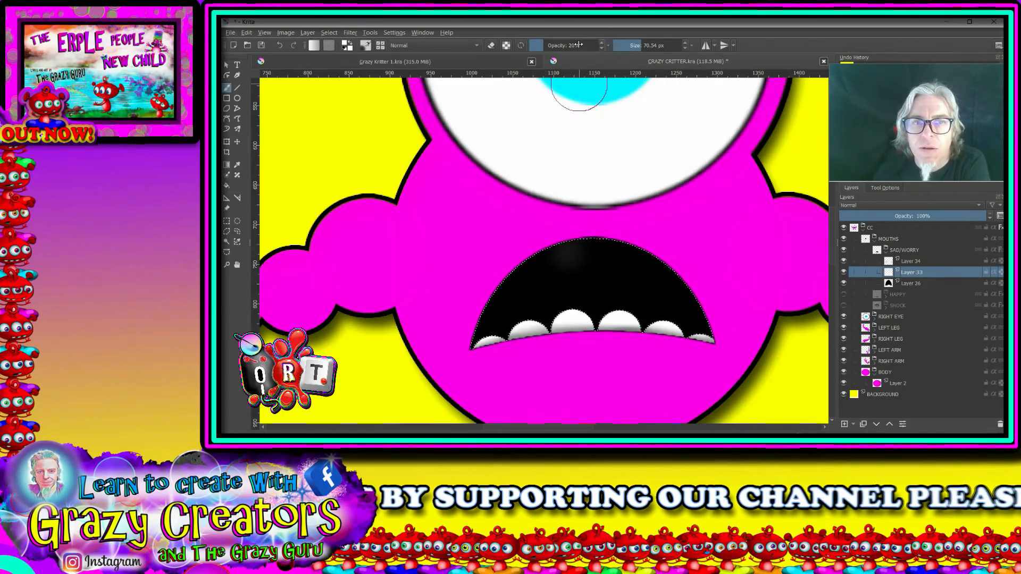
{"action": "right_click", "coordinate": [634, 168]}
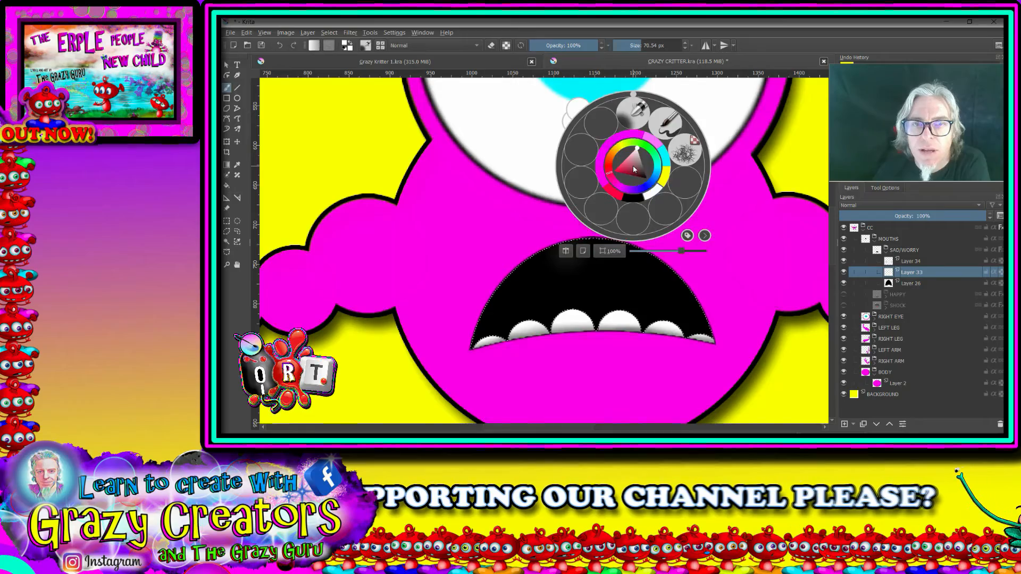
{"action": "left_click", "coordinate": [667, 123]}
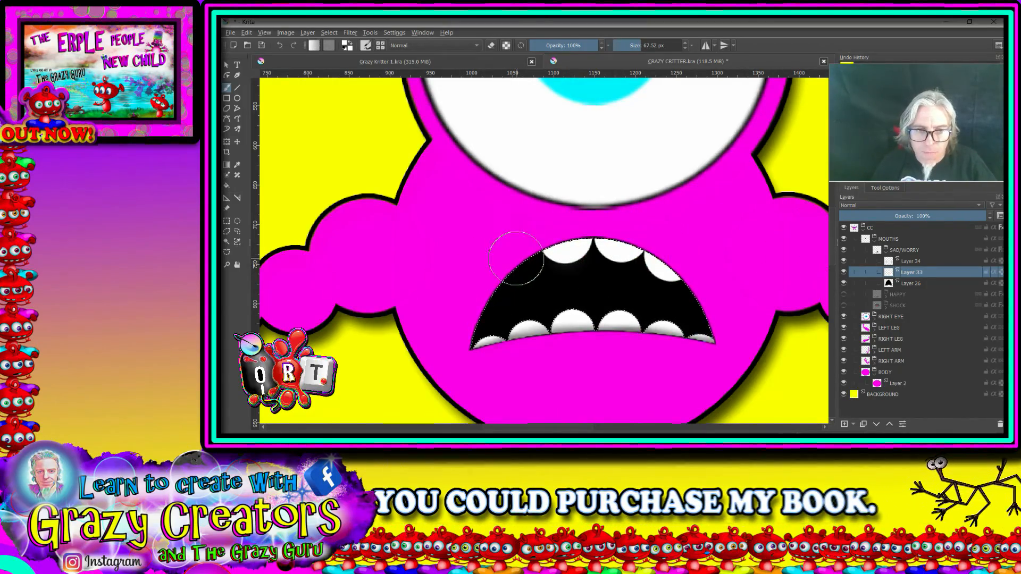
{"action": "scroll", "coordinate": [602, 286], "scroll_direction": "down", "scroll_amount": 3}
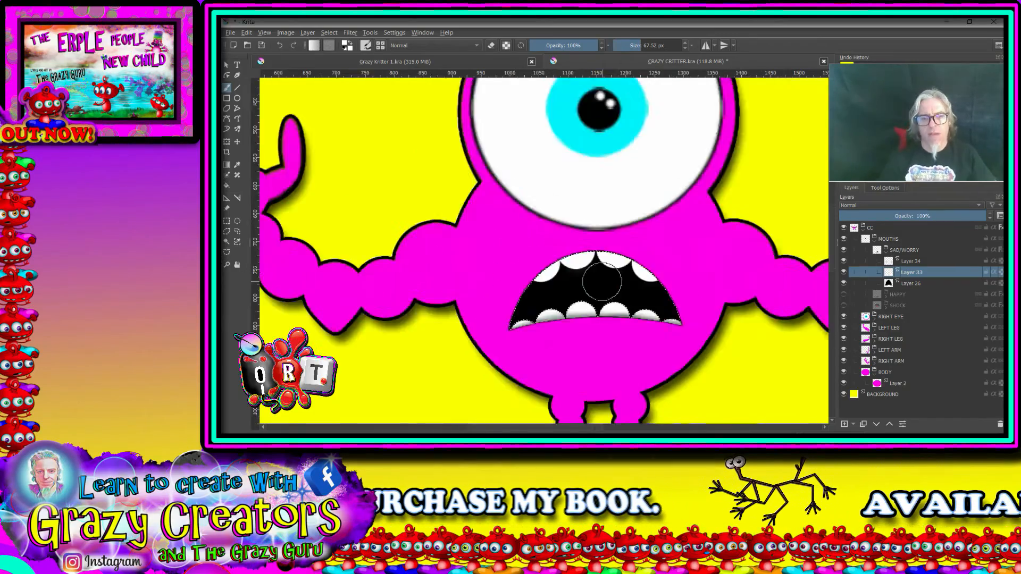
{"action": "scroll", "coordinate": [655, 305], "scroll_direction": "up", "scroll_amount": 1}
{"action": "scroll", "coordinate": [655, 304], "scroll_direction": "up", "scroll_amount": 2}
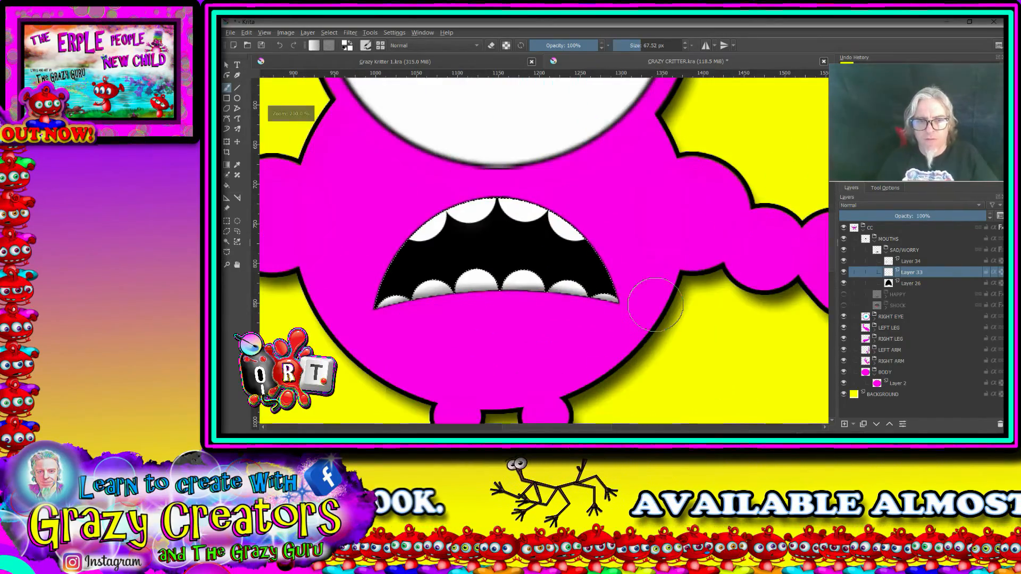
{"action": "left_click_drag", "start_coordinate": [535, 279], "coordinate": [647, 339]}
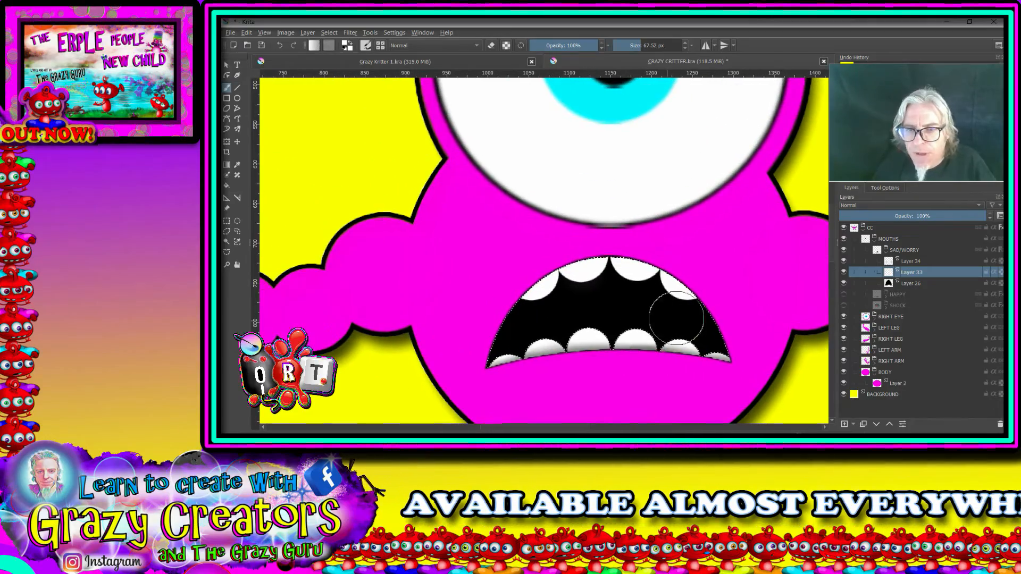
Step: Shade the tops of the upper teeth on Layer 34 using a soft black airbrush at 21% opacity and 70.54 px
{"action": "left_click", "coordinate": [911, 262]}
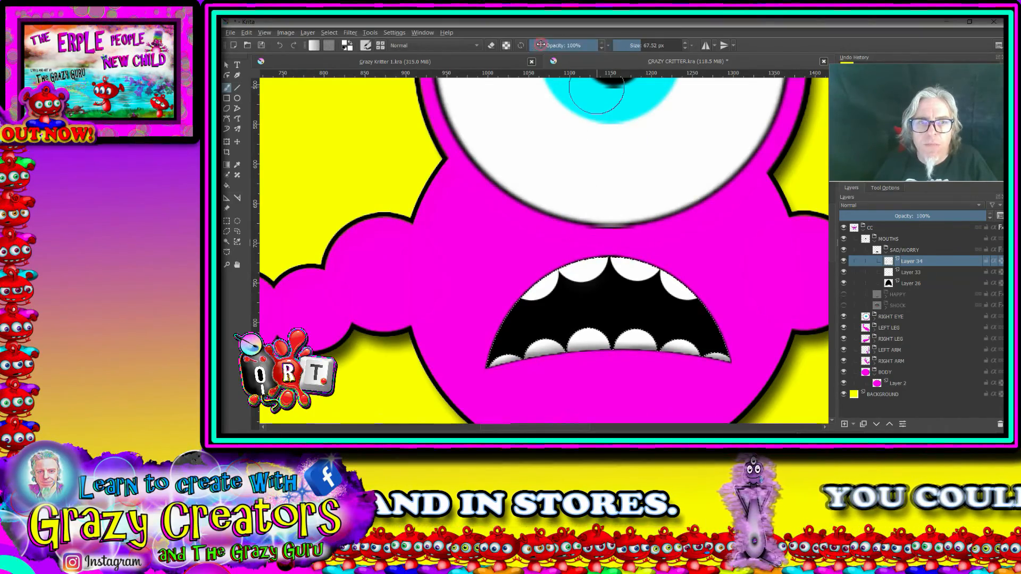
{"action": "left_click_drag", "start_coordinate": [553, 44], "coordinate": [550, 45]}
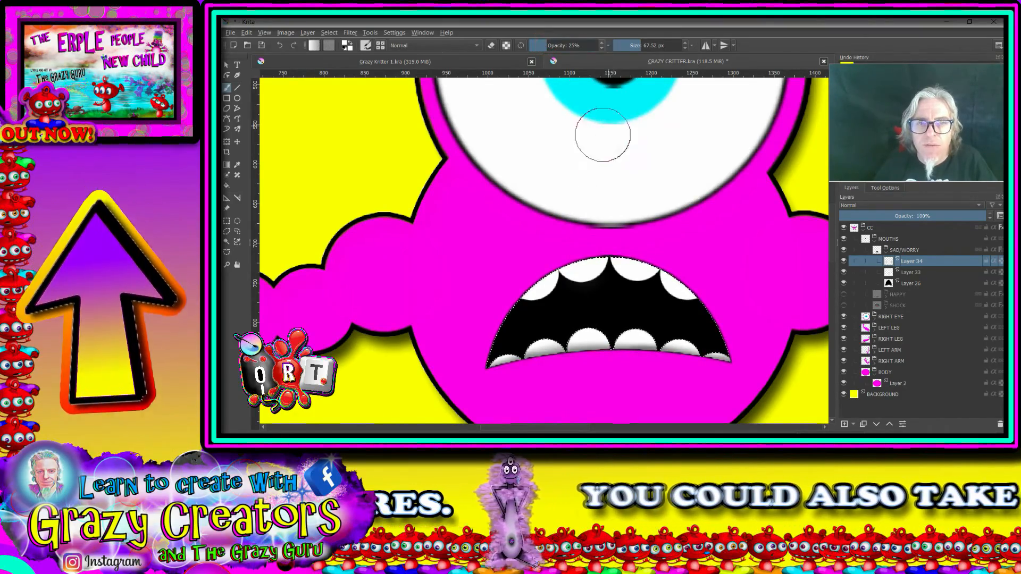
{"action": "right_click", "coordinate": [594, 160]}
{"action": "left_click", "coordinate": [591, 108]}
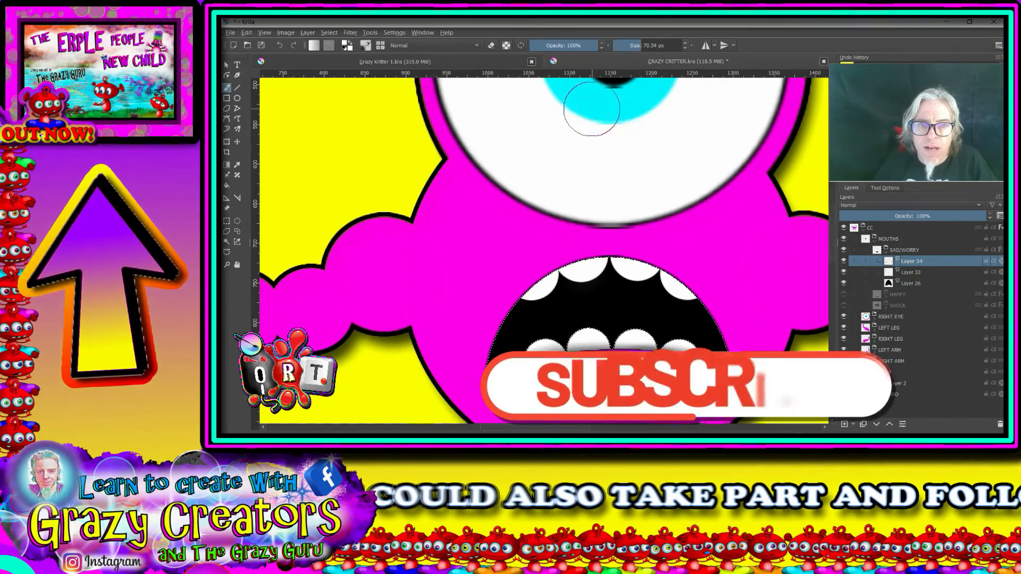
{"action": "right_click", "coordinate": [556, 216]}
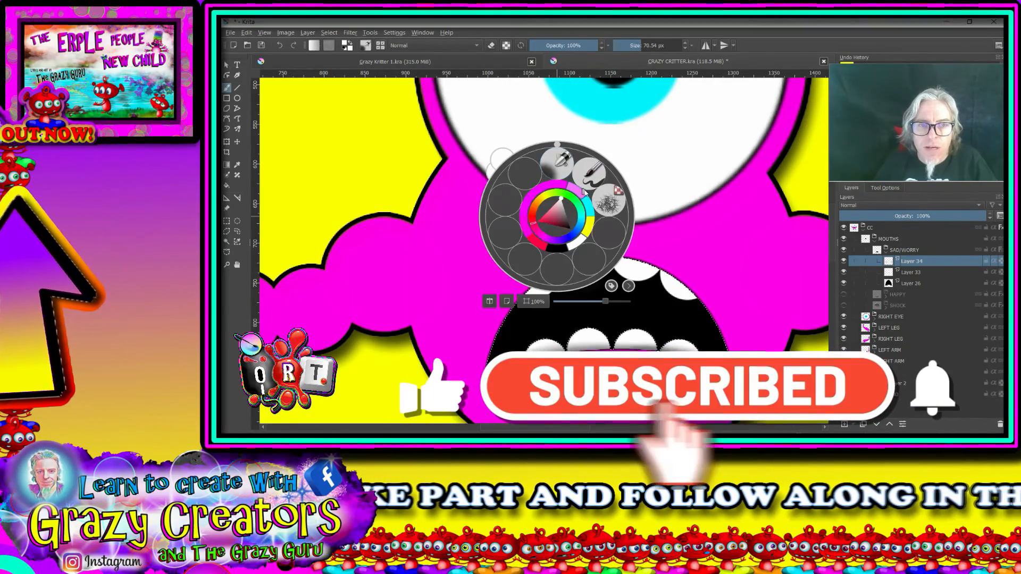
{"action": "left_click", "coordinate": [486, 297]}
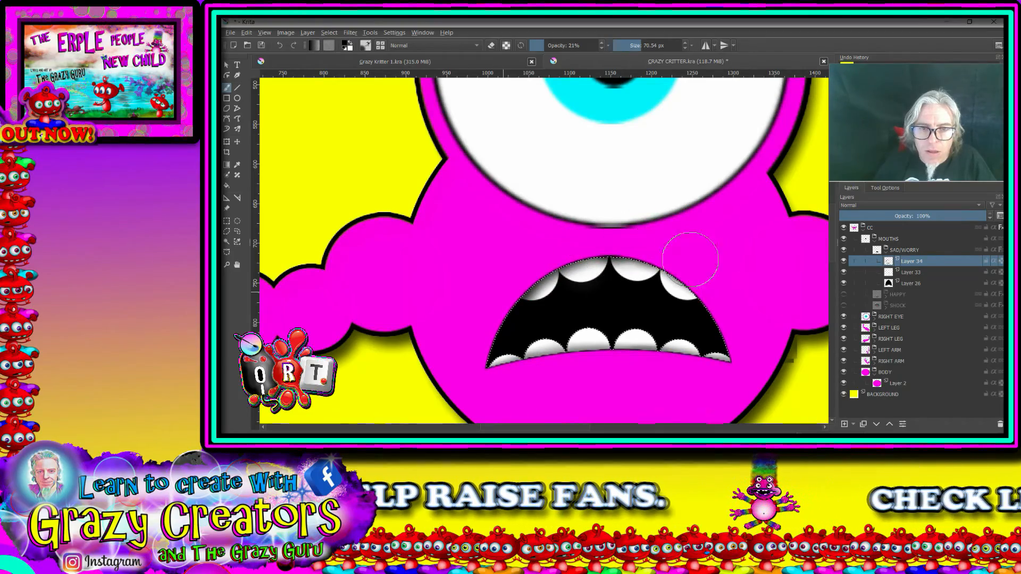
Step: Clear the mouth selection and collapse the SAD/WORRY group
{"action": "scroll", "coordinate": [714, 310], "scroll_direction": "down", "scroll_amount": 5}
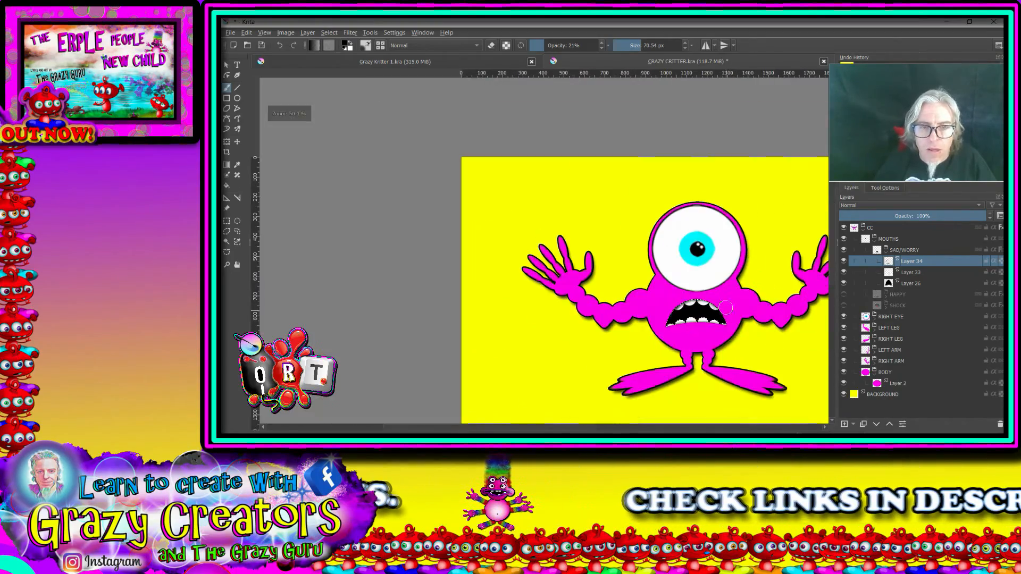
{"action": "left_click", "coordinate": [336, 32]}
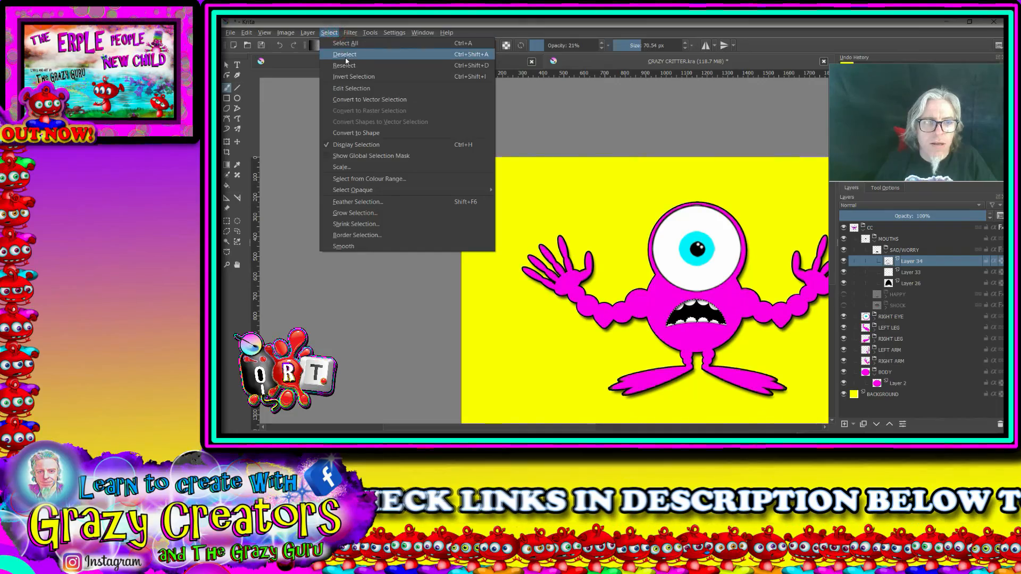
{"action": "left_click", "coordinate": [347, 54]}
{"action": "left_click_drag", "start_coordinate": [742, 337], "coordinate": [652, 327]}
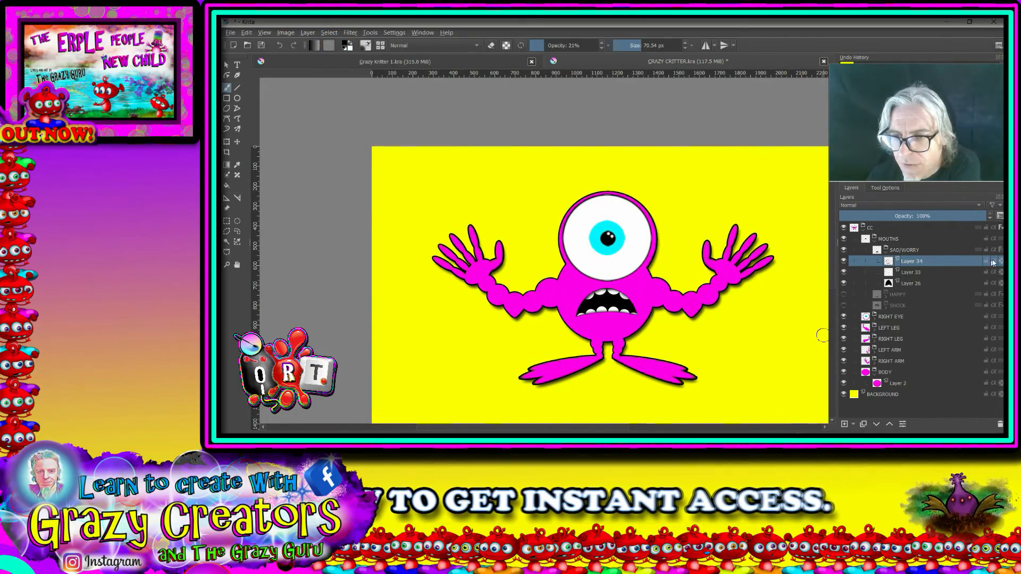
{"action": "left_click", "coordinate": [887, 250]}
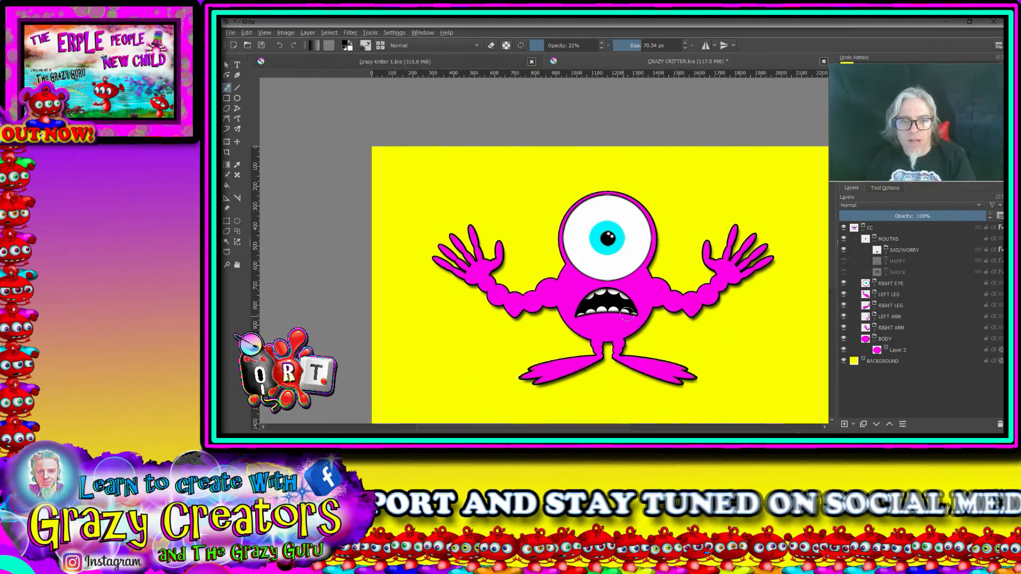
Step: Switch the visibility of the SAD/WORRY, HAPPY and SHOCK mouths to compare them, leaving only HAPPY shown
{"action": "left_click", "coordinate": [843, 250]}
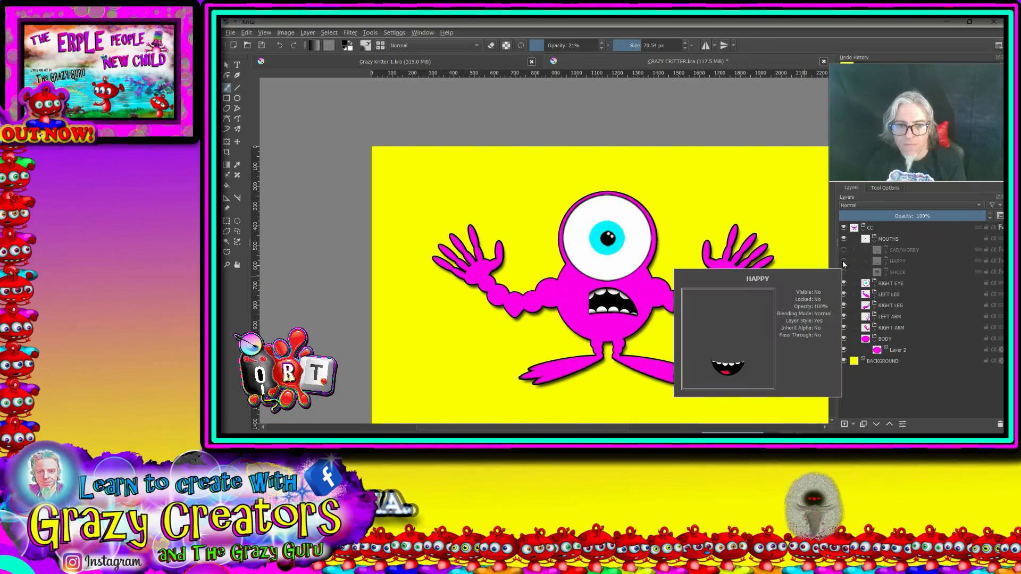
{"action": "left_click", "coordinate": [844, 264]}
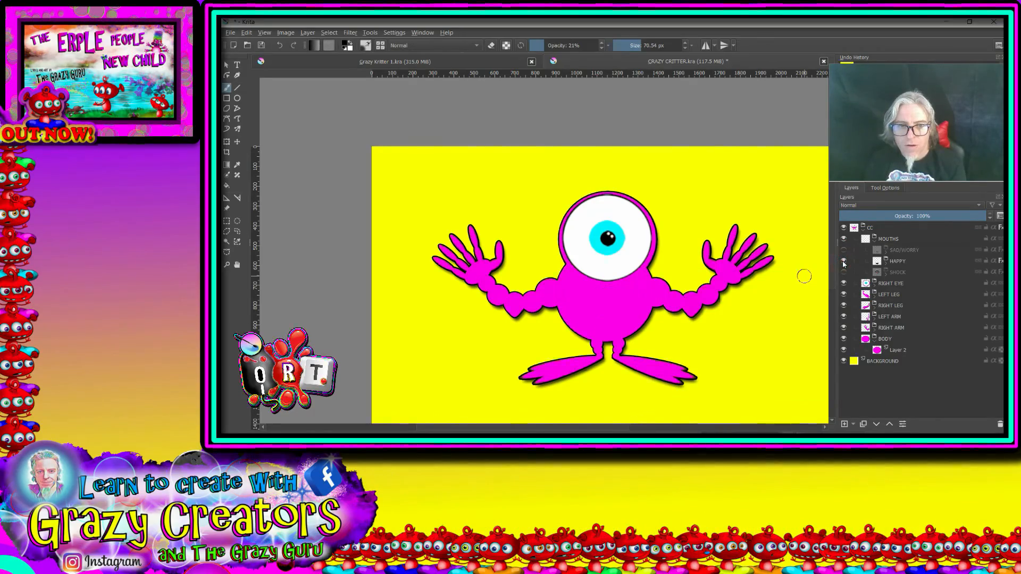
{"action": "left_click", "coordinate": [843, 262]}
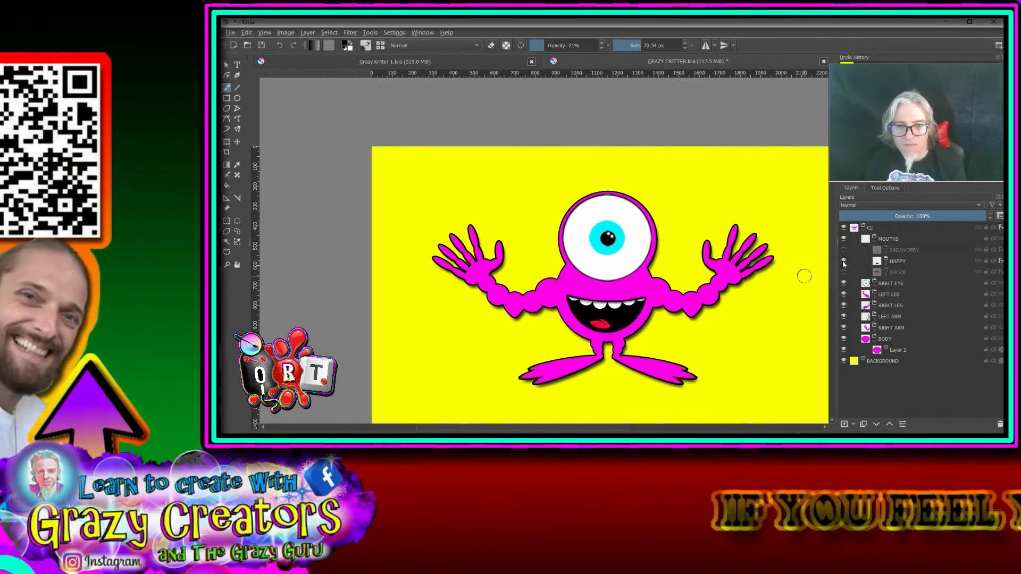
{"action": "left_click", "coordinate": [844, 262]}
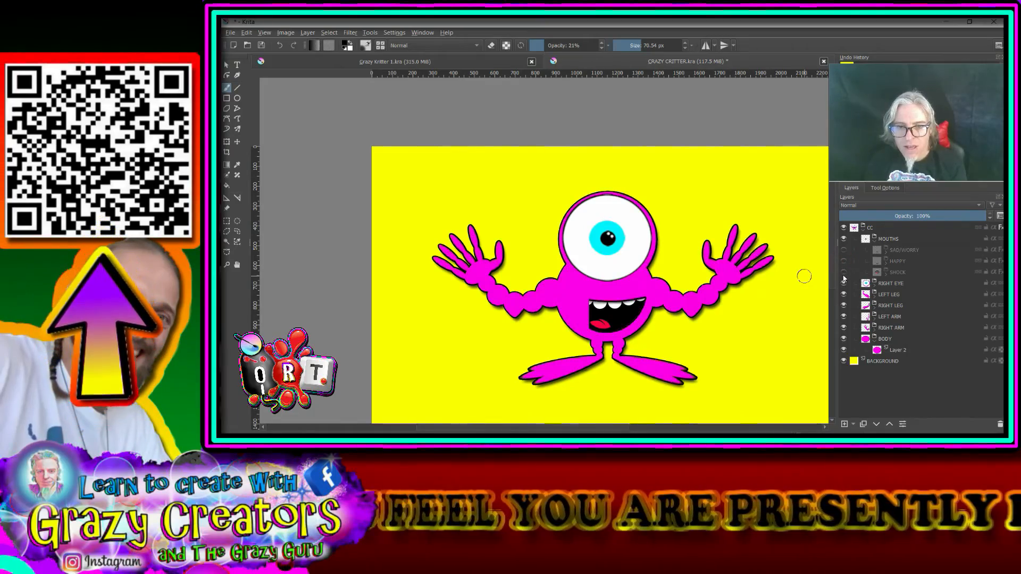
{"action": "left_click", "coordinate": [843, 273]}
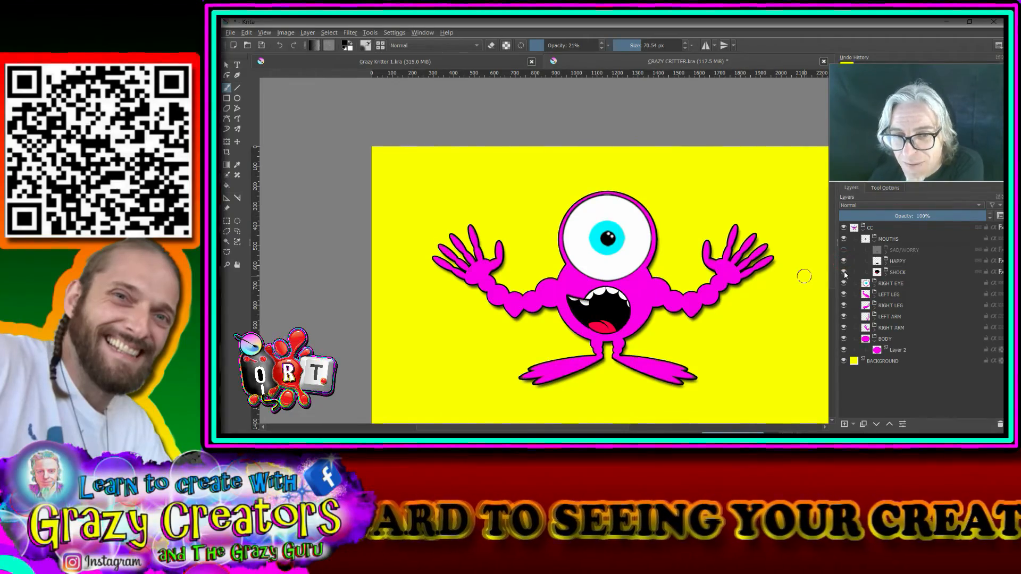
{"action": "left_click", "coordinate": [844, 272]}
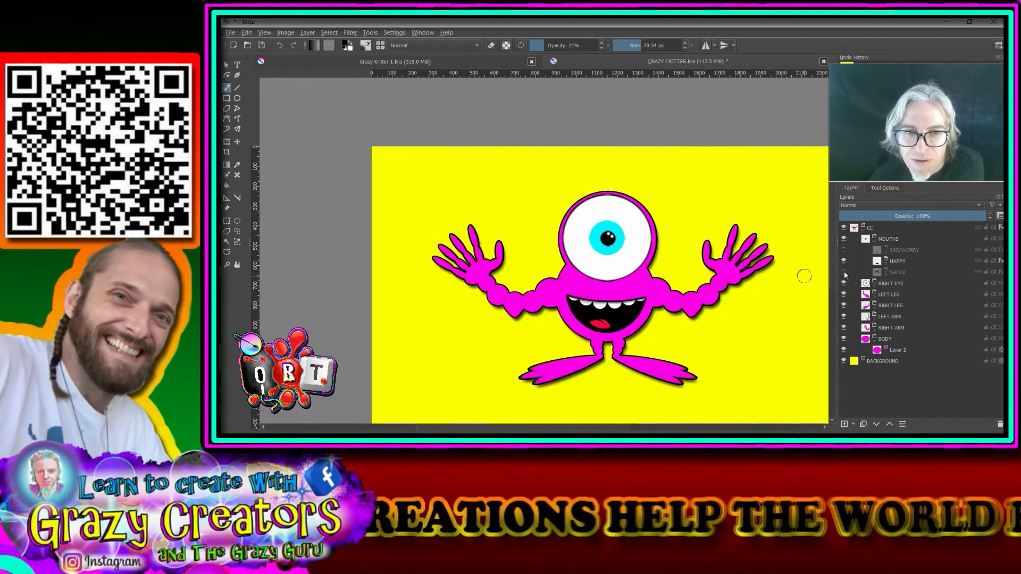
Step: Transform the HAPPY mouth by rotating it slightly clockwise and repositioning it on the body as a lopsided grin
{"action": "left_click", "coordinate": [900, 263]}
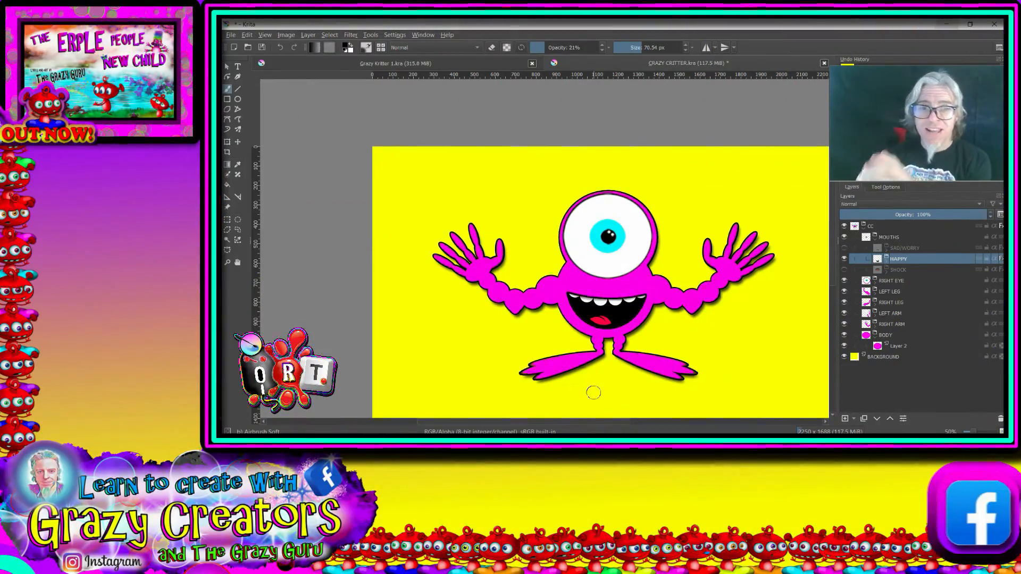
{"action": "left_click", "coordinate": [228, 143]}
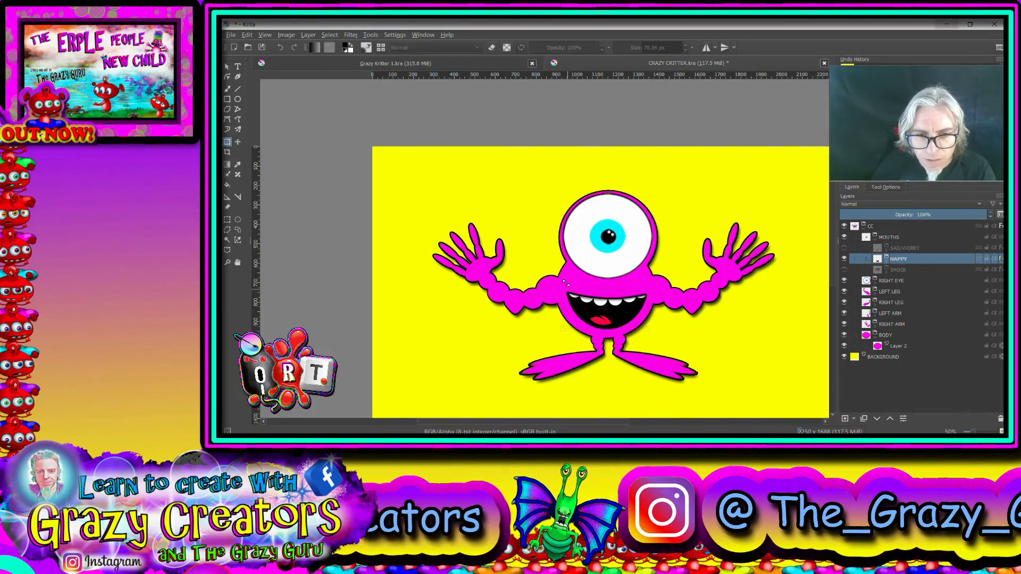
{"action": "left_click_drag", "start_coordinate": [665, 283], "coordinate": [671, 292]}
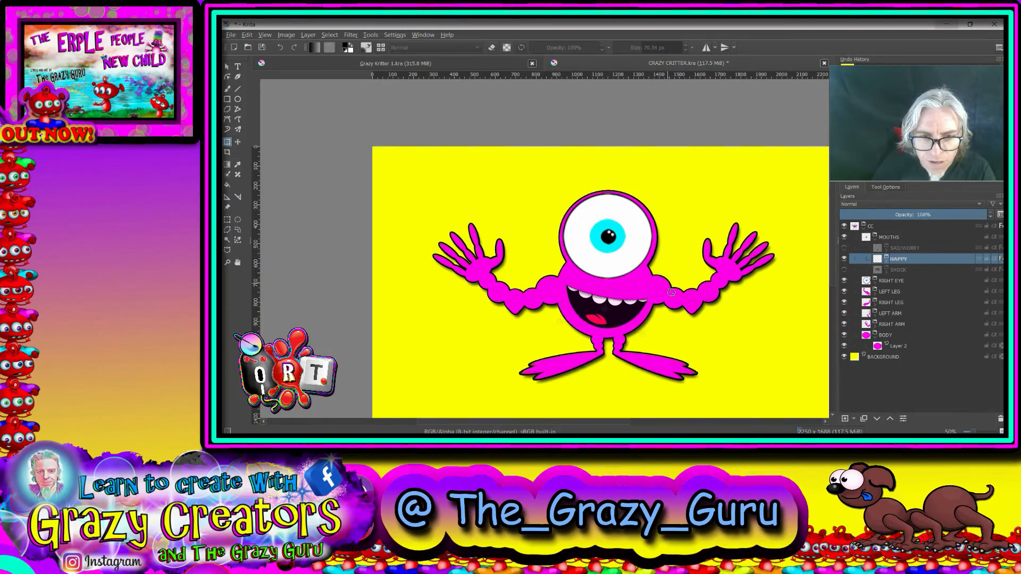
{"action": "left_click_drag", "start_coordinate": [625, 319], "coordinate": [624, 313]}
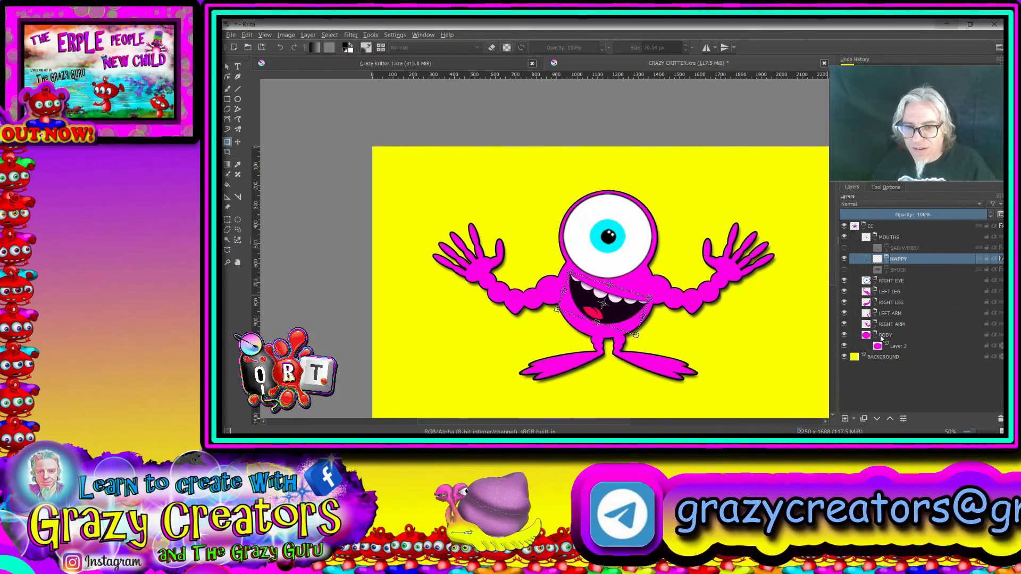
Step: Collapse the BODY and MOUTHS groups, then add a new paint layer between MOUTHS and RIGHT EYE
{"action": "mouse_move", "coordinate": [885, 336]}
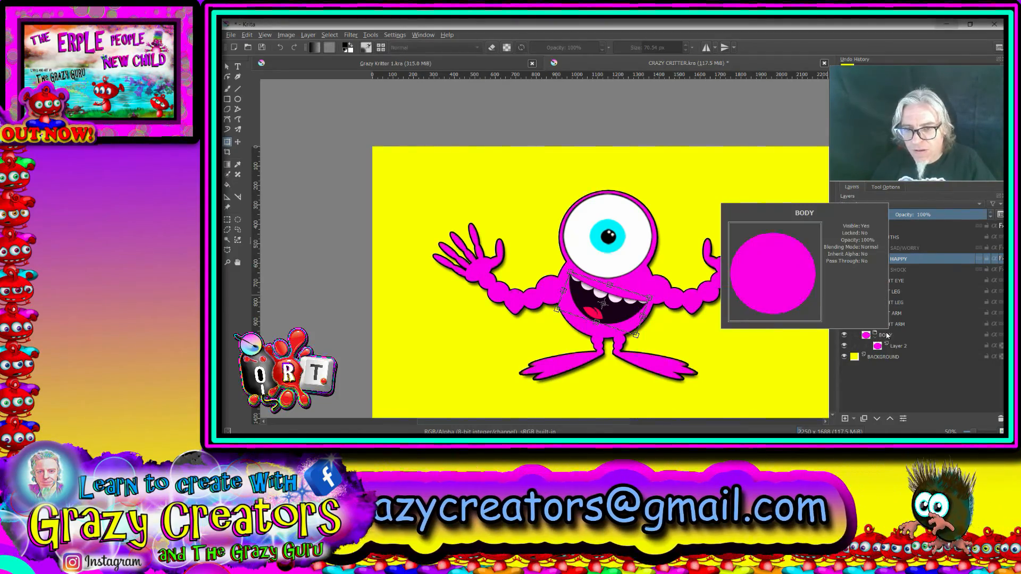
{"action": "left_click", "coordinate": [875, 338]}
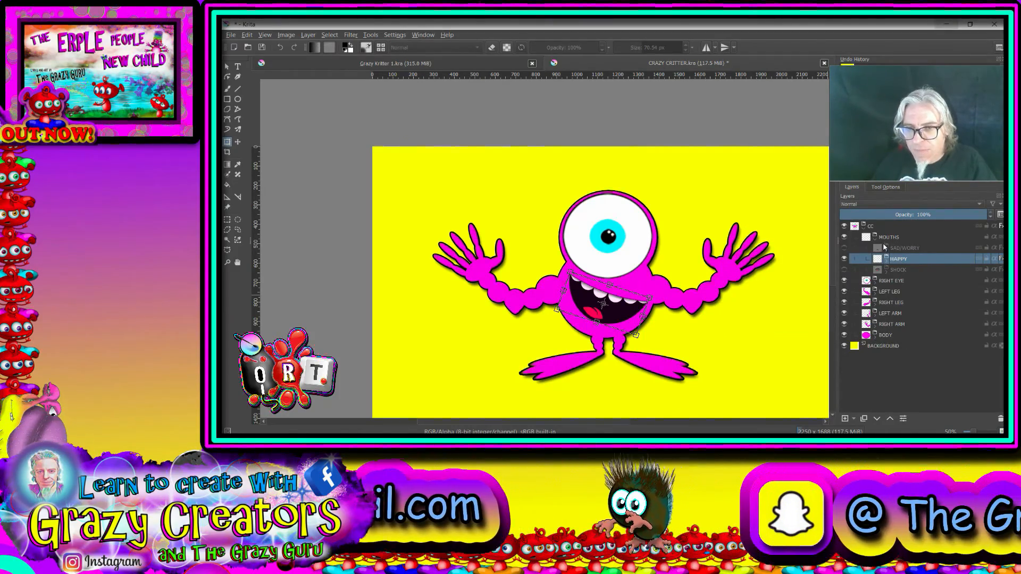
{"action": "left_click", "coordinate": [875, 239]}
{"action": "left_click", "coordinate": [891, 237]}
{"action": "left_click", "coordinate": [844, 419]}
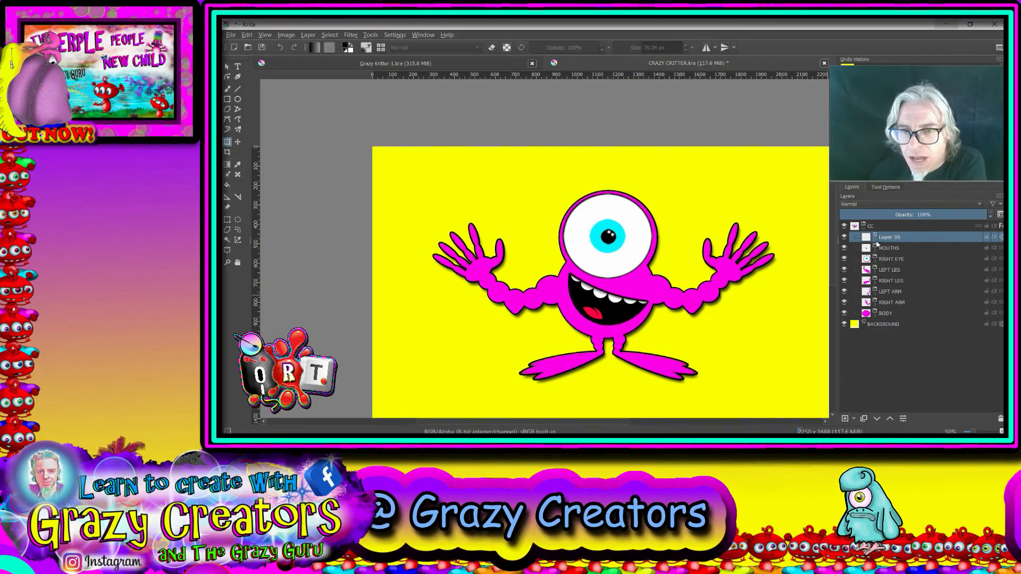
{"action": "left_click", "coordinate": [877, 419]}
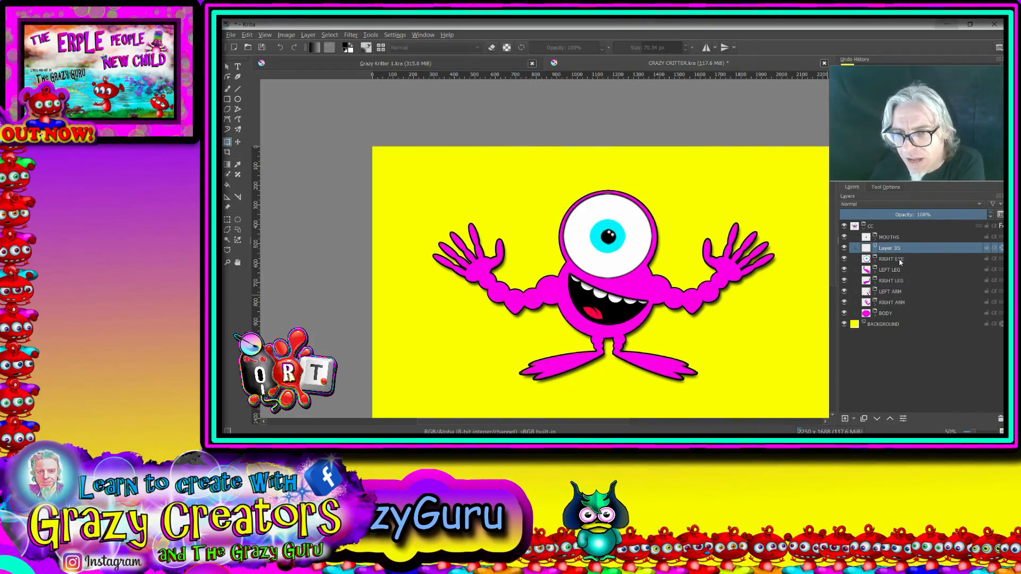
Step: Rename the RIGHT EYE group to EYE and the new layer below MOUTHS to CHEEK
{"action": "mouse_move", "coordinate": [885, 261]}
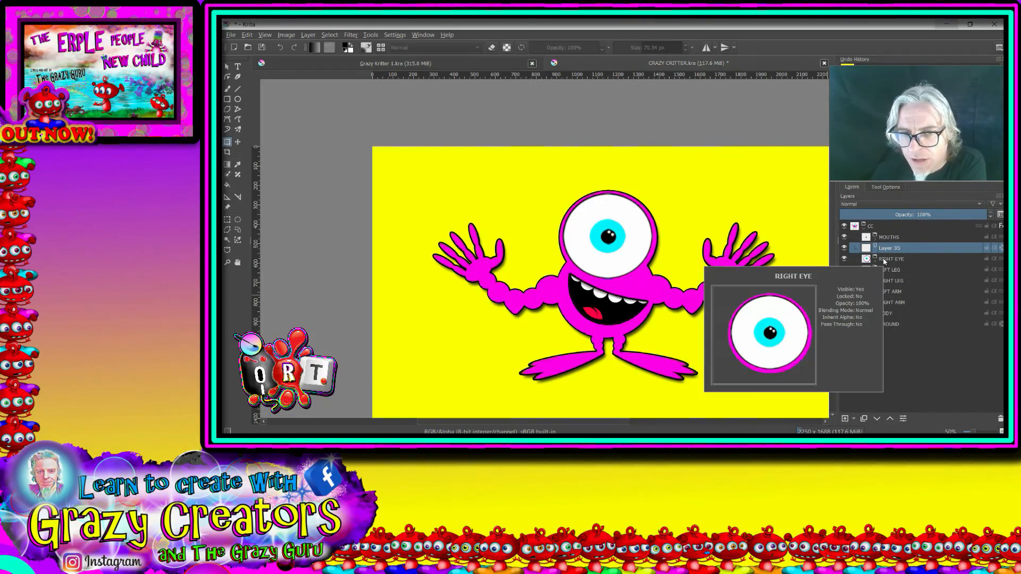
{"action": "double_click", "coordinate": [898, 259]}
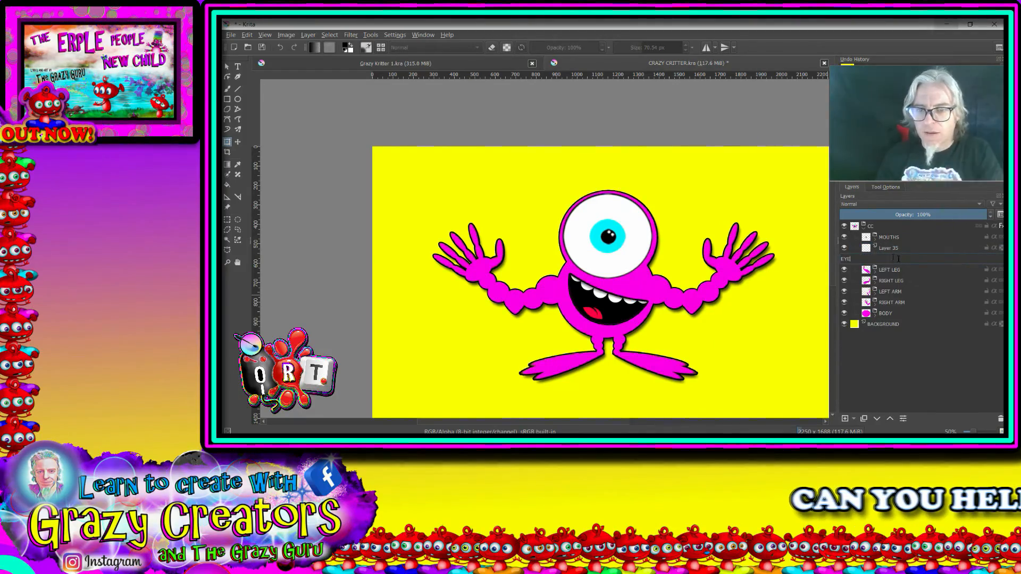
{"action": "type", "text": "EYE"}
{"action": "left_click", "coordinate": [890, 249]}
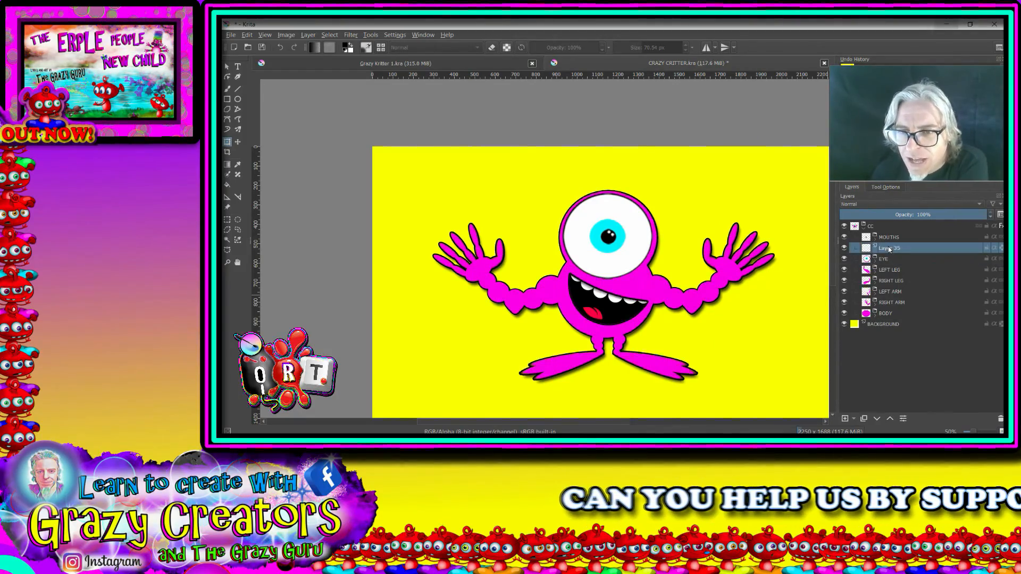
{"action": "double_click", "coordinate": [890, 248]}
{"action": "type", "text": "CH"}
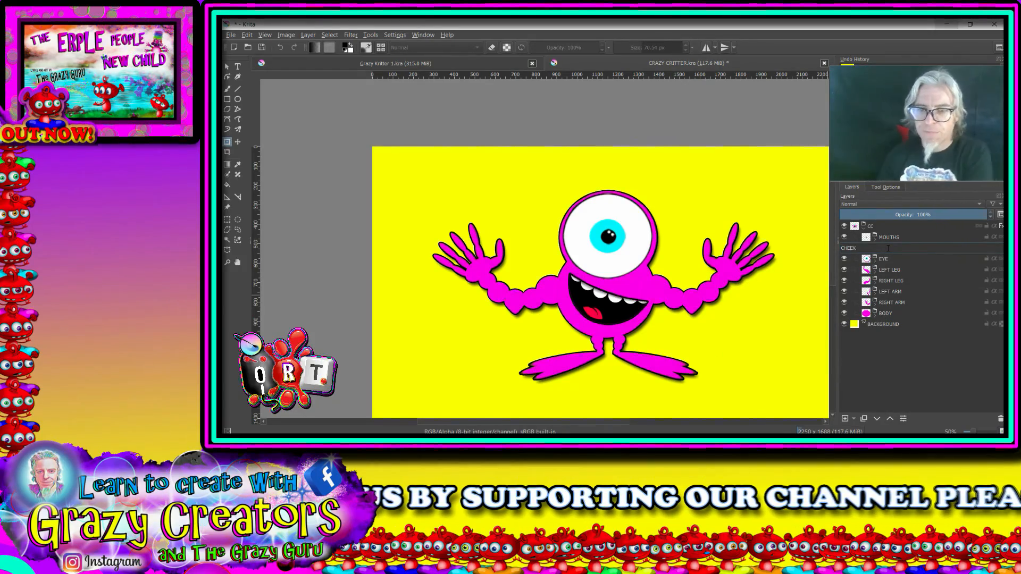
{"action": "type", "text": "EEK"}
Step: Stamp a circle in the body's pink on the CHEEK layer over the eye's lower edge, using the Basic-5 Size brush at about 206 px
{"action": "left_click", "coordinate": [227, 89]}
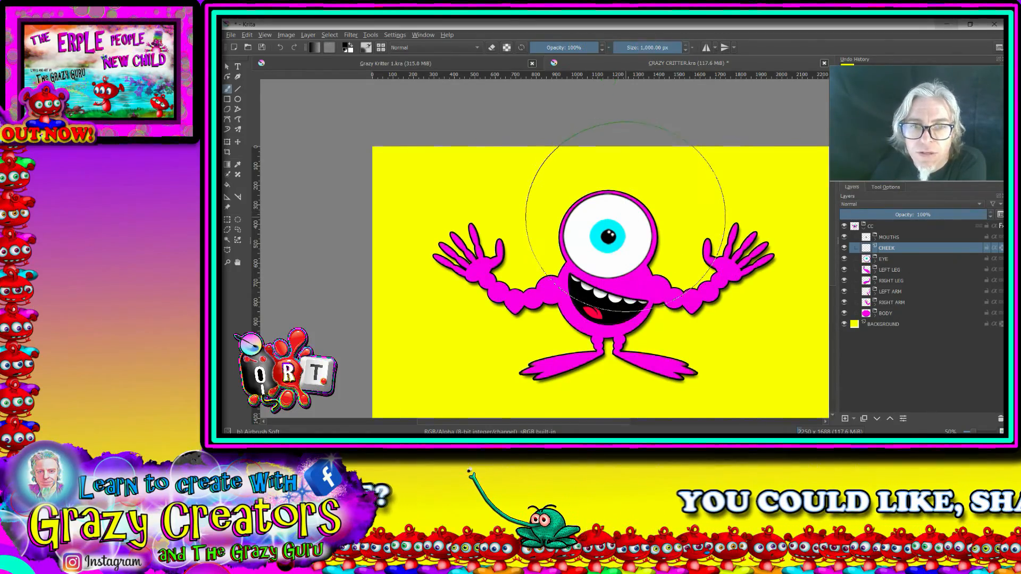
{"action": "right_click", "coordinate": [626, 220]}
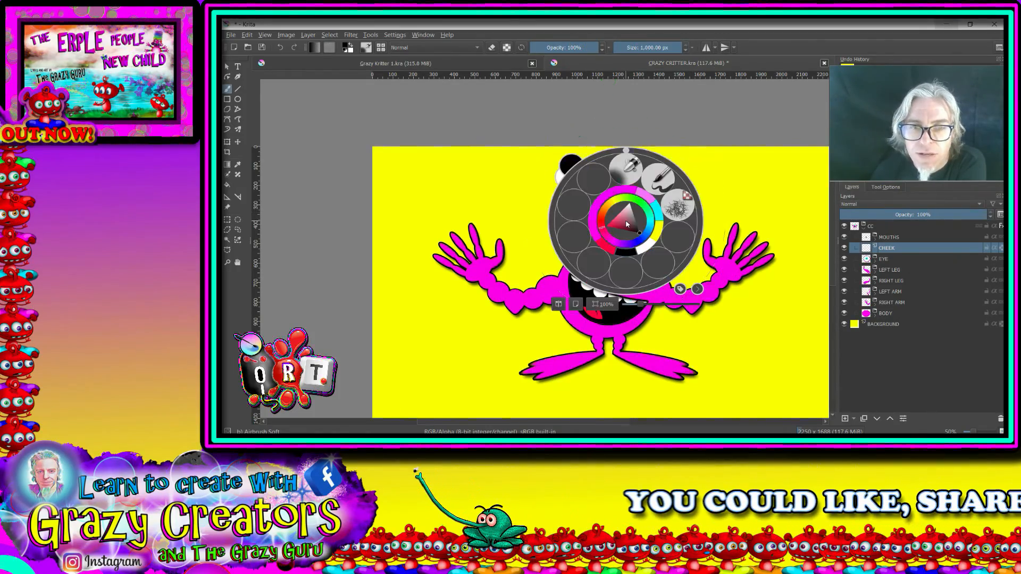
{"action": "left_click", "coordinate": [659, 179]}
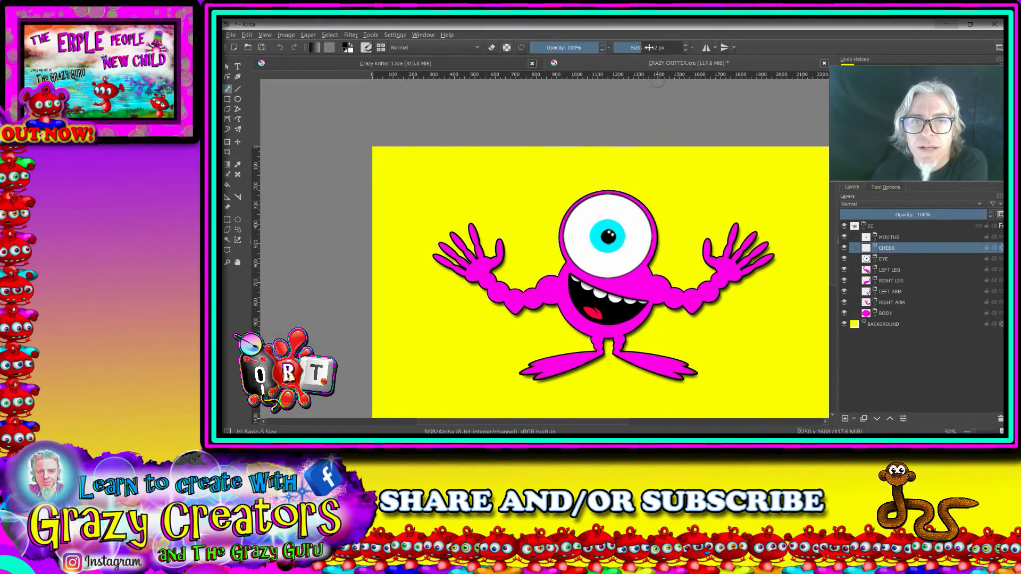
{"action": "left_click", "coordinate": [238, 166]}
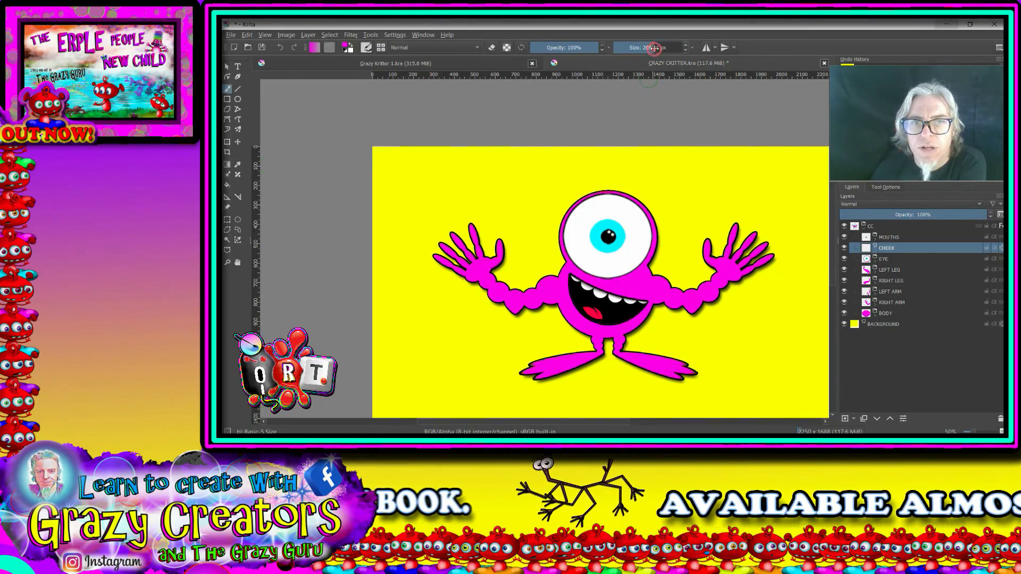
{"action": "scroll", "coordinate": [587, 284], "scroll_direction": "up", "scroll_amount": 3}
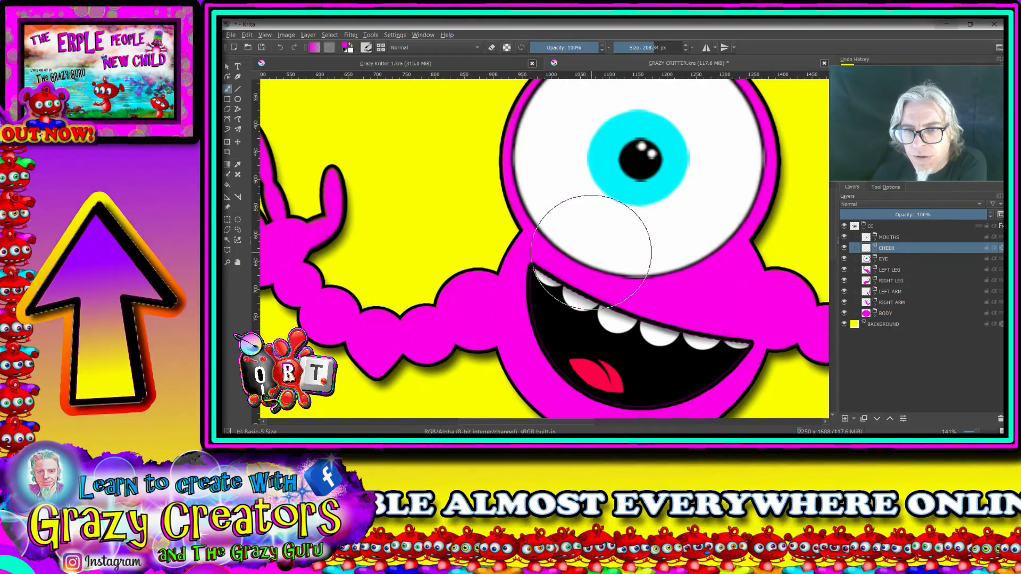
{"action": "left_click", "coordinate": [591, 247]}
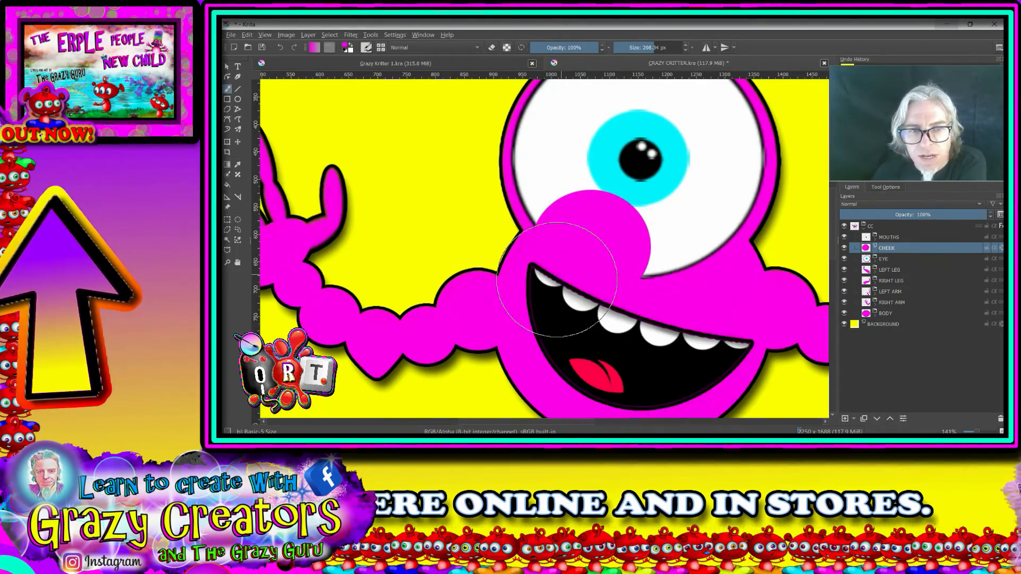
Step: Transform the CHEEK circle by stretching it wider, rotating it clockwise and lowering it over the eye's lower edge above the grin
{"action": "left_click", "coordinate": [227, 142]}
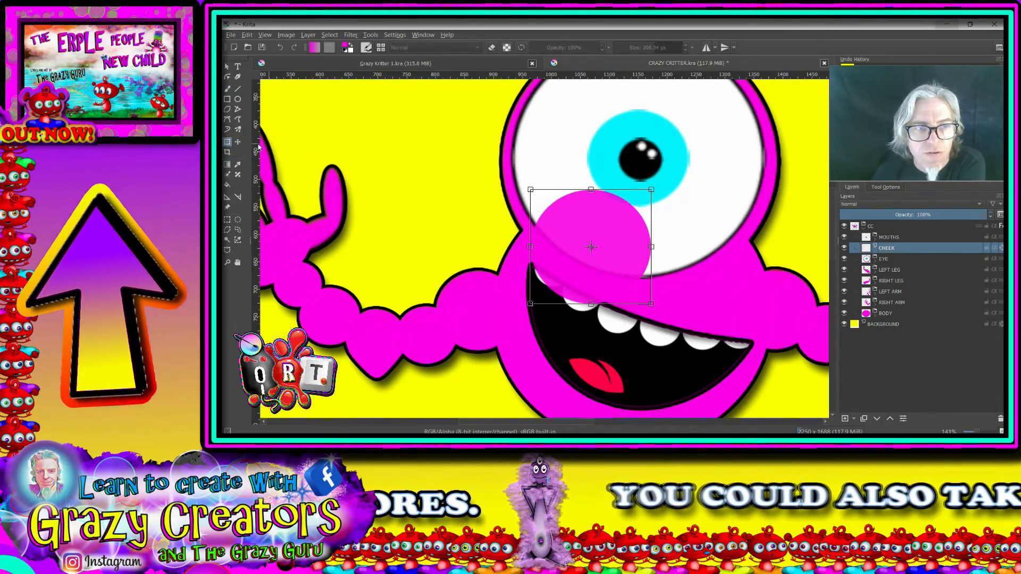
{"action": "left_click_drag", "start_coordinate": [652, 248], "coordinate": [789, 248]}
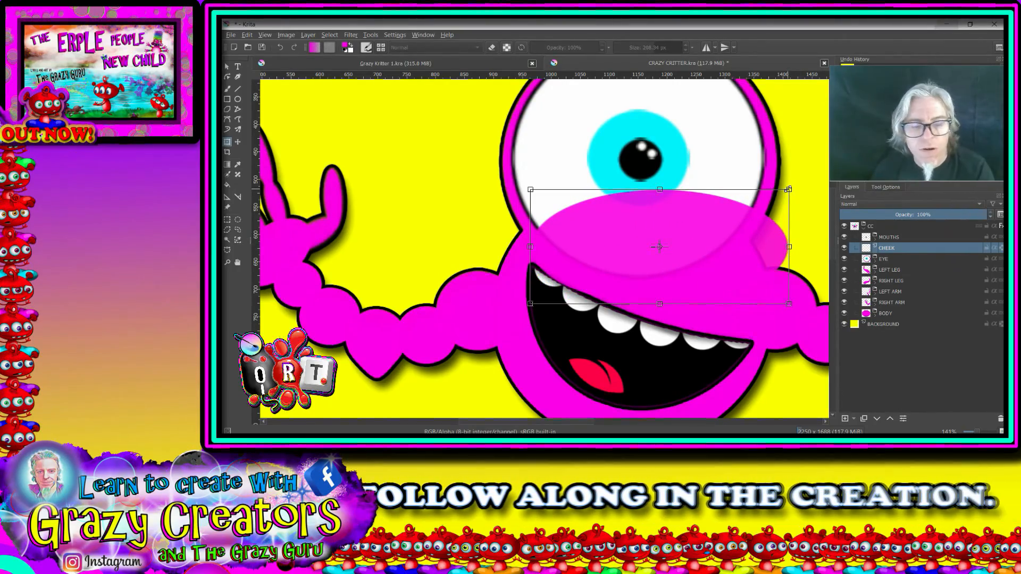
{"action": "left_click_drag", "start_coordinate": [789, 189], "coordinate": [739, 232]}
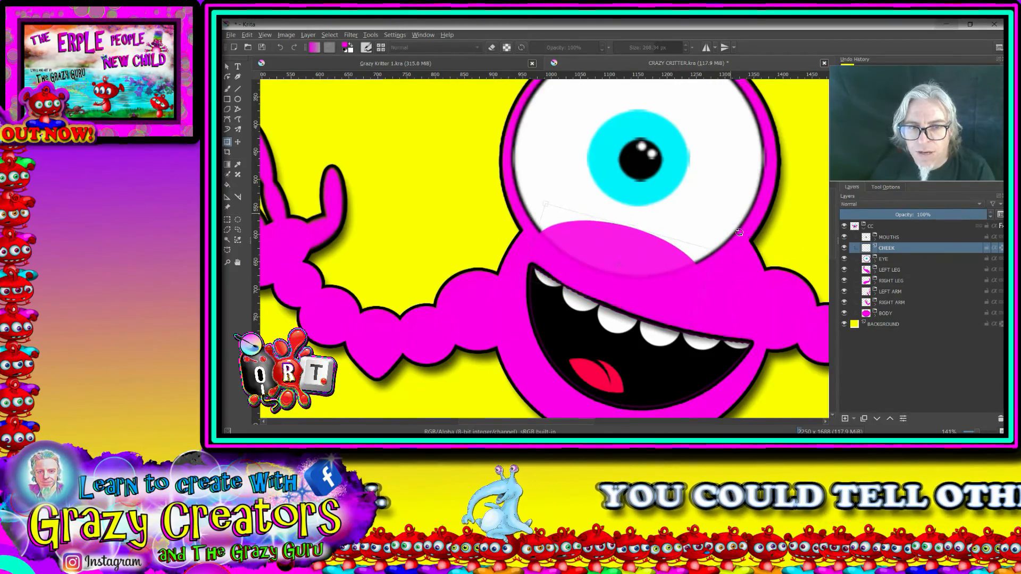
{"action": "left_click_drag", "start_coordinate": [638, 243], "coordinate": [639, 274]}
{"action": "left_click_drag", "start_coordinate": [684, 301], "coordinate": [662, 294]}
{"action": "left_click_drag", "start_coordinate": [602, 234], "coordinate": [576, 269]}
{"action": "left_click", "coordinate": [886, 272]}
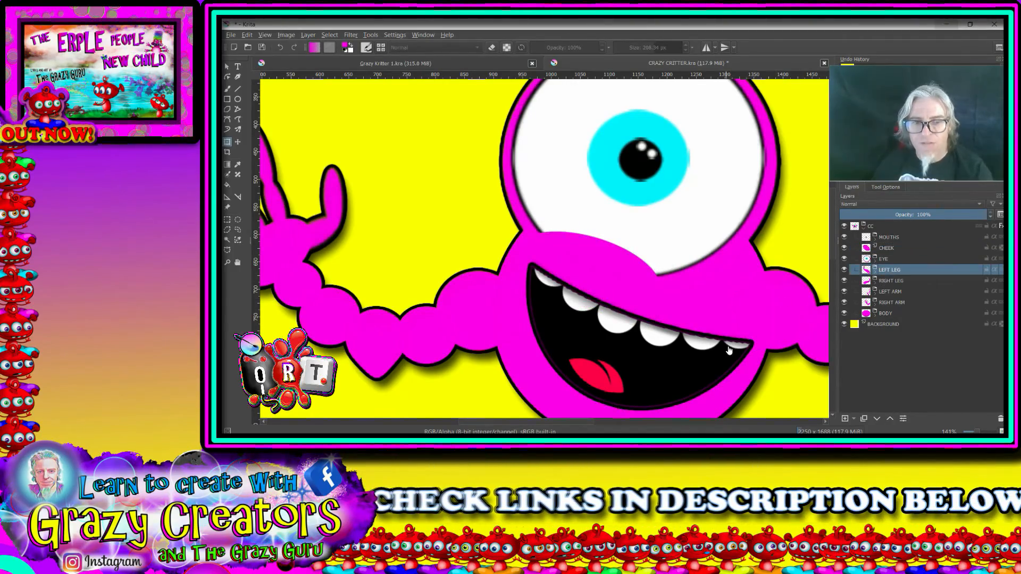
Step: Examine the whole critter at several zoom levels to judge how the cheek sits between the eye and the grin
{"action": "scroll", "coordinate": [725, 350], "scroll_direction": "down", "scroll_amount": 3}
{"action": "left_click_drag", "start_coordinate": [717, 351], "coordinate": [613, 274]}
{"action": "scroll", "coordinate": [588, 204], "scroll_direction": "down", "scroll_amount": 1}
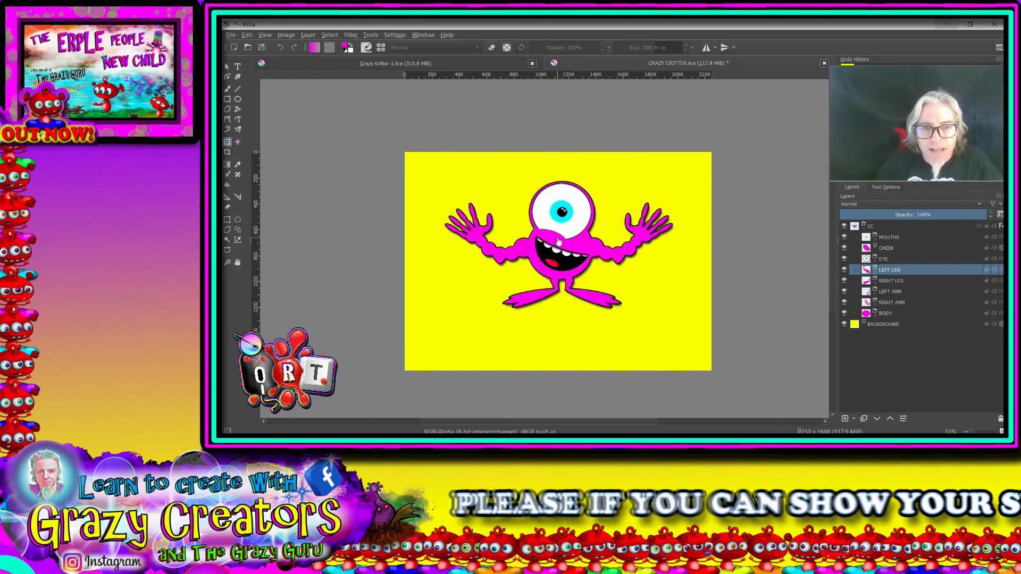
{"action": "scroll", "coordinate": [557, 242], "scroll_direction": "up", "scroll_amount": 3}
{"action": "scroll", "coordinate": [561, 234], "scroll_direction": "down", "scroll_amount": 4}
{"action": "left_click_drag", "start_coordinate": [562, 201], "coordinate": [571, 287]}
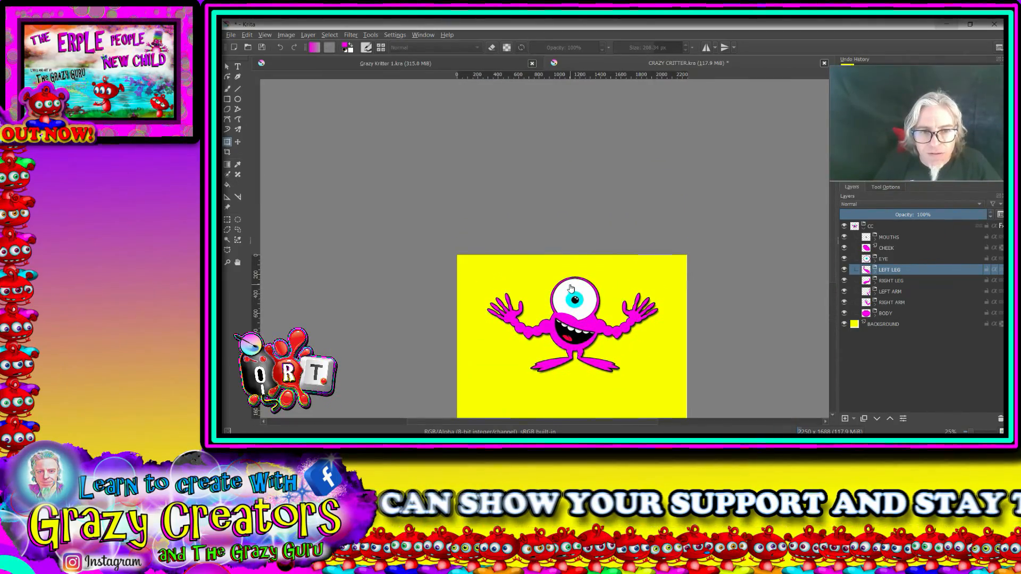
{"action": "scroll", "coordinate": [571, 288], "scroll_direction": "up", "scroll_amount": 2}
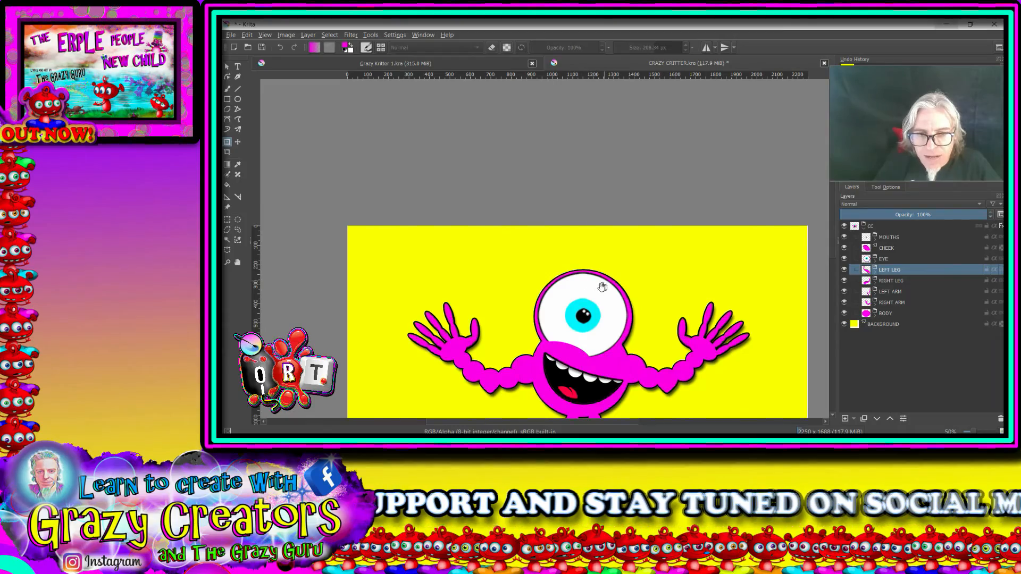
{"action": "scroll", "coordinate": [598, 290], "scroll_direction": "down", "scroll_amount": 2}
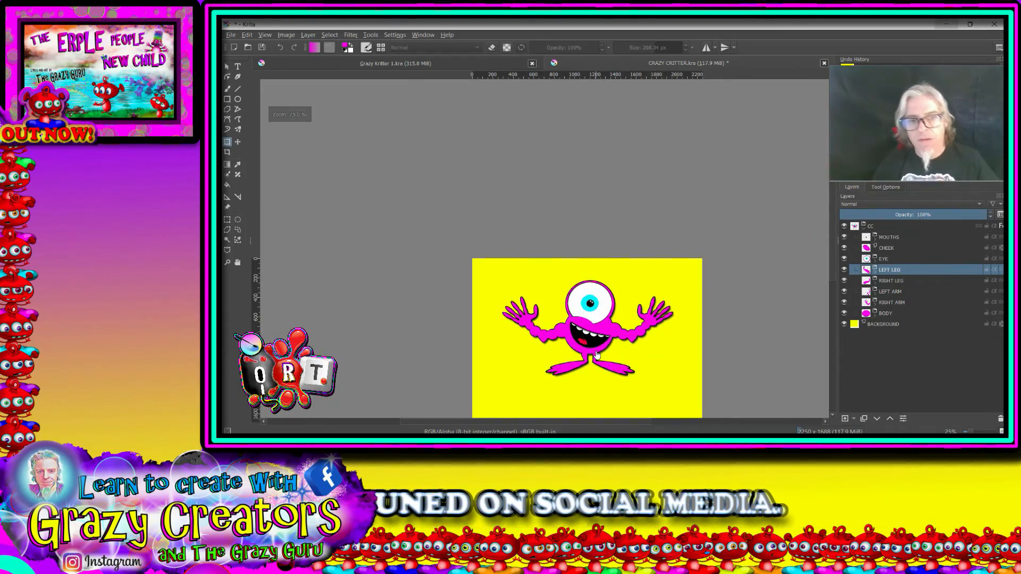
{"action": "scroll", "coordinate": [597, 355], "scroll_direction": "up", "scroll_amount": 2}
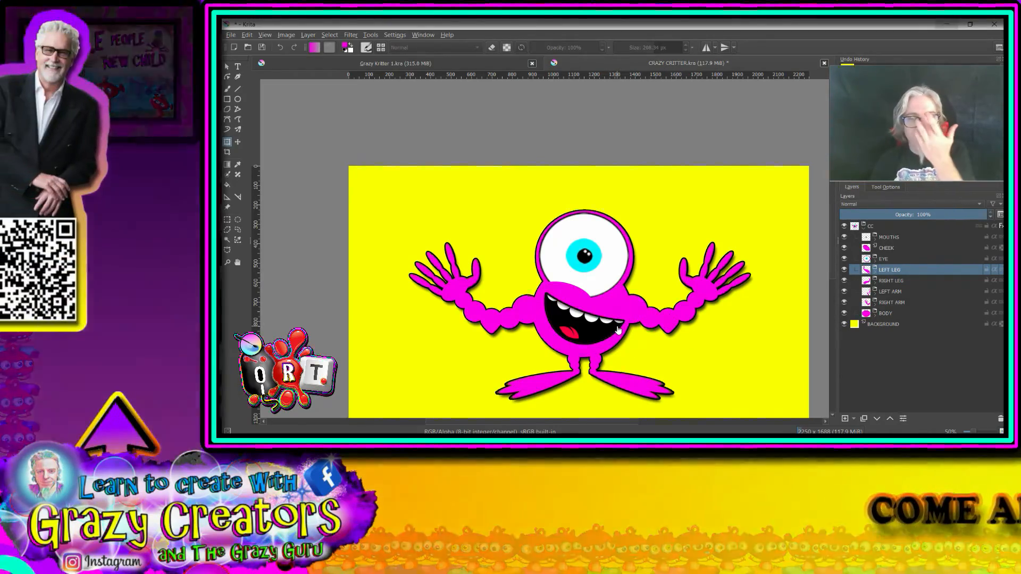
{"action": "scroll", "coordinate": [632, 333], "scroll_direction": "down", "scroll_amount": 1}
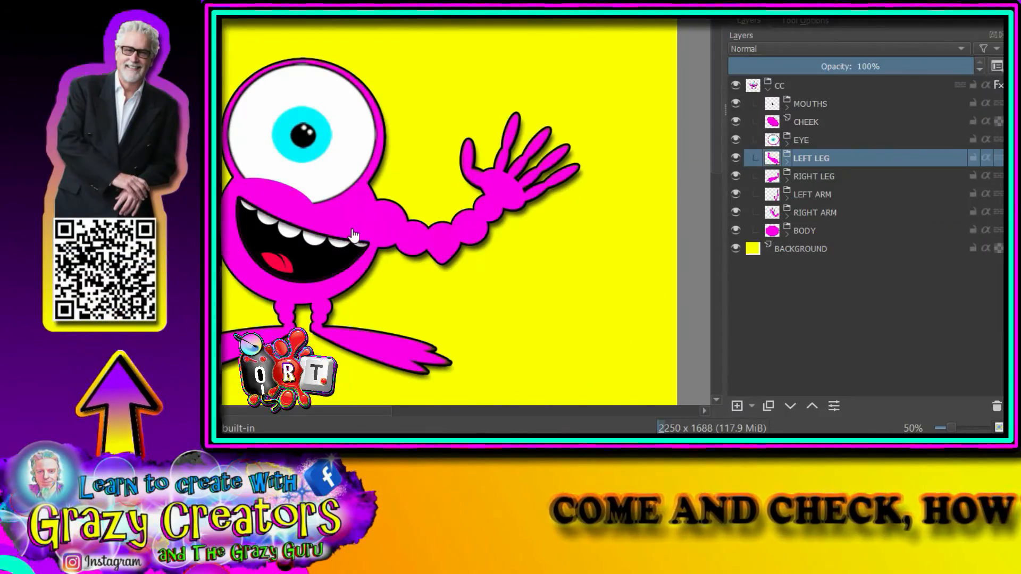
{"action": "left_click_drag", "start_coordinate": [354, 235], "coordinate": [289, 237]}
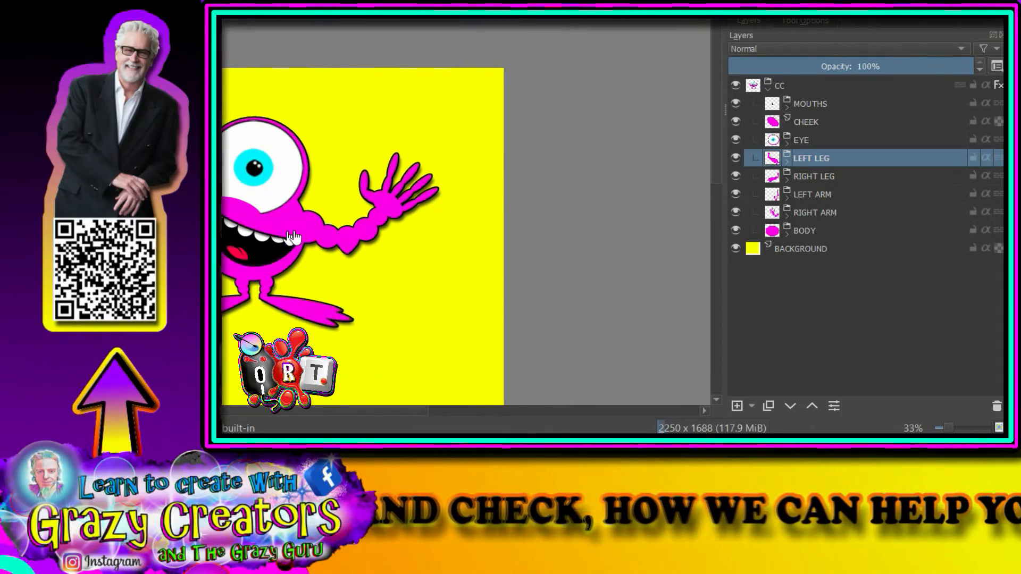
Step: Add a new paint layer above the BODY group, put it in its own group and name that group HAIR
{"action": "left_click", "coordinate": [813, 104]}
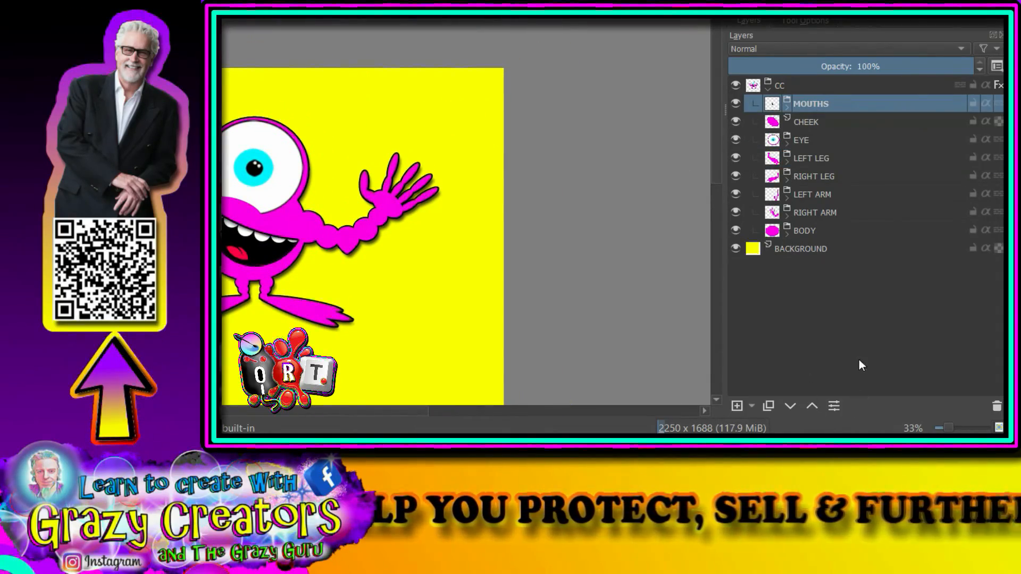
{"action": "left_click", "coordinate": [805, 227]}
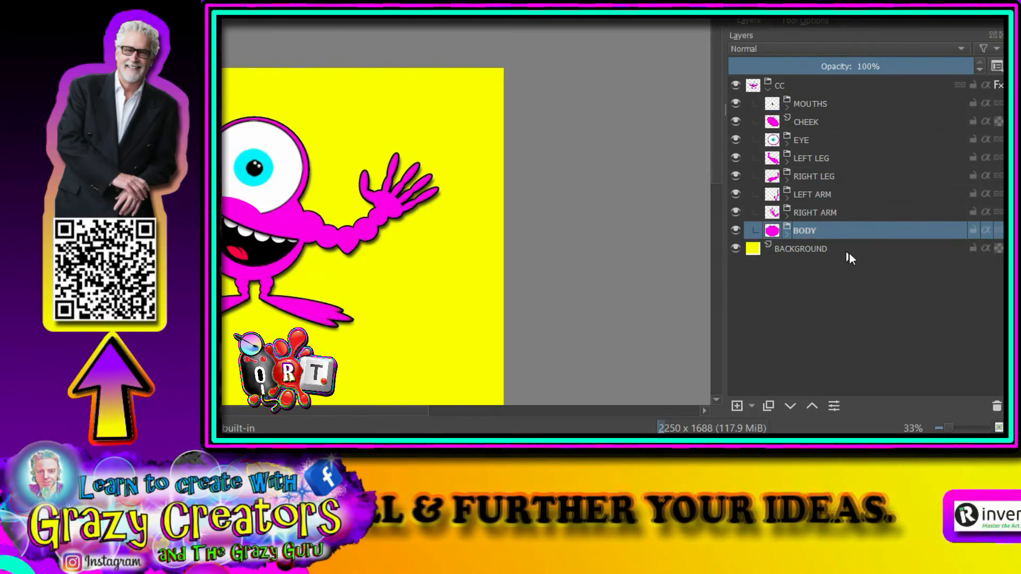
{"action": "left_click", "coordinate": [736, 407]}
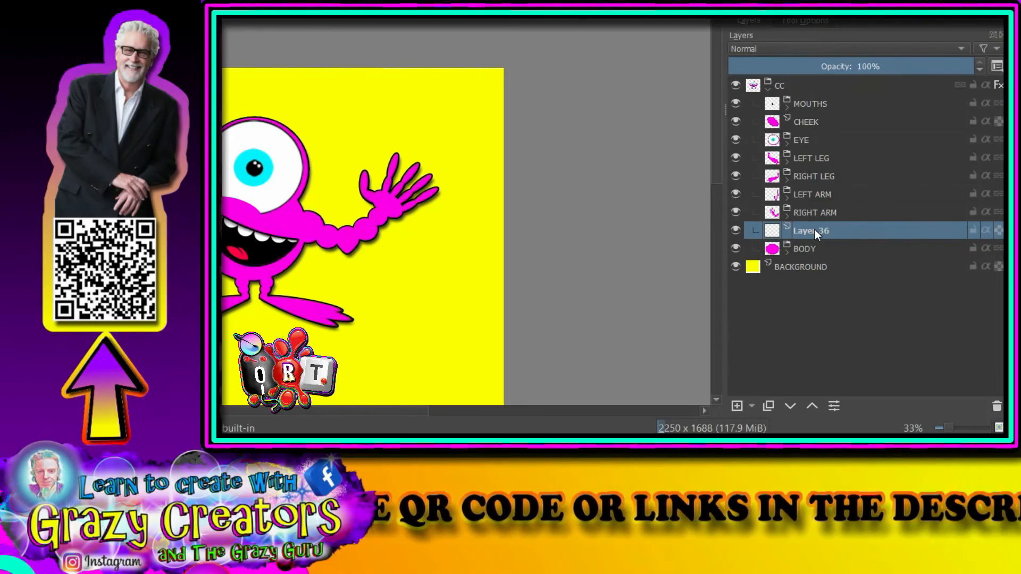
{"action": "key", "text": "ctrl+g"}
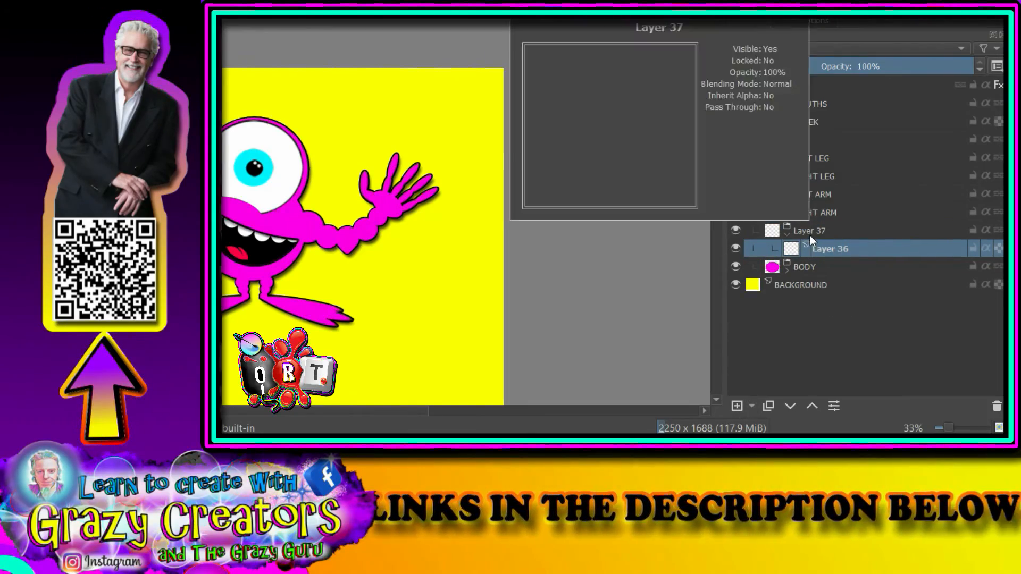
{"action": "double_click", "coordinate": [810, 231]}
{"action": "type", "text": "HAIR"}
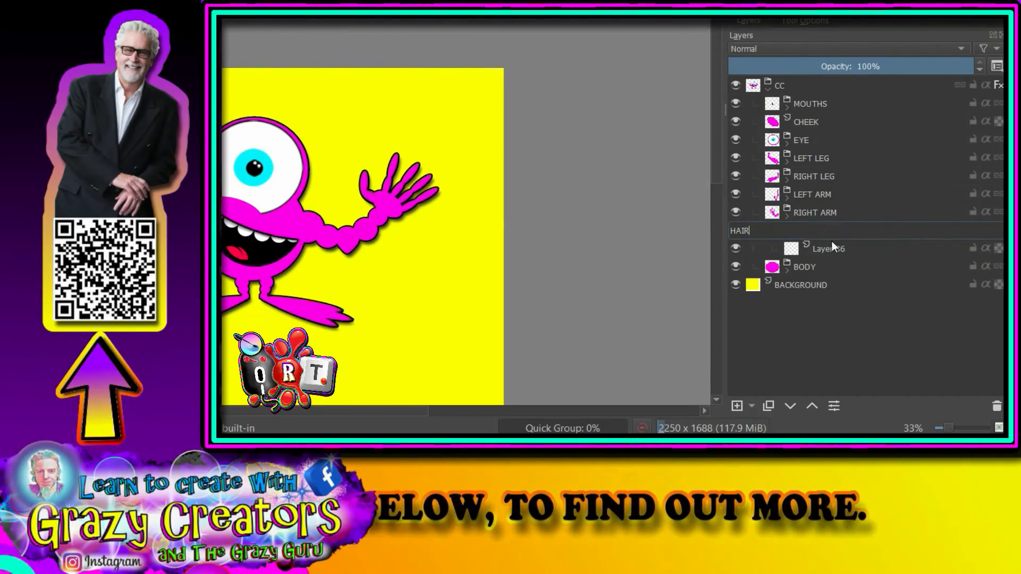
{"action": "left_click", "coordinate": [837, 254]}
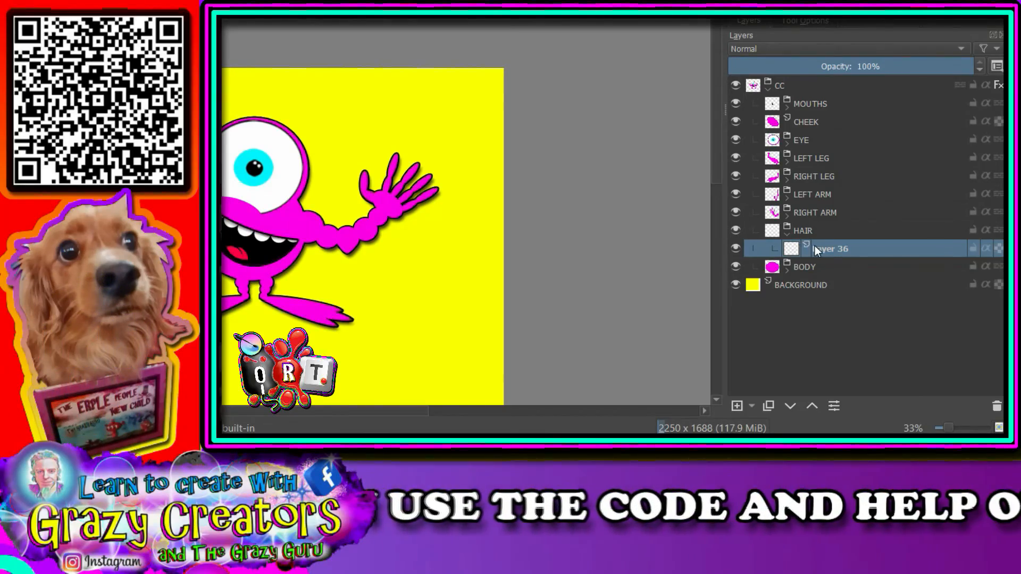
Step: Move the collapsed HAIR group out of CC to just above BACKGROUND, and collapse the CC group
{"action": "left_click", "coordinate": [788, 232]}
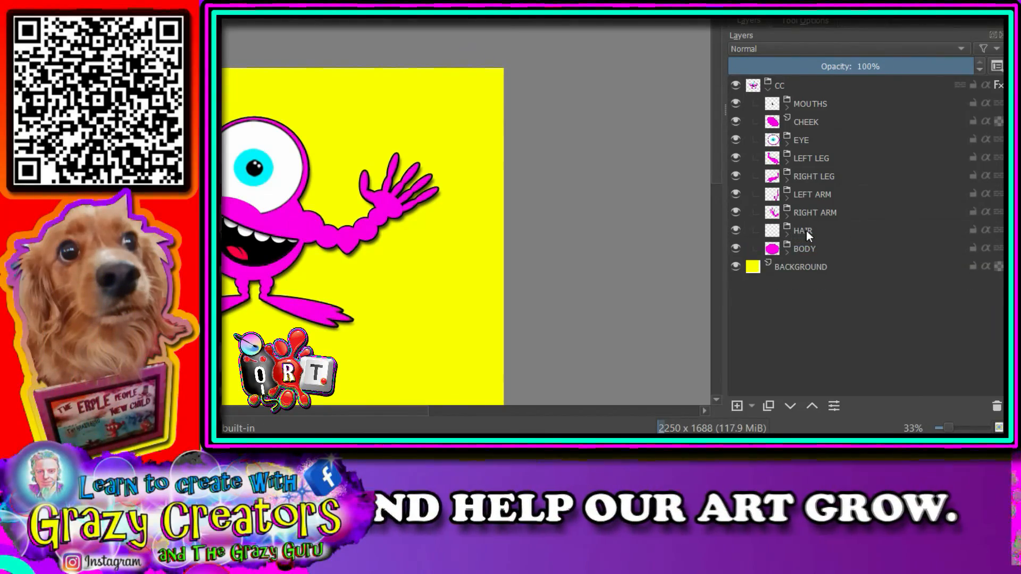
{"action": "left_click_drag", "start_coordinate": [806, 231], "coordinate": [823, 264]}
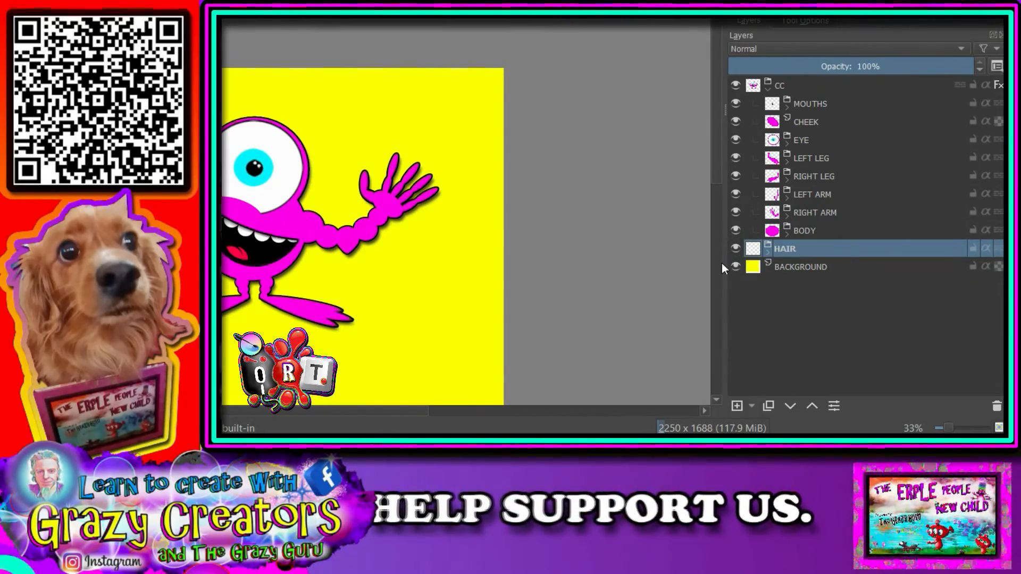
{"action": "left_click", "coordinate": [768, 88]}
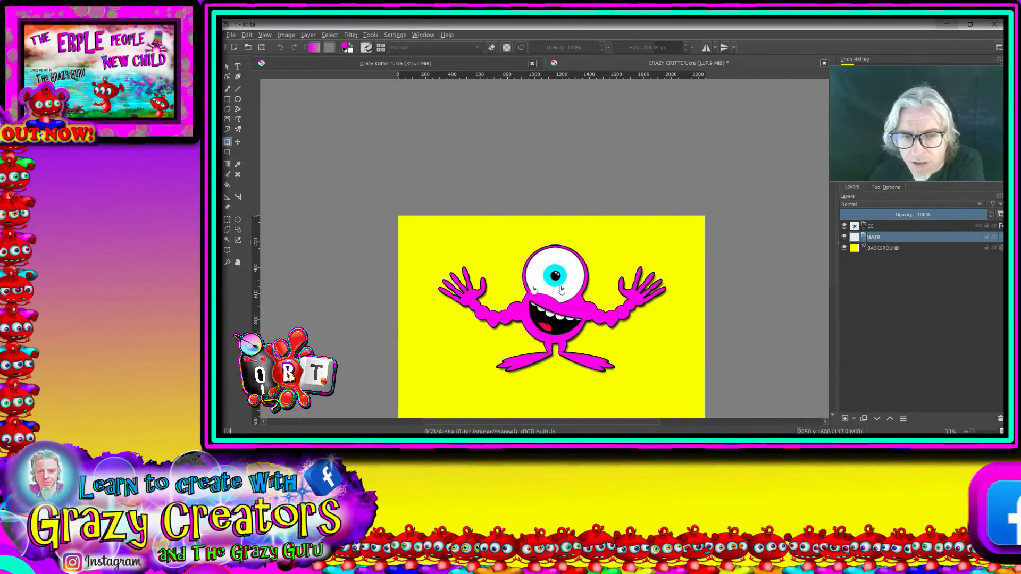
Step: Switch to the Freehand Brush and reduce its size to about 30 px
{"action": "left_click", "coordinate": [227, 88]}
{"action": "scroll", "coordinate": [572, 271], "scroll_direction": "up", "scroll_amount": 4}
{"action": "left_click_drag", "start_coordinate": [573, 271], "coordinate": [595, 334]}
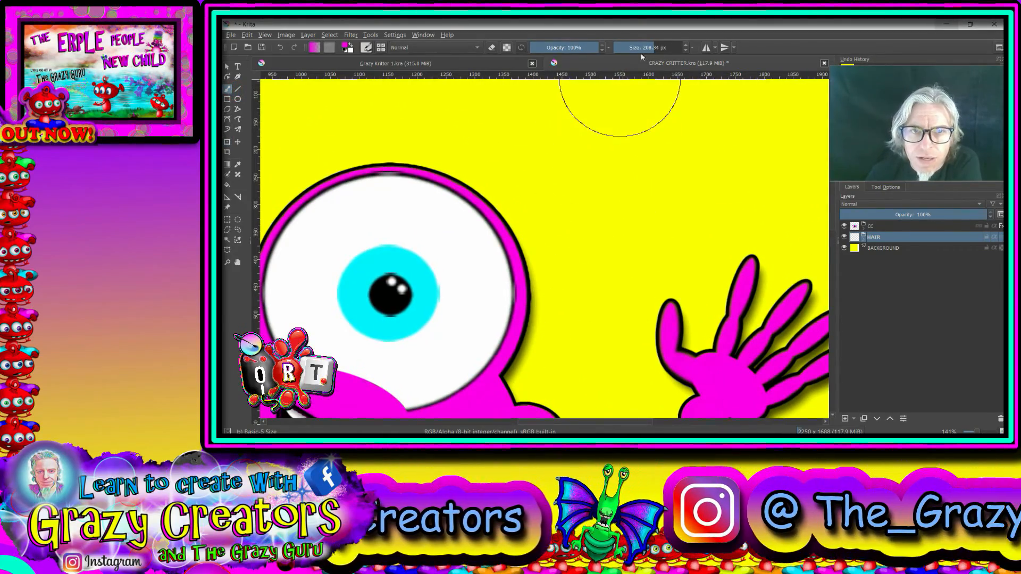
{"action": "left_click_drag", "start_coordinate": [642, 48], "coordinate": [622, 47]}
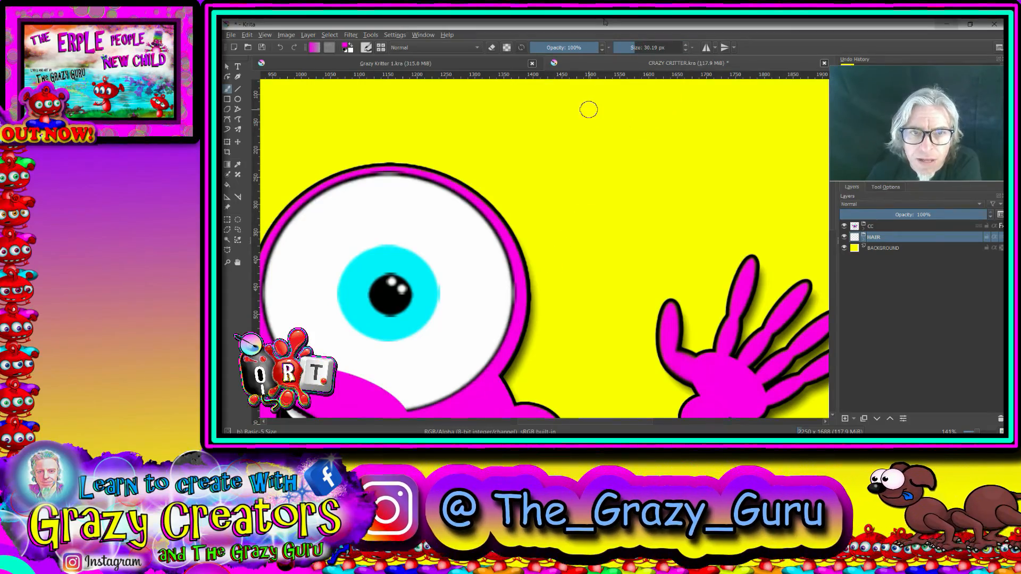
Step: Zoom in beside the upper edge of the critter's eye and set the brush colour to black
{"action": "scroll", "coordinate": [566, 388], "scroll_direction": "down", "scroll_amount": 3}
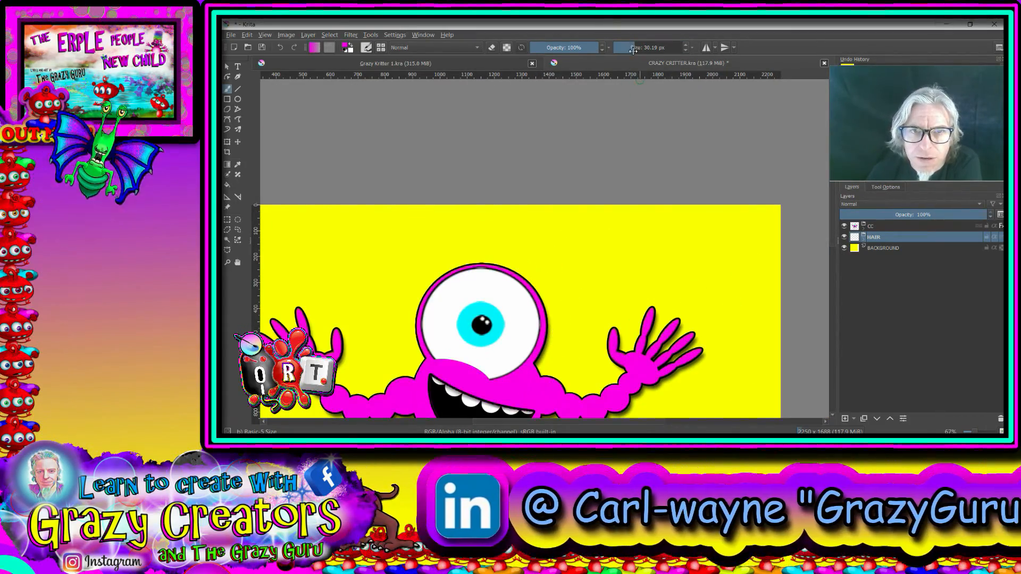
{"action": "scroll", "coordinate": [633, 50], "scroll_direction": "up", "scroll_amount": 4}
{"action": "scroll", "coordinate": [633, 50], "scroll_direction": "down", "scroll_amount": 4}
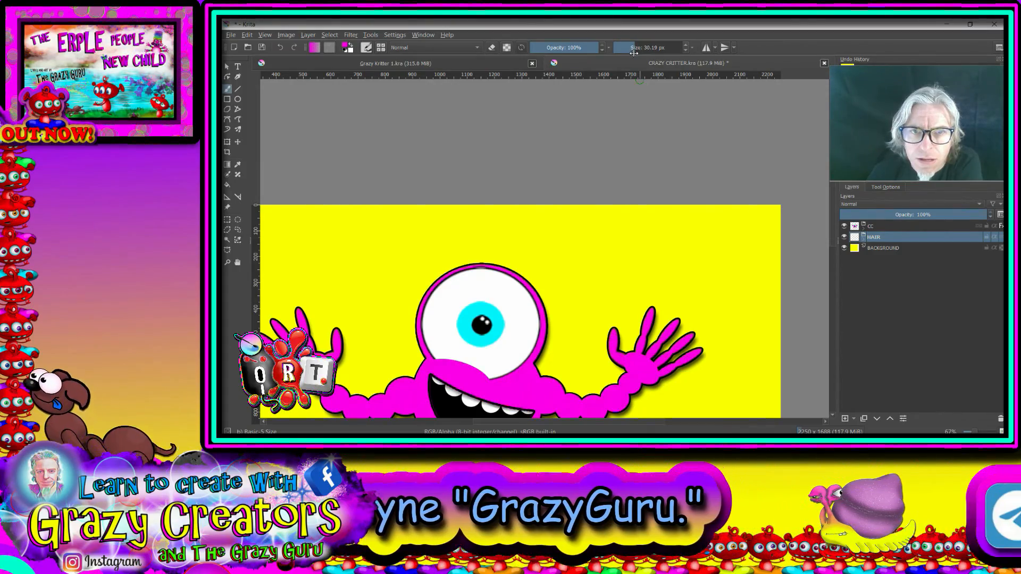
{"action": "scroll", "coordinate": [546, 358], "scroll_direction": "up", "scroll_amount": 5}
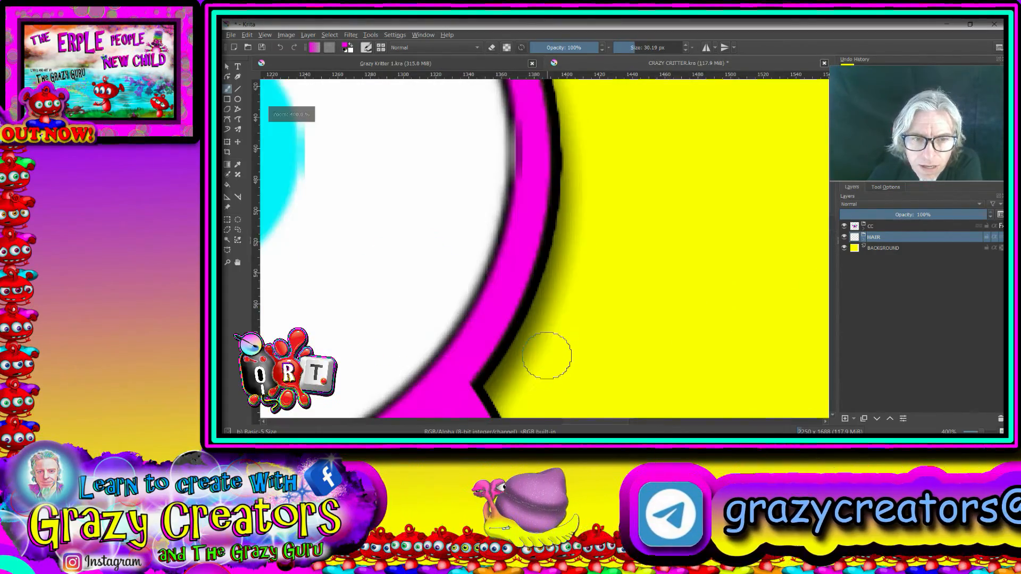
{"action": "scroll", "coordinate": [613, 279], "scroll_direction": "down", "scroll_amount": 2}
{"action": "left_click_drag", "start_coordinate": [612, 281], "coordinate": [529, 246]}
{"action": "scroll", "coordinate": [527, 237], "scroll_direction": "down", "scroll_amount": 3}
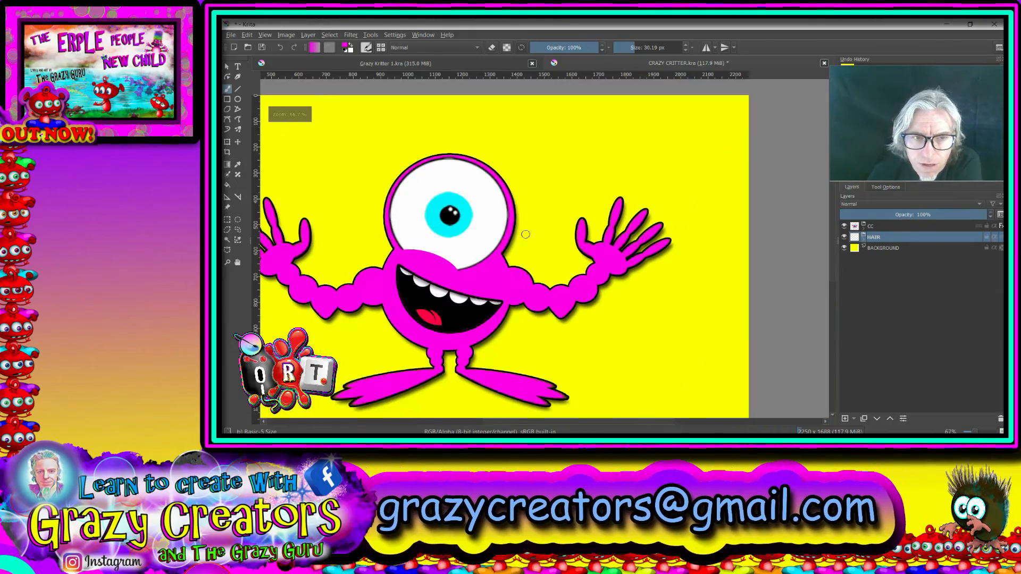
{"action": "left_click_drag", "start_coordinate": [573, 176], "coordinate": [565, 244]}
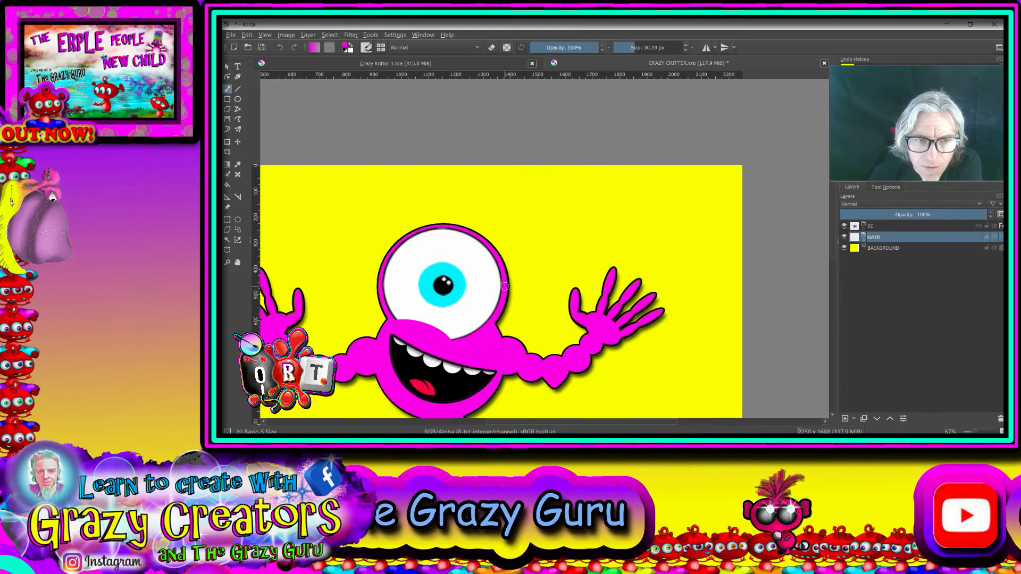
{"action": "scroll", "coordinate": [509, 263], "scroll_direction": "up", "scroll_amount": 3}
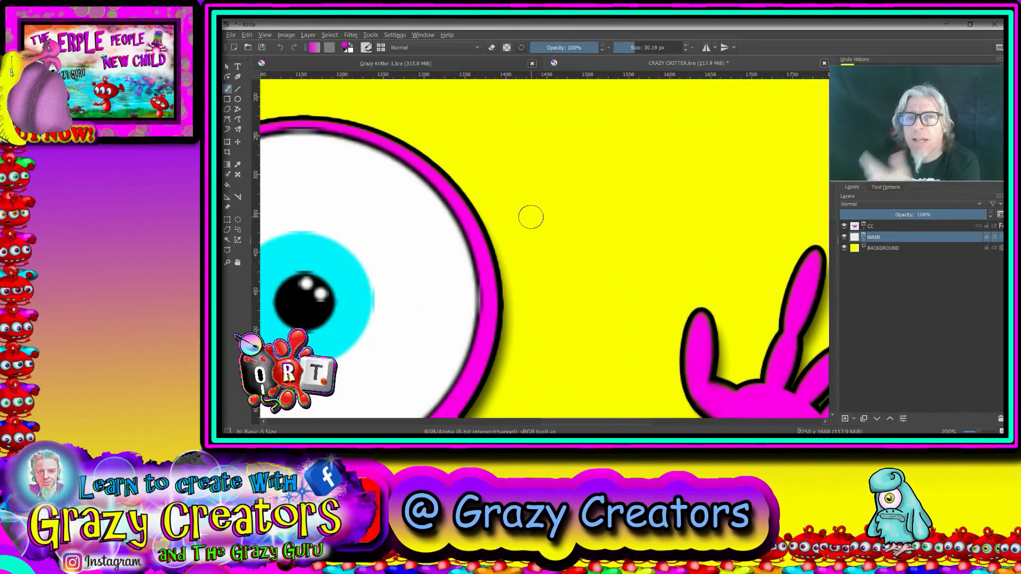
{"action": "right_click", "coordinate": [561, 193]}
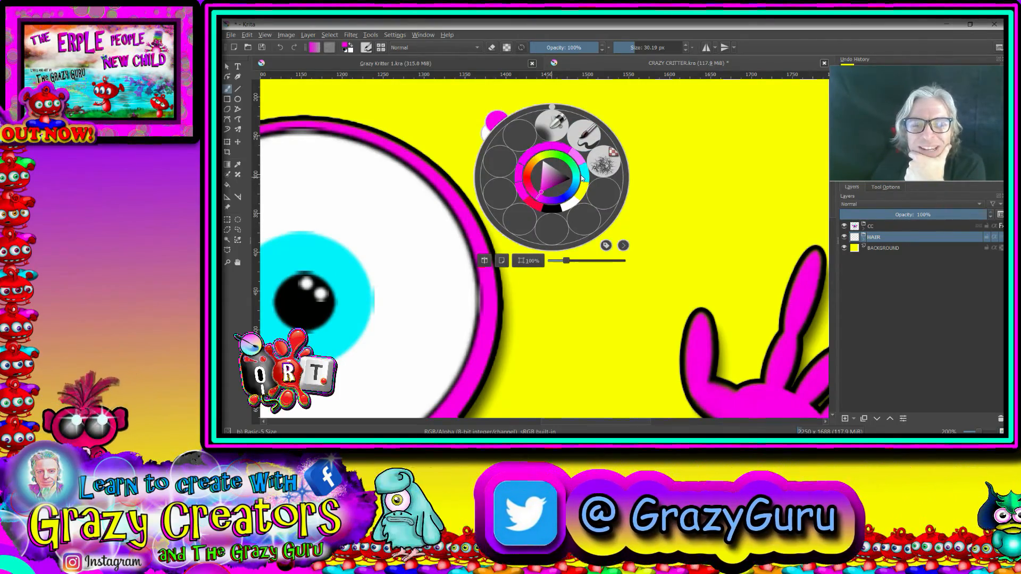
{"action": "left_click", "coordinate": [552, 209]}
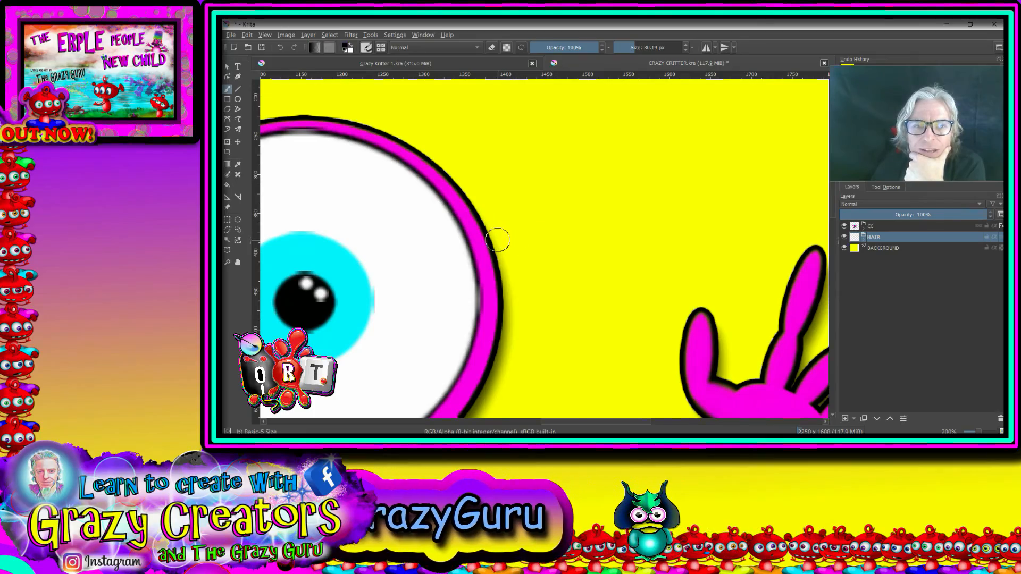
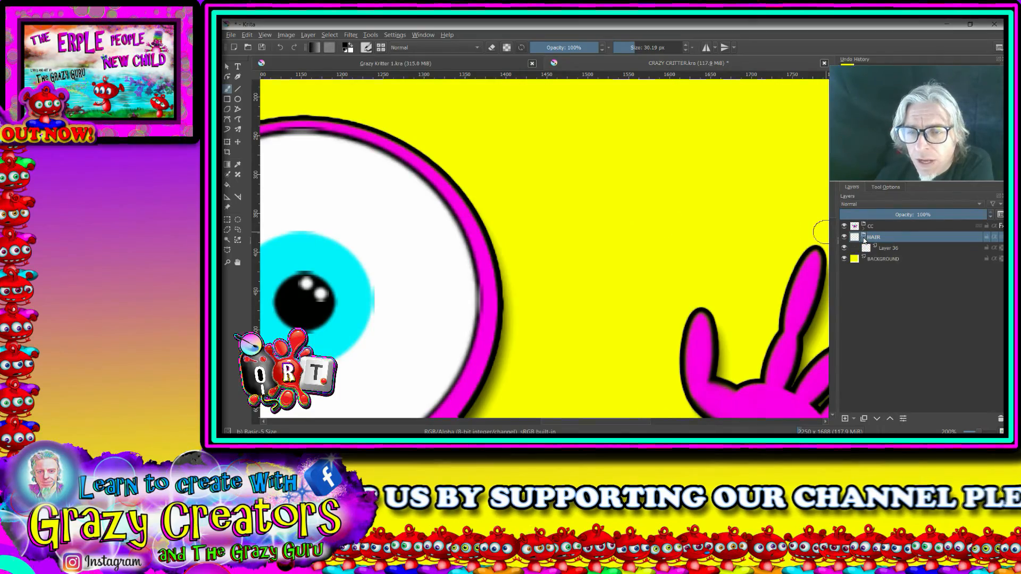
Step: Paint a wavy hair strand of touching black dots on Layer 36, running up and outward from the right of the critter's eye
{"action": "mouse_move", "coordinate": [886, 250]}
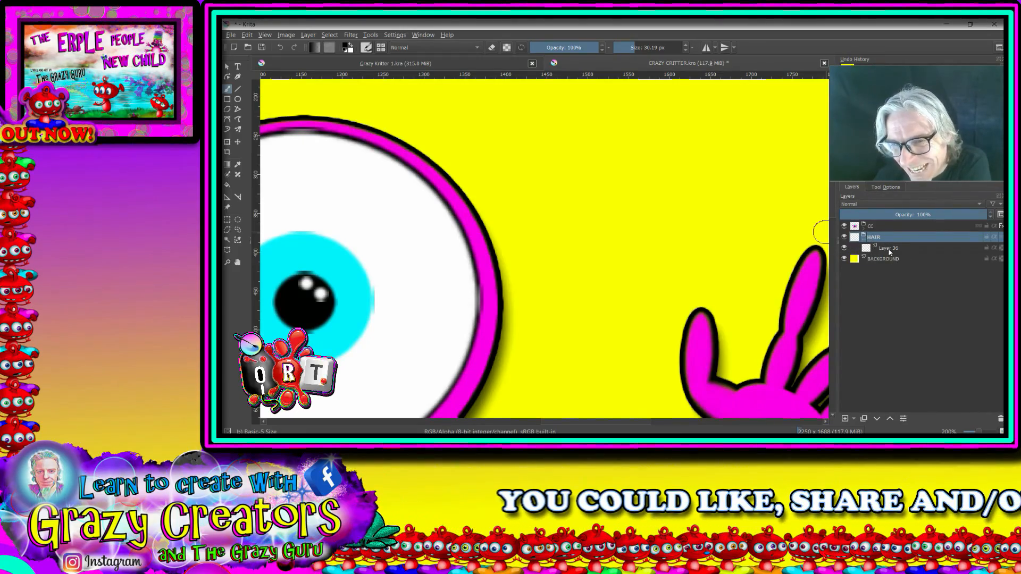
{"action": "left_click", "coordinate": [879, 249]}
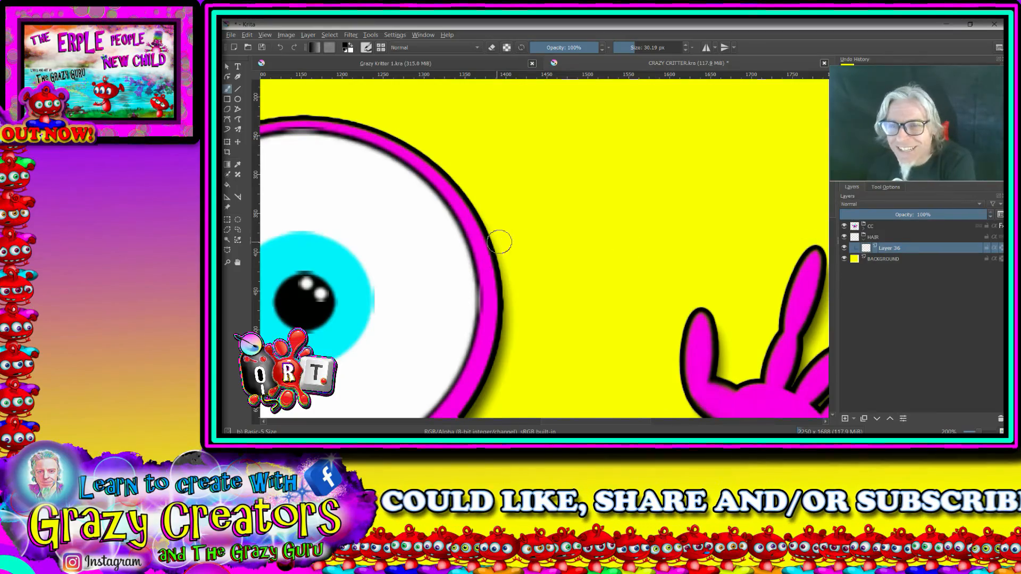
{"action": "mouse_move", "coordinate": [917, 239]}
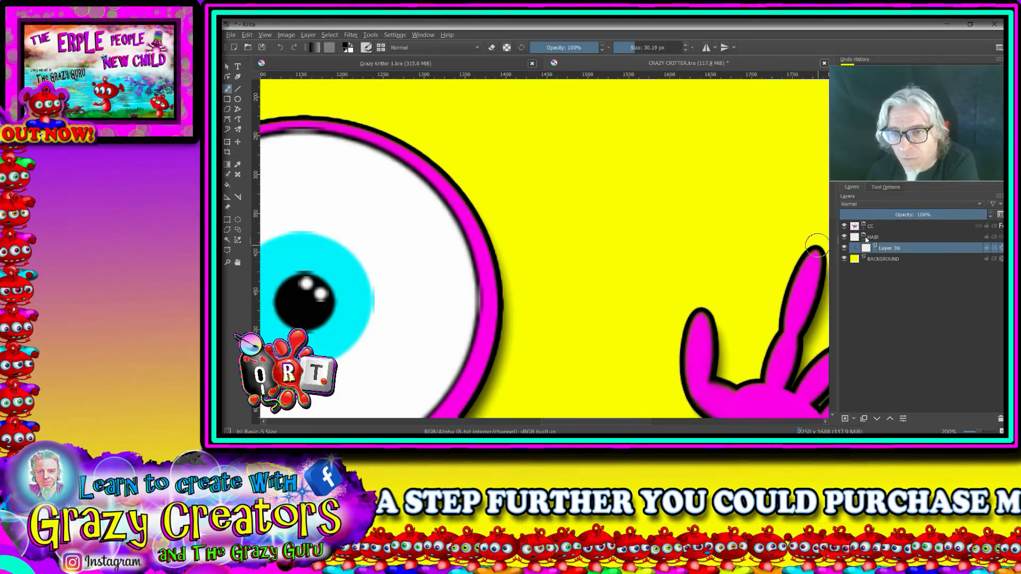
{"action": "mouse_move", "coordinate": [866, 240]}
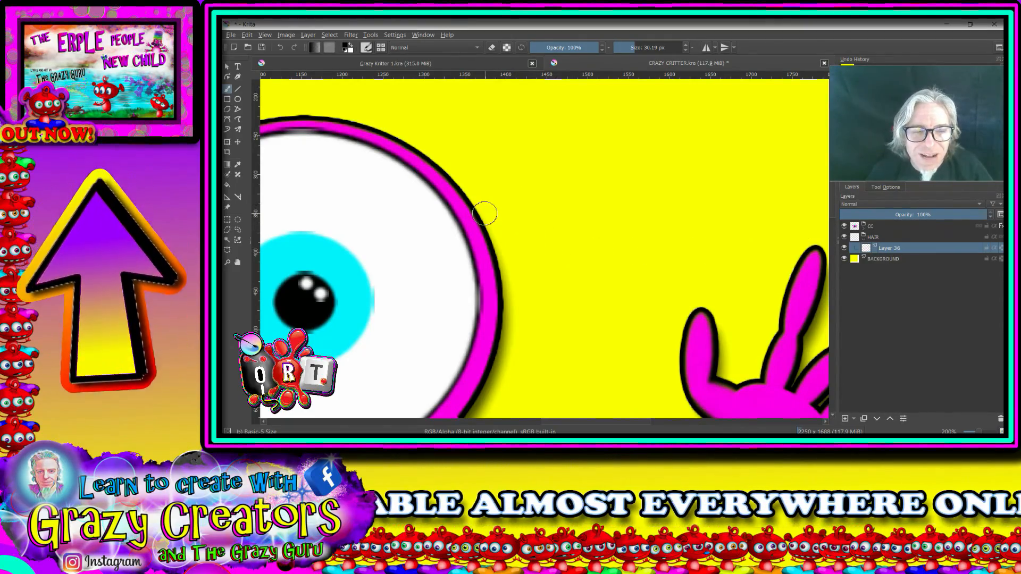
{"action": "left_click", "coordinate": [484, 214]}
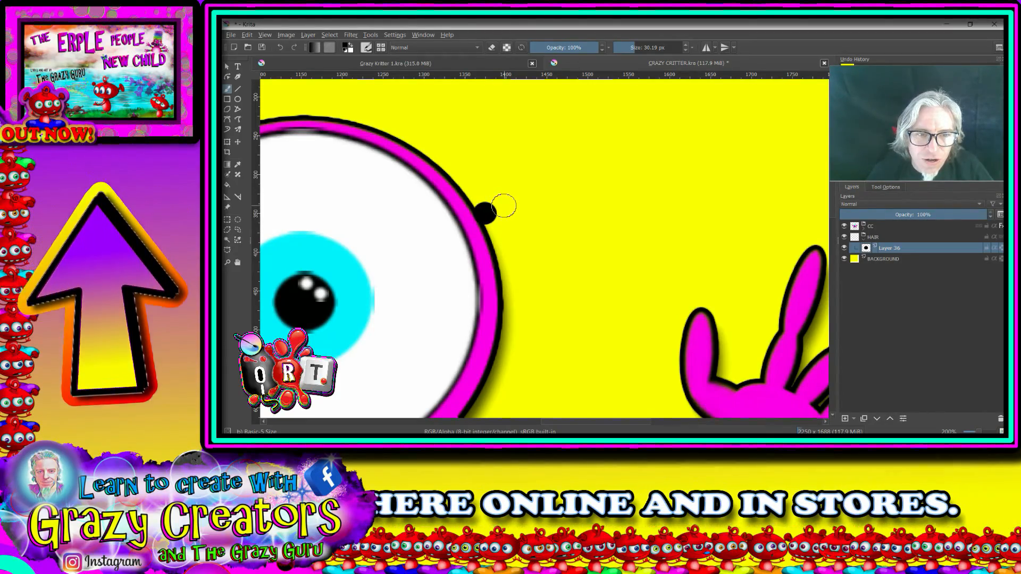
{"action": "left_click", "coordinate": [503, 203]}
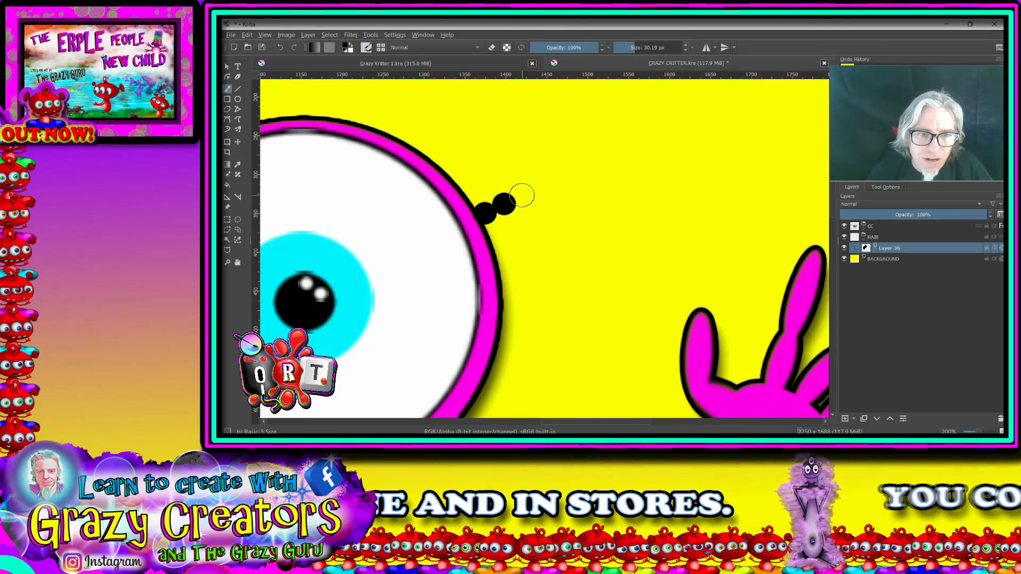
{"action": "left_click", "coordinate": [523, 193]}
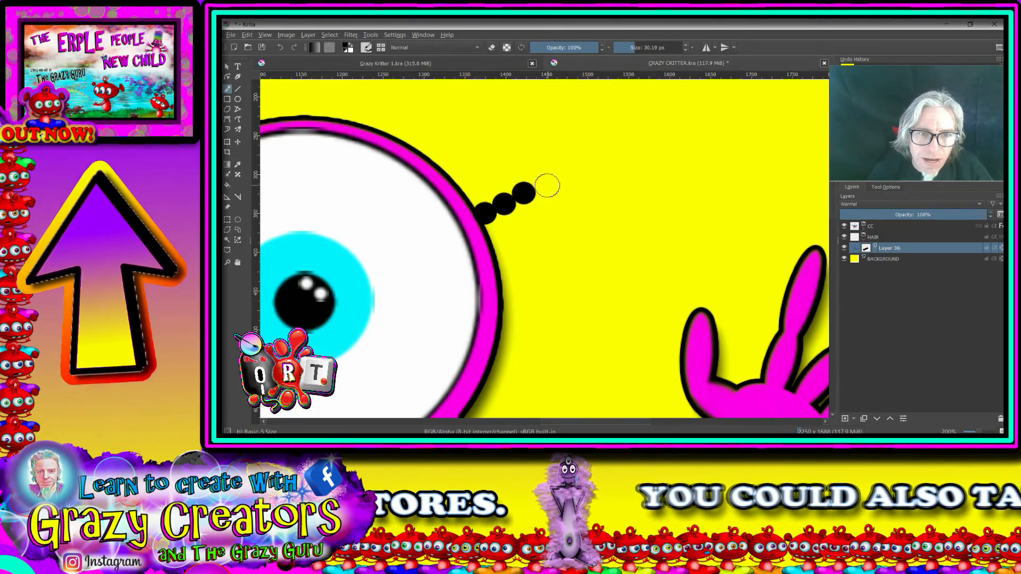
{"action": "left_click", "coordinate": [543, 184]}
{"action": "left_click", "coordinate": [565, 183]}
{"action": "left_click", "coordinate": [581, 168]}
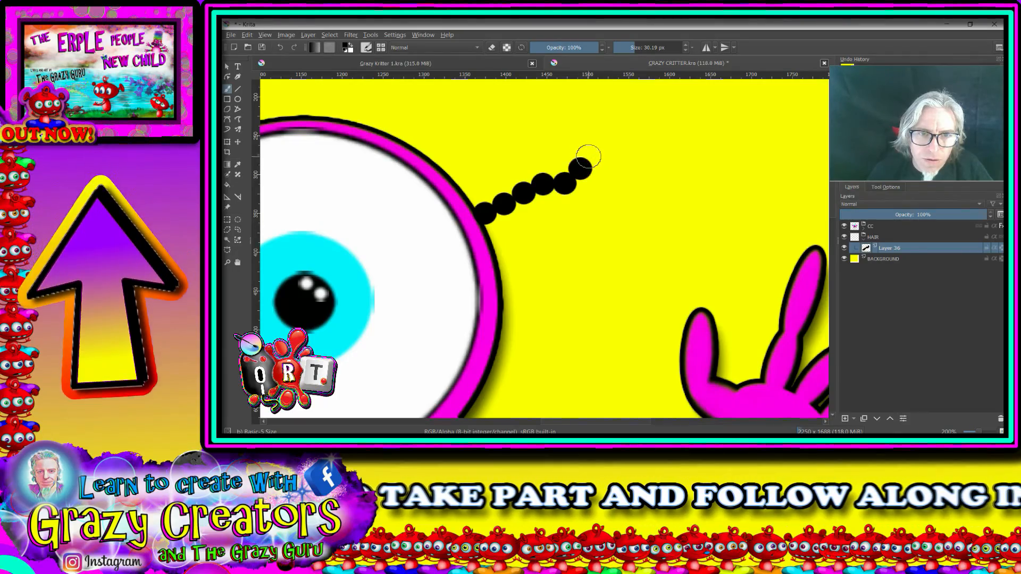
{"action": "left_click", "coordinate": [591, 151]}
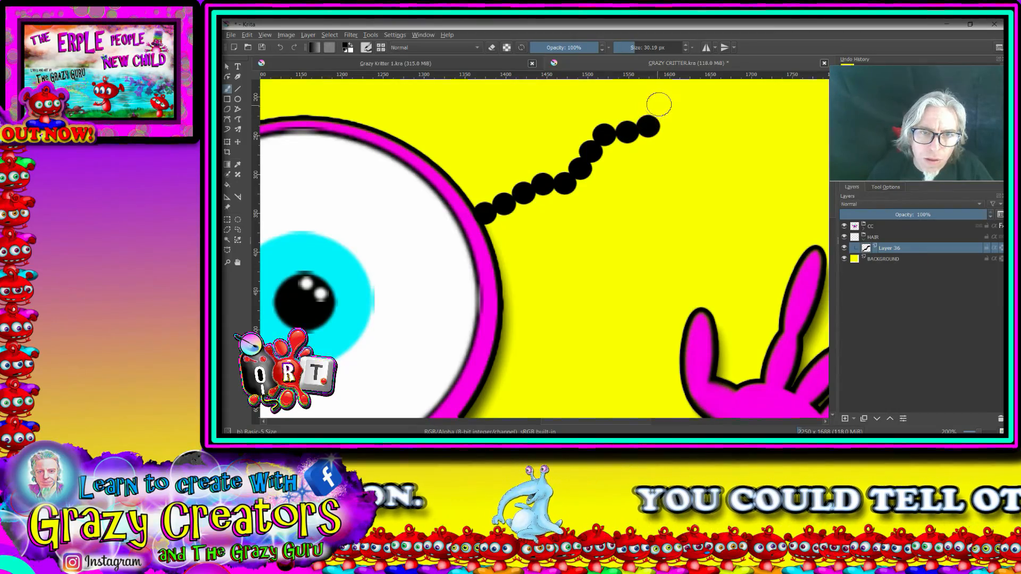
{"action": "left_click_drag", "start_coordinate": [686, 121], "coordinate": [653, 234]}
{"action": "key", "text": "ctrl+z"}
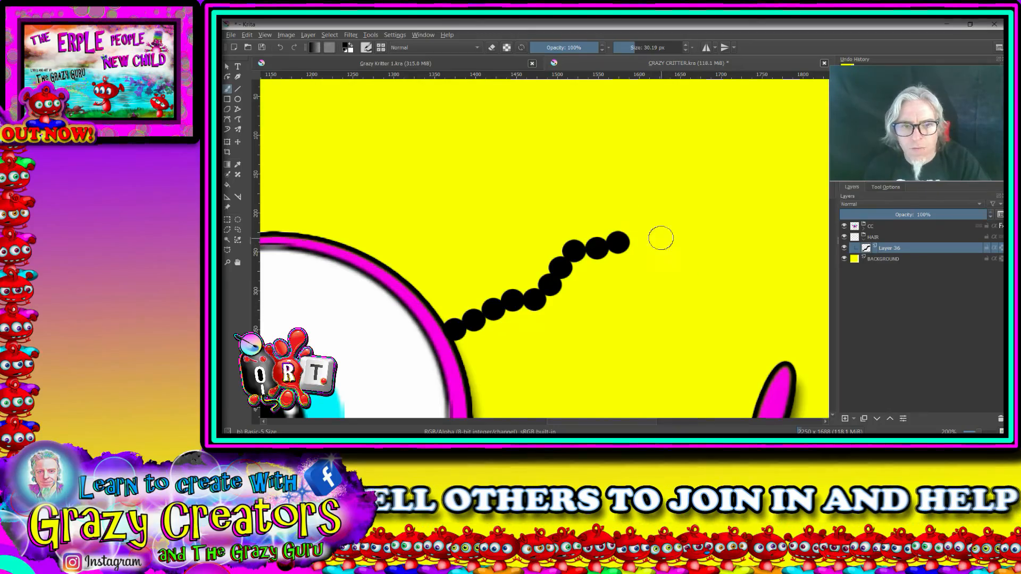
{"action": "left_click", "coordinate": [628, 225]}
Step: Paint a second strand of black dots just above the first, starting at the eye's outline and running roughly parallel to it
{"action": "scroll", "coordinate": [629, 225], "scroll_direction": "down", "scroll_amount": 6}
{"action": "scroll", "coordinate": [595, 256], "scroll_direction": "up", "scroll_amount": 4}
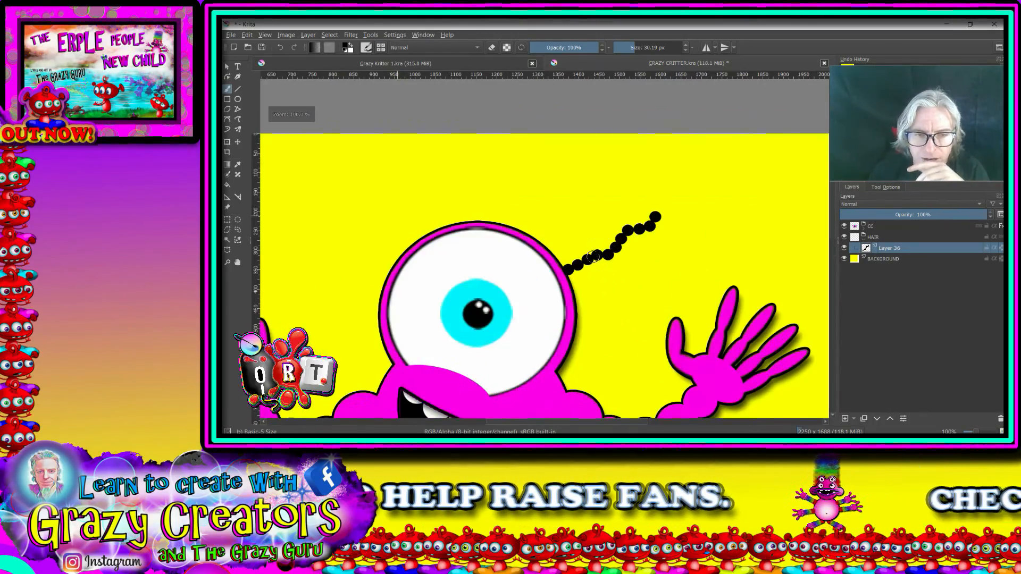
{"action": "left_click_drag", "start_coordinate": [611, 273], "coordinate": [604, 314]}
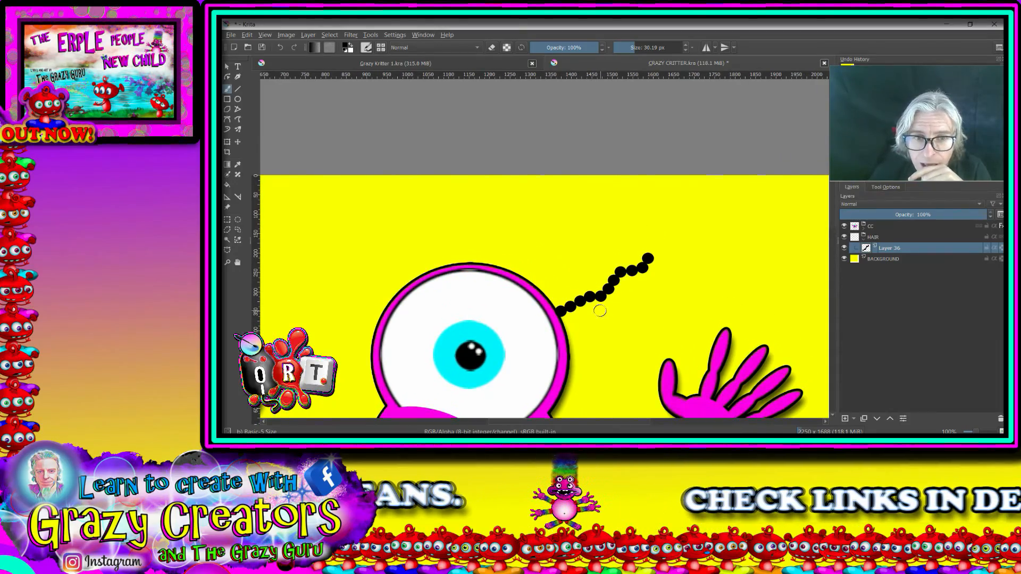
{"action": "scroll", "coordinate": [600, 311], "scroll_direction": "up", "scroll_amount": 5}
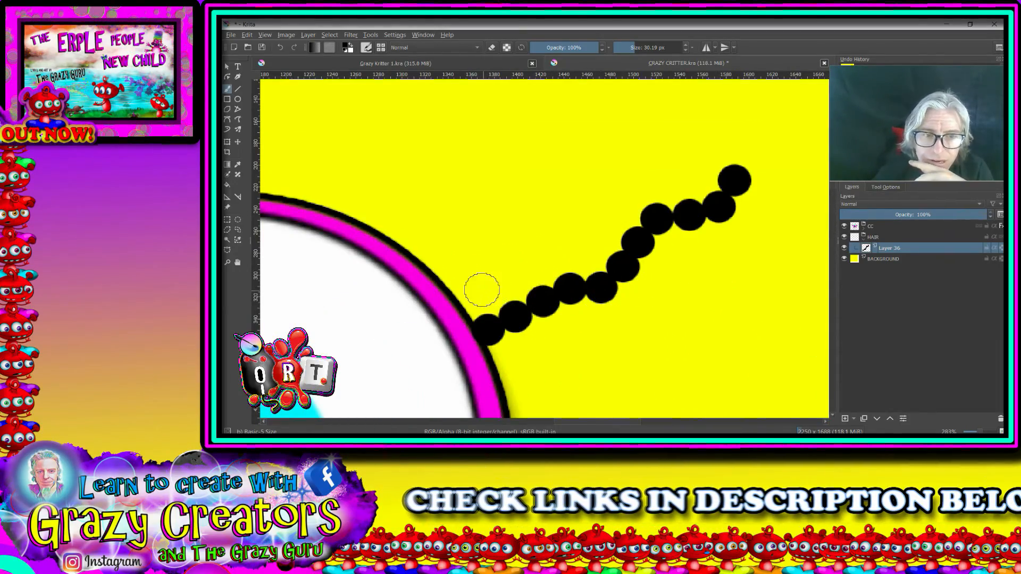
{"action": "mouse_move", "coordinate": [470, 297]}
{"action": "left_mouse_down"}
{"action": "mouse_move", "coordinate": [509, 266]}
{"action": "mouse_move", "coordinate": [505, 257]}
{"action": "mouse_move", "coordinate": [534, 254]}
{"action": "mouse_move", "coordinate": [561, 211]}
{"action": "mouse_move", "coordinate": [653, 175]}
{"action": "mouse_move", "coordinate": [668, 146]}
{"action": "left_mouse_up"}
Step: Paint a third strand of black dots above the other two, curving up from the eye's outline and out over them
{"action": "left_click_drag", "start_coordinate": [440, 262], "coordinate": [503, 250]}
{"action": "left_click", "coordinate": [477, 223]}
{"action": "key", "text": "ctrl+z"}
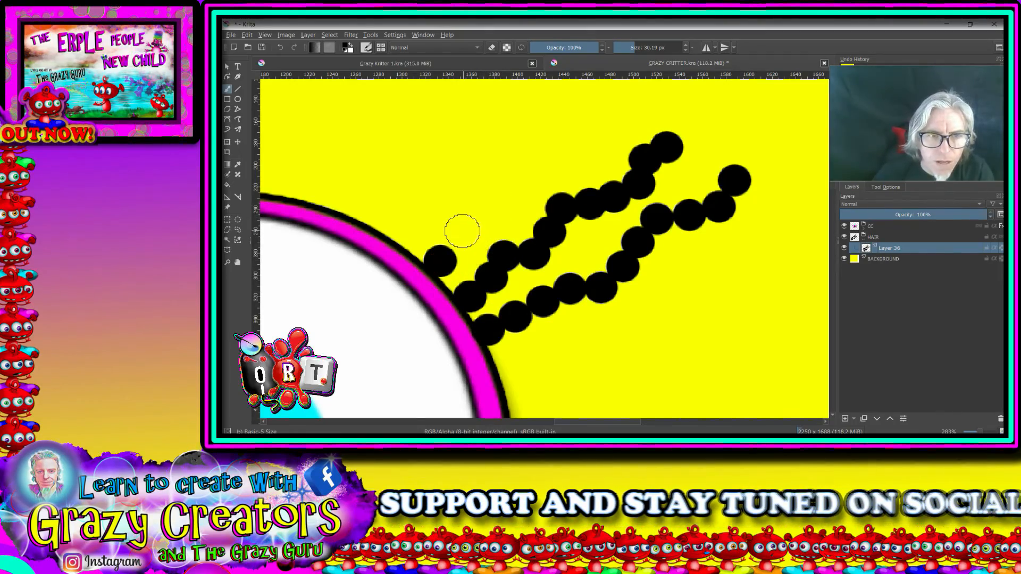
{"action": "mouse_move", "coordinate": [453, 233]}
{"action": "left_mouse_down"}
{"action": "mouse_move", "coordinate": [470, 193]}
{"action": "mouse_move", "coordinate": [498, 169]}
{"action": "mouse_move", "coordinate": [539, 153]}
{"action": "mouse_move", "coordinate": [592, 158]}
{"action": "mouse_move", "coordinate": [618, 130]}
{"action": "left_mouse_up"}
{"action": "key", "text": "ctrl+z"}
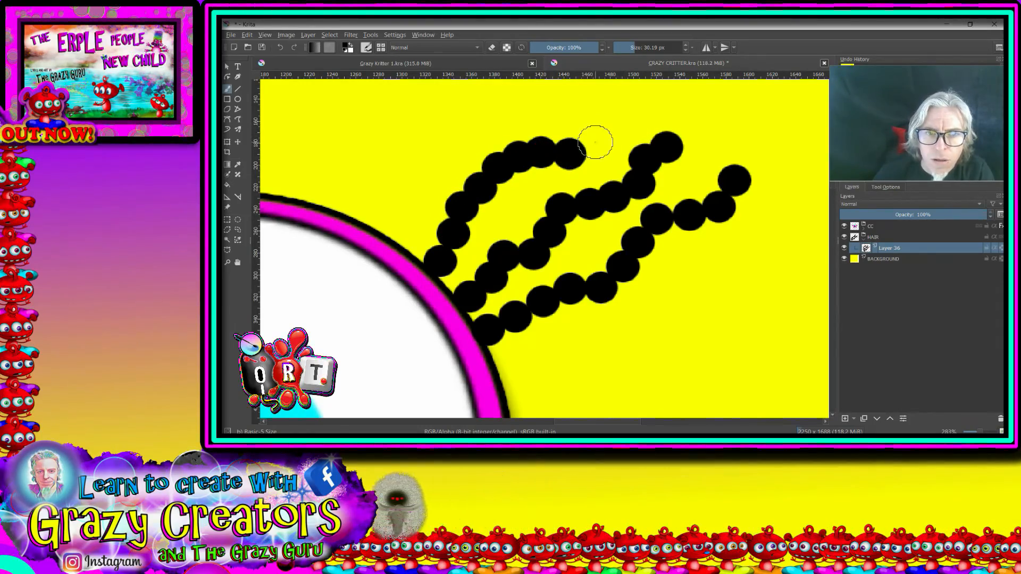
{"action": "left_click", "coordinate": [596, 142]}
{"action": "left_click", "coordinate": [616, 123]}
{"action": "left_click", "coordinate": [639, 107]}
Step: Set the Stroke fill in Layer 36's layer style to the RAINBOW gradient
{"action": "scroll", "coordinate": [676, 136], "scroll_direction": "down", "scroll_amount": 4}
{"action": "scroll", "coordinate": [695, 175], "scroll_direction": "up", "scroll_amount": 2}
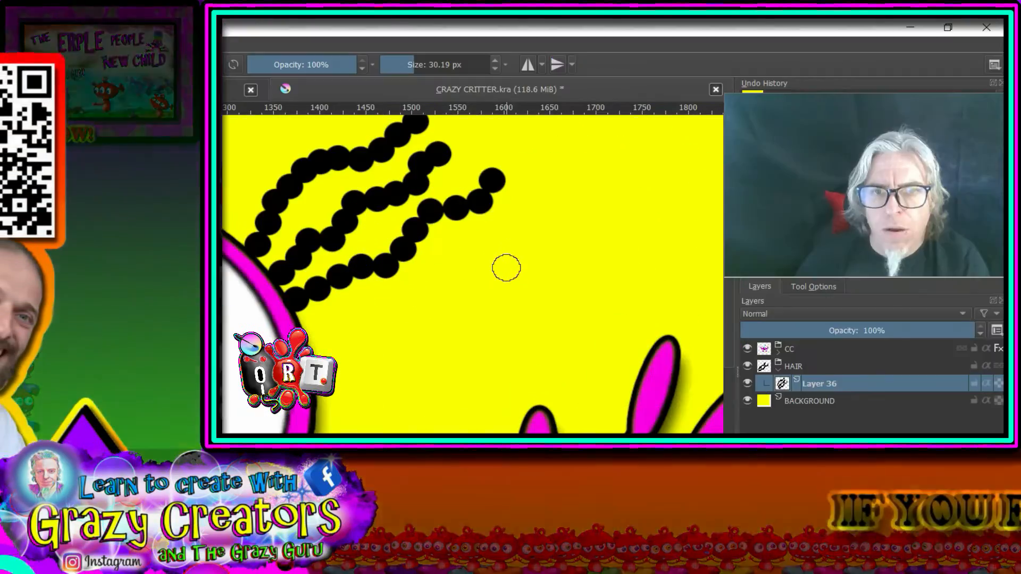
{"action": "left_click_drag", "start_coordinate": [501, 270], "coordinate": [433, 381]}
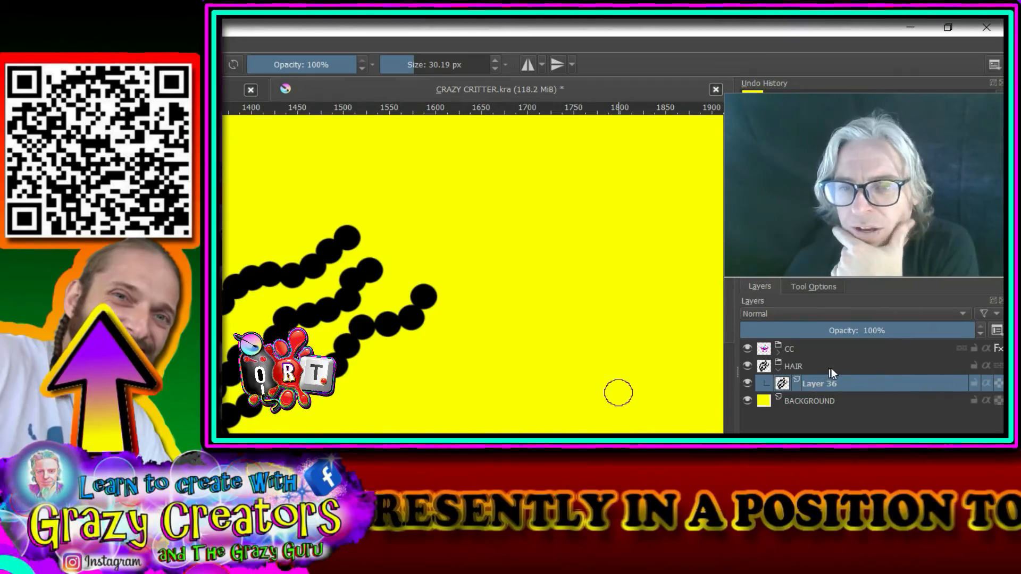
{"action": "right_click", "coordinate": [828, 385]}
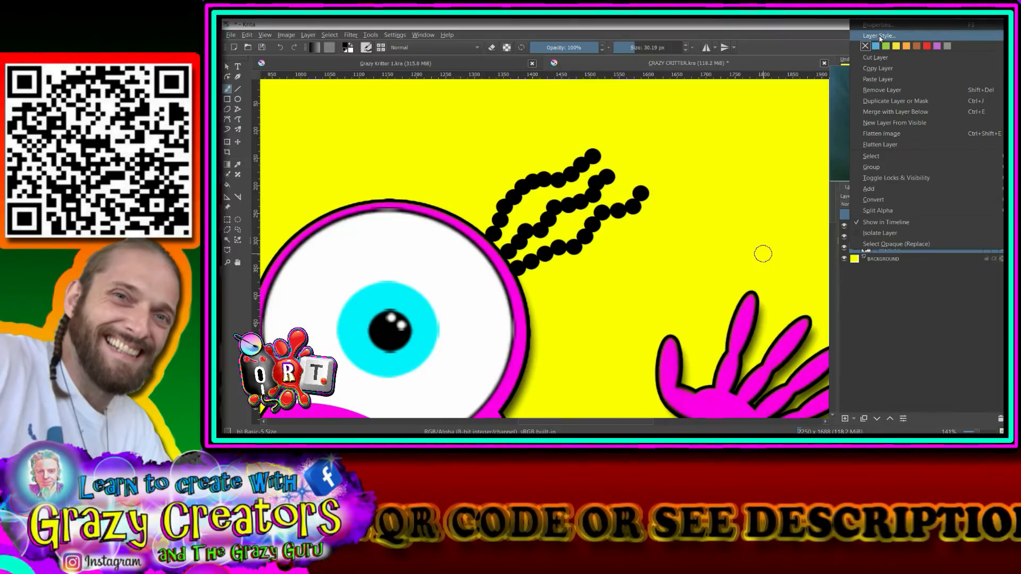
{"action": "left_click", "coordinate": [803, 46]}
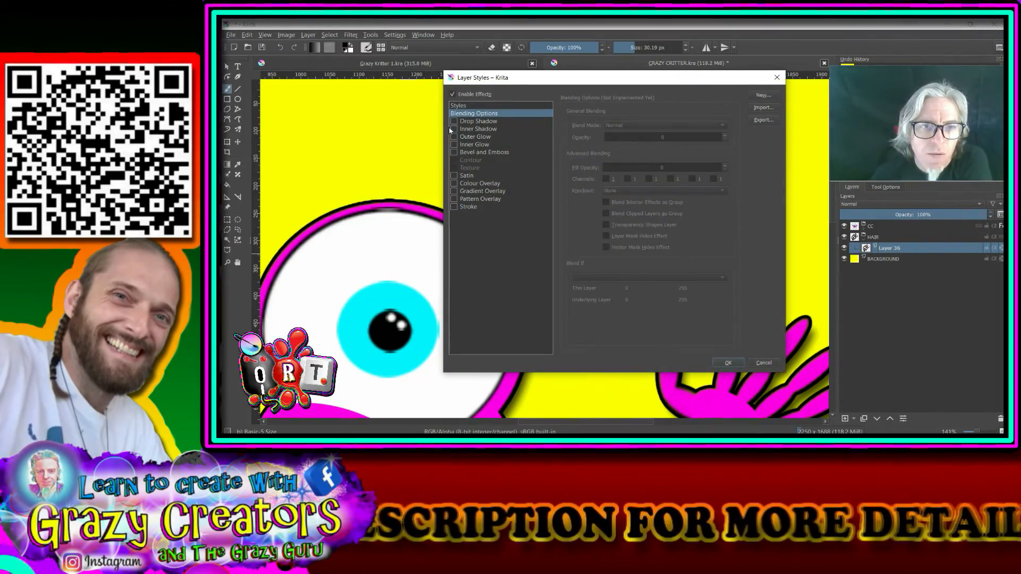
{"action": "left_click", "coordinate": [452, 207]}
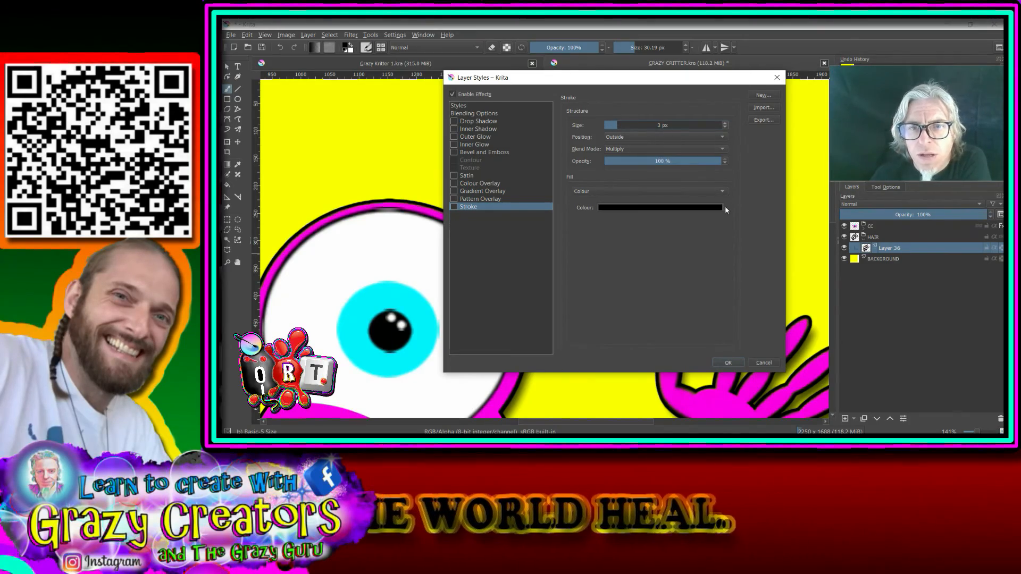
{"action": "left_click", "coordinate": [722, 191]}
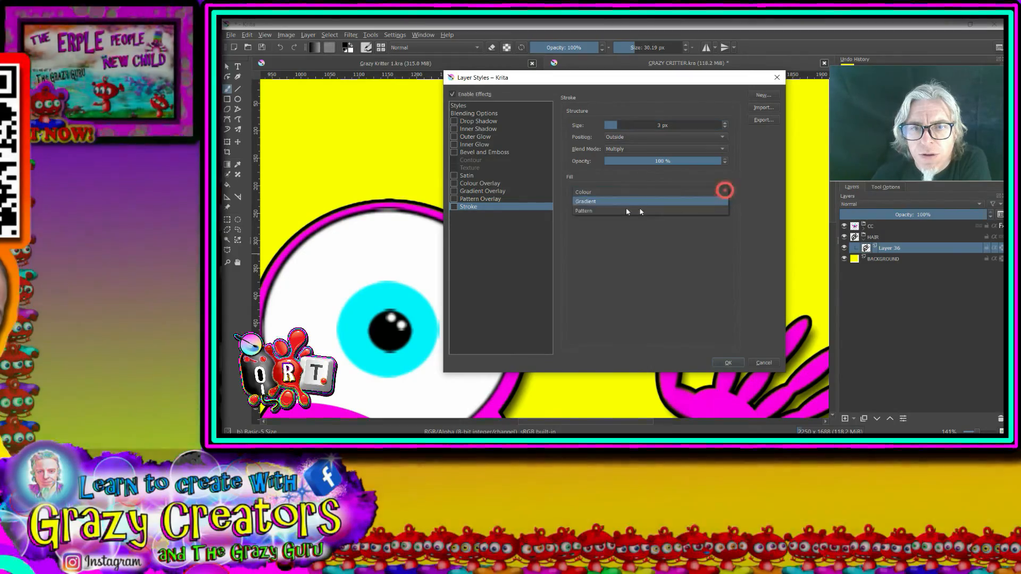
{"action": "left_click", "coordinate": [641, 201]}
{"action": "left_click", "coordinate": [686, 208]}
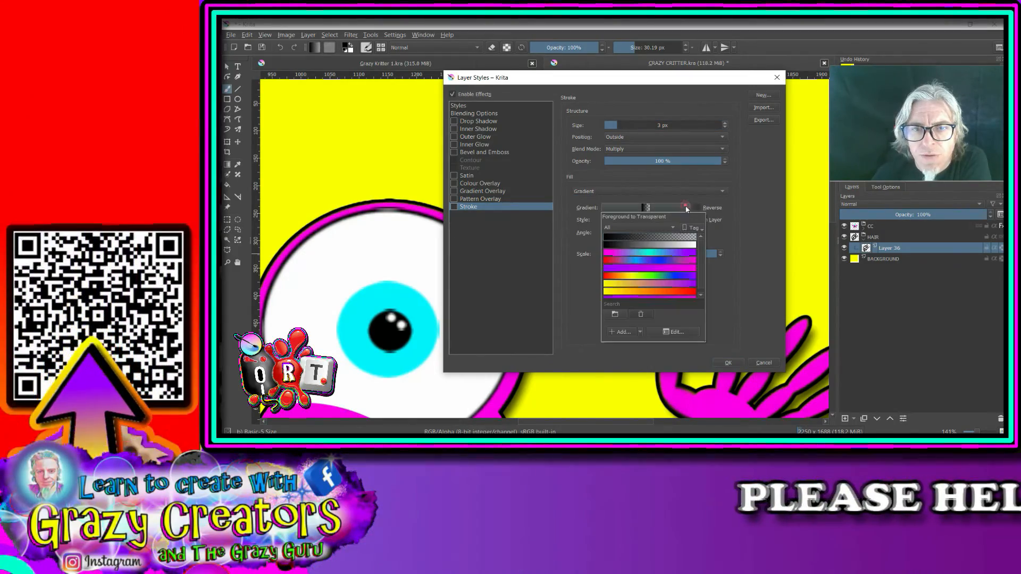
{"action": "left_click", "coordinate": [648, 277]}
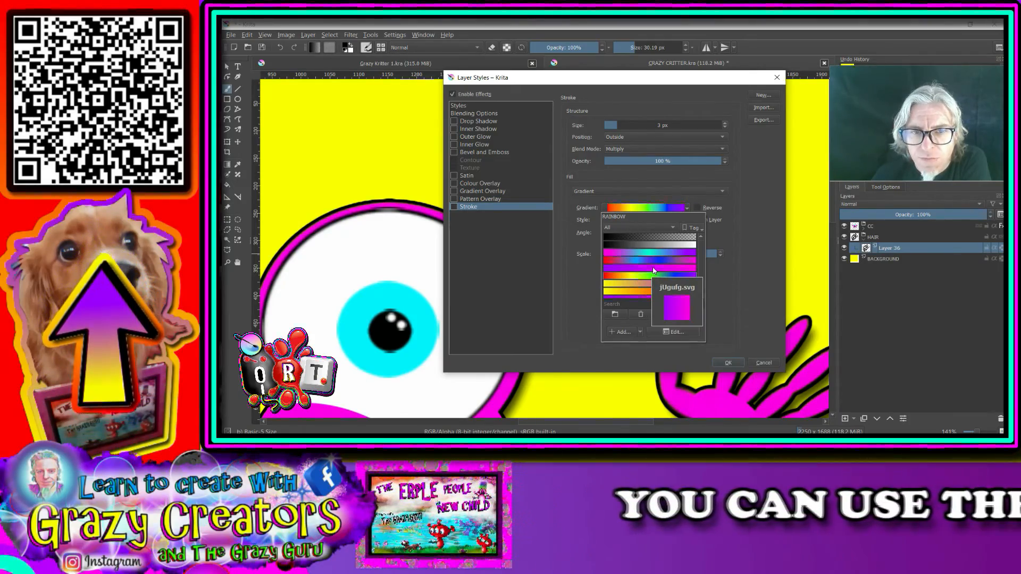
{"action": "left_click", "coordinate": [731, 364]}
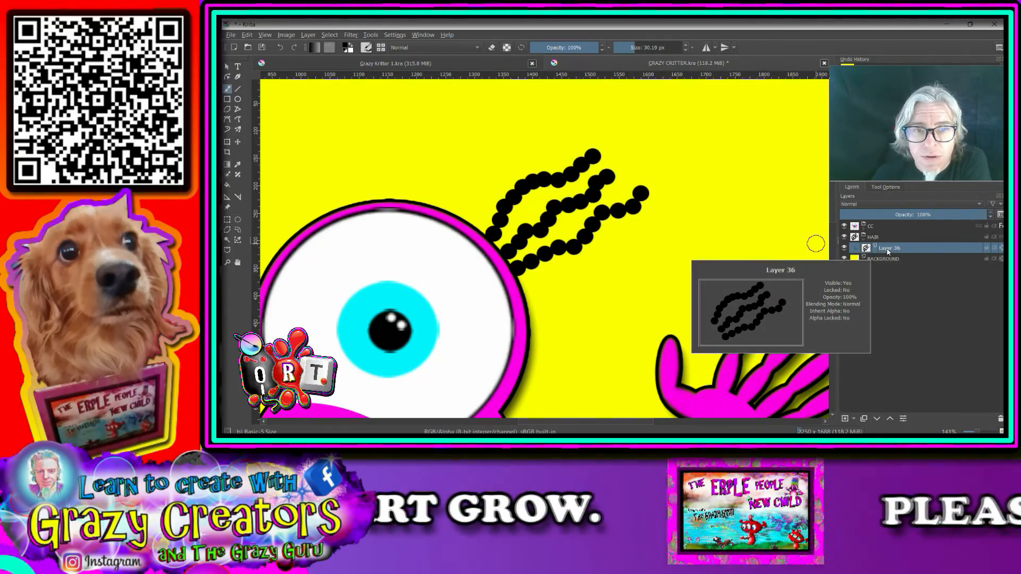
Step: Enable the Stroke effect with its gradient fill in Layer 36's layer style and apply it
{"action": "scroll", "coordinate": [739, 237], "scroll_direction": "down", "scroll_amount": 3}
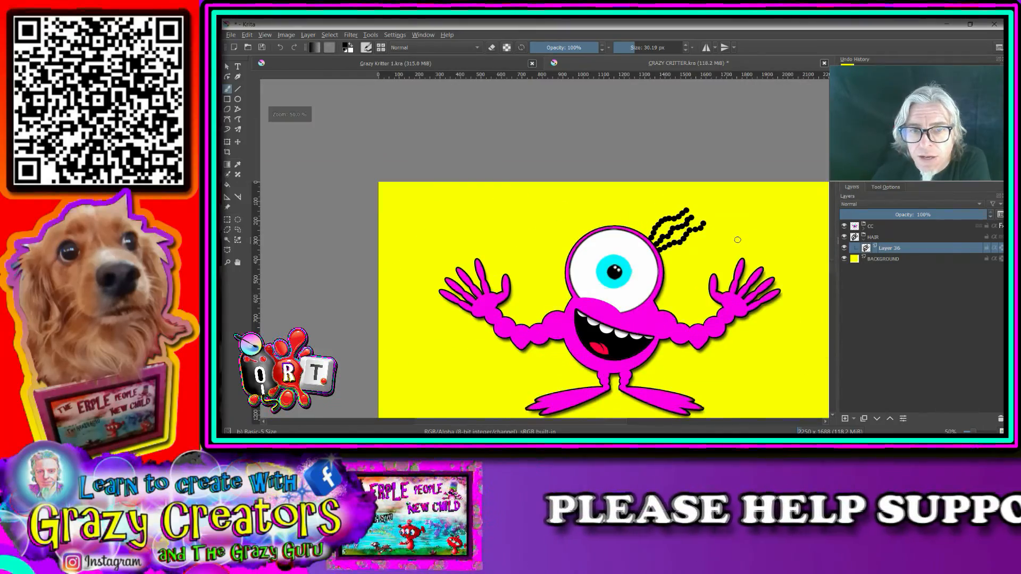
{"action": "right_click", "coordinate": [889, 249]}
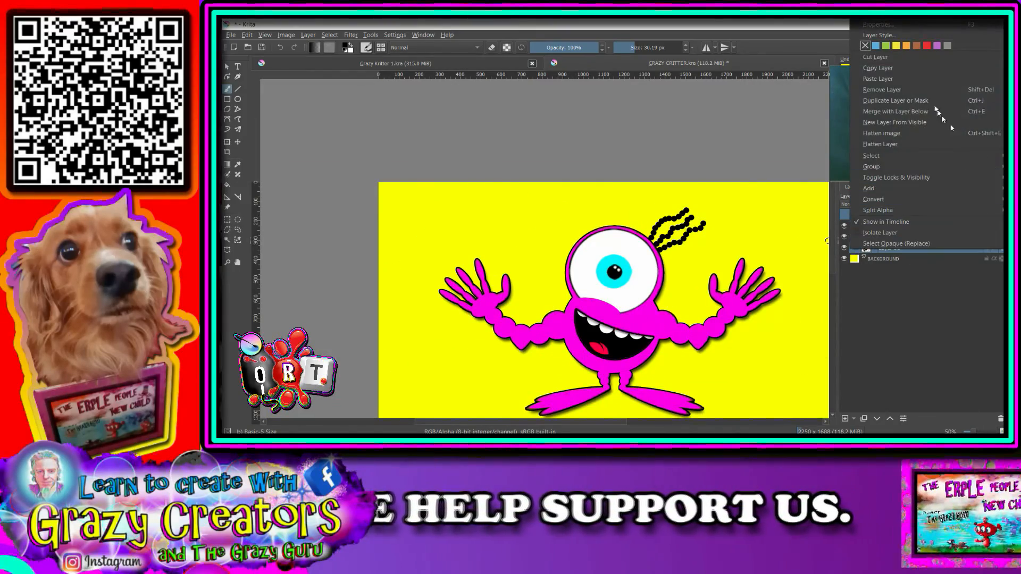
{"action": "left_click", "coordinate": [879, 36]}
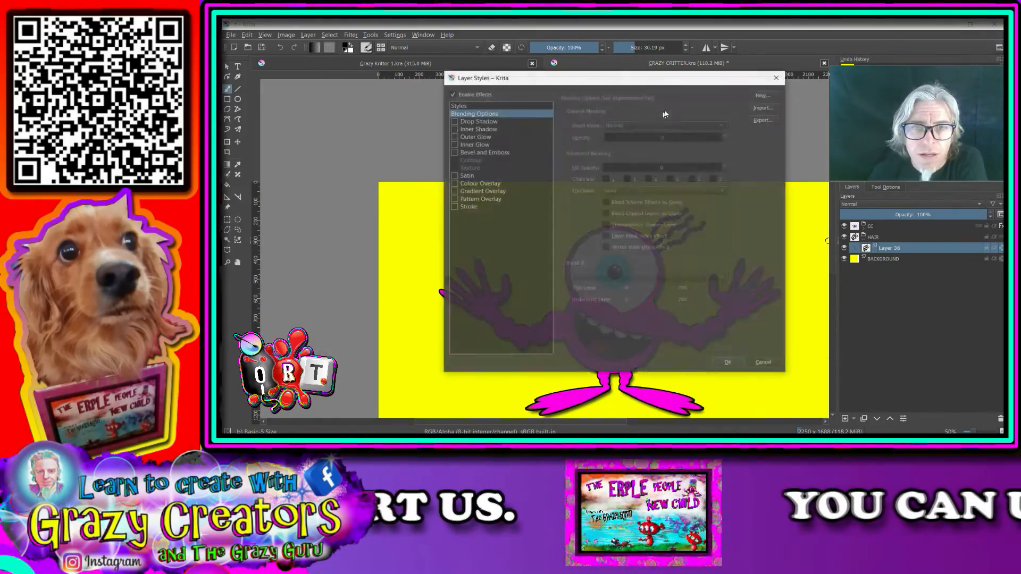
{"action": "left_click", "coordinate": [455, 207]}
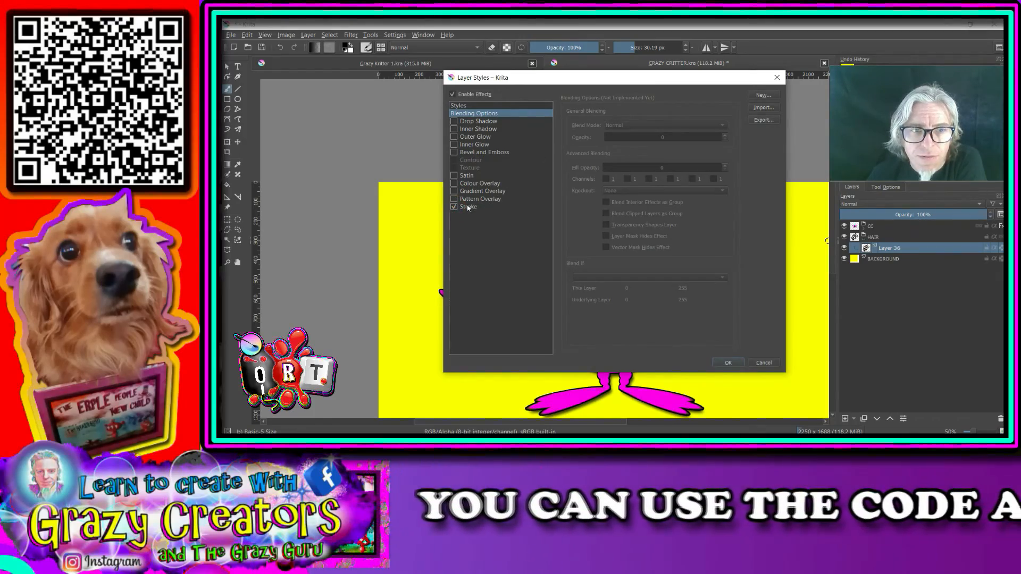
{"action": "left_click", "coordinate": [468, 208]}
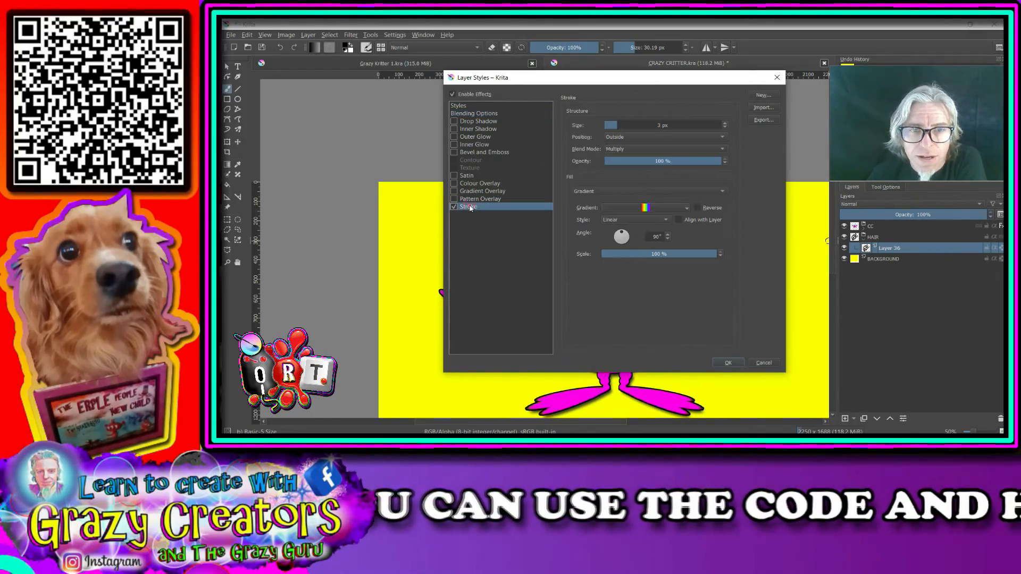
{"action": "left_click", "coordinate": [728, 363]}
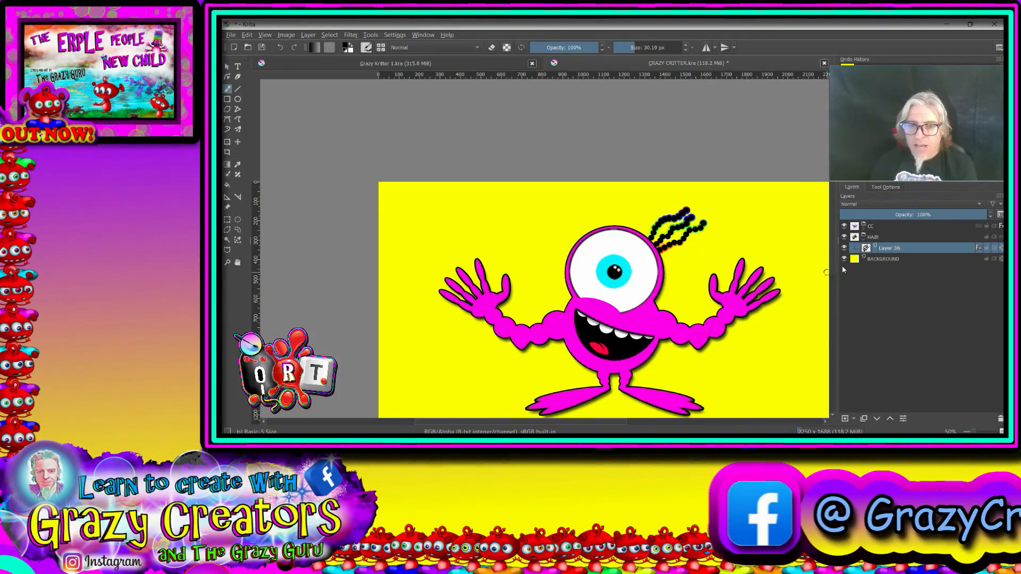
Step: Scale the hair strands down to about 40% beside the upper edge of the eye, apply the transform and reselect Layer 36
{"action": "left_click", "coordinate": [228, 143]}
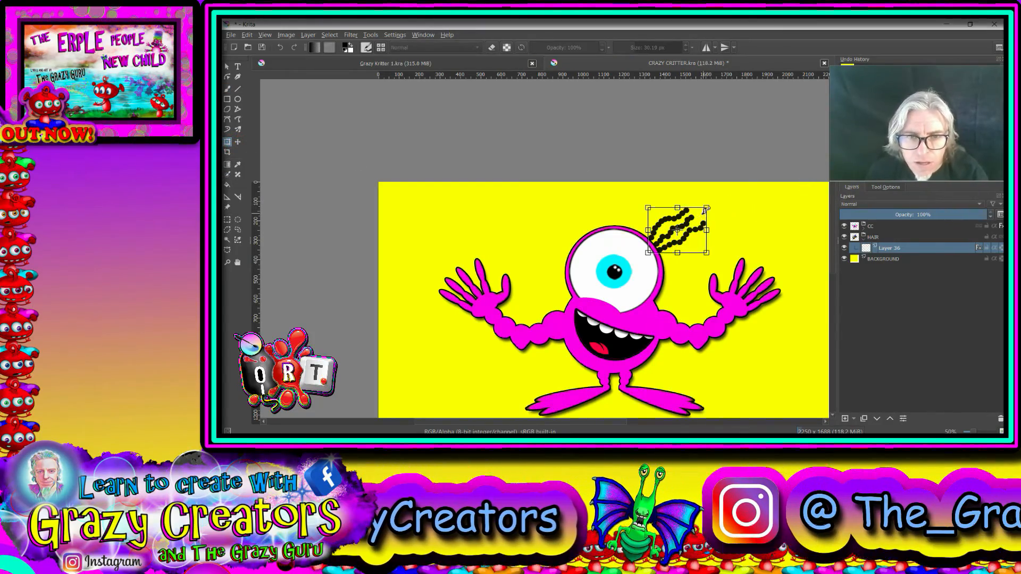
{"action": "left_click_drag", "start_coordinate": [706, 208], "coordinate": [662, 240]}
{"action": "scroll", "coordinate": [672, 239], "scroll_direction": "up", "scroll_amount": 4}
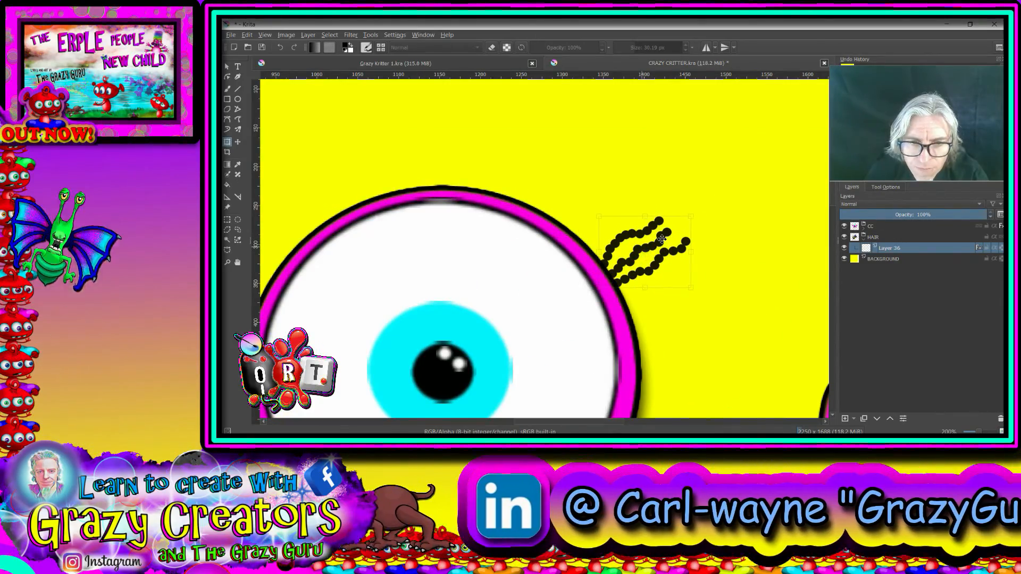
{"action": "scroll", "coordinate": [662, 239], "scroll_direction": "down", "scroll_amount": 4}
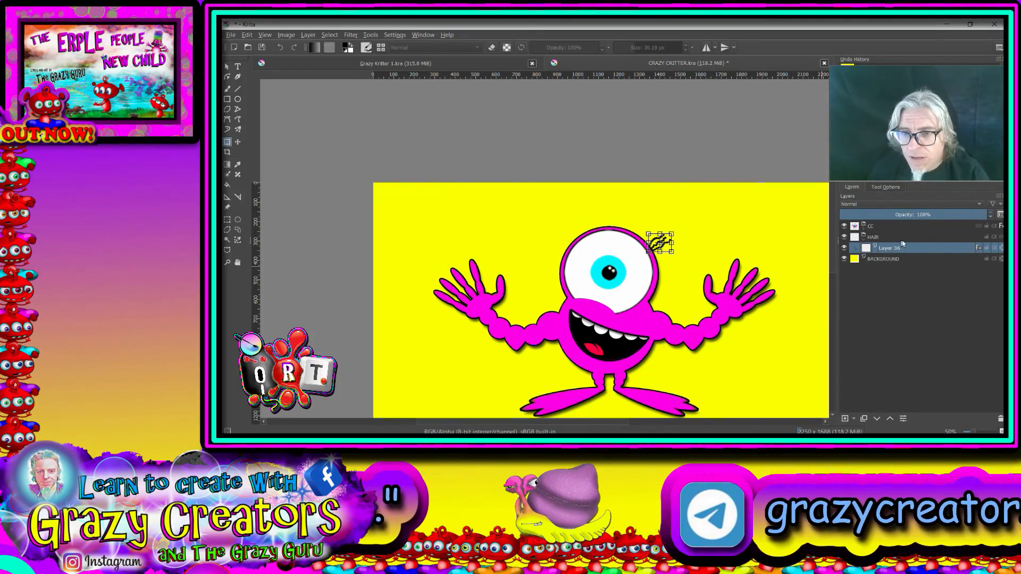
{"action": "left_click", "coordinate": [873, 237]}
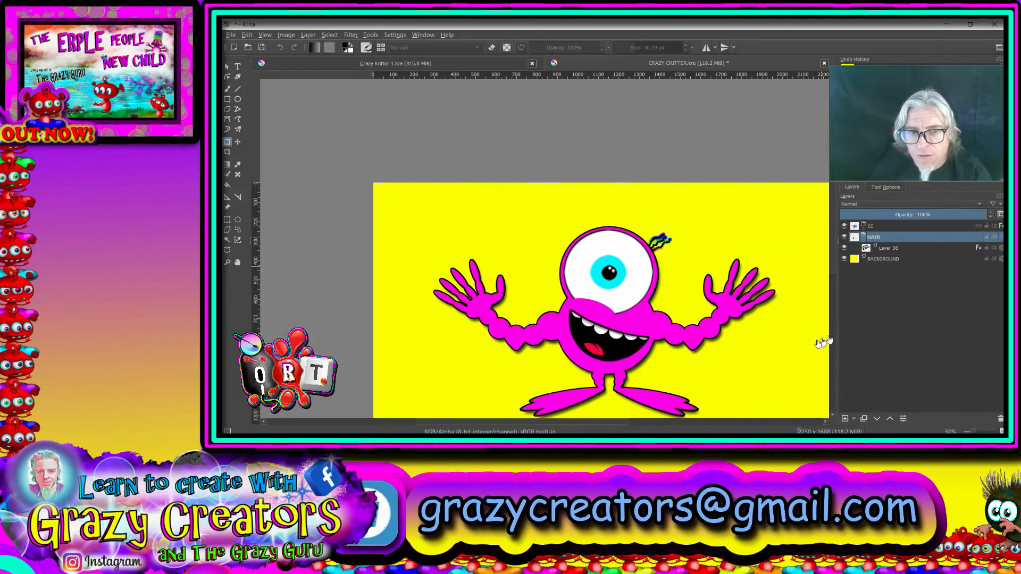
{"action": "left_click", "coordinate": [915, 250]}
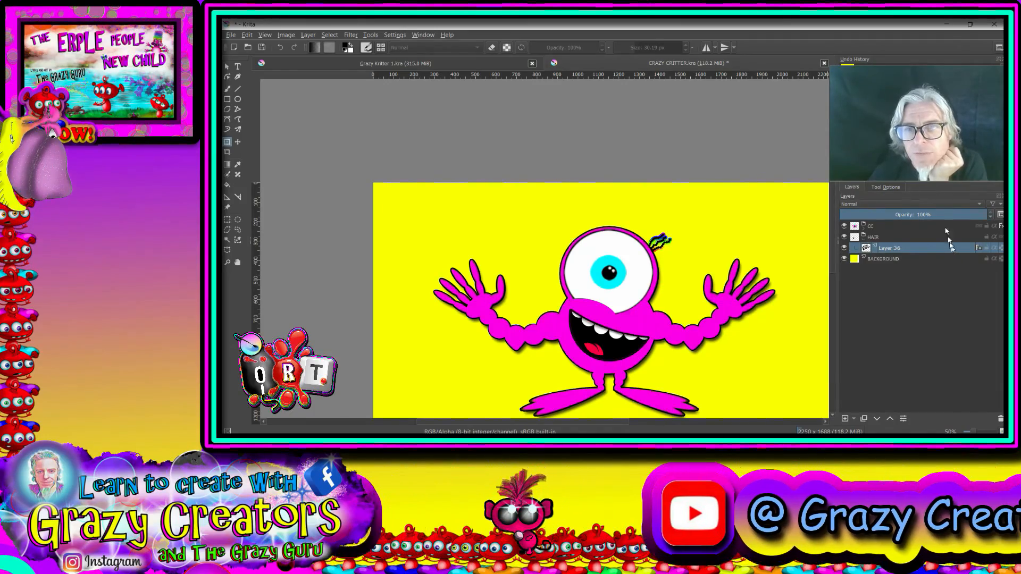
Step: Change the Stroke gradient in Layer 36's layer style to BUBBLEGUM and apply it
{"action": "right_click", "coordinate": [951, 246]}
{"action": "left_click", "coordinate": [896, 36]}
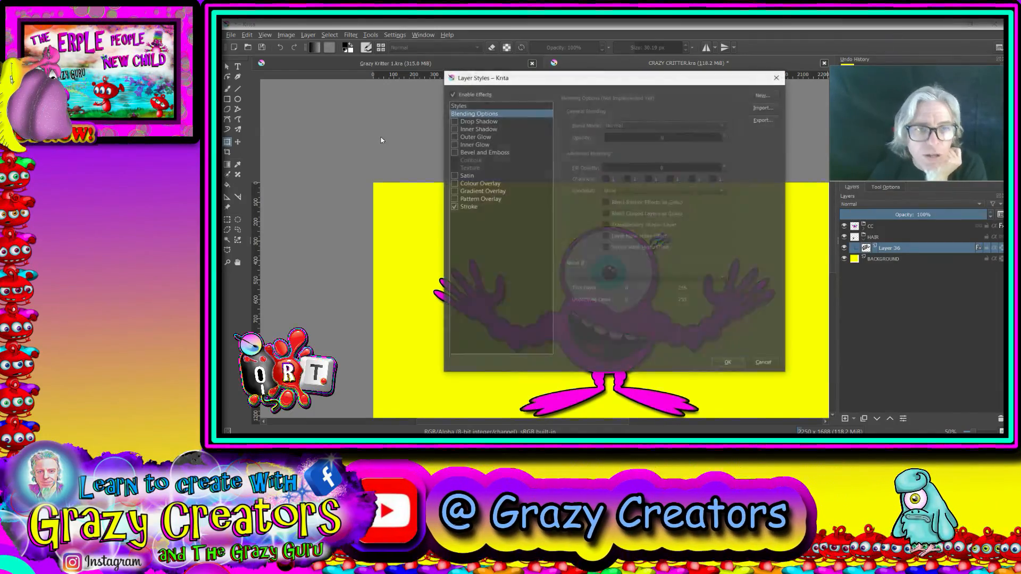
{"action": "left_click", "coordinate": [469, 207]}
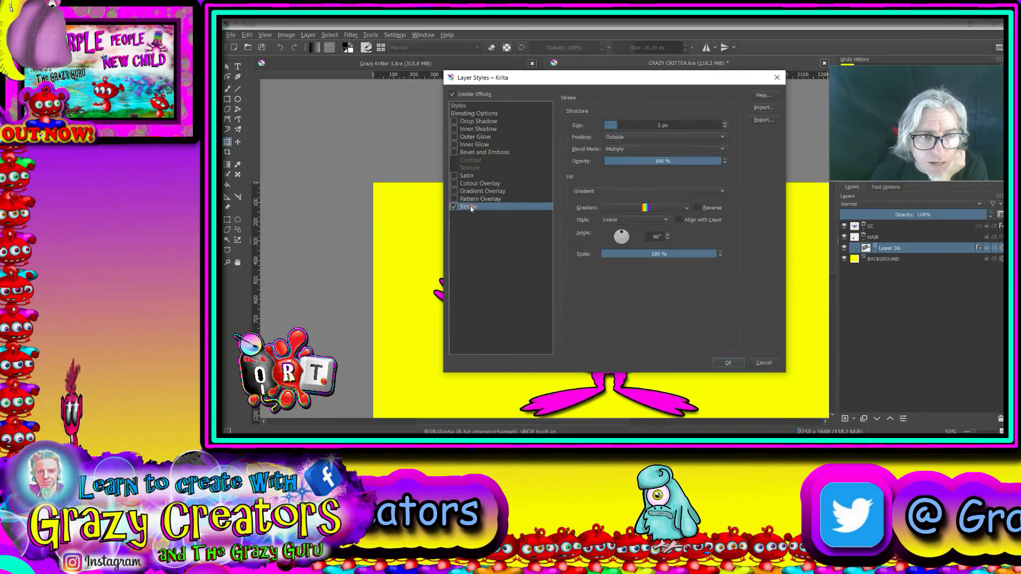
{"action": "left_click", "coordinate": [657, 208]}
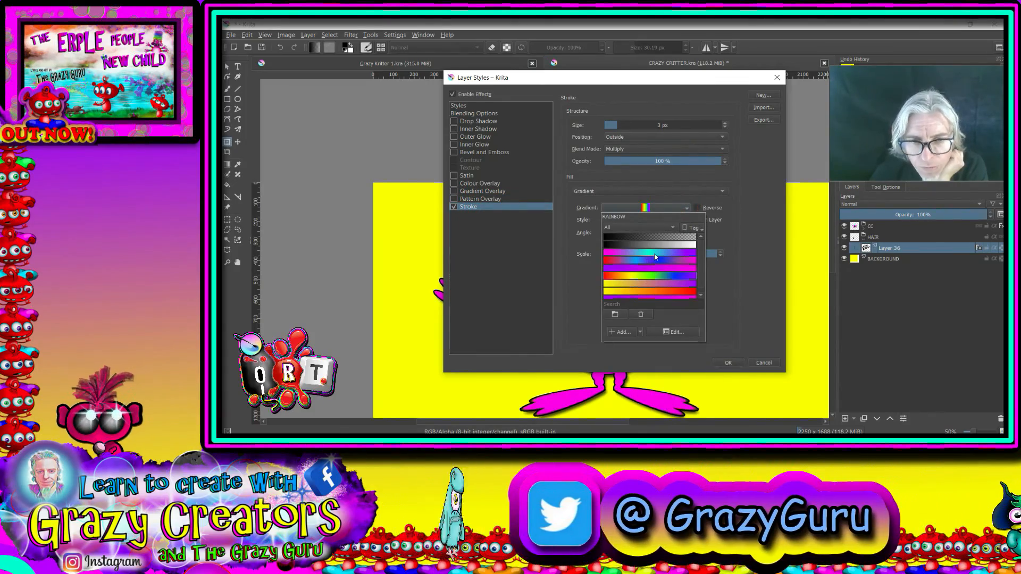
{"action": "scroll", "coordinate": [647, 287], "scroll_direction": "down", "scroll_amount": 1}
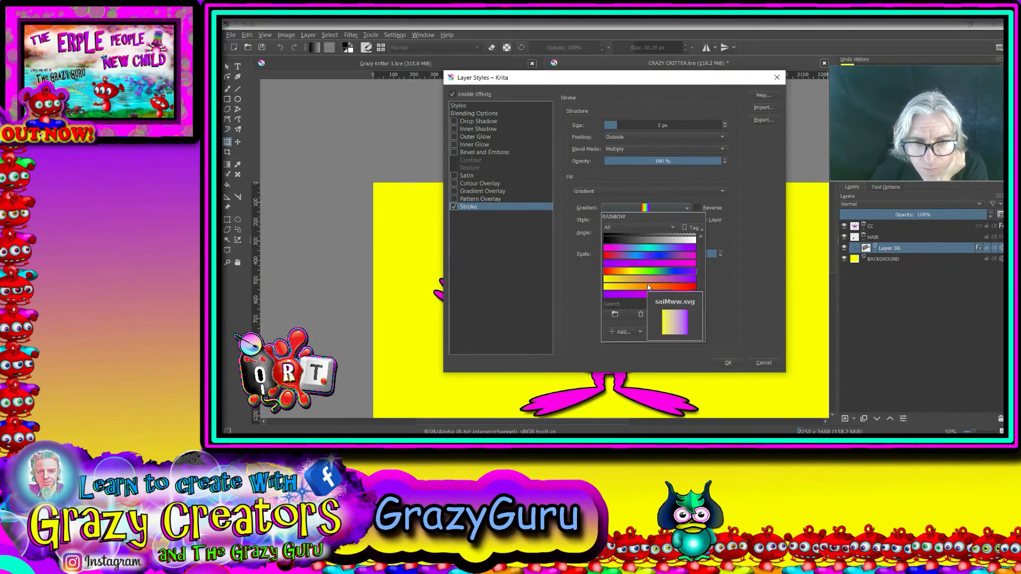
{"action": "left_click", "coordinate": [662, 248]}
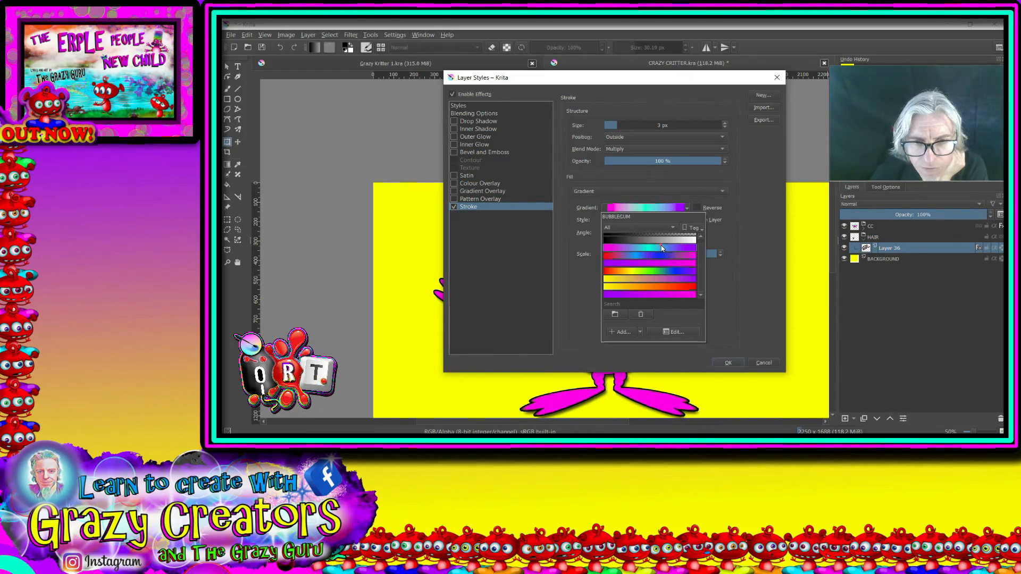
{"action": "left_click", "coordinate": [725, 364]}
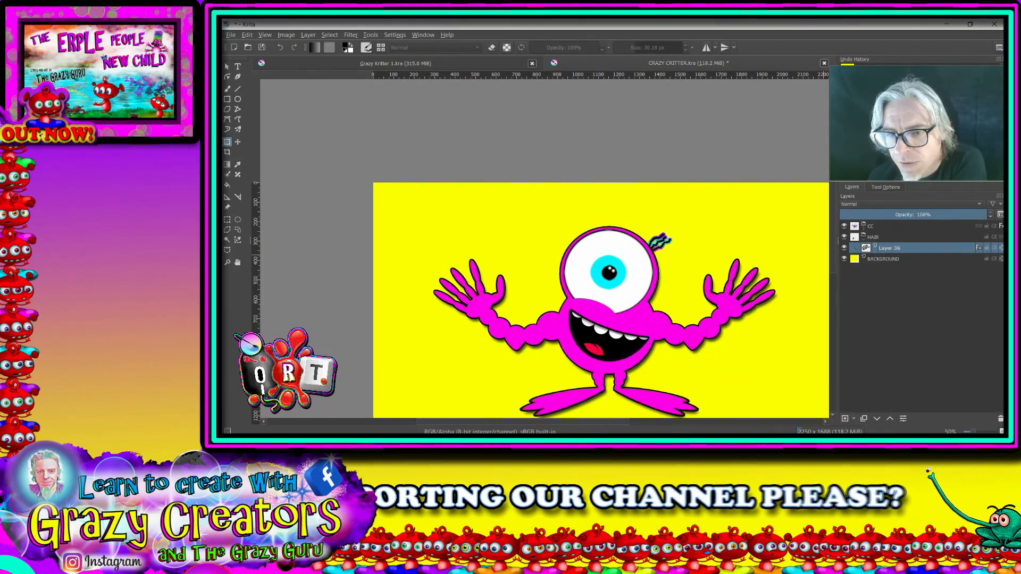
Step: Duplicate Layer 36, then rotate and move the copy beside the original strands, further up the eye's outline
{"action": "left_click", "coordinate": [864, 419]}
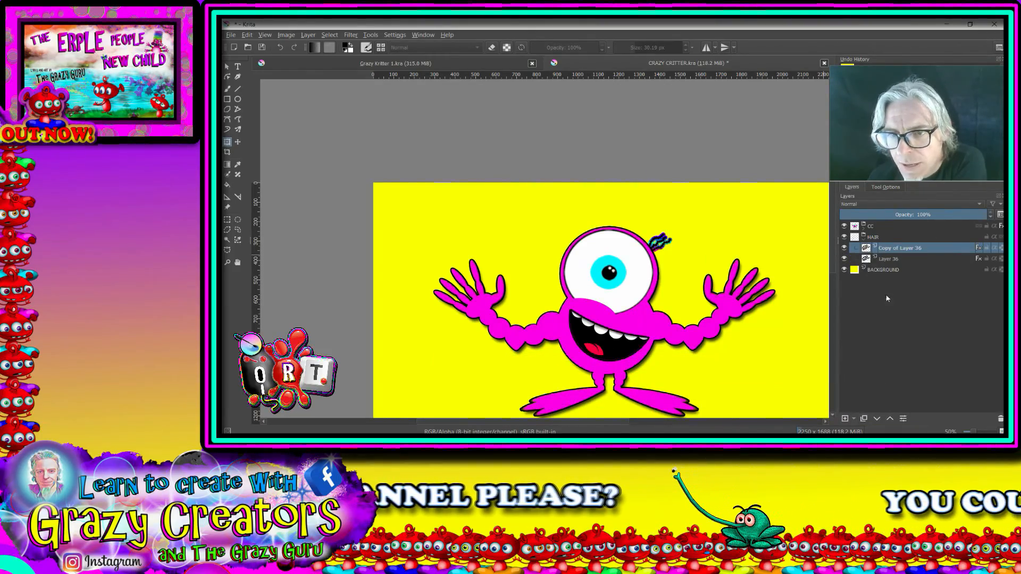
{"action": "left_click", "coordinate": [228, 143]}
{"action": "scroll", "coordinate": [734, 240], "scroll_direction": "up", "scroll_amount": 3}
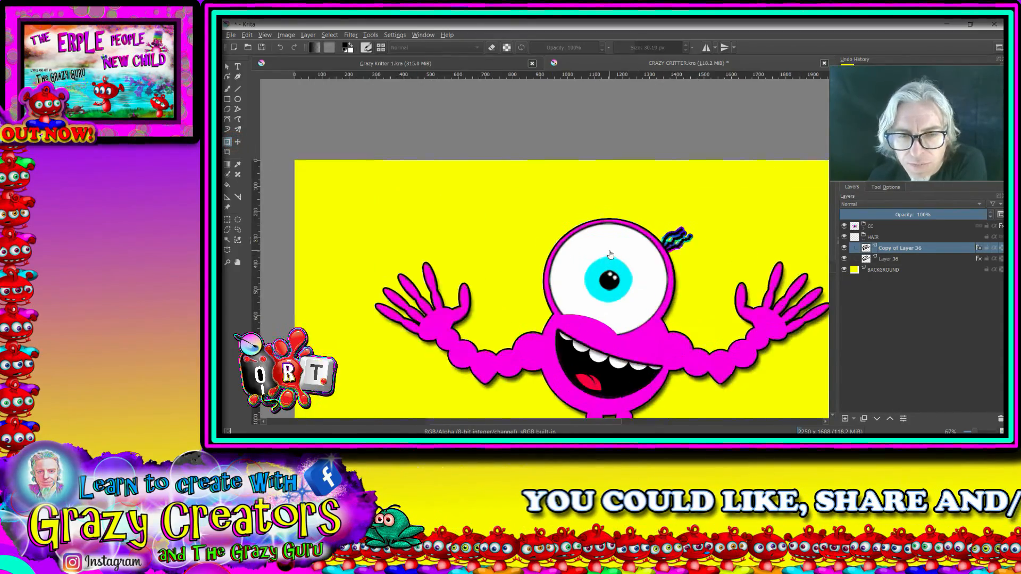
{"action": "left_click_drag", "start_coordinate": [717, 224], "coordinate": [745, 176]}
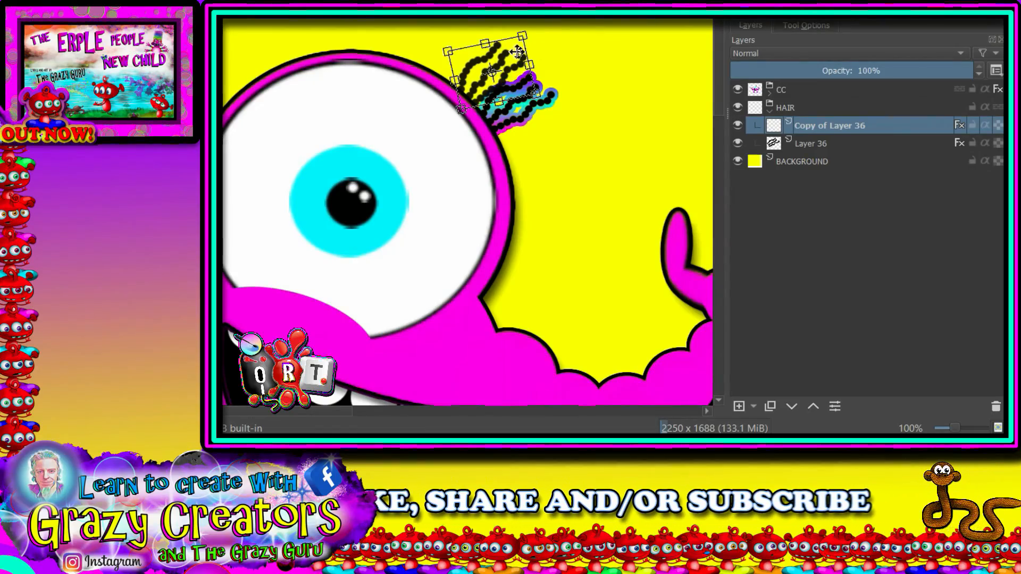
Step: Duplicate the rotated strands and place the new copy further up and left along the eye's outline, tilted more upright
{"action": "left_click", "coordinate": [771, 406]}
{"action": "left_click_drag", "start_coordinate": [490, 53], "coordinate": [478, 29]}
{"action": "key", "text": "ctrl+t"}
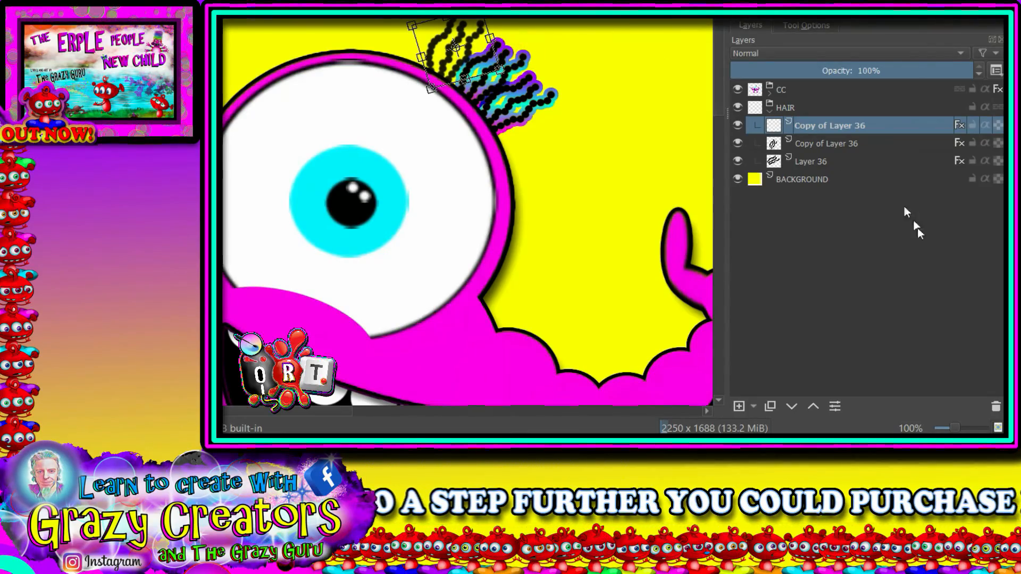
Step: Duplicate the topmost strands, mirror the copy horizontally and position it over the middle of the tuft
{"action": "left_click", "coordinate": [769, 407]}
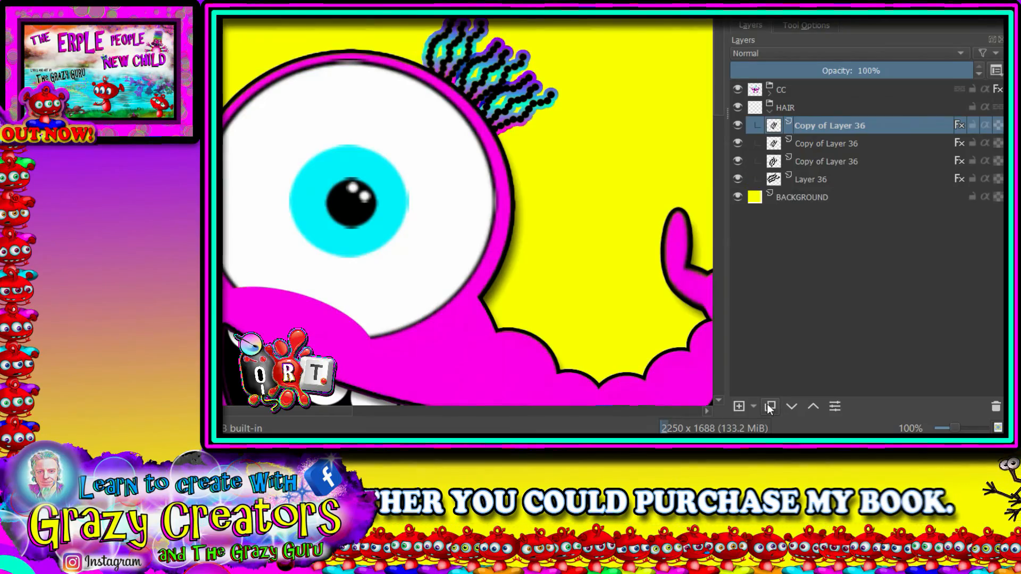
{"action": "key", "text": "ctrl+t"}
{"action": "right_click", "coordinate": [475, 46]}
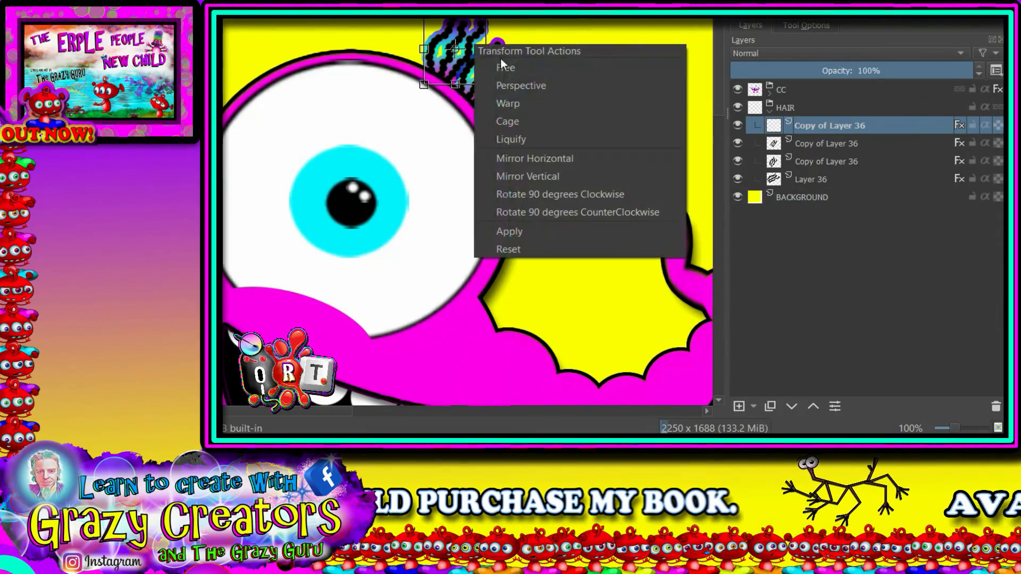
{"action": "left_click", "coordinate": [534, 158]}
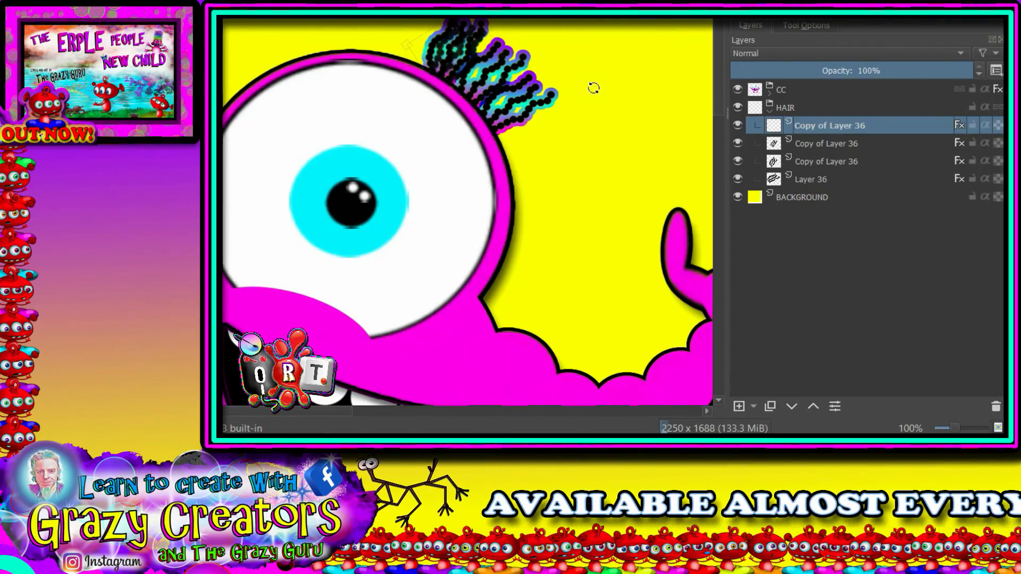
{"action": "left_click_drag", "start_coordinate": [469, 41], "coordinate": [504, 61]}
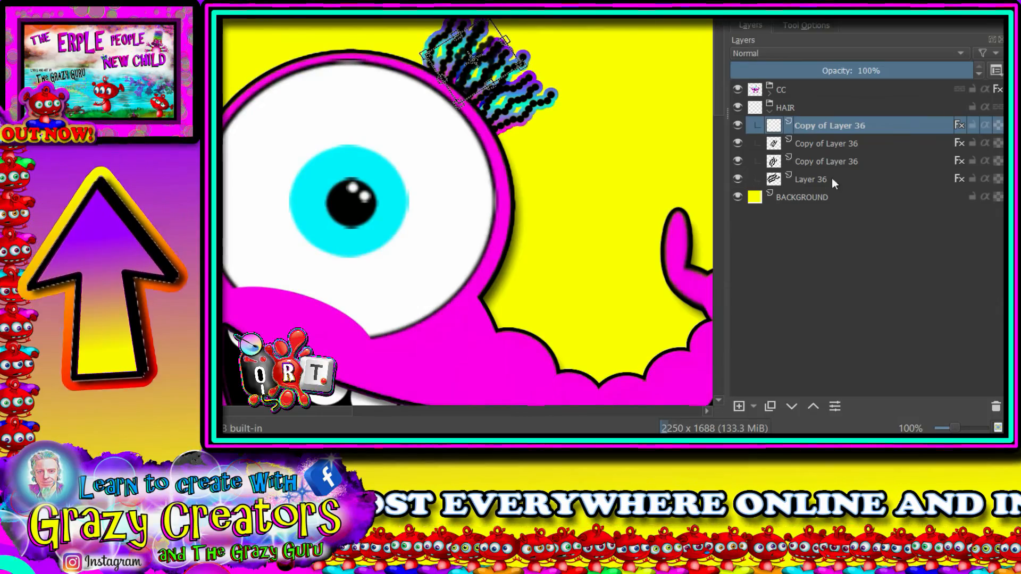
Step: Collect Layer 36 and its three copies in a new group inside the HAIR group
{"action": "left_click", "coordinate": [837, 145]}
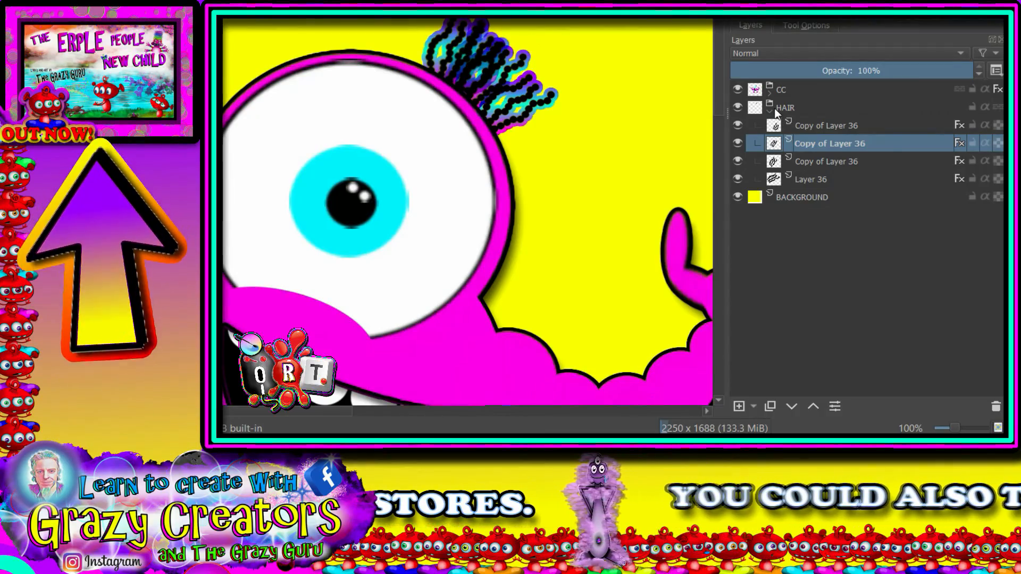
{"action": "left_click", "coordinate": [809, 126]}
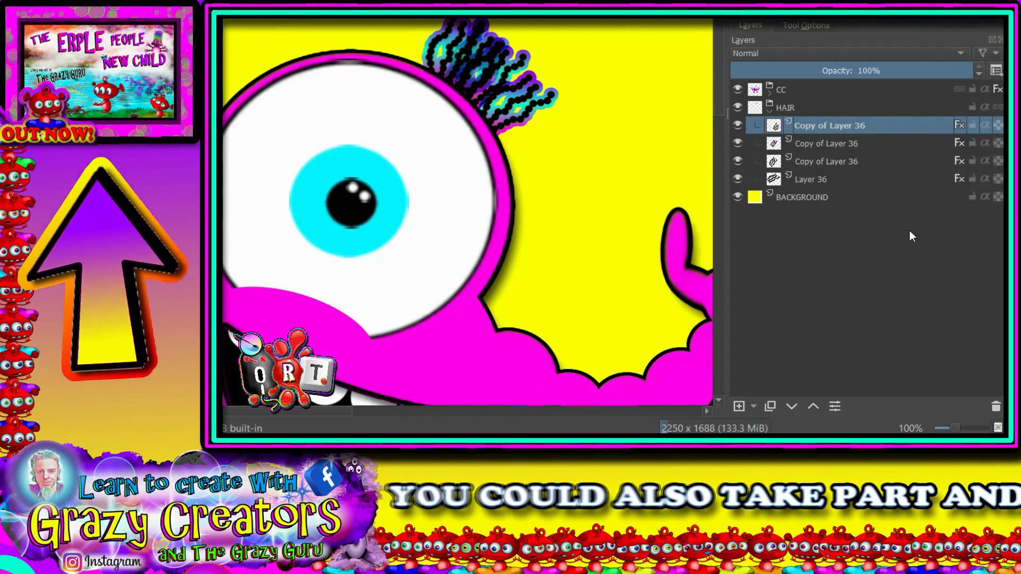
{"action": "key", "text": "ctrl+g"}
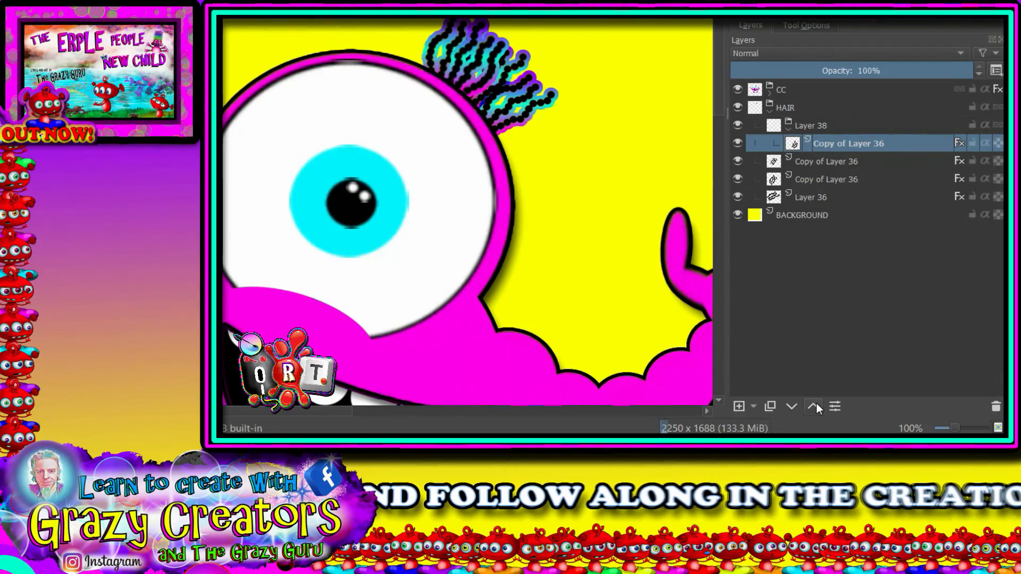
{"action": "key", "text": "Page_Down"}
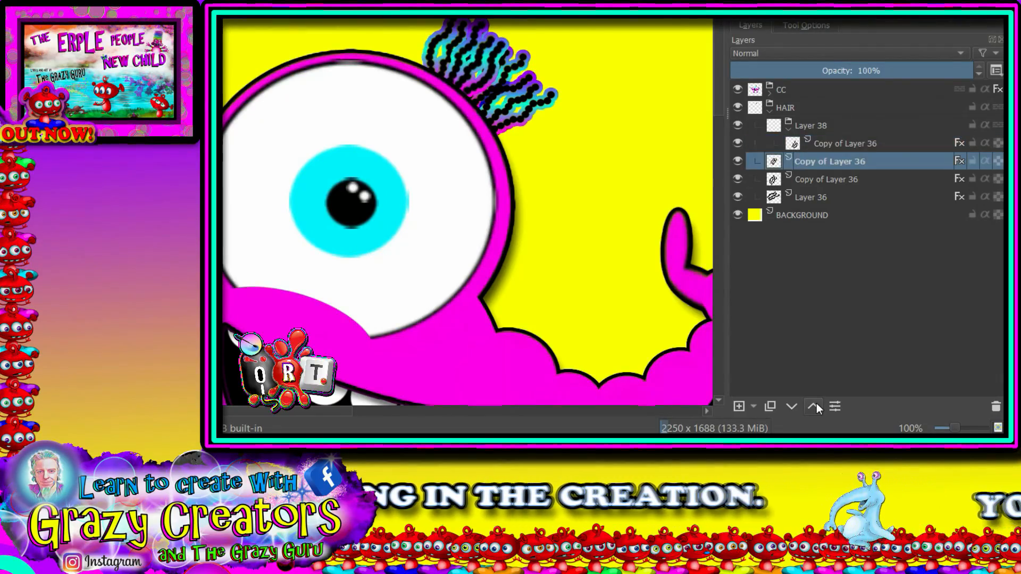
{"action": "left_click", "coordinate": [816, 404]}
{"action": "left_click", "coordinate": [816, 404]}
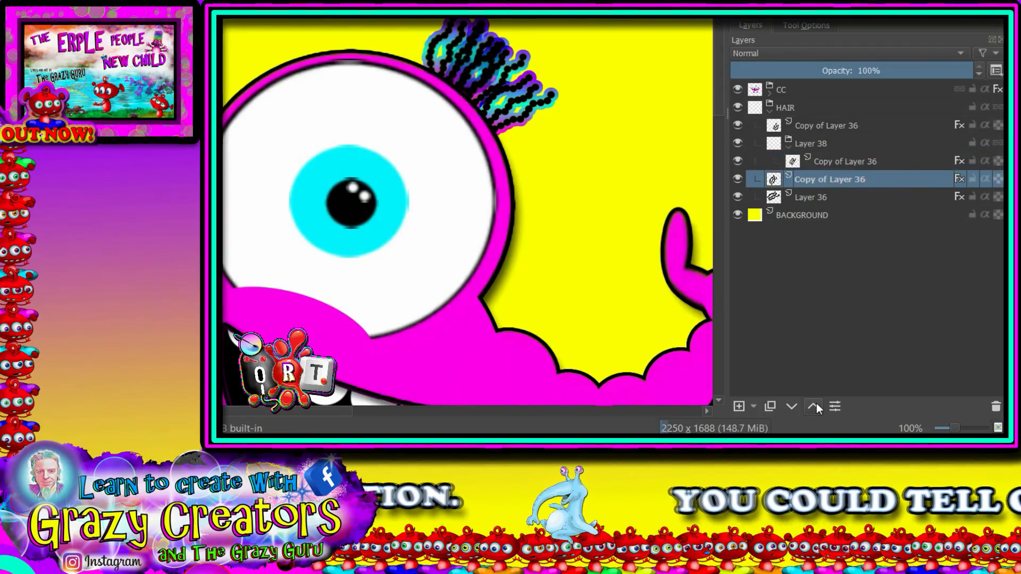
{"action": "left_click", "coordinate": [816, 404]}
{"action": "left_click", "coordinate": [816, 404]}
{"action": "left_click", "coordinate": [823, 125]}
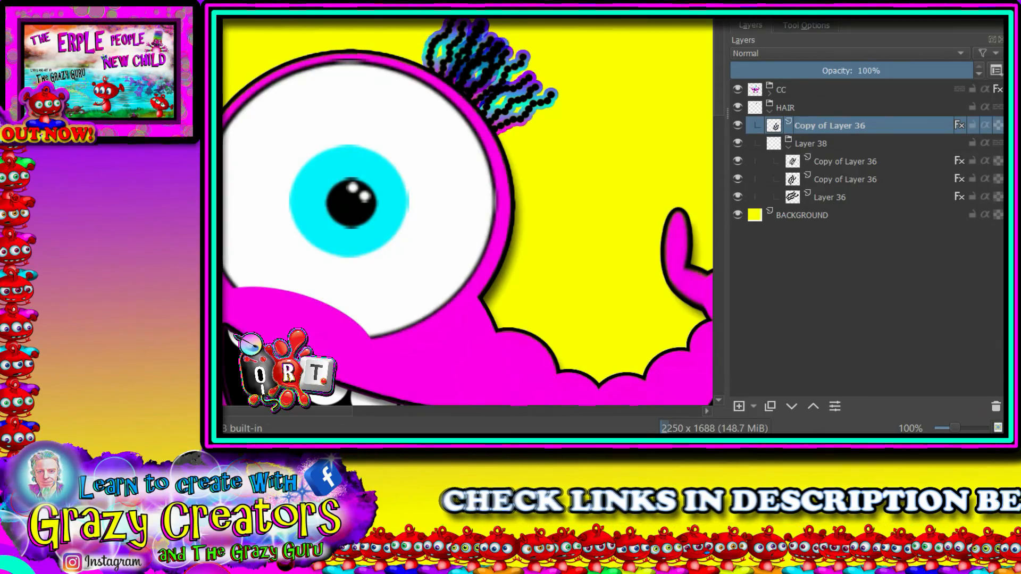
{"action": "left_click", "coordinate": [791, 404]}
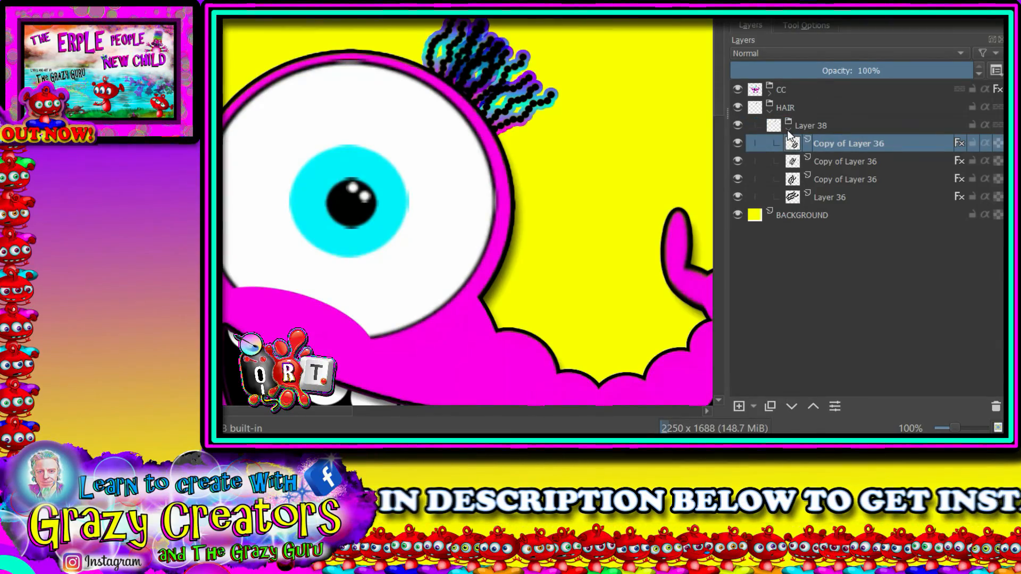
Step: Collapse and duplicate the Layer 38 group, then merge the duplicate into a single layer
{"action": "mouse_move", "coordinate": [791, 139]}
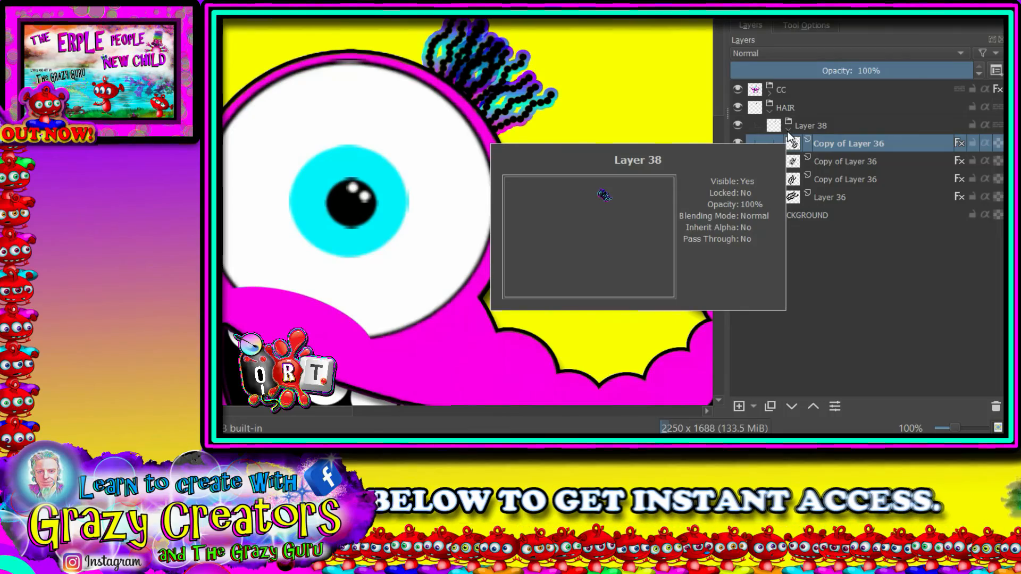
{"action": "left_click", "coordinate": [787, 129]}
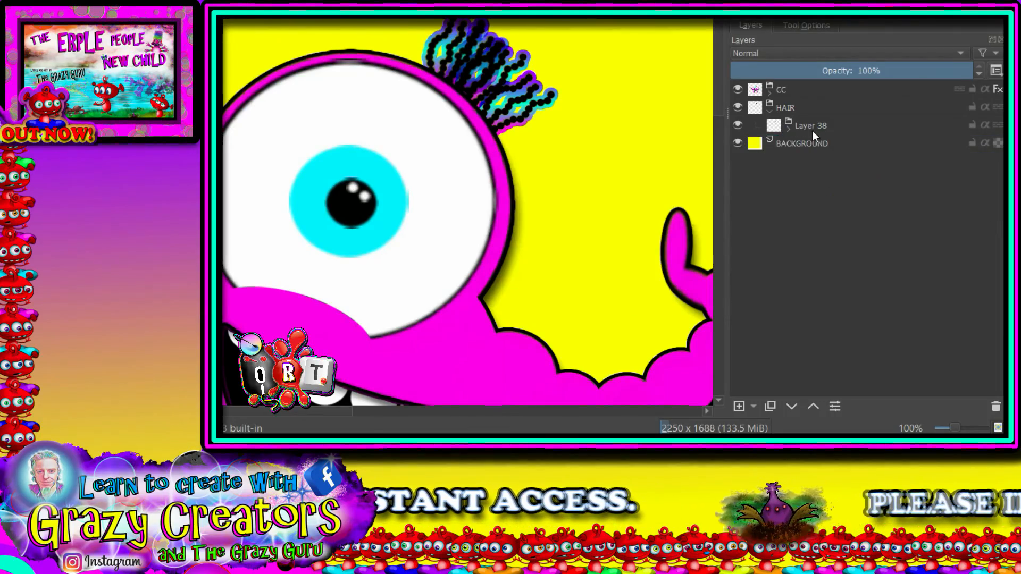
{"action": "left_click", "coordinate": [812, 129]}
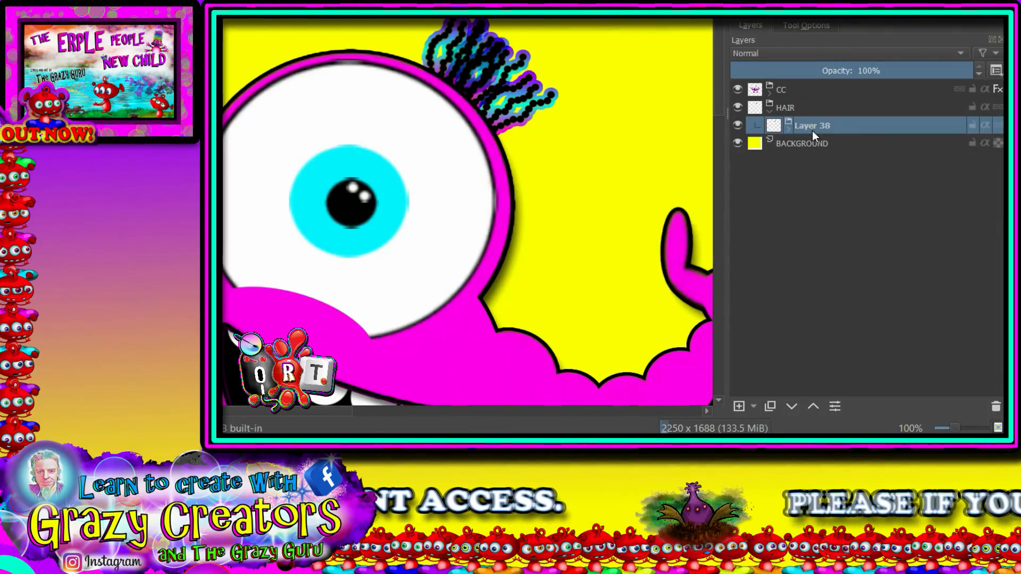
{"action": "left_click", "coordinate": [769, 407]}
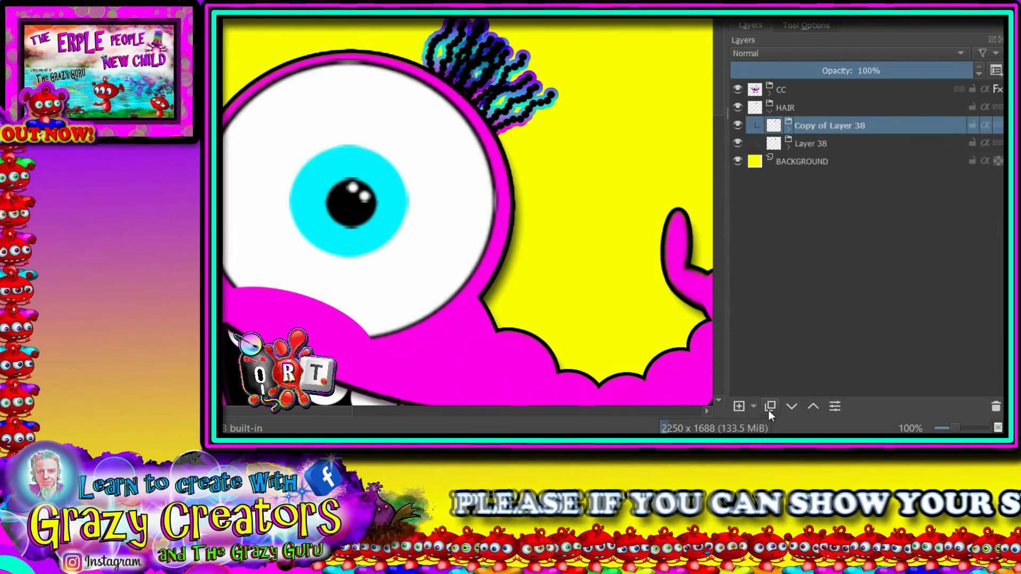
{"action": "right_click", "coordinate": [809, 129]}
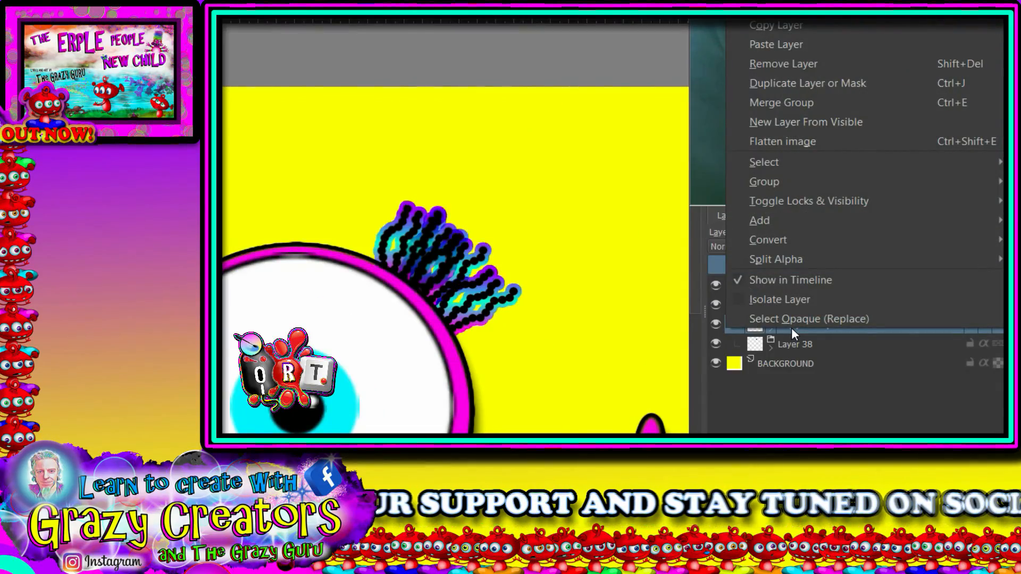
{"action": "left_click", "coordinate": [786, 105]}
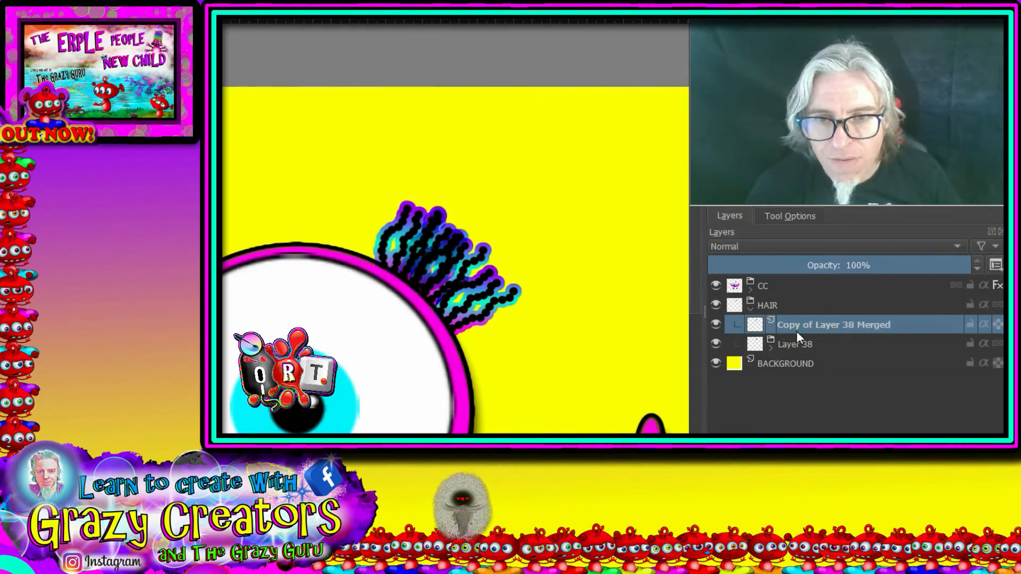
Step: Rotate the merged tuft counterclockwise and move it onto the top of the eye's outline, next to the original tuft
{"action": "key", "text": "ctrl+t"}
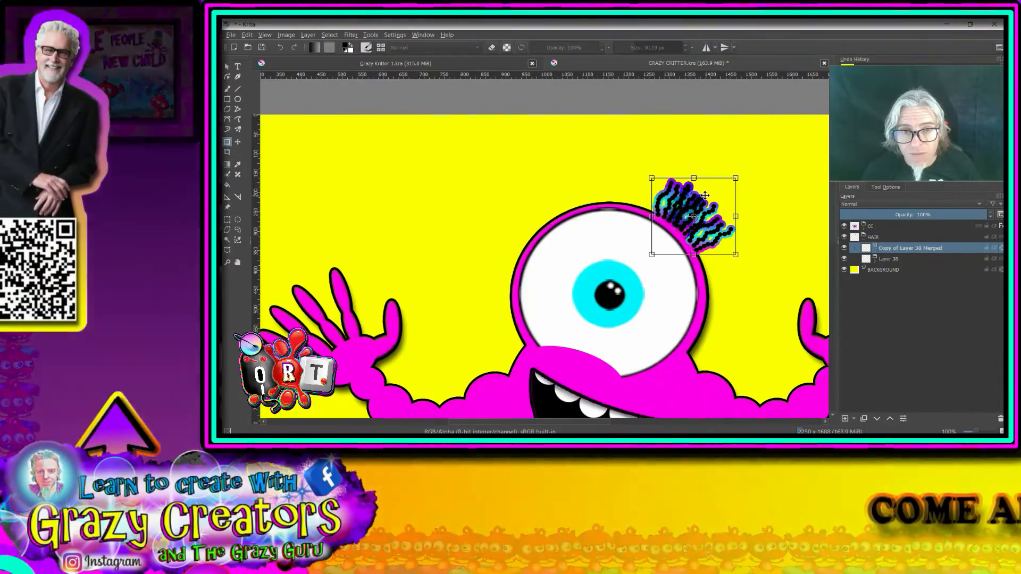
{"action": "left_click_drag", "start_coordinate": [705, 196], "coordinate": [617, 156]}
{"action": "left_click_drag", "start_coordinate": [716, 133], "coordinate": [728, 154]}
{"action": "left_click_drag", "start_coordinate": [636, 173], "coordinate": [652, 179]}
{"action": "left_click_drag", "start_coordinate": [719, 179], "coordinate": [660, 187]}
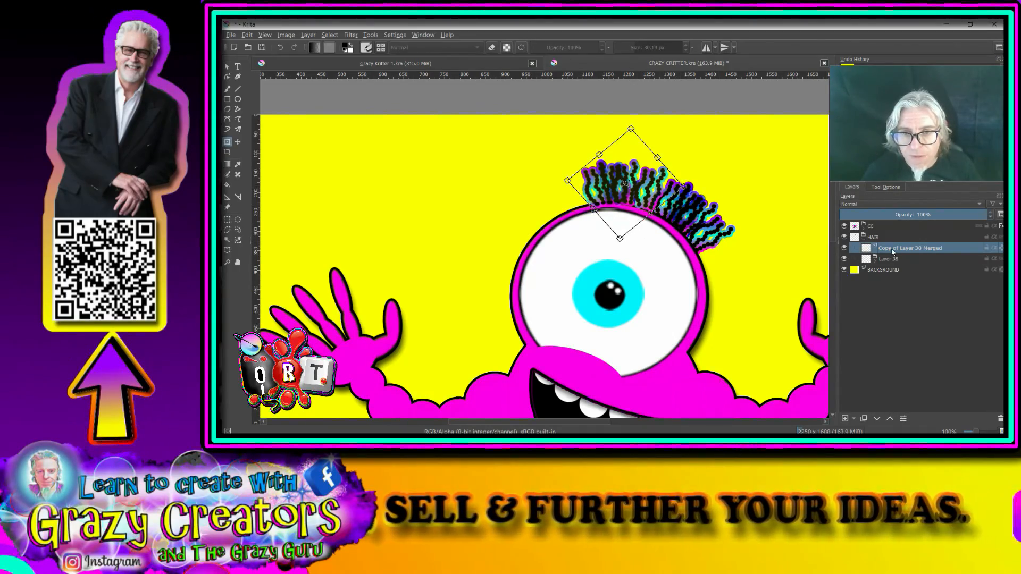
Step: Duplicate the merged tuft, then move and rotate the copy onto the upper-left curve of the eye's outline
{"action": "left_click", "coordinate": [863, 419]}
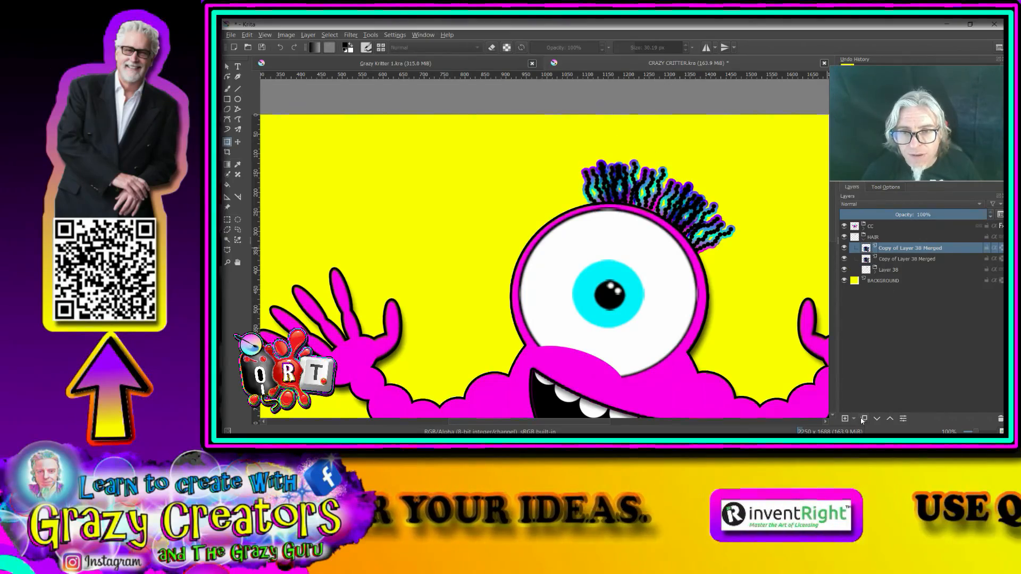
{"action": "left_click", "coordinate": [610, 187]}
{"action": "left_click_drag", "start_coordinate": [643, 168], "coordinate": [587, 172]}
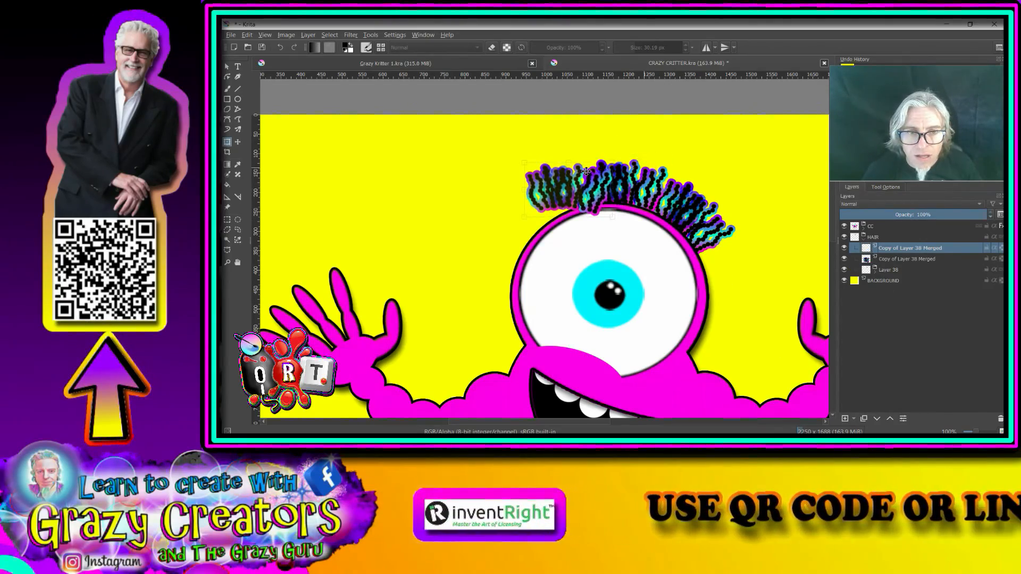
{"action": "left_click_drag", "start_coordinate": [657, 157], "coordinate": [580, 168]}
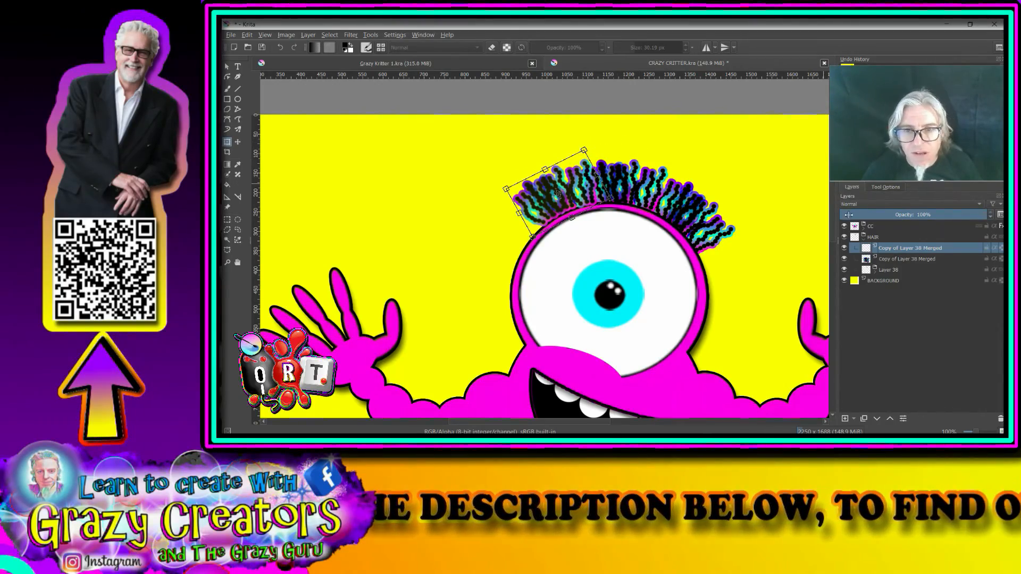
Step: Duplicate the upper-left tuft and mirror the copy horizontally
{"action": "left_click", "coordinate": [864, 419]}
{"action": "right_click", "coordinate": [914, 248]}
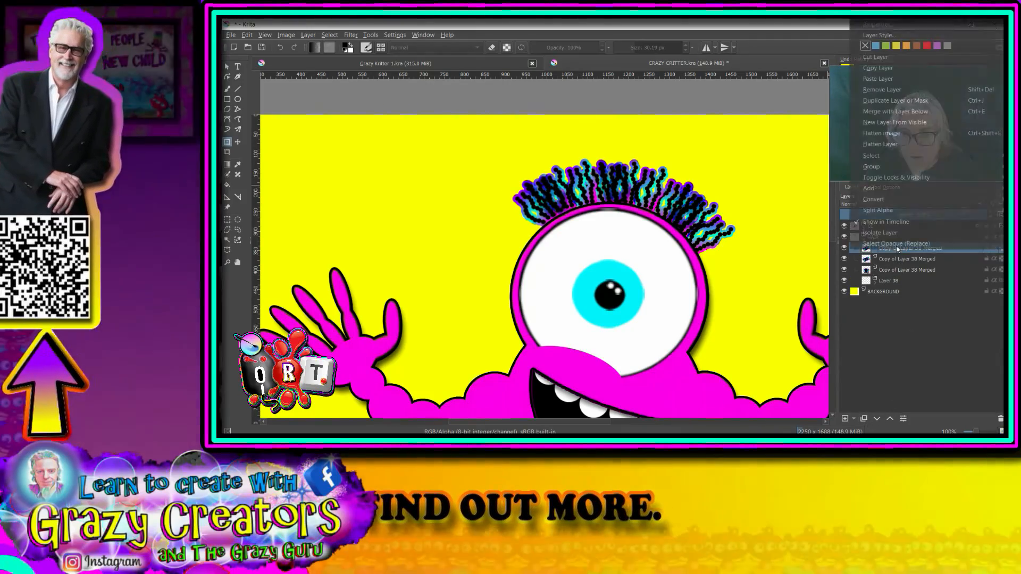
{"action": "left_click", "coordinate": [516, 225]}
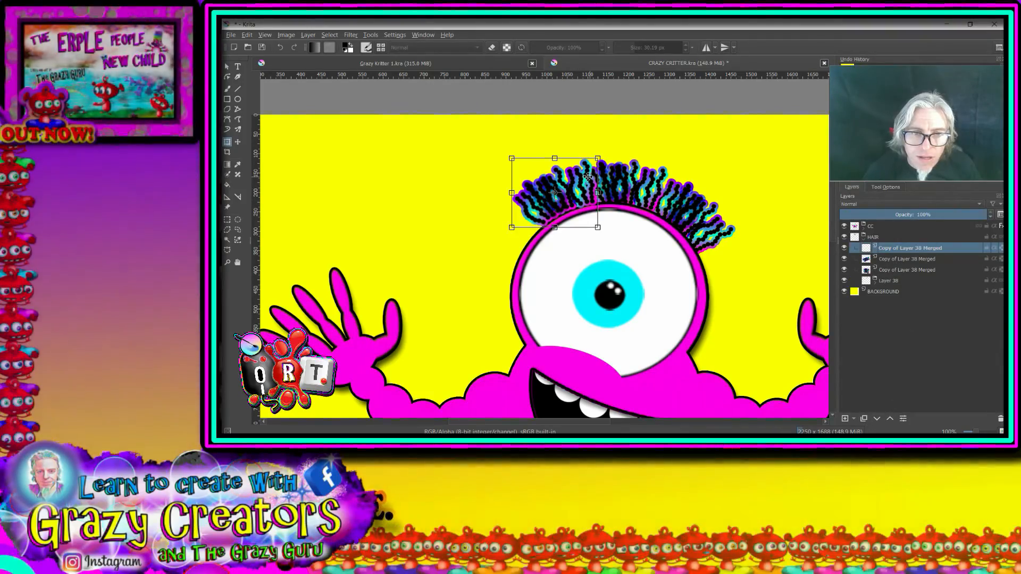
{"action": "right_click", "coordinate": [592, 179]}
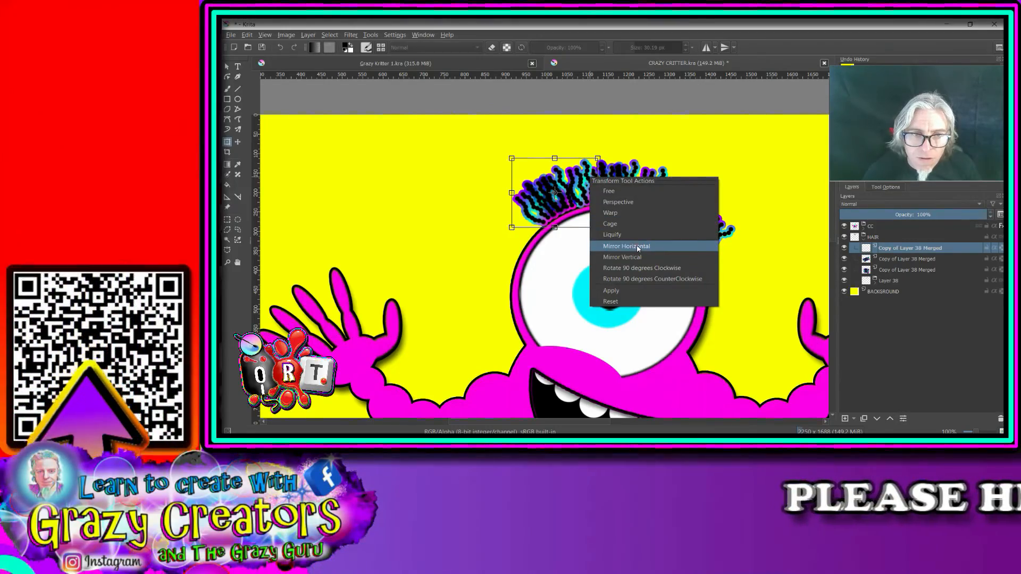
{"action": "left_click", "coordinate": [641, 246]}
Step: Rotate the mirrored tuft and fit it against the left side of the eye's outline, below the upper-left tuft
{"action": "left_click_drag", "start_coordinate": [647, 172], "coordinate": [568, 101]}
{"action": "left_click_drag", "start_coordinate": [571, 170], "coordinate": [510, 220]}
{"action": "left_click_drag", "start_coordinate": [621, 218], "coordinate": [622, 218]}
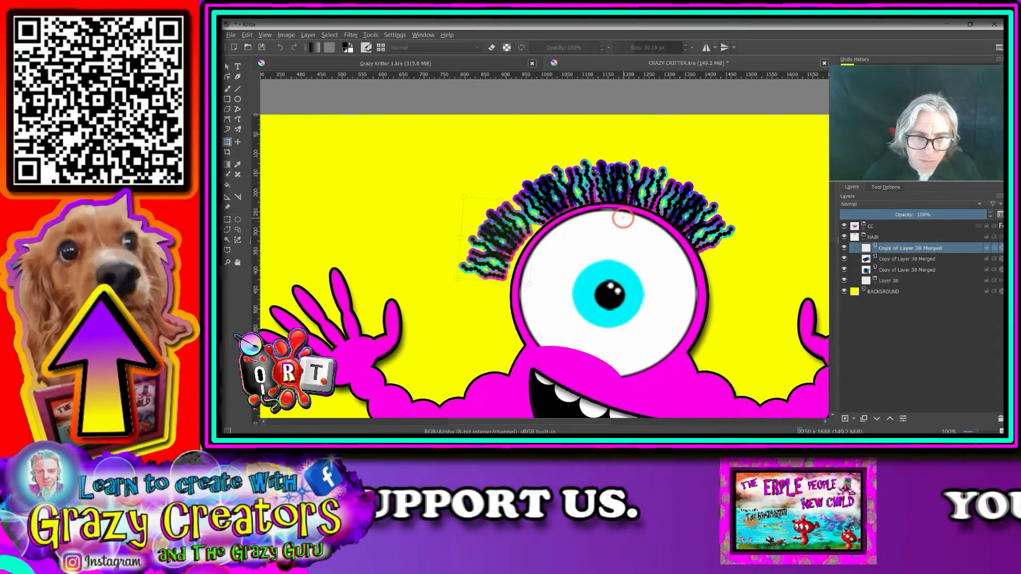
{"action": "left_click_drag", "start_coordinate": [508, 226], "coordinate": [518, 225]}
{"action": "left_click_drag", "start_coordinate": [563, 179], "coordinate": [568, 185]}
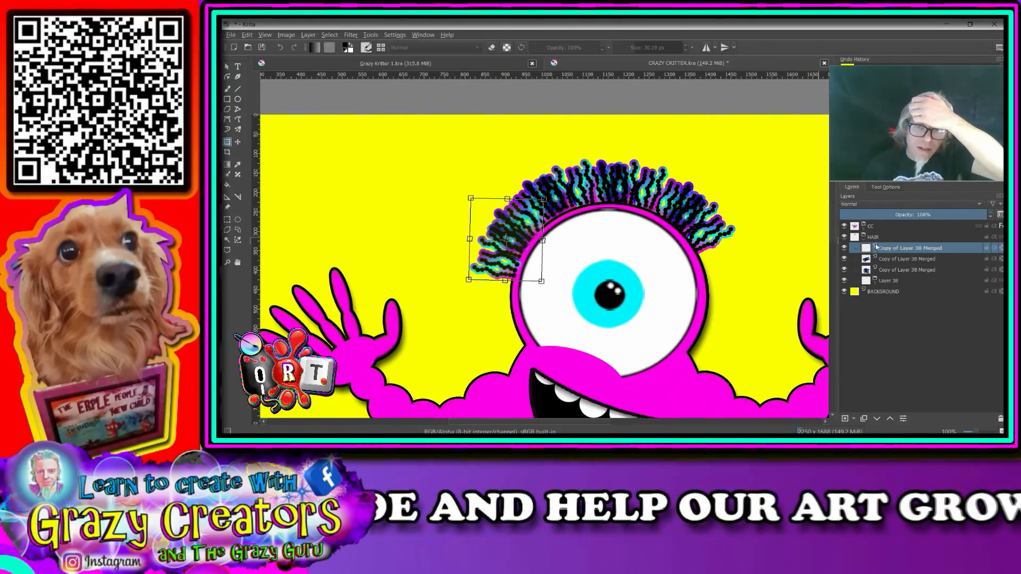
{"action": "scroll", "coordinate": [750, 296], "scroll_direction": "down", "scroll_amount": 4}
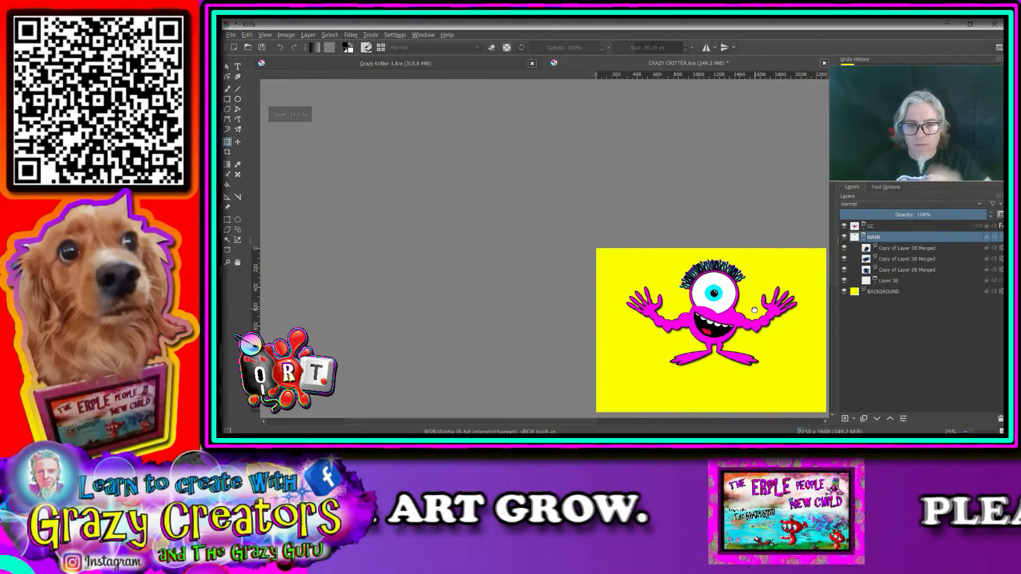
{"action": "left_click_drag", "start_coordinate": [755, 311], "coordinate": [702, 277]}
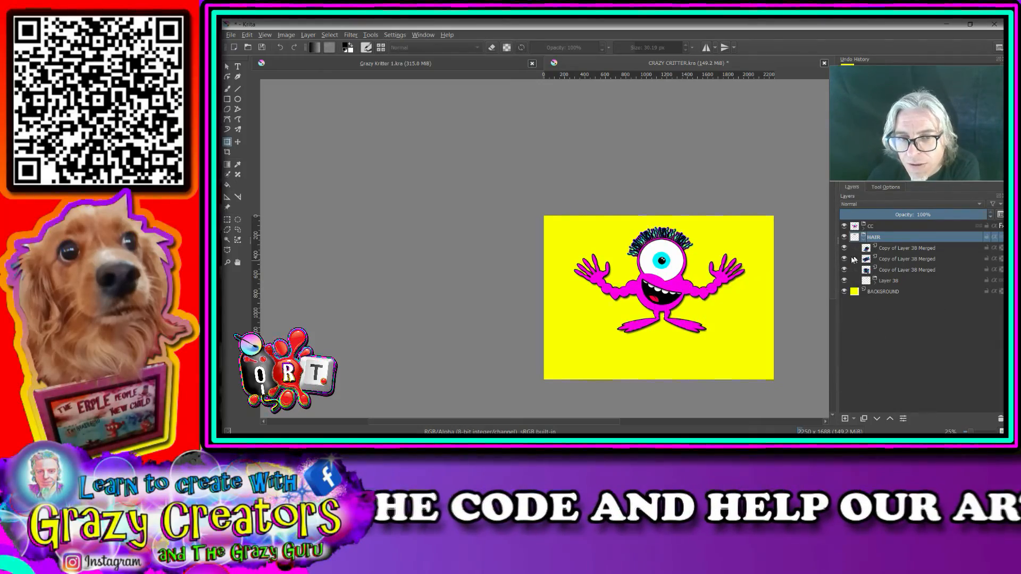
{"action": "scroll", "coordinate": [701, 301], "scroll_direction": "up", "scroll_amount": 2}
{"action": "left_click_drag", "start_coordinate": [641, 280], "coordinate": [664, 334]}
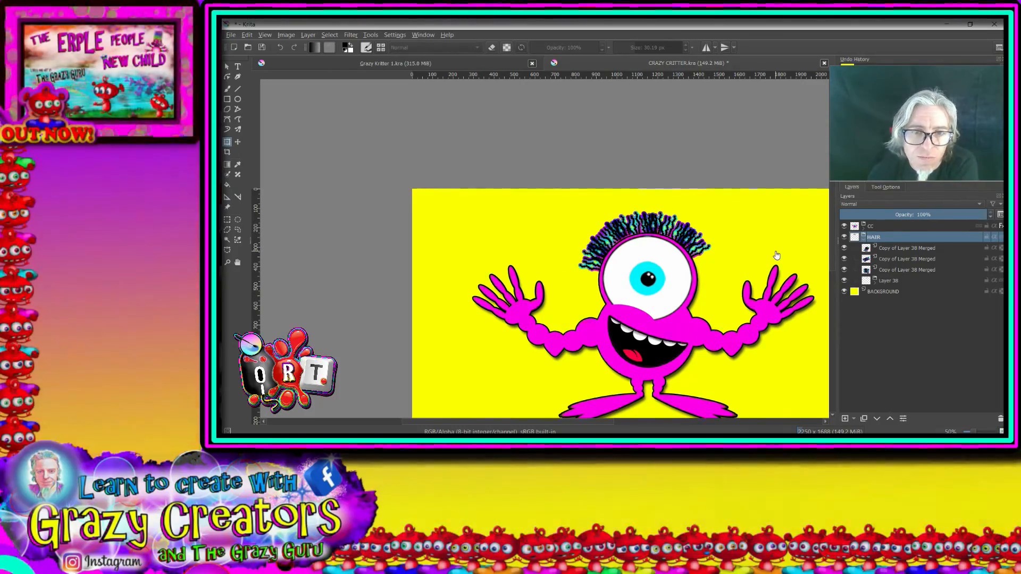
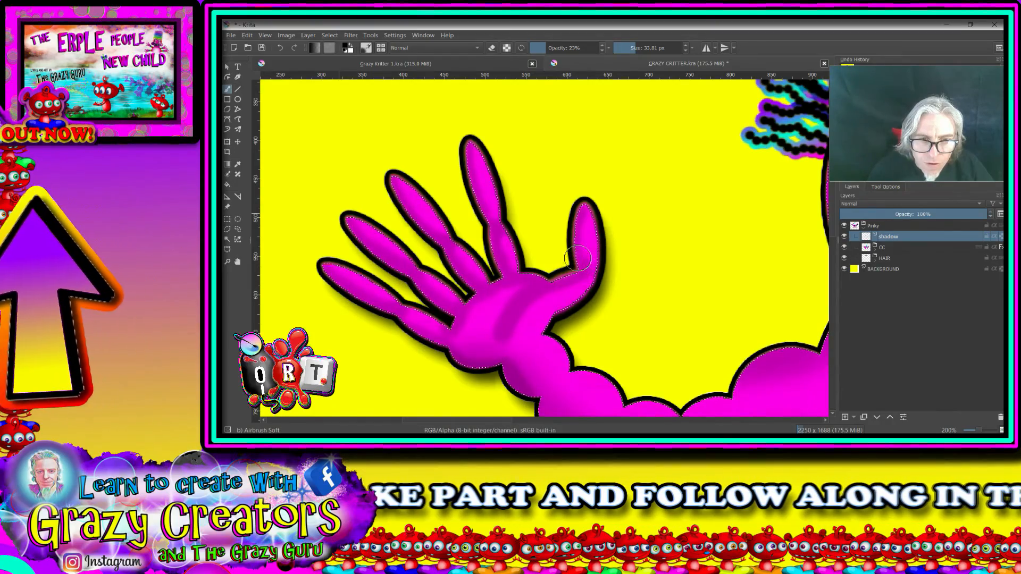
Step: Inspect the airbrushed shading on the shadow layer around the critter's hand, mouth, legs and feet
{"action": "scroll", "coordinate": [590, 179], "scroll_direction": "down", "scroll_amount": 2}
{"action": "scroll", "coordinate": [597, 193], "scroll_direction": "down", "scroll_amount": 2}
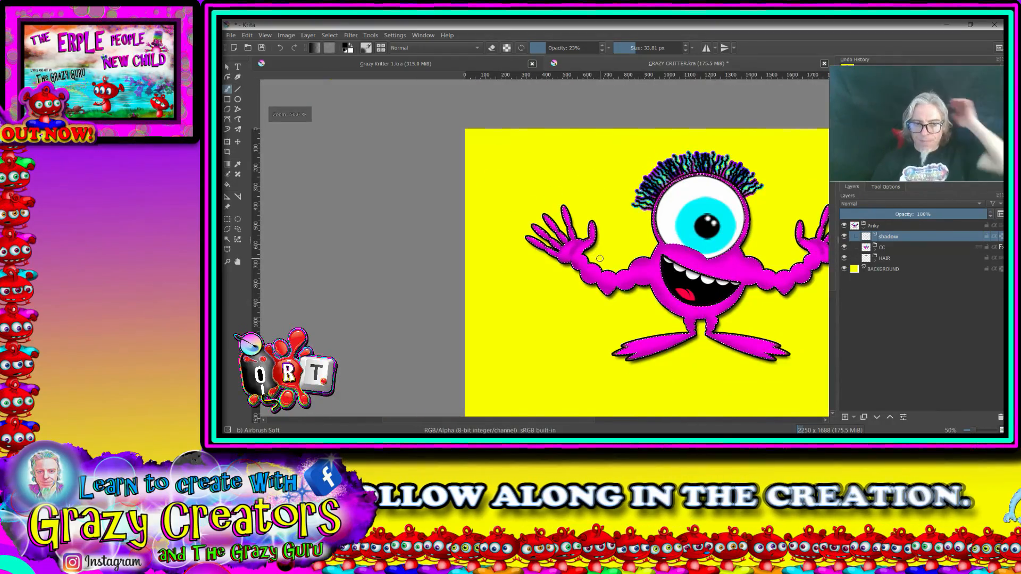
{"action": "left_click_drag", "start_coordinate": [682, 292], "coordinate": [584, 247]}
{"action": "scroll", "coordinate": [586, 268], "scroll_direction": "up", "scroll_amount": 4}
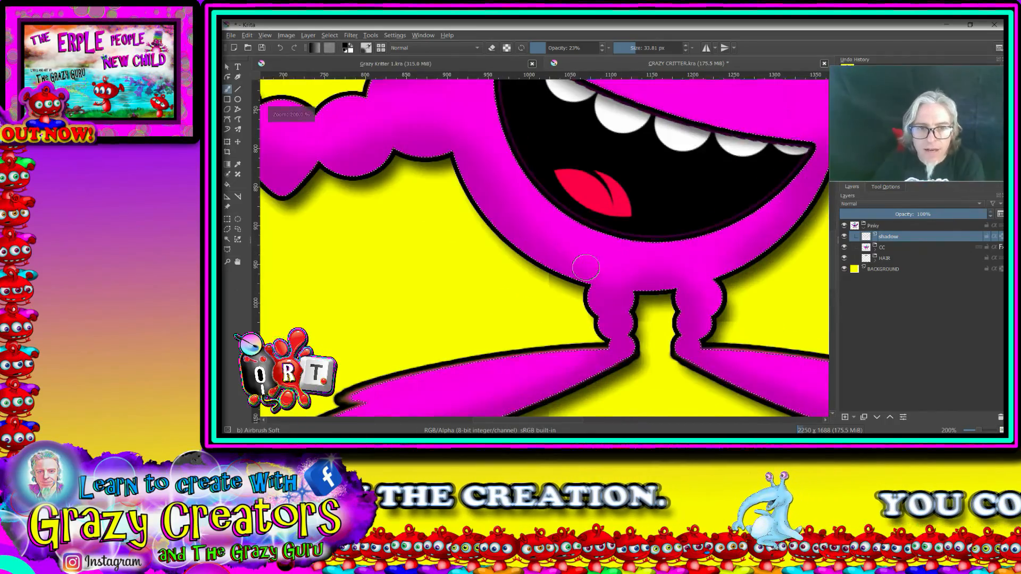
{"action": "left_click_drag", "start_coordinate": [533, 351], "coordinate": [654, 201]}
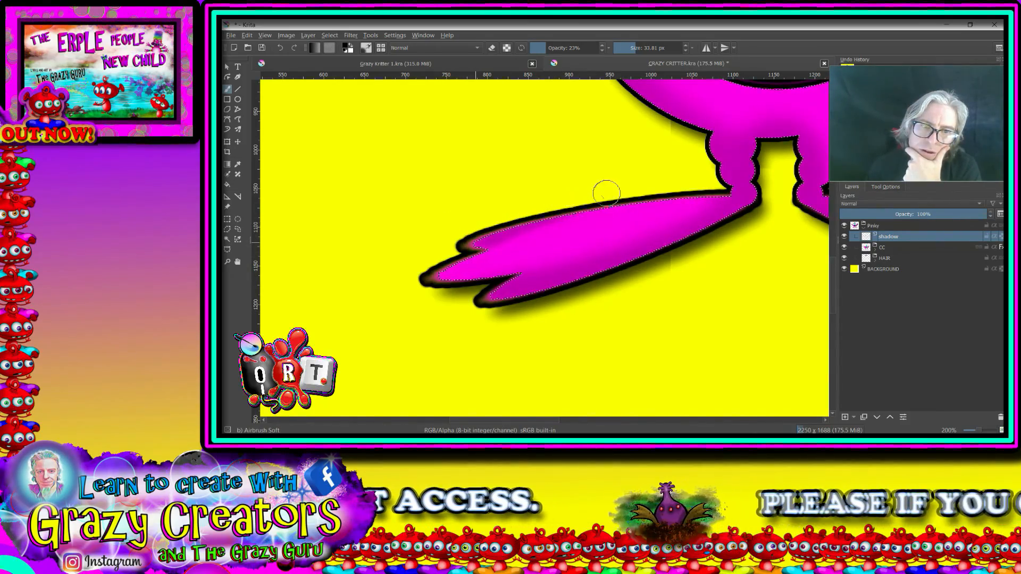
{"action": "scroll", "coordinate": [698, 173], "scroll_direction": "down", "scroll_amount": 4}
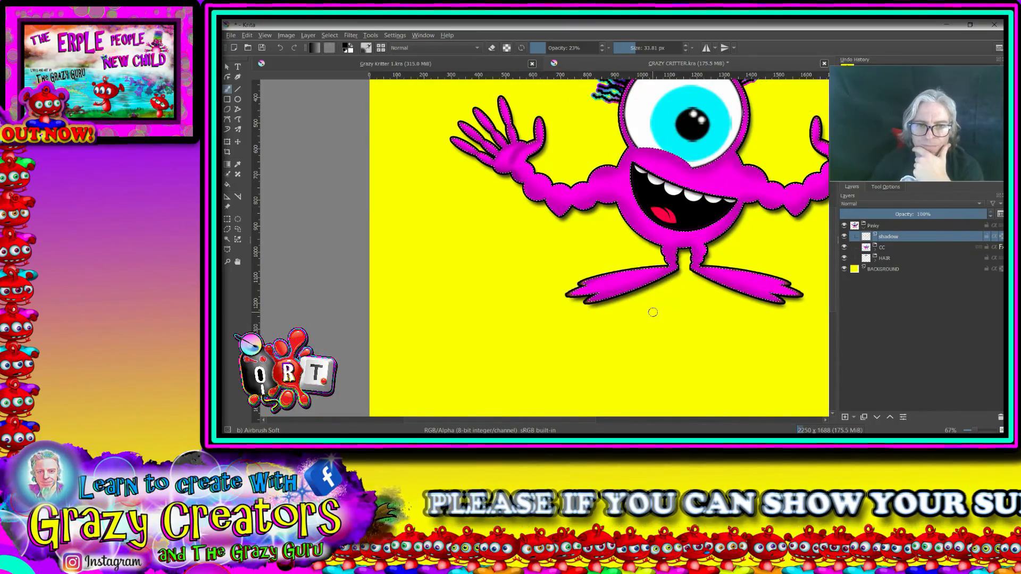
{"action": "scroll", "coordinate": [681, 305], "scroll_direction": "up", "scroll_amount": 2}
{"action": "left_click_drag", "start_coordinate": [806, 274], "coordinate": [453, 314]}
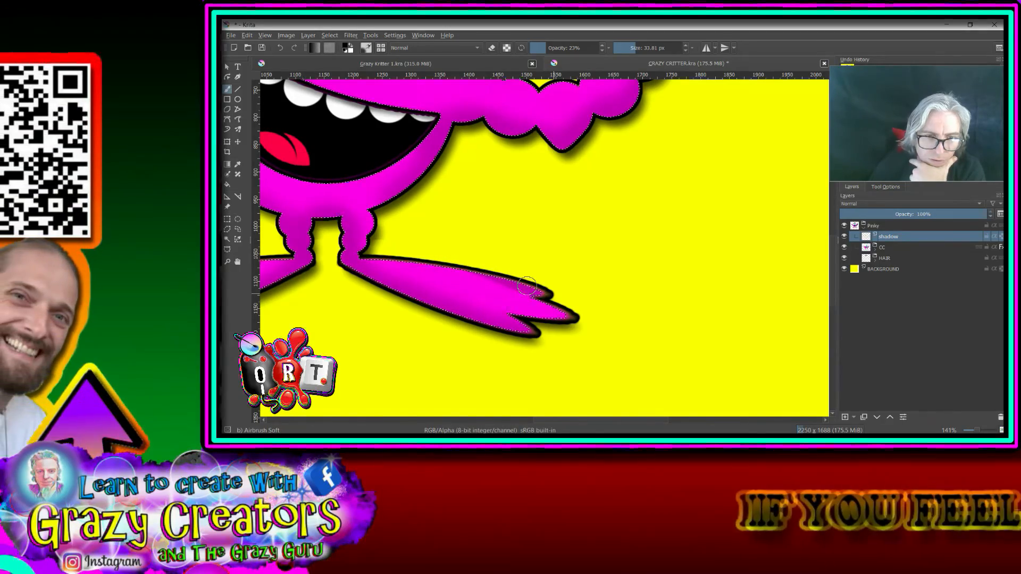
{"action": "scroll", "coordinate": [599, 326], "scroll_direction": "down", "scroll_amount": 5}
{"action": "left_click_drag", "start_coordinate": [583, 344], "coordinate": [618, 321]}
{"action": "scroll", "coordinate": [618, 320], "scroll_direction": "up", "scroll_amount": 3}
{"action": "left_click_drag", "start_coordinate": [580, 283], "coordinate": [595, 420]}
{"action": "scroll", "coordinate": [596, 421], "scroll_direction": "down", "scroll_amount": 5}
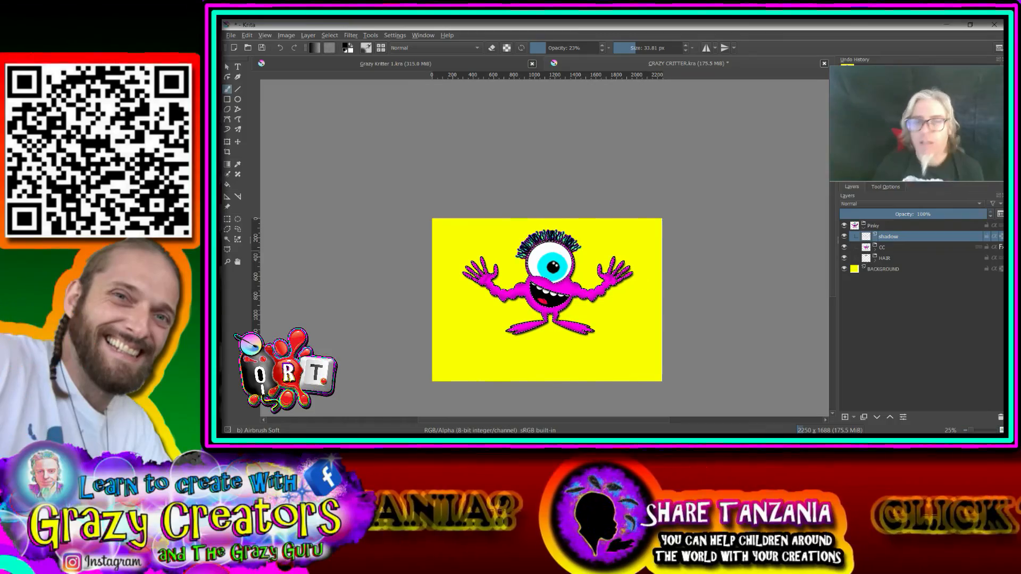
Step: Collapse the Pinky group and clear the selection around the critter
{"action": "left_click", "coordinate": [864, 230]}
{"action": "left_click", "coordinate": [877, 230]}
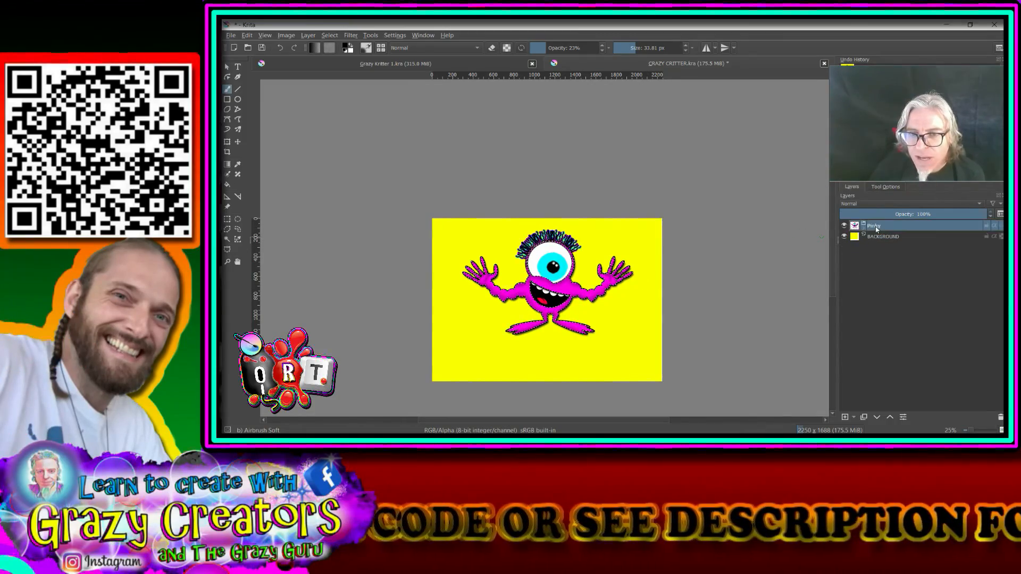
{"action": "left_click", "coordinate": [329, 36]}
{"action": "left_click", "coordinate": [345, 58]}
{"action": "scroll", "coordinate": [532, 293], "scroll_direction": "down", "scroll_amount": 2}
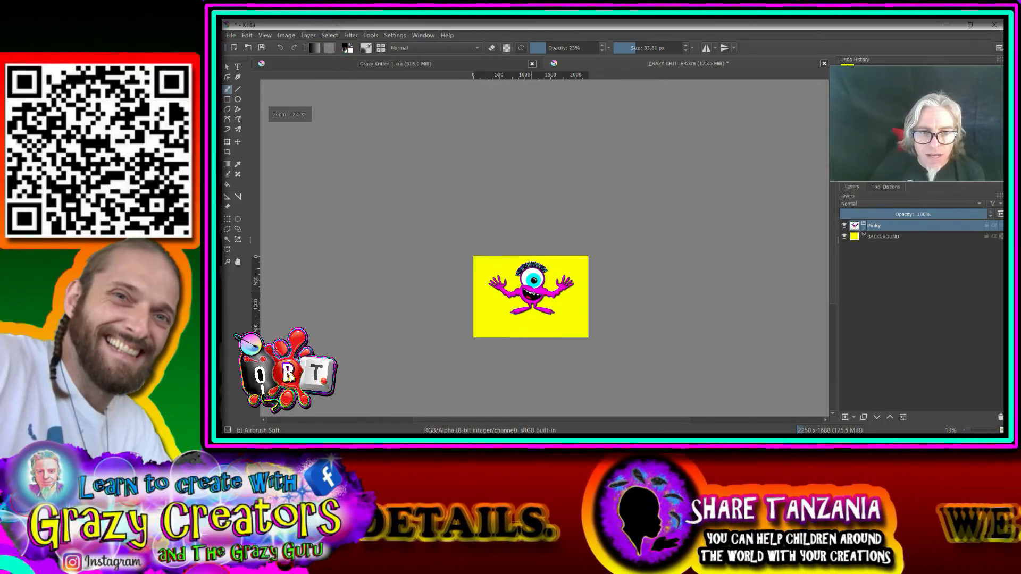
{"action": "scroll", "coordinate": [535, 307], "scroll_direction": "up", "scroll_amount": 4}
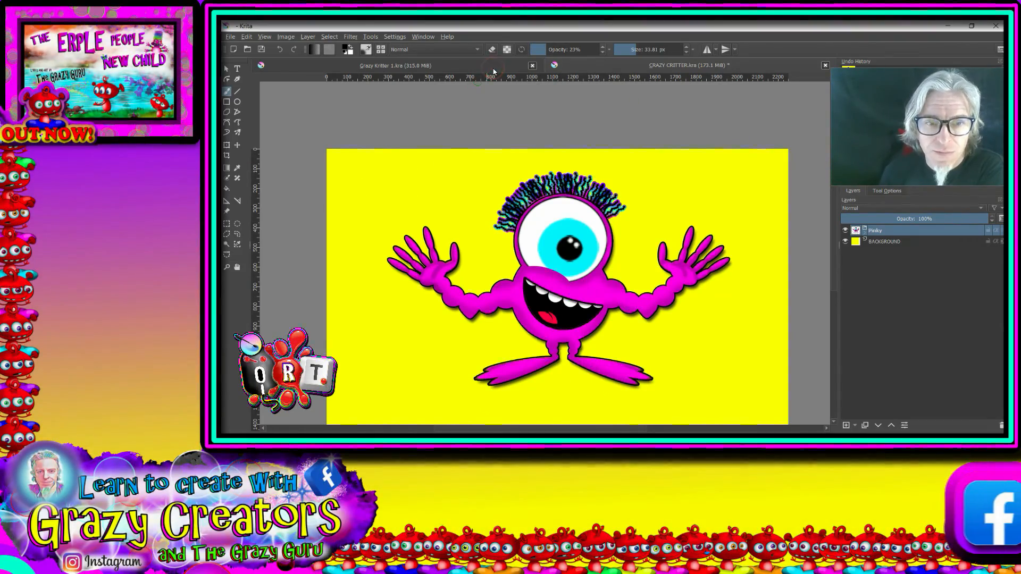
Step: Compare the three-eyed monster in the Grazy Kritter 1 document with the one-eyed critter in the CRAZY CRITTER document
{"action": "left_click", "coordinate": [494, 67]}
{"action": "scroll", "coordinate": [461, 256], "scroll_direction": "up", "scroll_amount": 1}
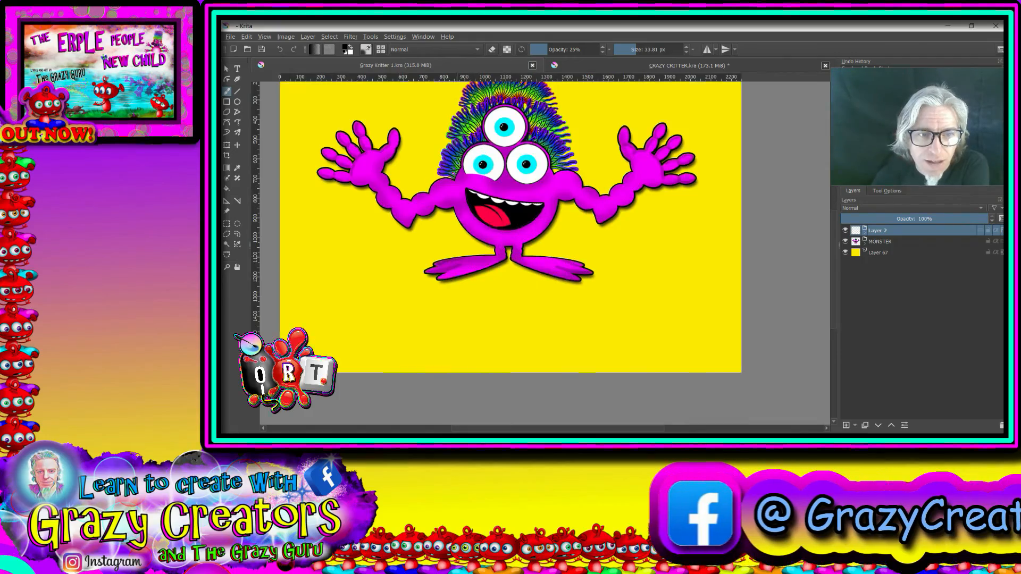
{"action": "scroll", "coordinate": [470, 220], "scroll_direction": "up", "scroll_amount": 2}
{"action": "left_click_drag", "start_coordinate": [390, 256], "coordinate": [379, 338]}
{"action": "scroll", "coordinate": [420, 225], "scroll_direction": "down", "scroll_amount": 2}
{"action": "scroll", "coordinate": [435, 220], "scroll_direction": "up", "scroll_amount": 1}
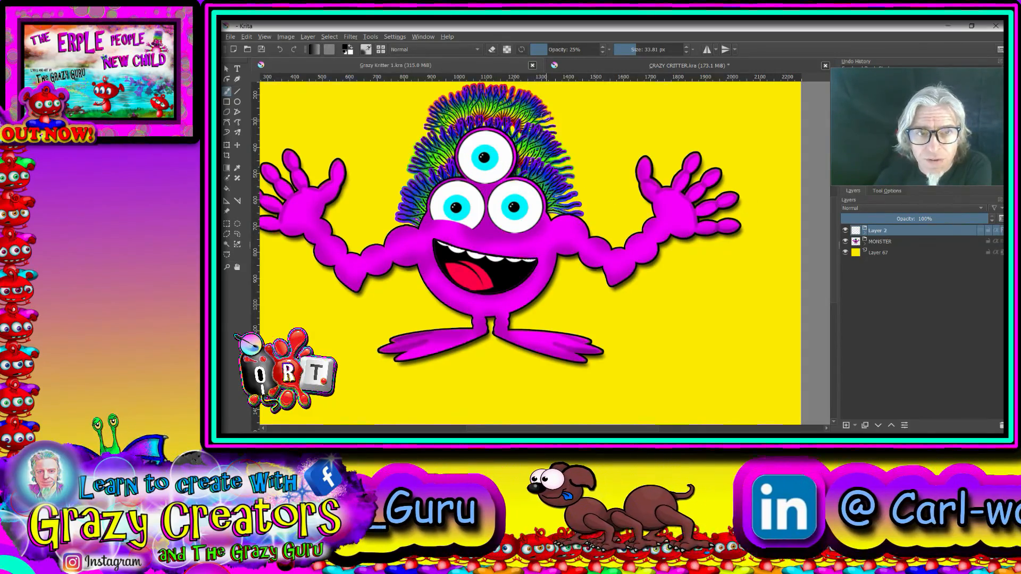
{"action": "left_click_drag", "start_coordinate": [552, 125], "coordinate": [577, 183]}
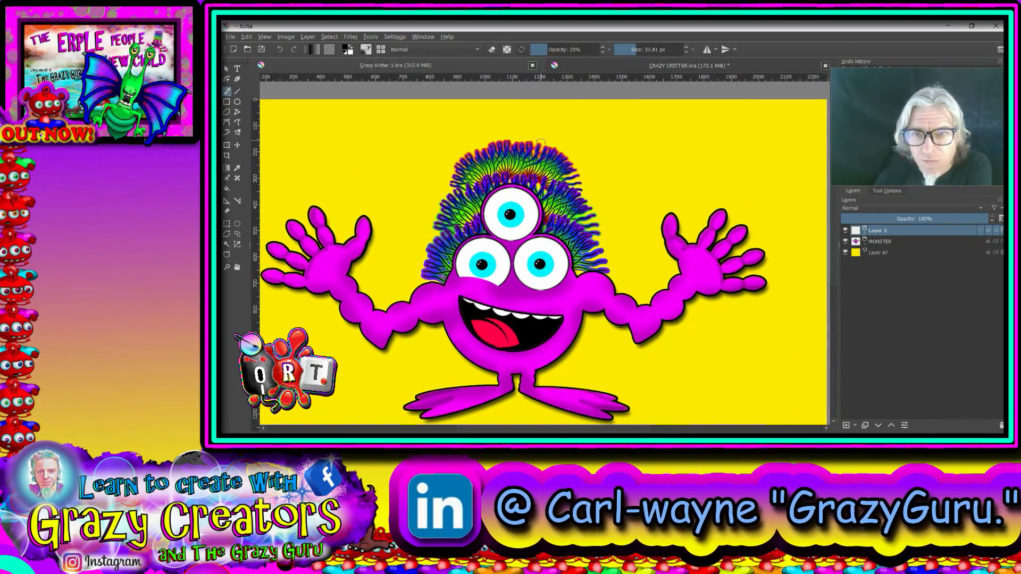
{"action": "mouse_move", "coordinate": [548, 361]}
{"action": "left_mouse_down"}
{"action": "mouse_move", "coordinate": [581, 345]}
{"action": "mouse_move", "coordinate": [600, 302]}
{"action": "left_mouse_up"}
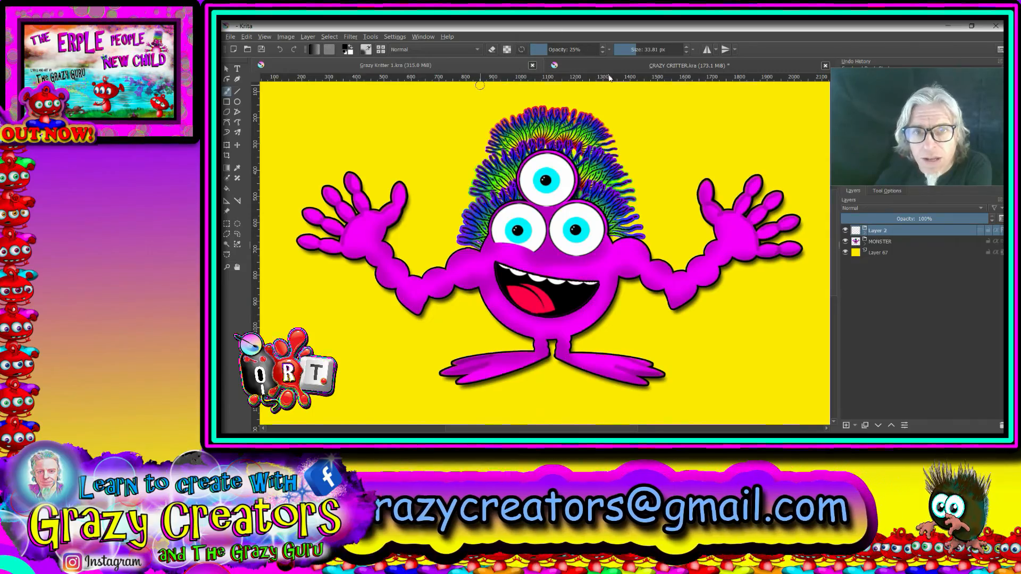
{"action": "left_click", "coordinate": [491, 66]}
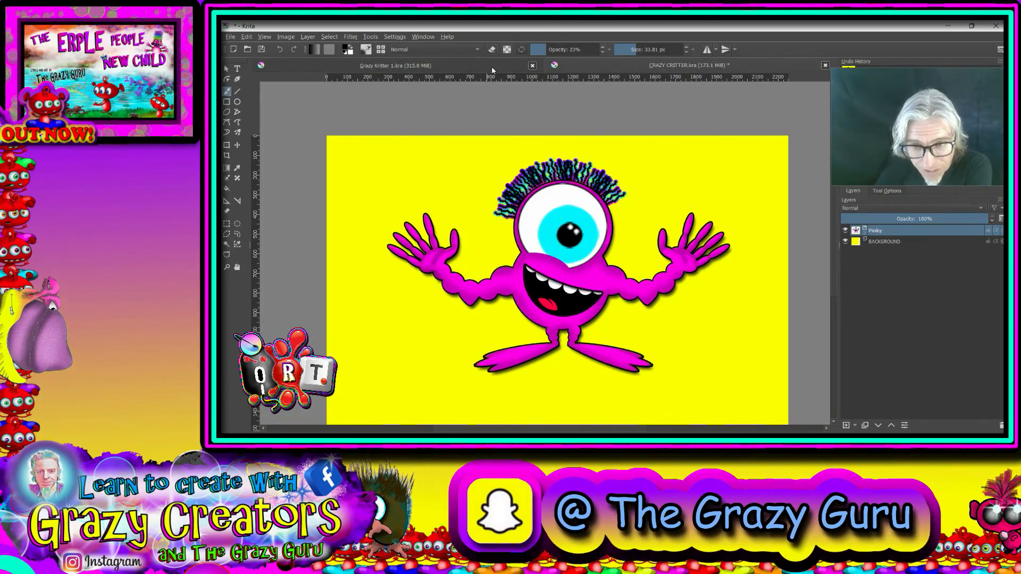
{"action": "left_click", "coordinate": [492, 67]}
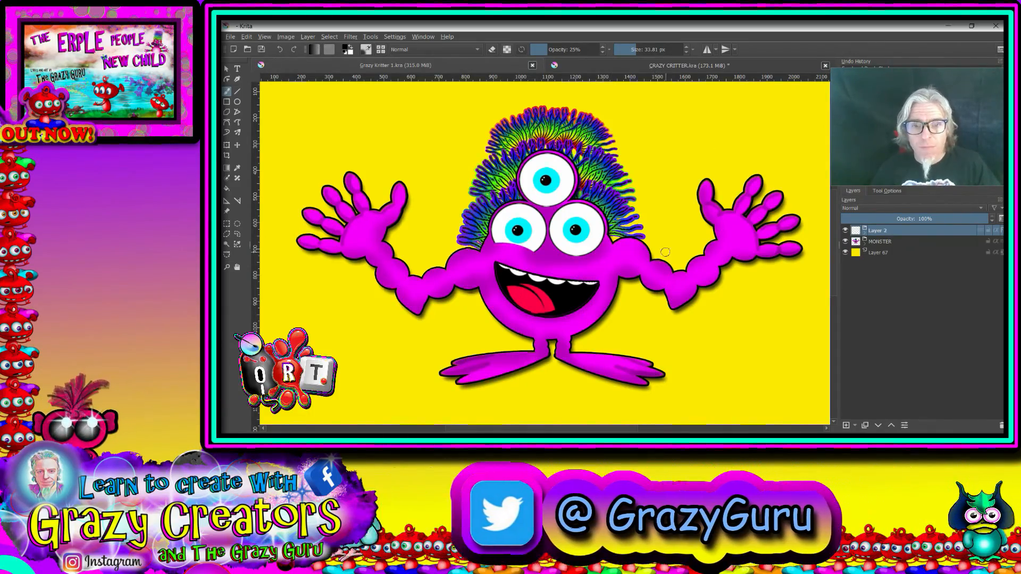
{"action": "left_click", "coordinate": [657, 66]}
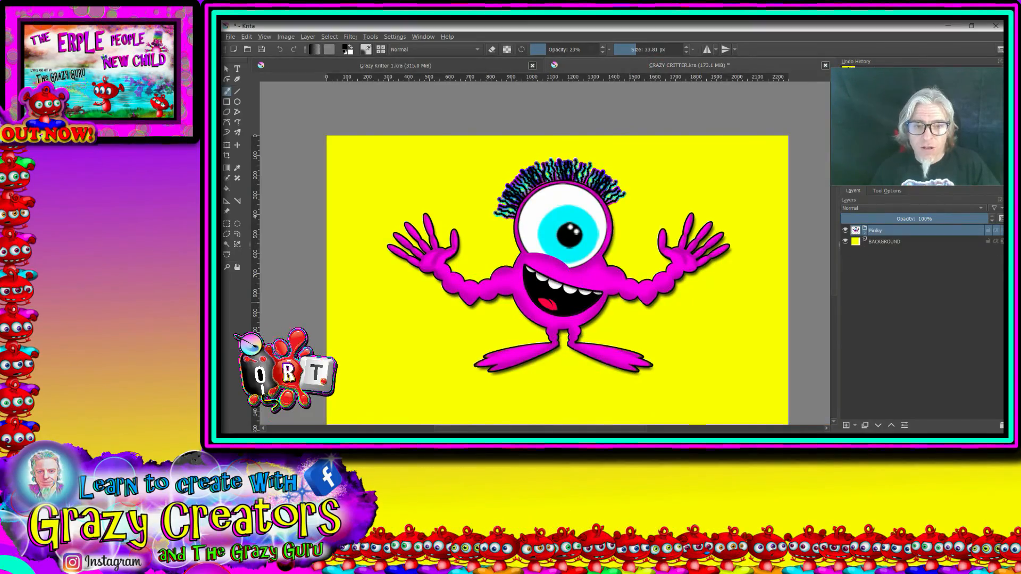
Step: Expand the Pinky group, hide its shadow layer and expand the CC group to list the body-part groups
{"action": "scroll", "coordinate": [657, 250], "scroll_direction": "up", "scroll_amount": 2}
{"action": "scroll", "coordinate": [646, 240], "scroll_direction": "down", "scroll_amount": 1}
{"action": "left_click_drag", "start_coordinate": [623, 231], "coordinate": [575, 241]}
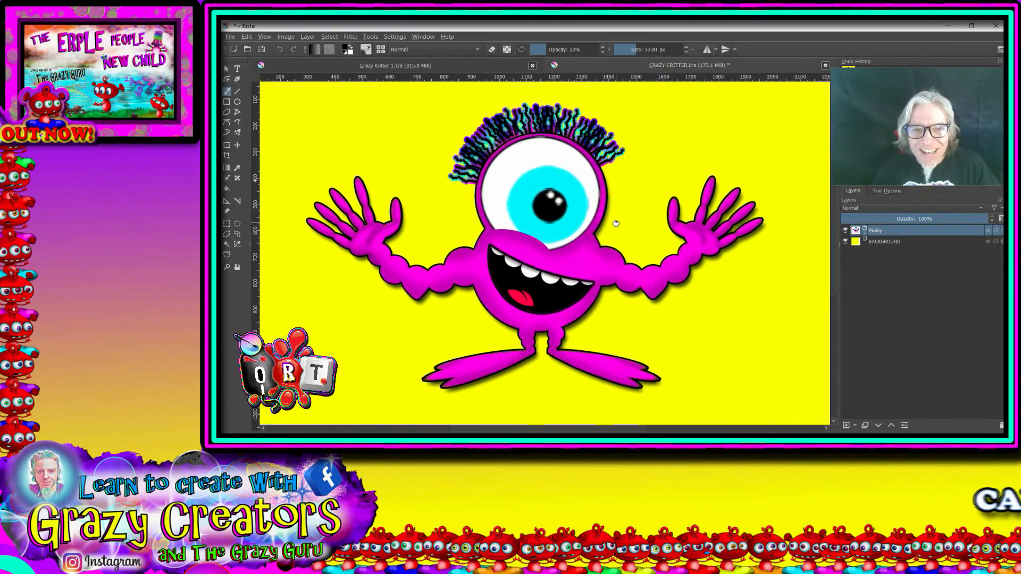
{"action": "left_click", "coordinate": [865, 230]}
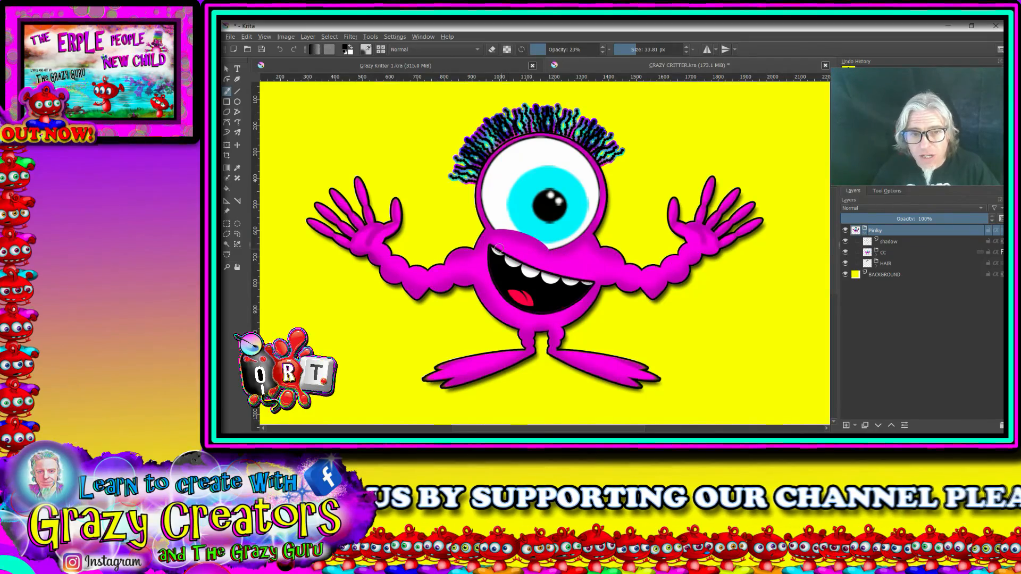
{"action": "left_click", "coordinate": [845, 242]}
{"action": "left_click", "coordinate": [876, 253]}
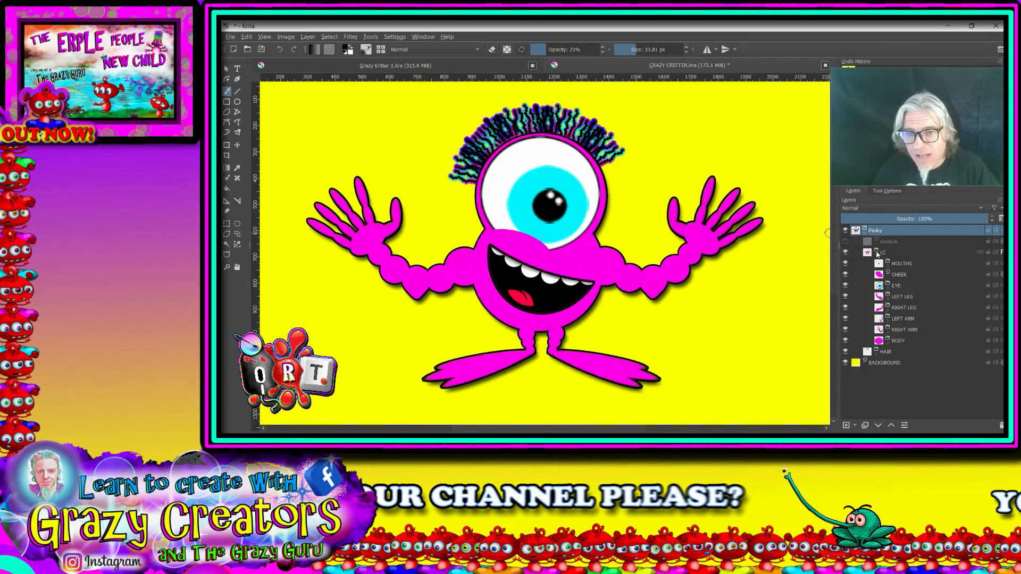
Step: Enlarge the CHEEK group with the Transform tool so it covers more of the eye's lower edge
{"action": "left_click", "coordinate": [898, 274]}
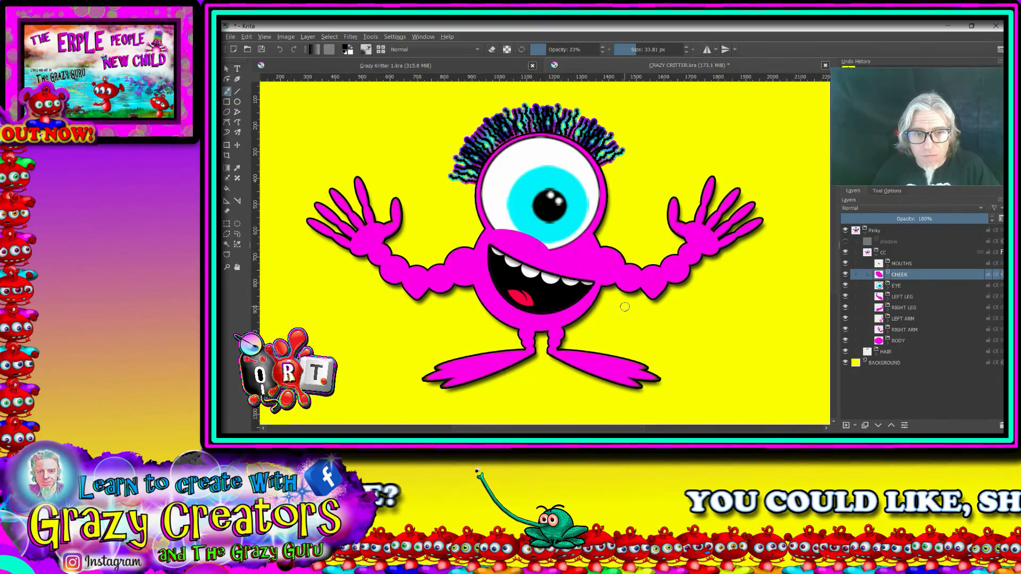
{"action": "left_click", "coordinate": [227, 144]}
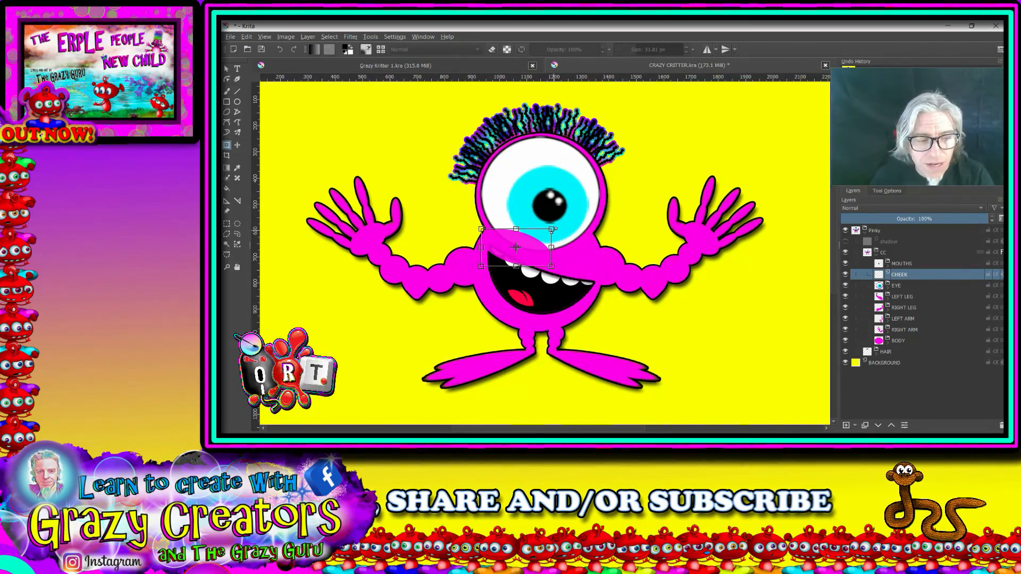
{"action": "left_click_drag", "start_coordinate": [554, 231], "coordinate": [582, 216]}
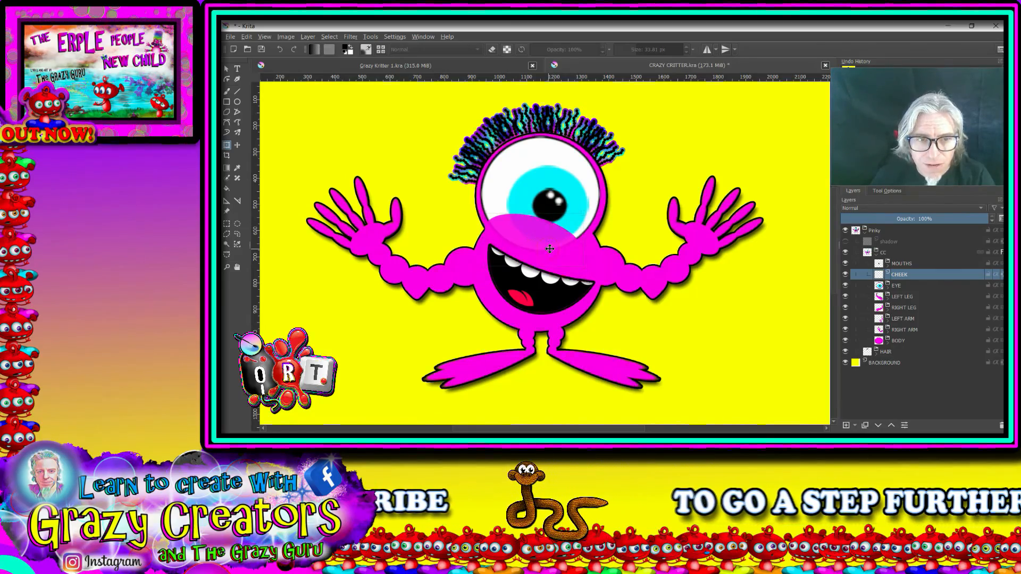
{"action": "left_click", "coordinate": [900, 286]}
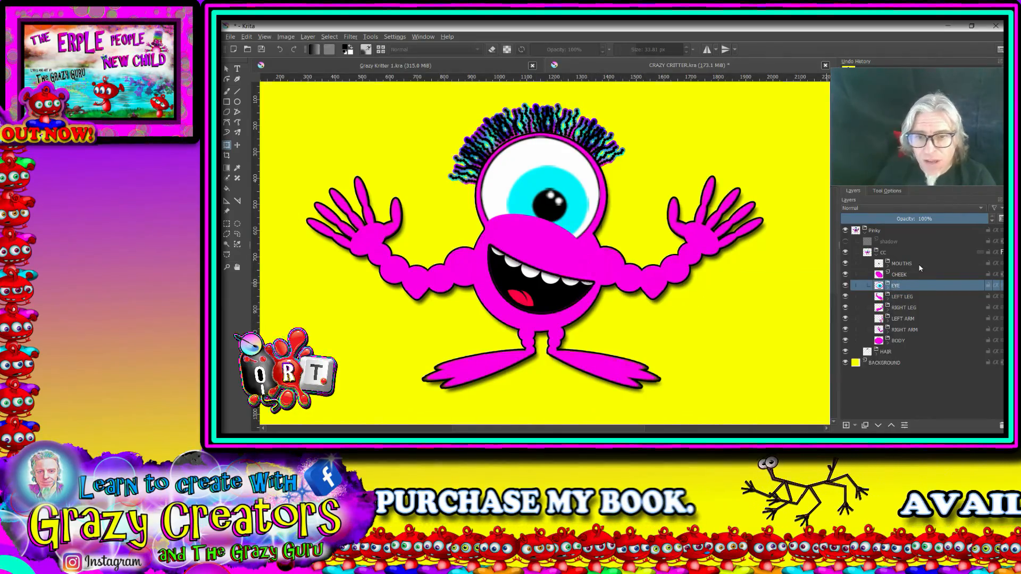
Step: Mirror the RIGHT LEG group horizontally and rotate it clockwise so the foot points steeply down beneath the body
{"action": "left_click", "coordinate": [905, 307]}
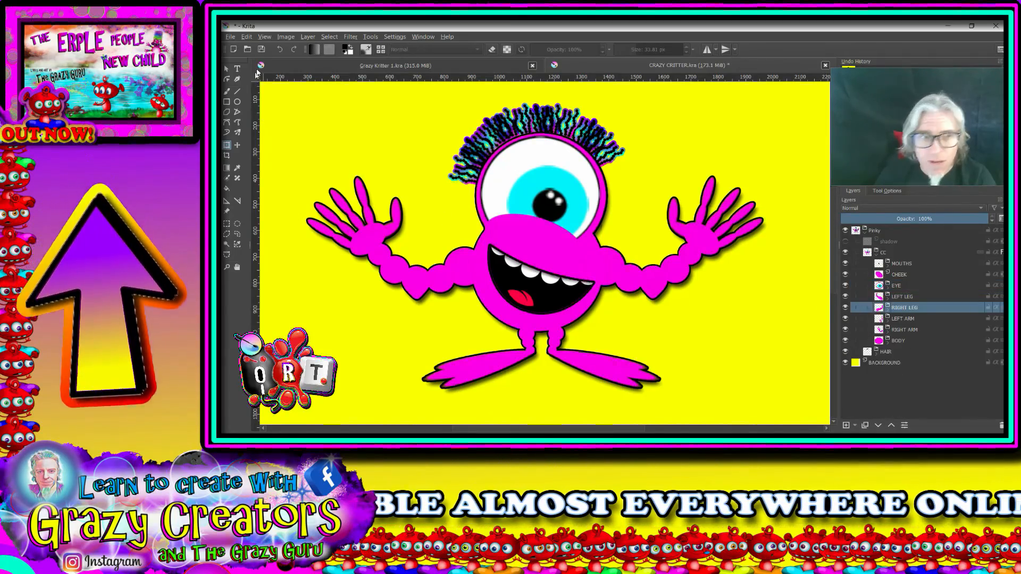
{"action": "left_click", "coordinate": [433, 288]}
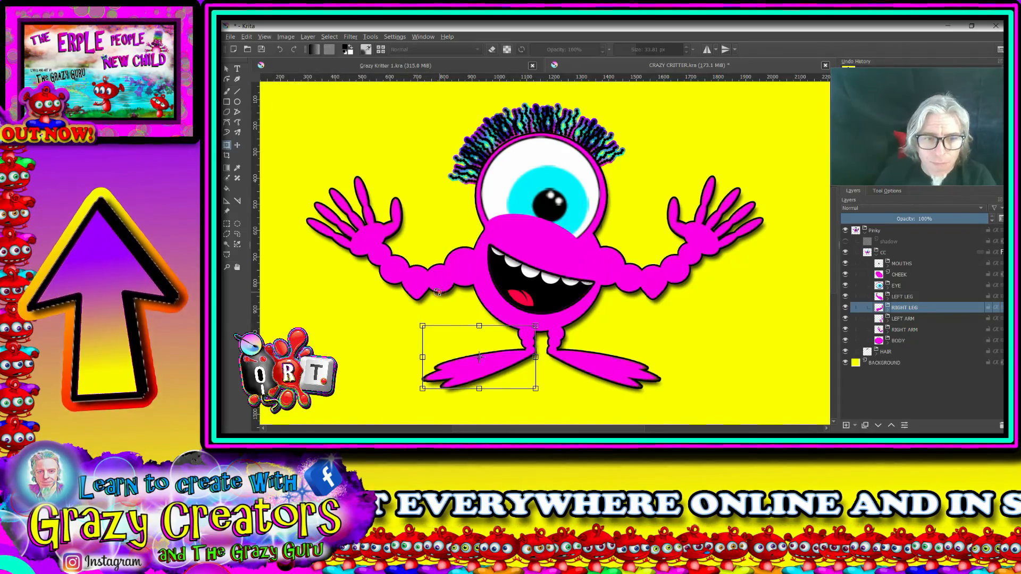
{"action": "right_click", "coordinate": [457, 221]}
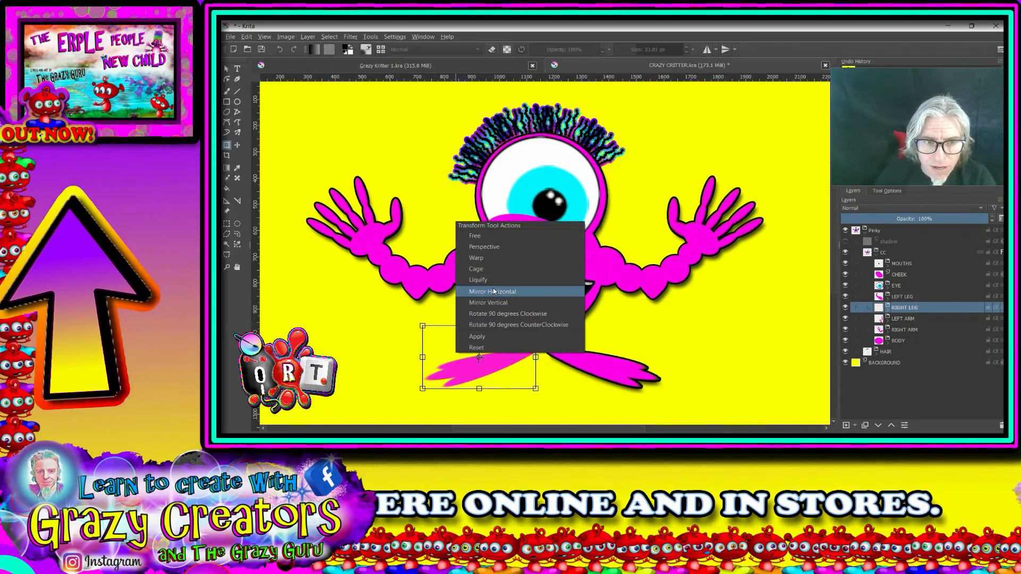
{"action": "left_click", "coordinate": [494, 291]}
{"action": "left_click_drag", "start_coordinate": [514, 339], "coordinate": [540, 368]}
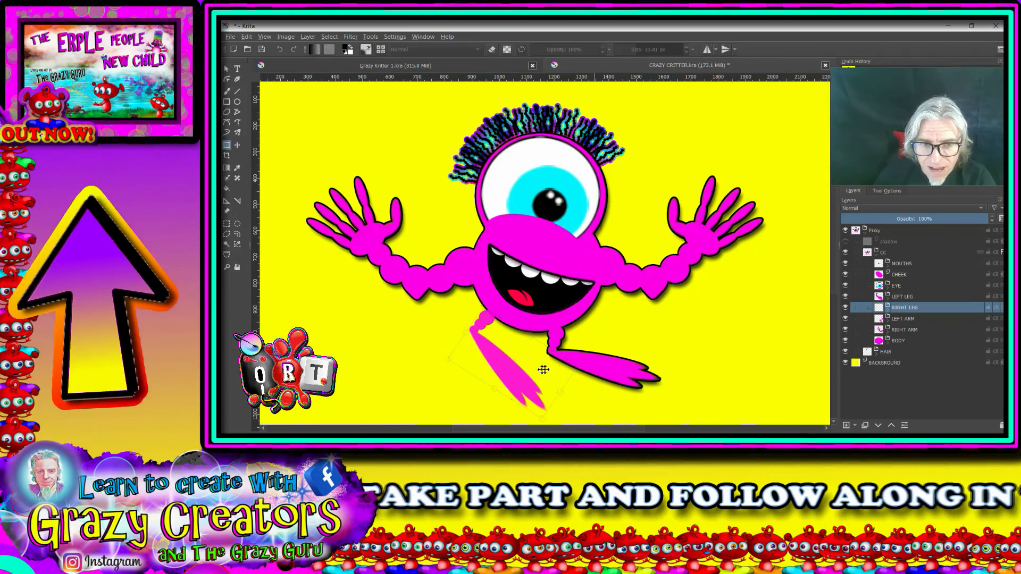
{"action": "left_click", "coordinate": [902, 296]}
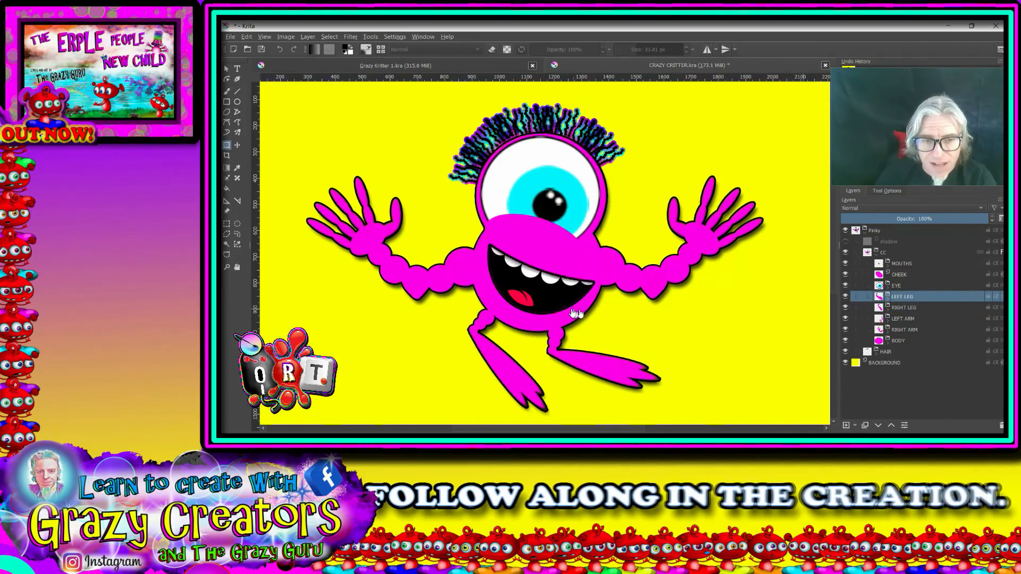
Step: Rotate the RIGHT ARM group clockwise so the hand is raised, and move the arm back onto the shoulder
{"action": "scroll", "coordinate": [632, 317], "scroll_direction": "down", "scroll_amount": 3}
{"action": "scroll", "coordinate": [632, 317], "scroll_direction": "up", "scroll_amount": 2}
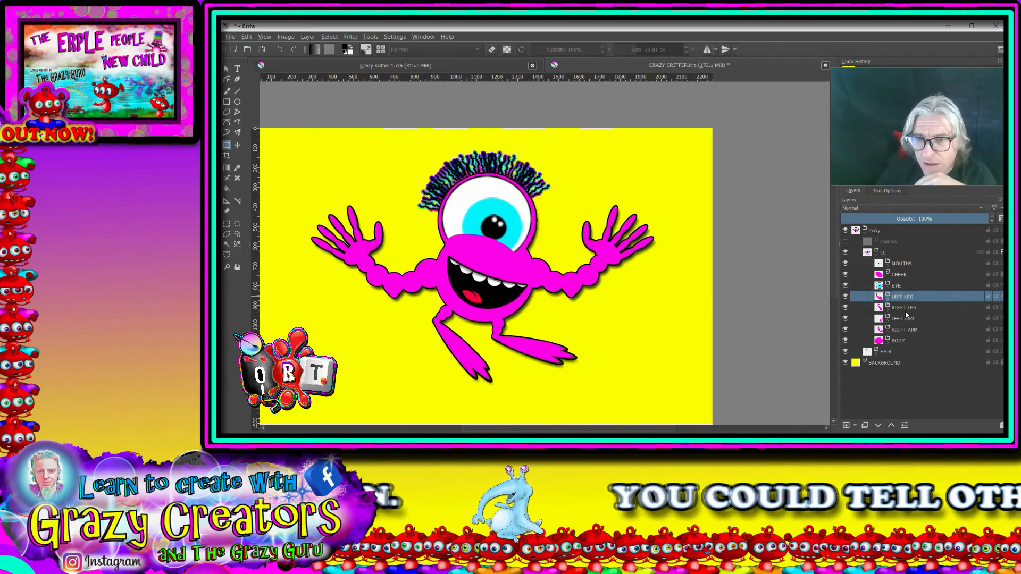
{"action": "left_click", "coordinate": [901, 330]}
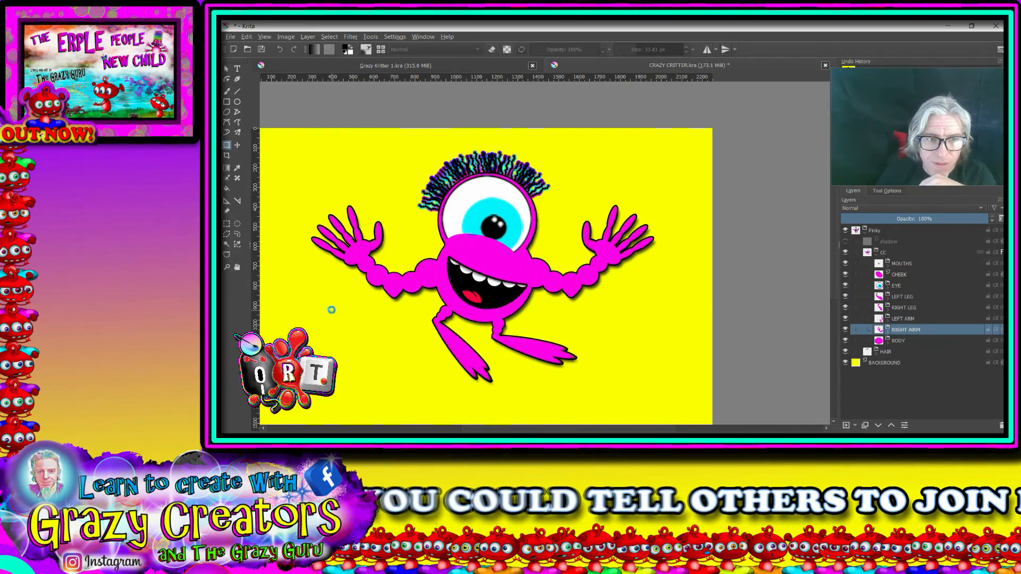
{"action": "key", "text": "ctrl+t"}
{"action": "left_click_drag", "start_coordinate": [464, 186], "coordinate": [485, 238]}
{"action": "left_click_drag", "start_coordinate": [422, 254], "coordinate": [438, 210]}
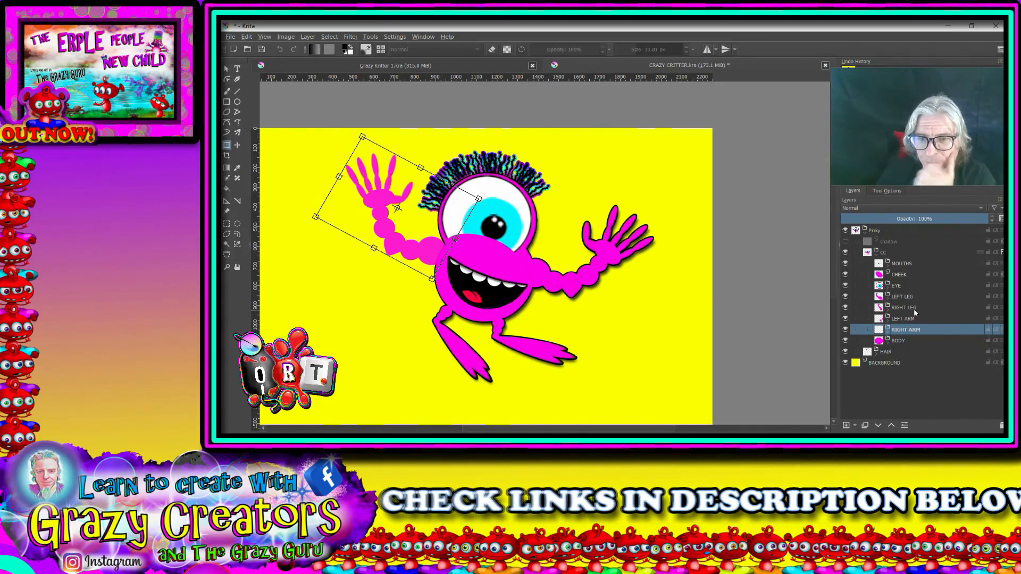
Step: Expand the LEFT ARM group and rotate its LOWER ARM group clockwise so the forearm extends horizontally from the upper arm
{"action": "left_click", "coordinate": [887, 318]}
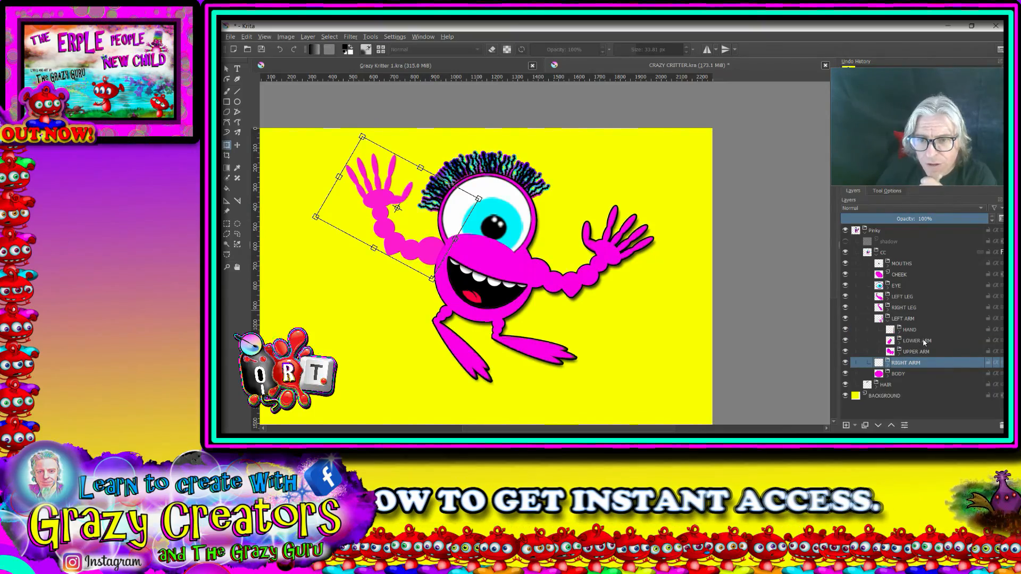
{"action": "left_click", "coordinate": [924, 341]}
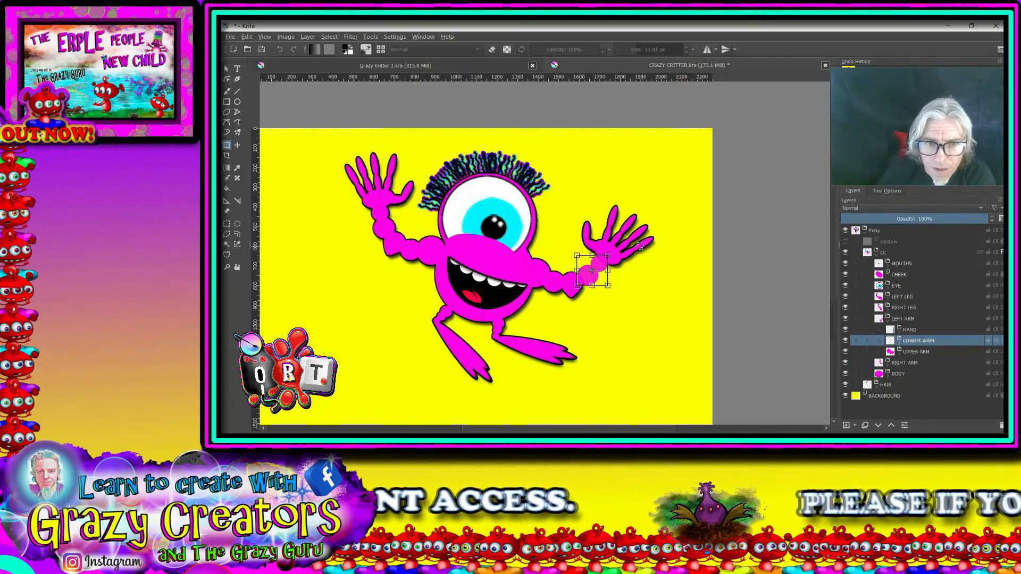
{"action": "left_click_drag", "start_coordinate": [601, 272], "coordinate": [612, 282]}
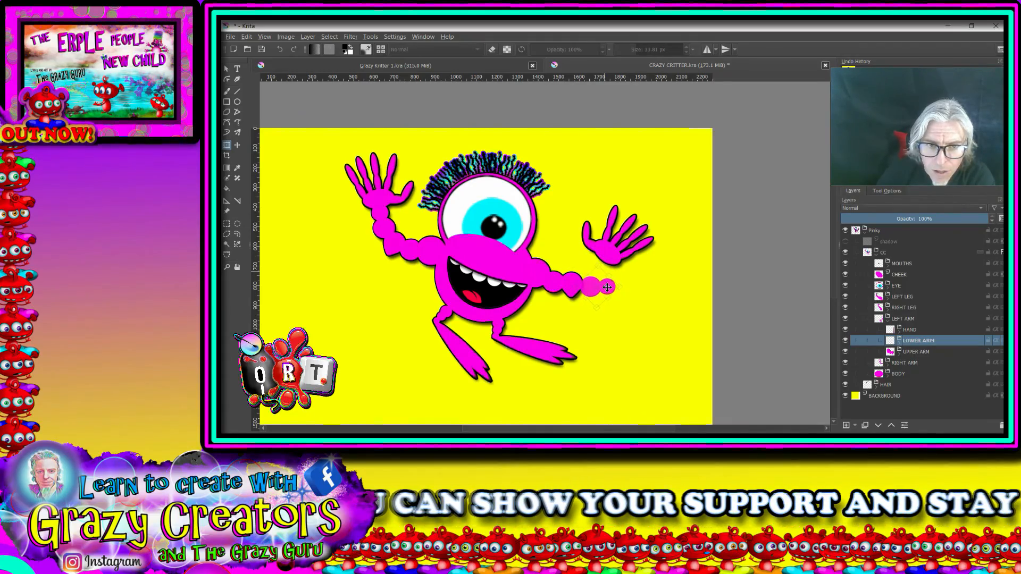
Step: Flip the left arm's HAND group vertically, rotate it slightly counterclockwise onto the end of the forearm, and collapse the LEFT ARM group
{"action": "left_click", "coordinate": [915, 330]}
{"action": "left_click_drag", "start_coordinate": [625, 253], "coordinate": [654, 267]}
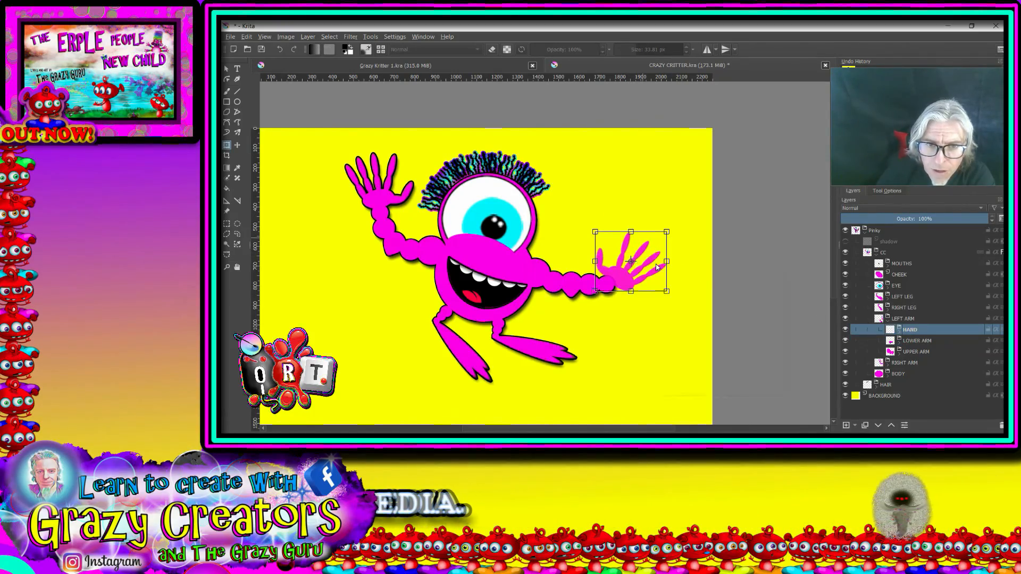
{"action": "right_click", "coordinate": [654, 267]}
{"action": "left_click", "coordinate": [693, 344]}
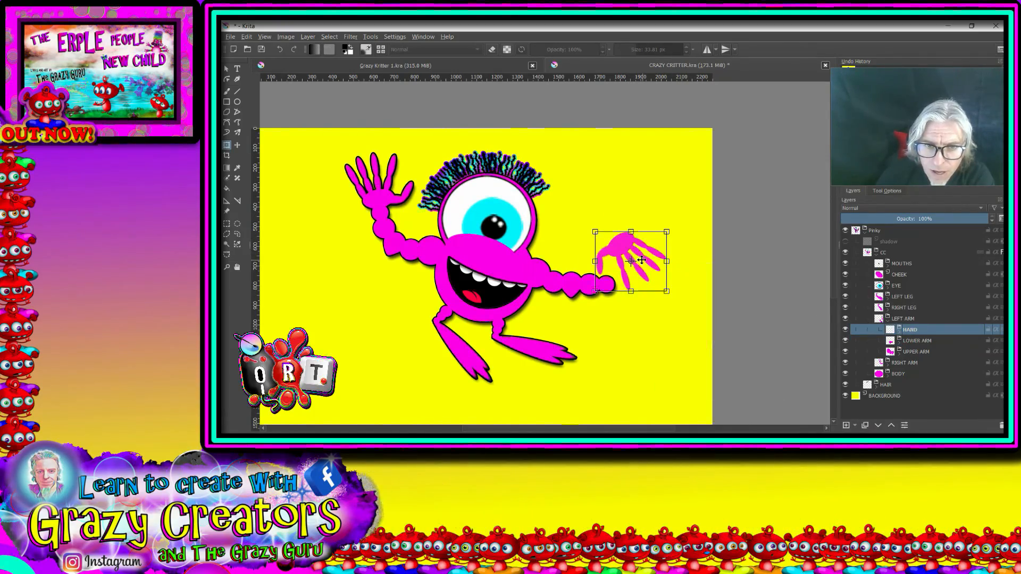
{"action": "left_click_drag", "start_coordinate": [641, 260], "coordinate": [686, 259]}
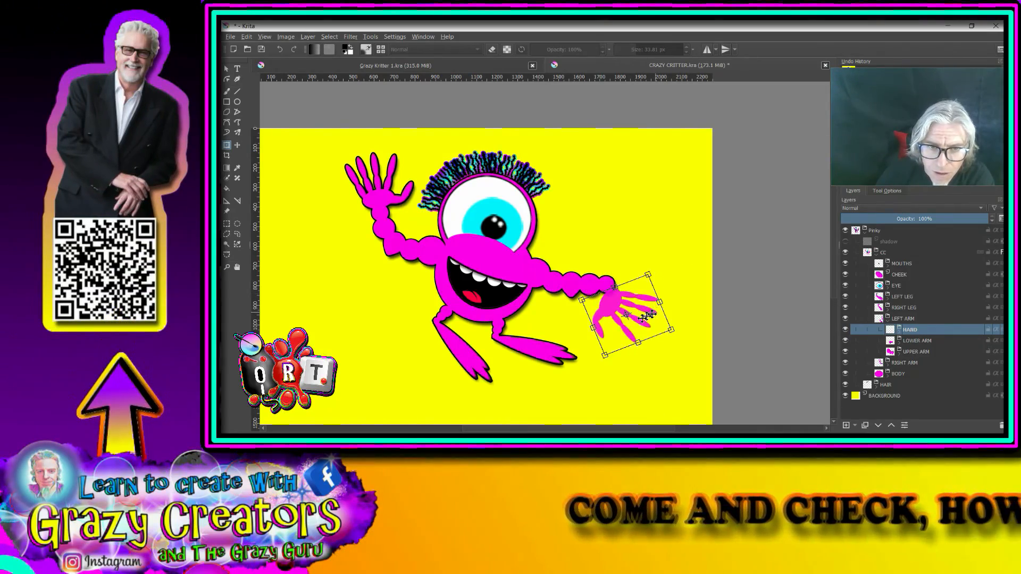
{"action": "left_click_drag", "start_coordinate": [646, 316], "coordinate": [656, 306]}
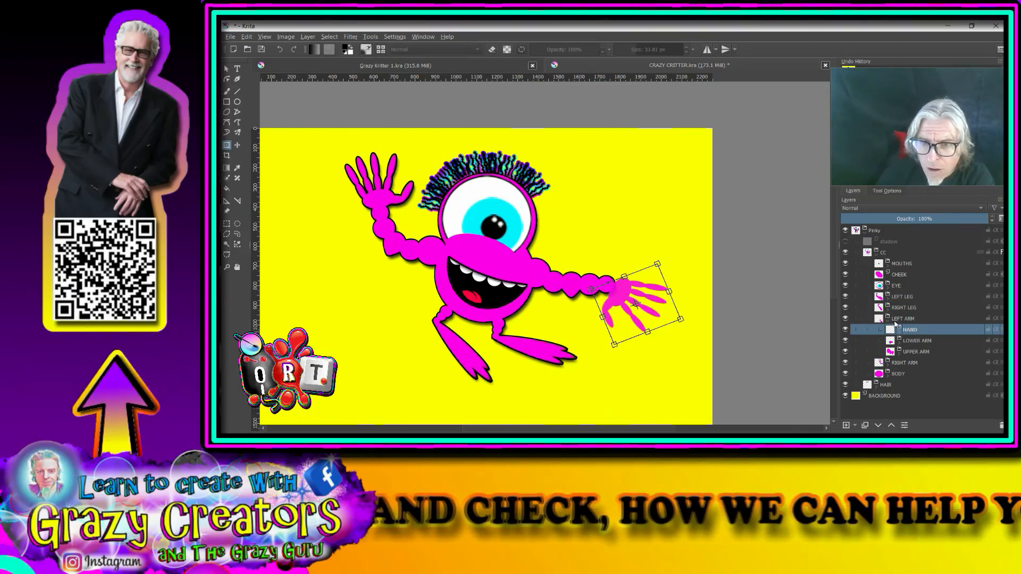
{"action": "left_click", "coordinate": [893, 318]}
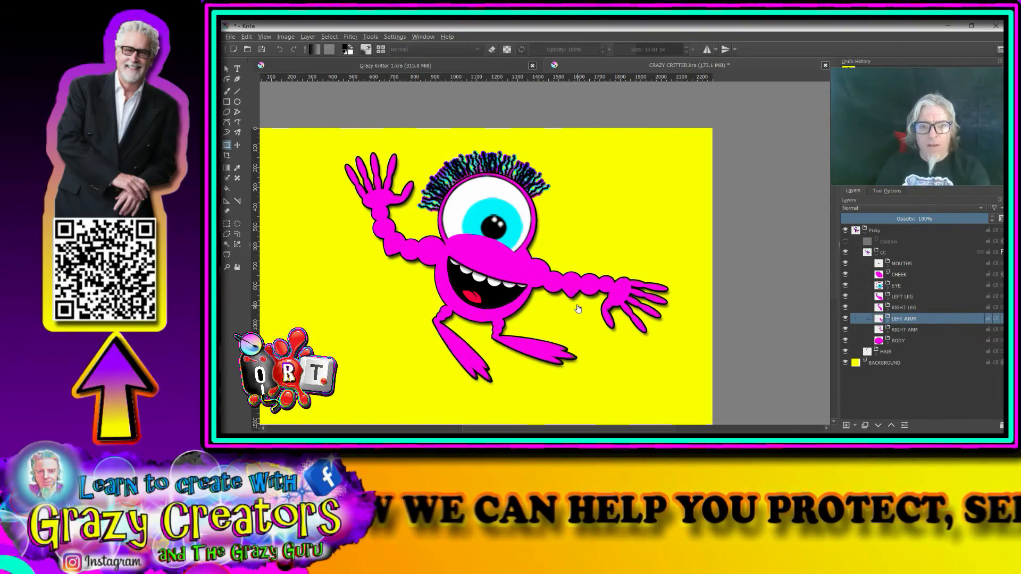
Step: Collapse the CC group and rescale the HAIR layer so taller hair fits closely around the top of the eye
{"action": "scroll", "coordinate": [596, 317], "scroll_direction": "down", "scroll_amount": 3}
{"action": "scroll", "coordinate": [585, 351], "scroll_direction": "up", "scroll_amount": 3}
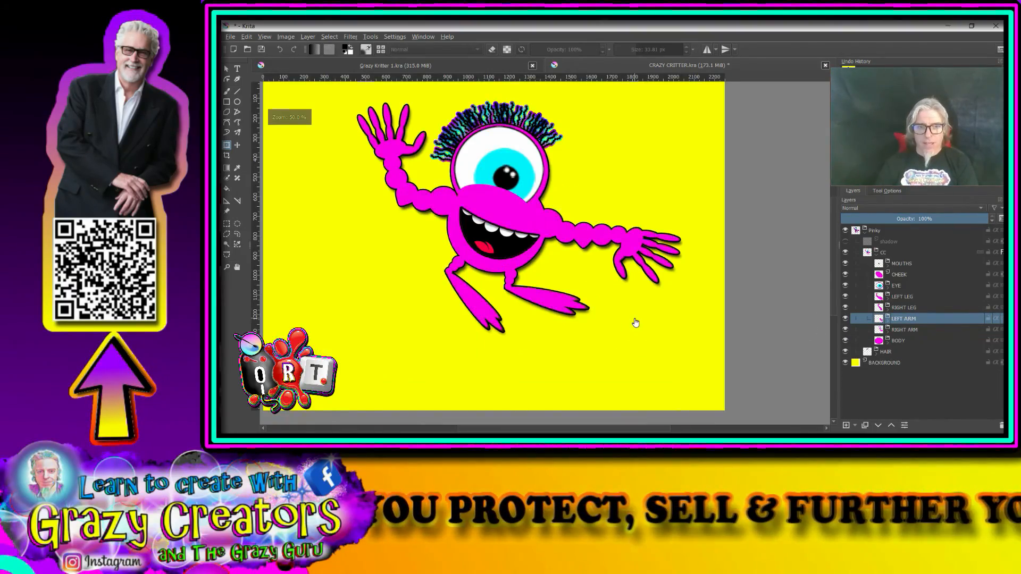
{"action": "scroll", "coordinate": [636, 323], "scroll_direction": "down", "scroll_amount": 3}
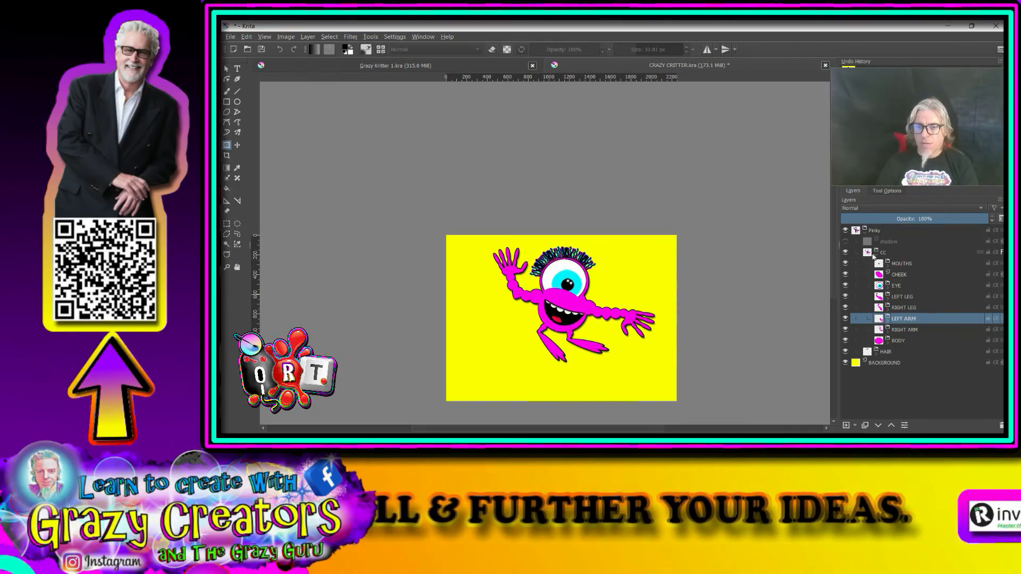
{"action": "left_click", "coordinate": [878, 256]}
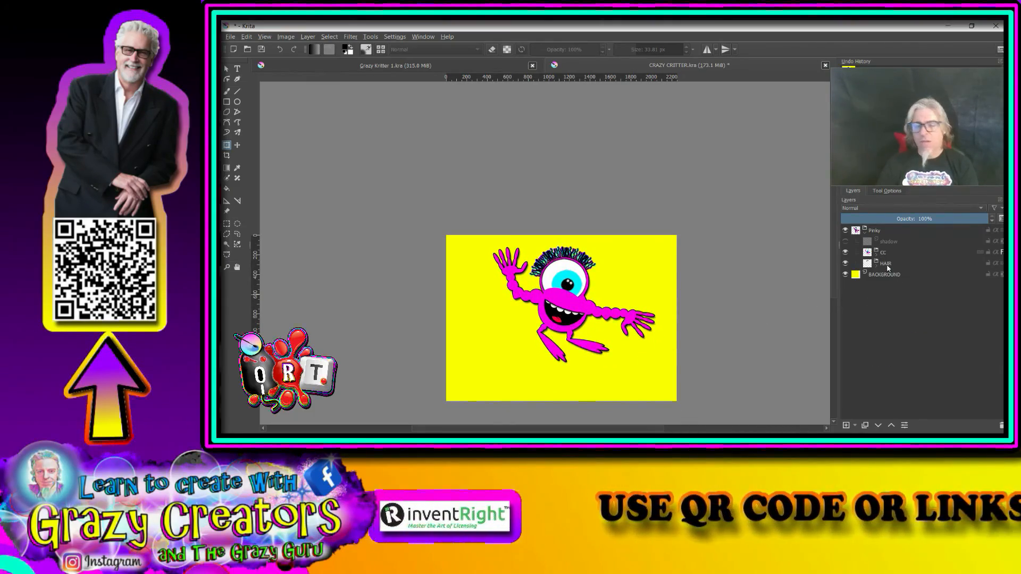
{"action": "left_click", "coordinate": [887, 266]}
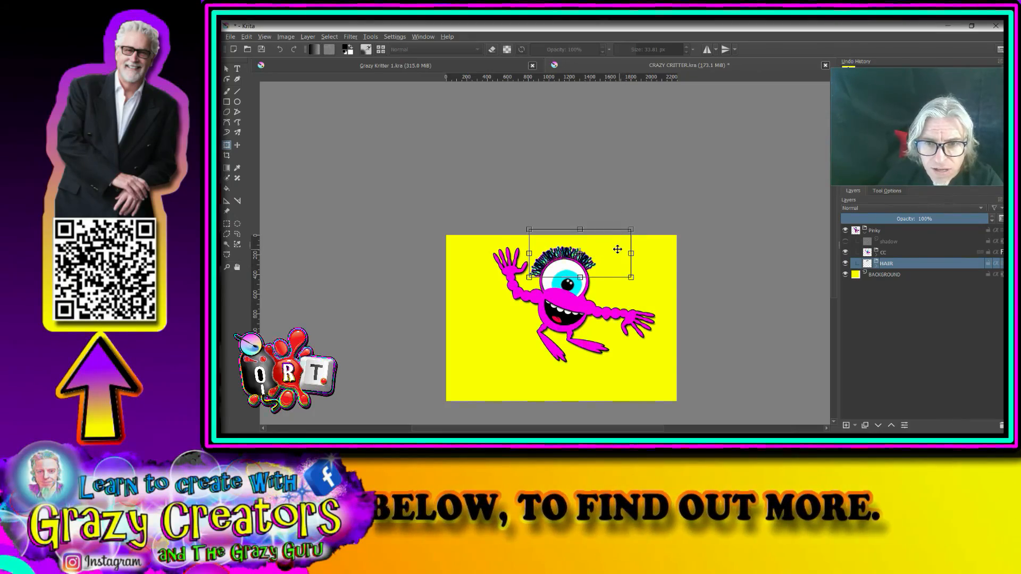
{"action": "scroll", "coordinate": [616, 250], "scroll_direction": "up", "scroll_amount": 3}
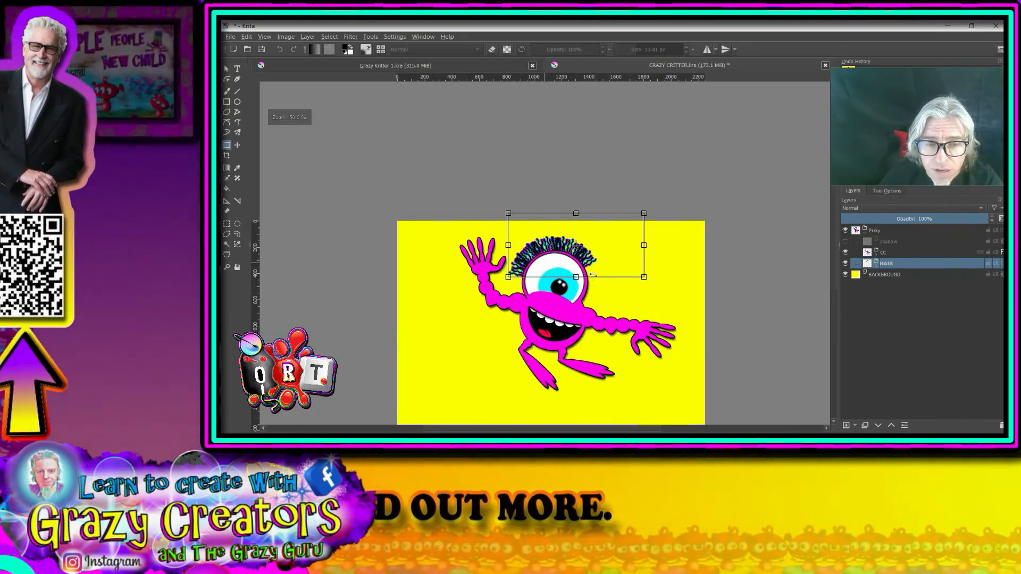
{"action": "left_click_drag", "start_coordinate": [629, 324], "coordinate": [702, 307]}
{"action": "left_click_drag", "start_coordinate": [687, 223], "coordinate": [647, 250]}
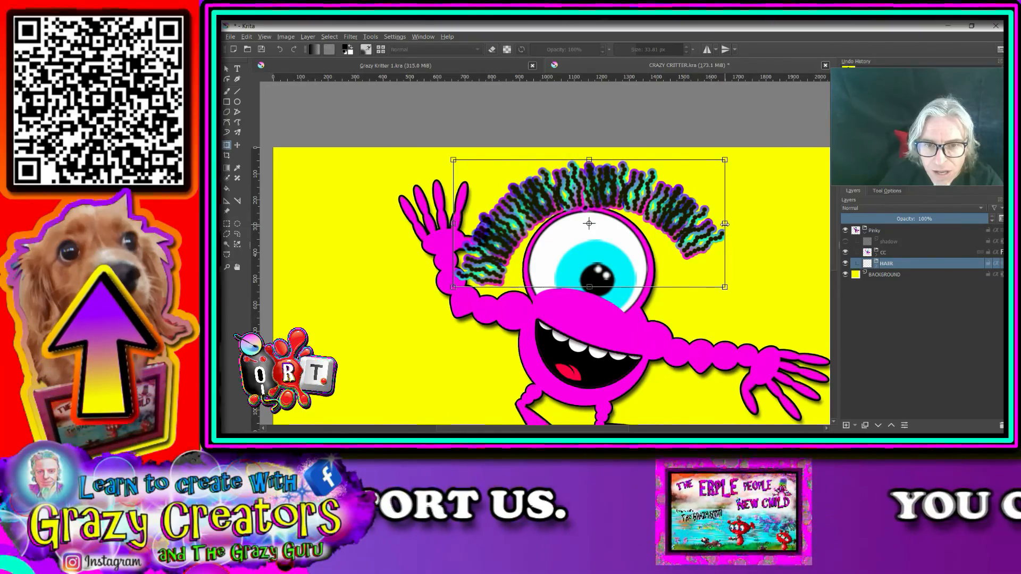
{"action": "left_click_drag", "start_coordinate": [725, 224], "coordinate": [627, 245]}
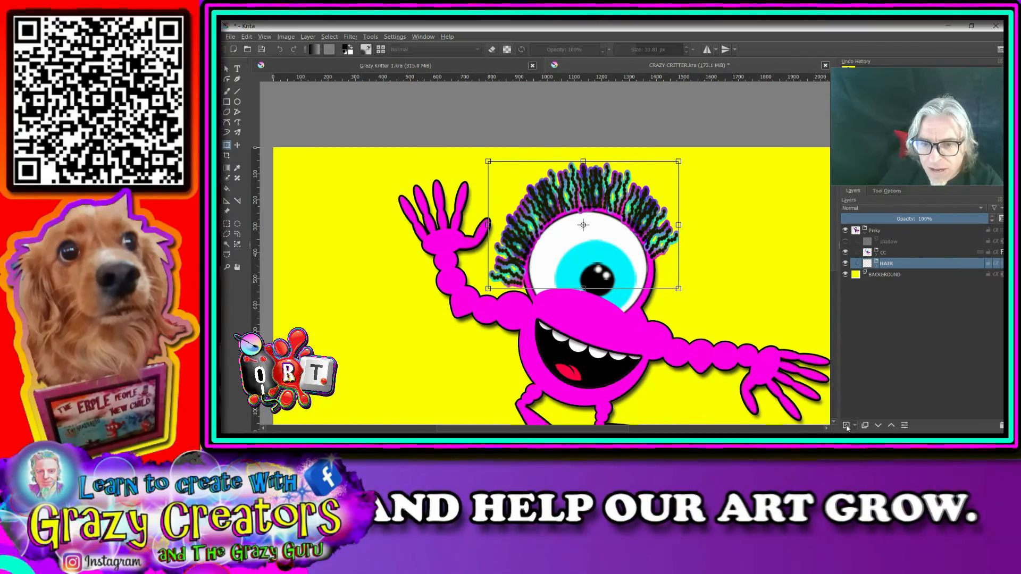
Step: Discard the newly added empty layer and duplicate the HAIR layer
{"action": "left_click", "coordinate": [846, 426]}
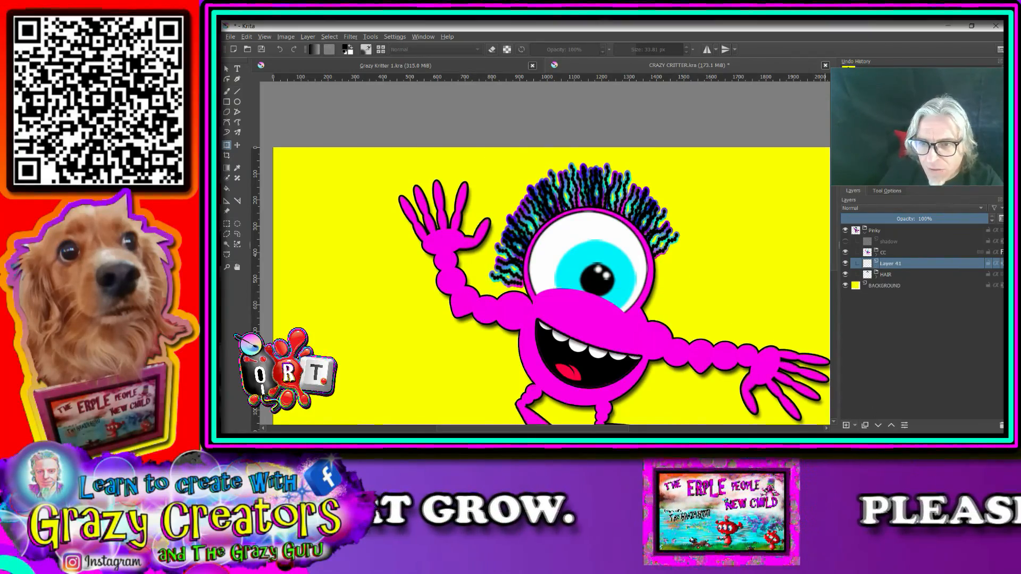
{"action": "left_click", "coordinate": [1002, 426]}
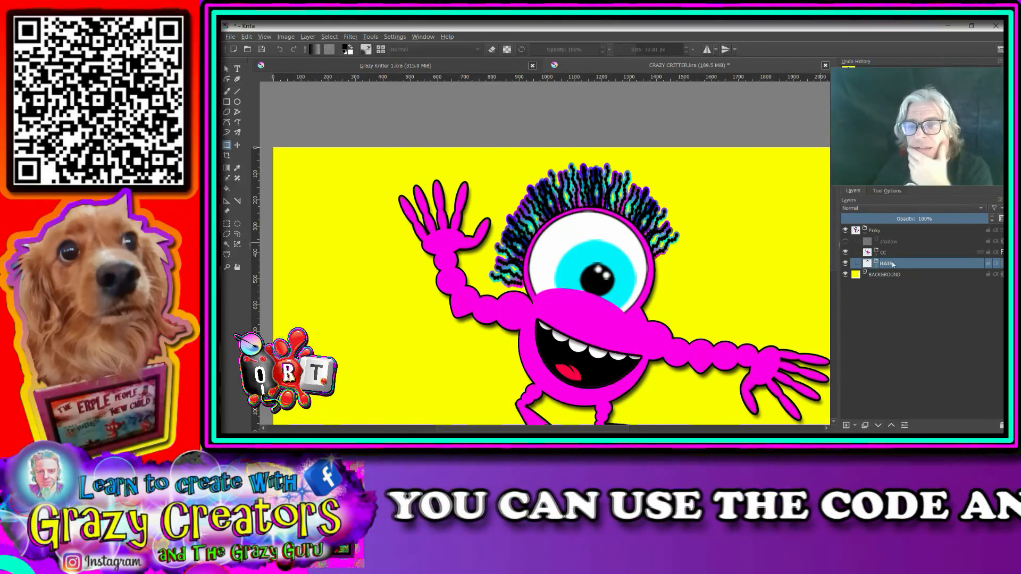
{"action": "key", "text": "ctrl+j"}
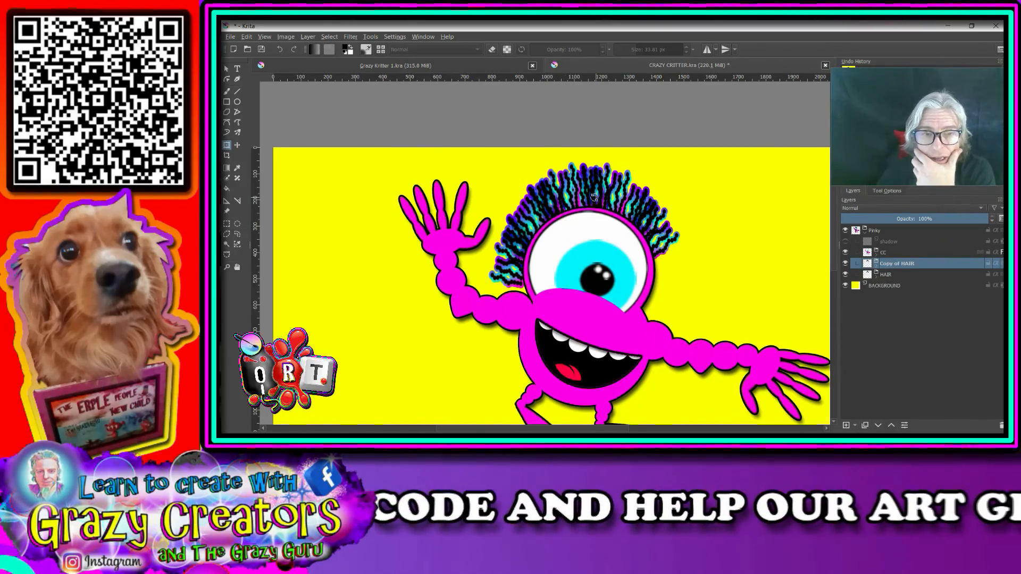
Step: Enlarge the Copy of HAIR layer so it rises behind the original hair, and move it below the HAIR layer
{"action": "key", "text": "ctrl+t"}
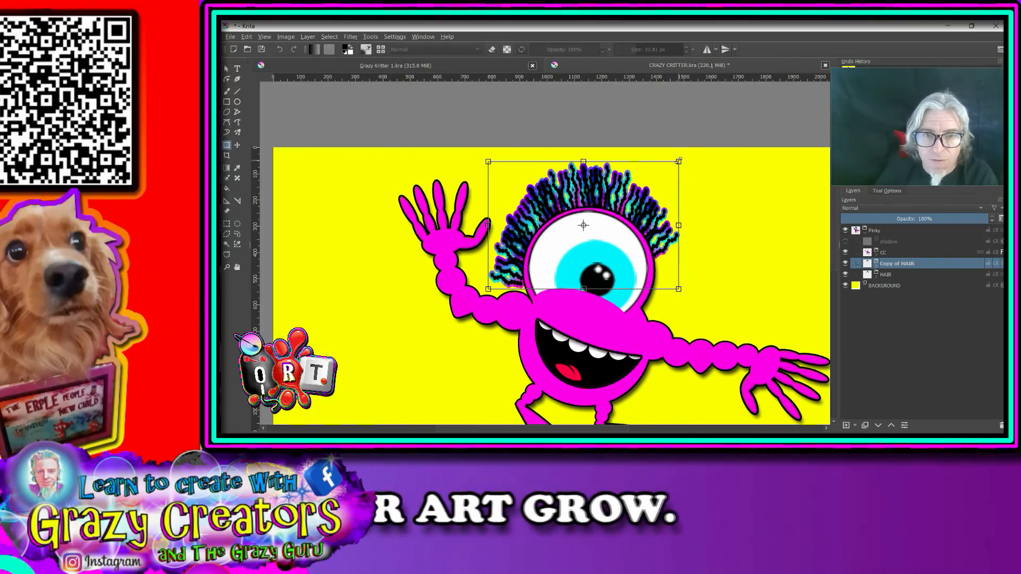
{"action": "left_click_drag", "start_coordinate": [679, 161], "coordinate": [705, 124]}
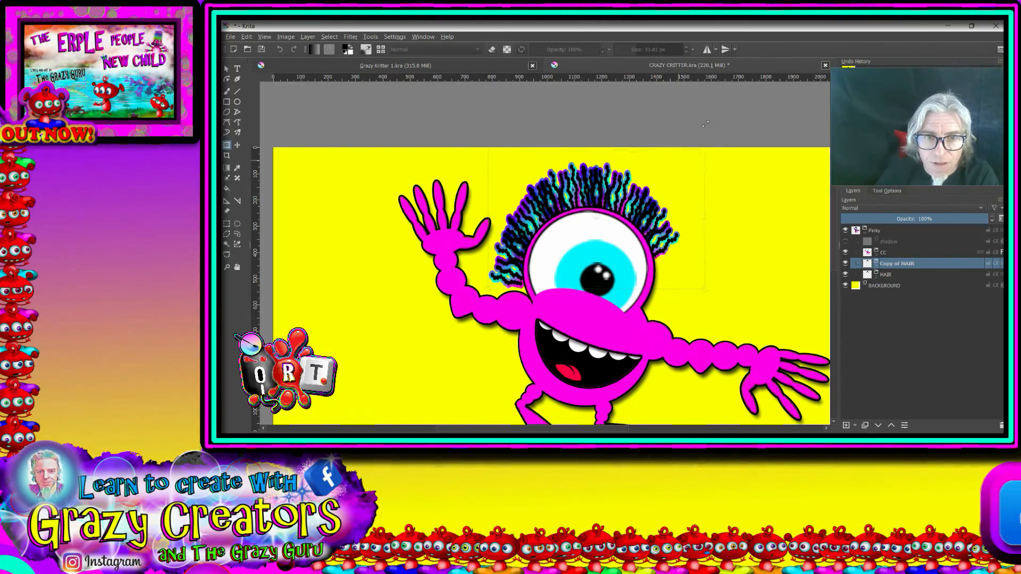
{"action": "left_click_drag", "start_coordinate": [664, 224], "coordinate": [653, 216]}
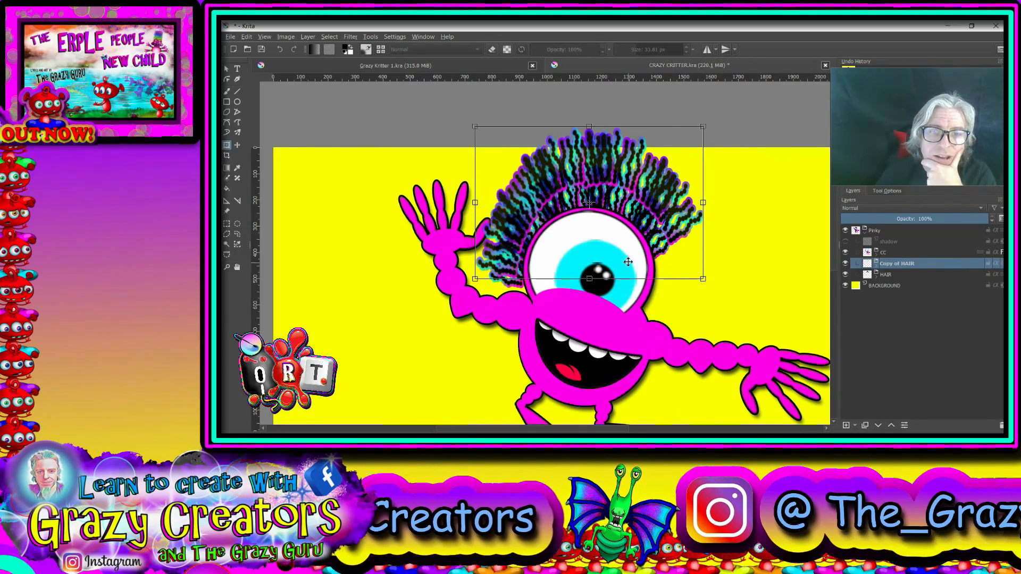
{"action": "left_click_drag", "start_coordinate": [628, 261], "coordinate": [619, 258]}
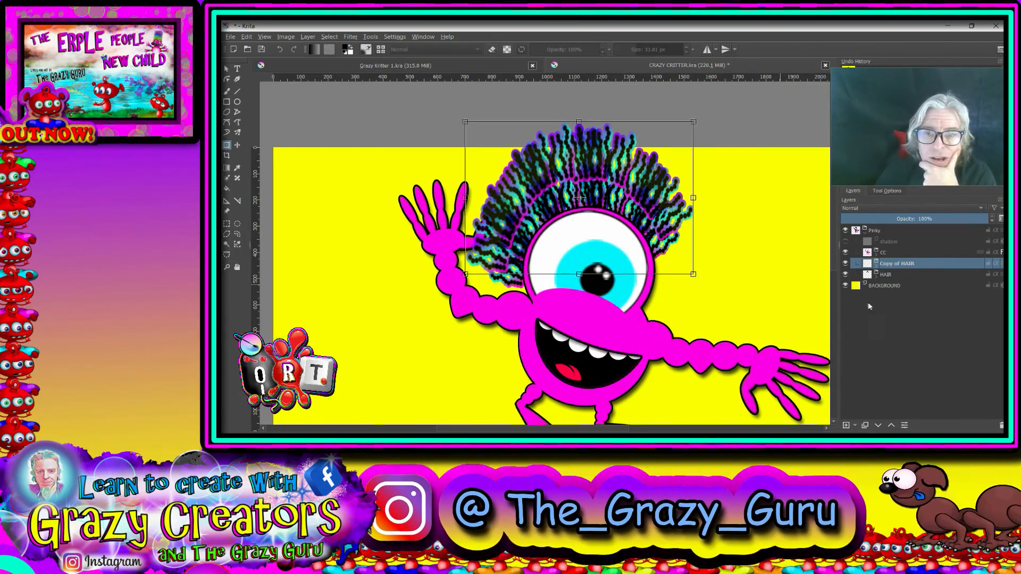
{"action": "left_click", "coordinate": [878, 426]}
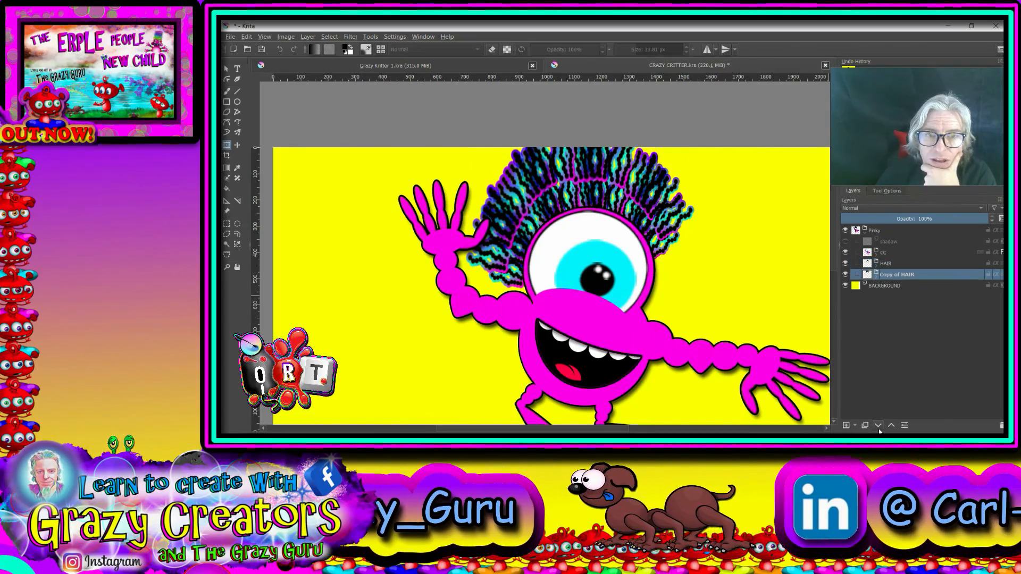
{"action": "left_click", "coordinate": [887, 264]}
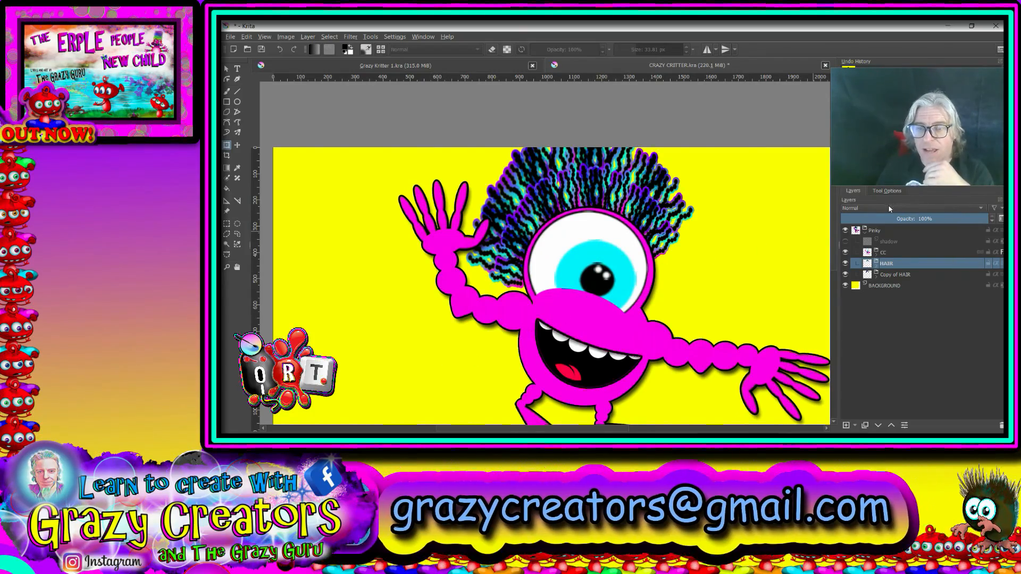
Step: Collapse the Pinky group, scale the whole critter down proportionally and move it lower so its hair fits on the canvas
{"action": "left_click", "coordinate": [866, 230]}
{"action": "left_click", "coordinate": [875, 231]}
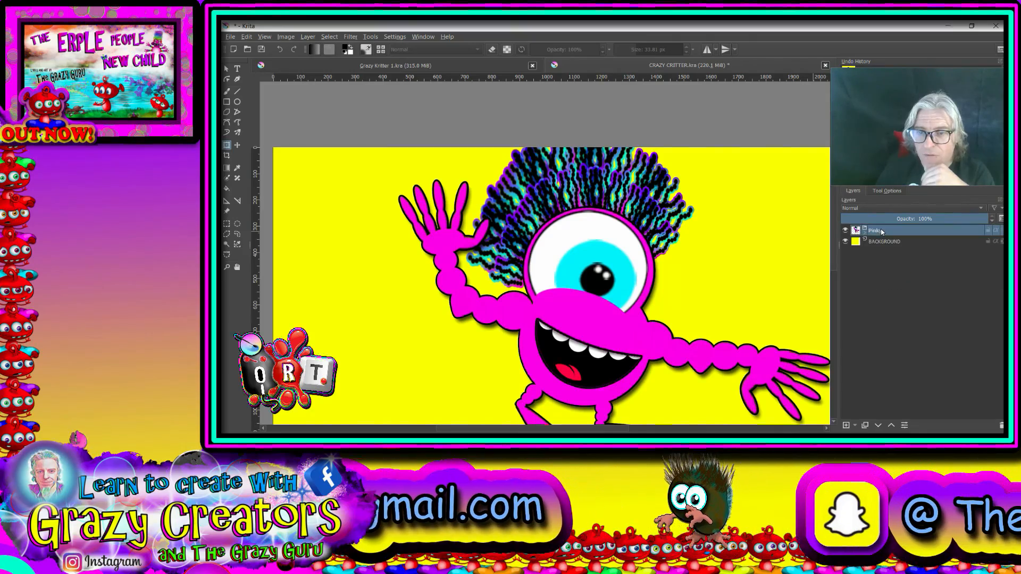
{"action": "scroll", "coordinate": [692, 241], "scroll_direction": "down", "scroll_amount": 3}
{"action": "left_click", "coordinate": [691, 238]}
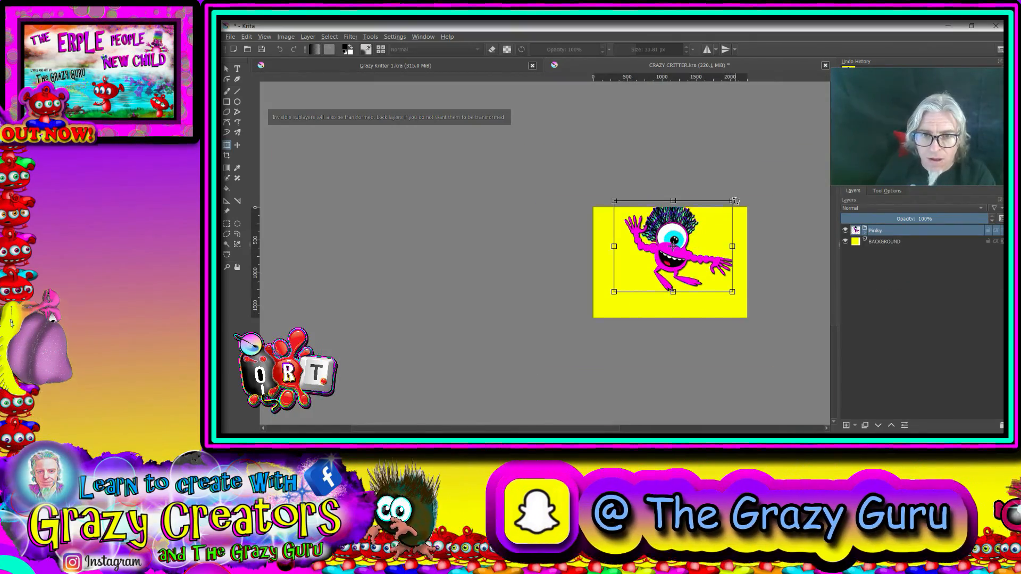
{"action": "left_click_drag", "start_coordinate": [732, 202], "coordinate": [703, 225]}
{"action": "left_click_drag", "start_coordinate": [674, 261], "coordinate": [682, 271]}
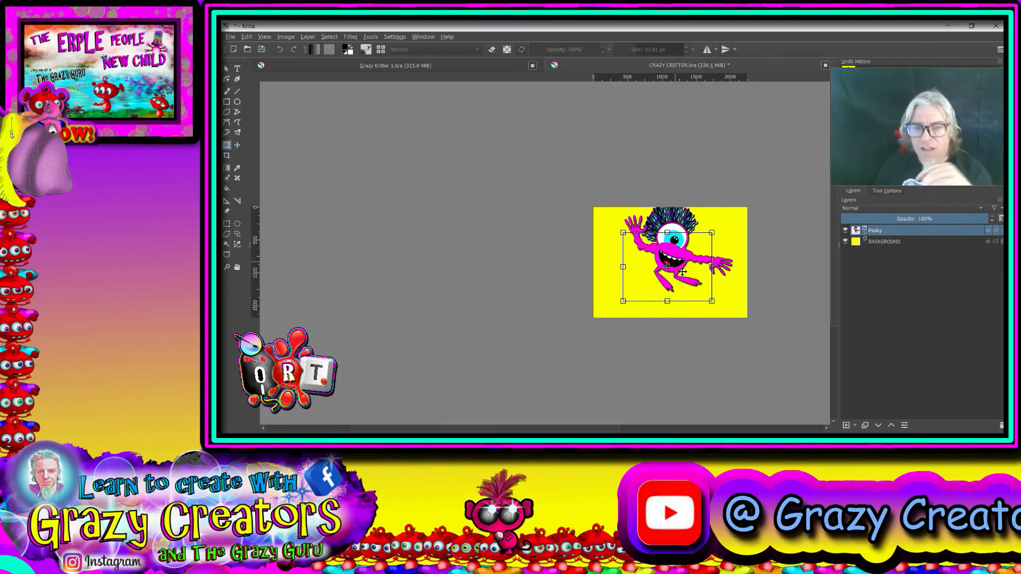